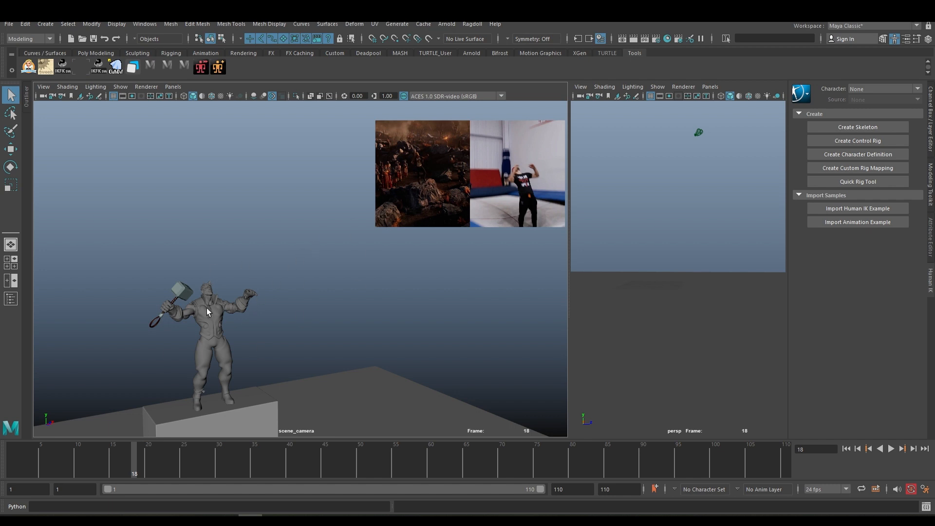
Set the image plane's Frame Extension curve keys to linear tangents in the Graph Editor and put the editor away
click(440, 192)
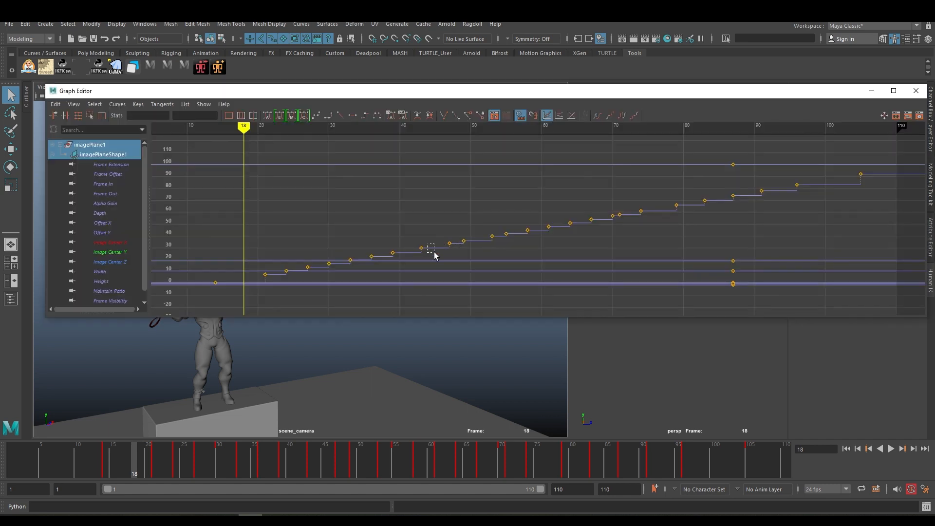
click(422, 248)
click(316, 115)
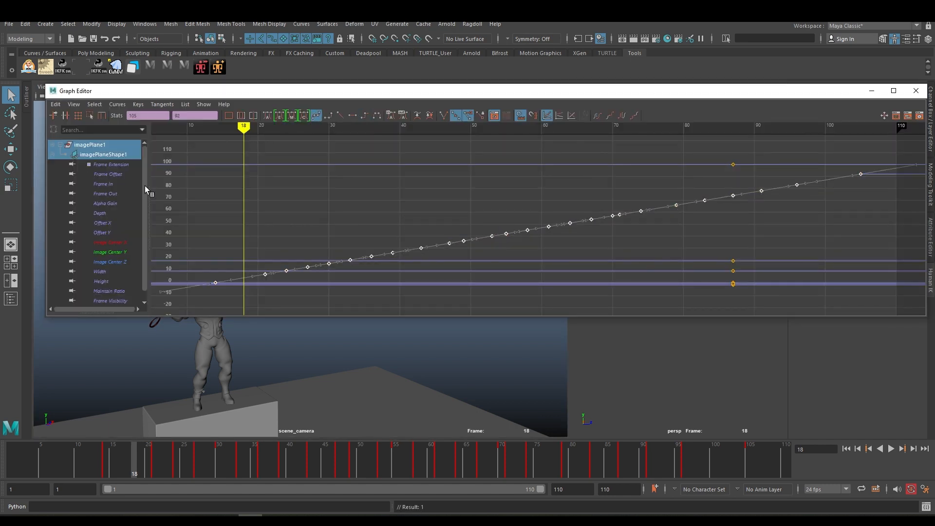
click(111, 164)
click(871, 91)
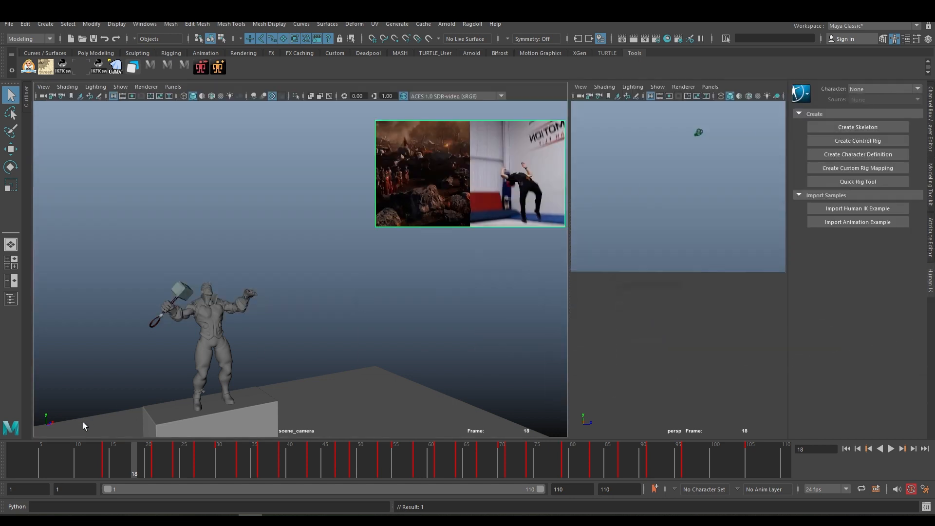
Step through the flip poses around frames 24 to 28 and compare them with the reference footage
drag(160, 450, 204, 452)
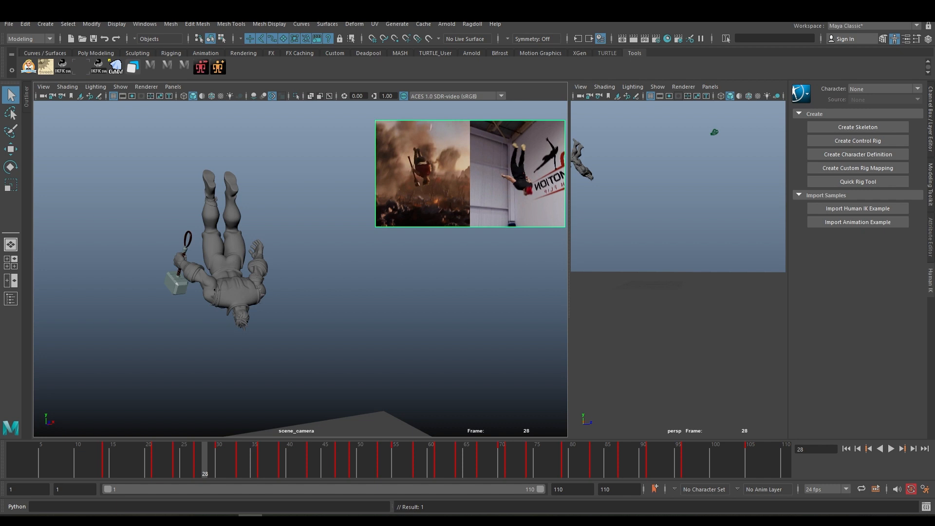
key(comma)
key(comma)
key(comma)
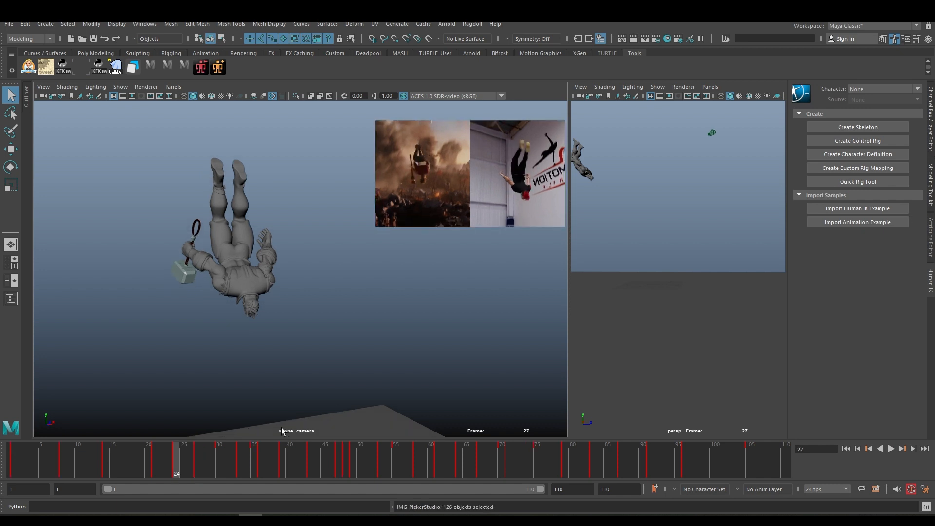
key(alt+period)
key(alt+period)
key(alt+period)
key(alt+period)
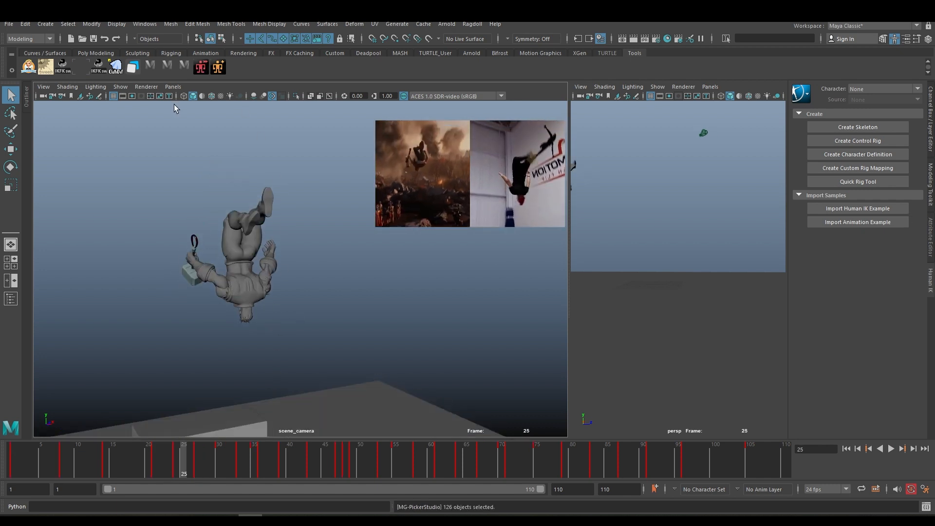
Open tweenMachine and place its window over the upper part of the camera view
click(46, 67)
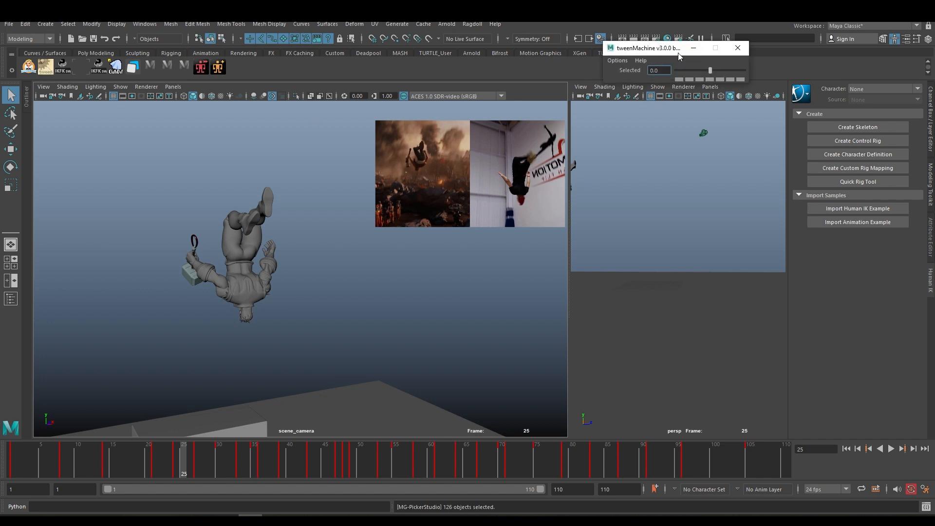
drag(666, 49, 296, 70)
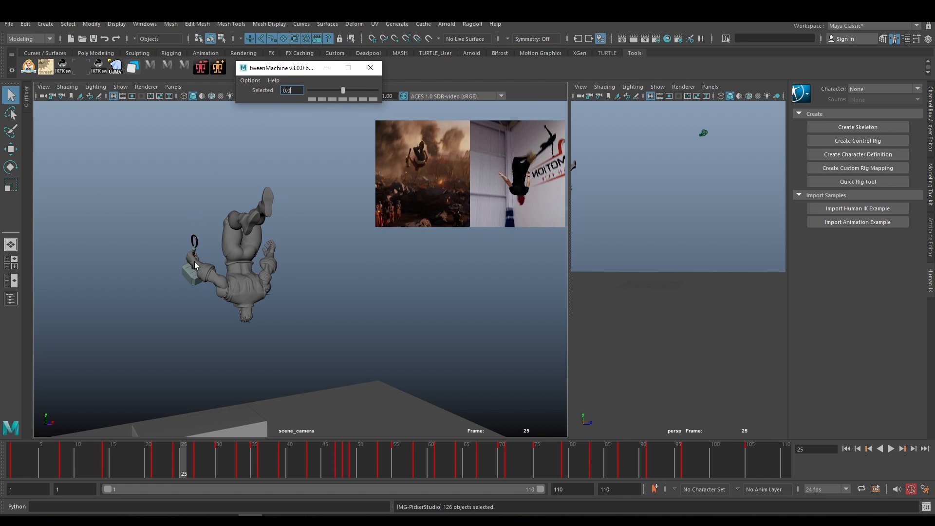
middle_click(142, 232)
Step through the crouch, takeoff and flip poses between frames 8 and 25 and check their timing against the reference
key(comma)
key(comma)
key(period)
key(period)
key(comma)
key(comma)
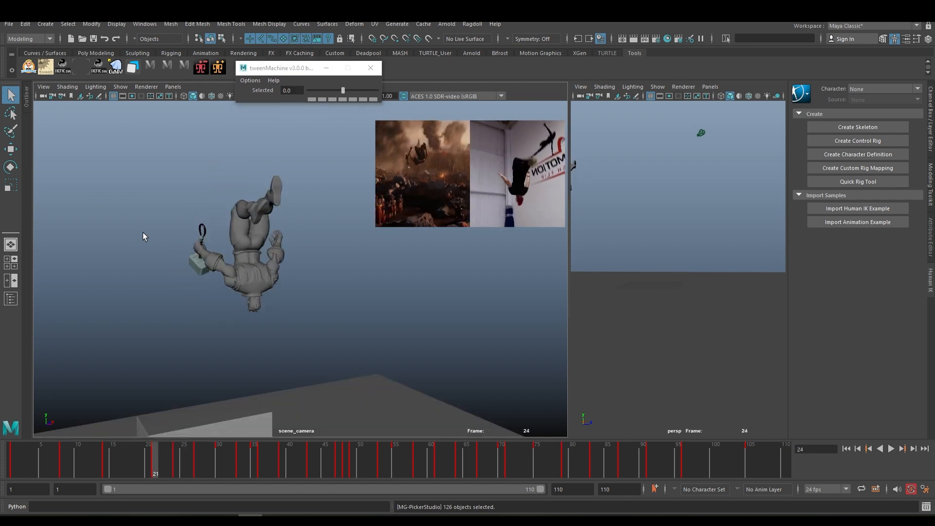
key(comma)
key(comma)
key(comma)
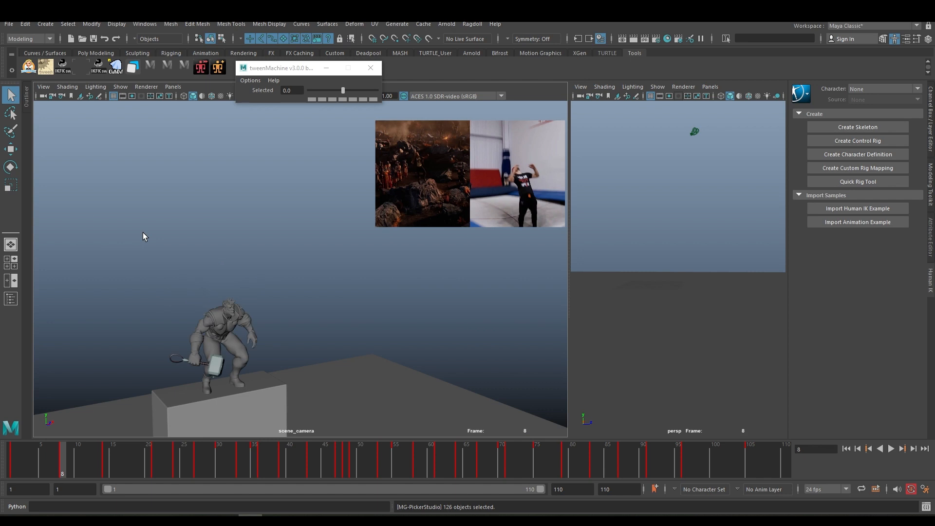
key(period)
key(alt+period)
key(alt+period)
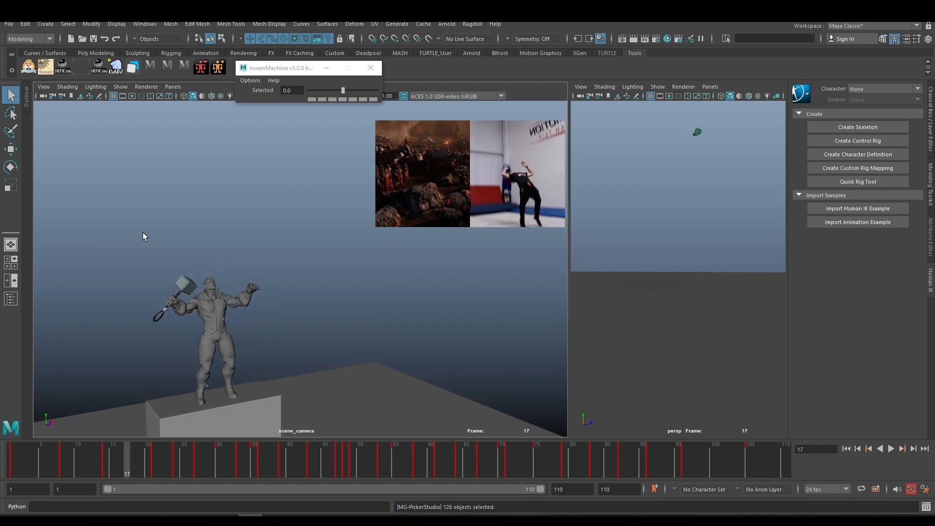
key(period)
key(comma)
key(period)
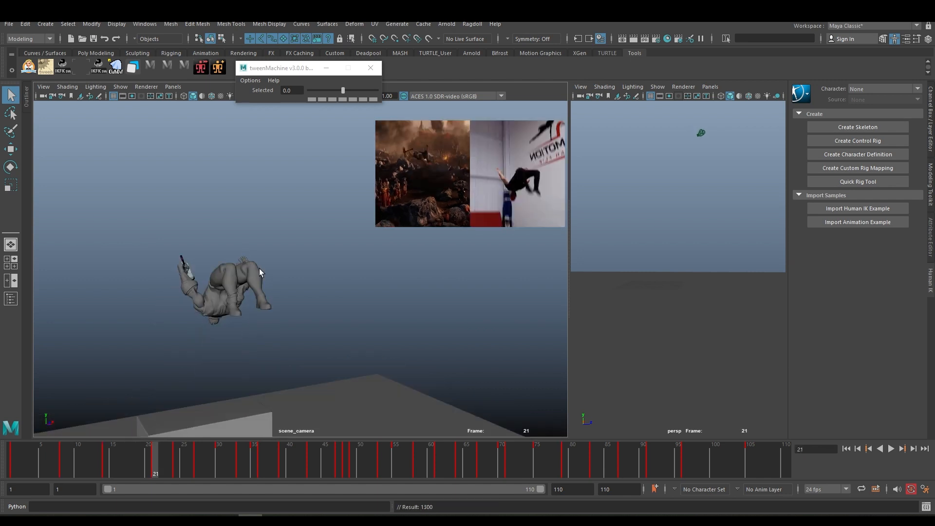
Go to frame 14, frame the character in the perspective view and show its rig controls there
click(486, 184)
mouse_move(121, 460)
mouse_down()
mouse_move(376, 469)
mouse_move(107, 466)
mouse_up()
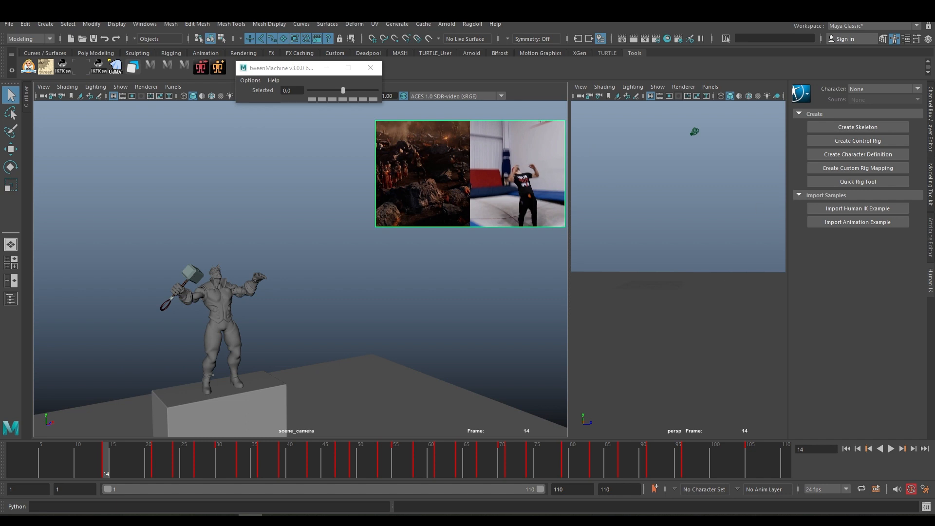
key(f)
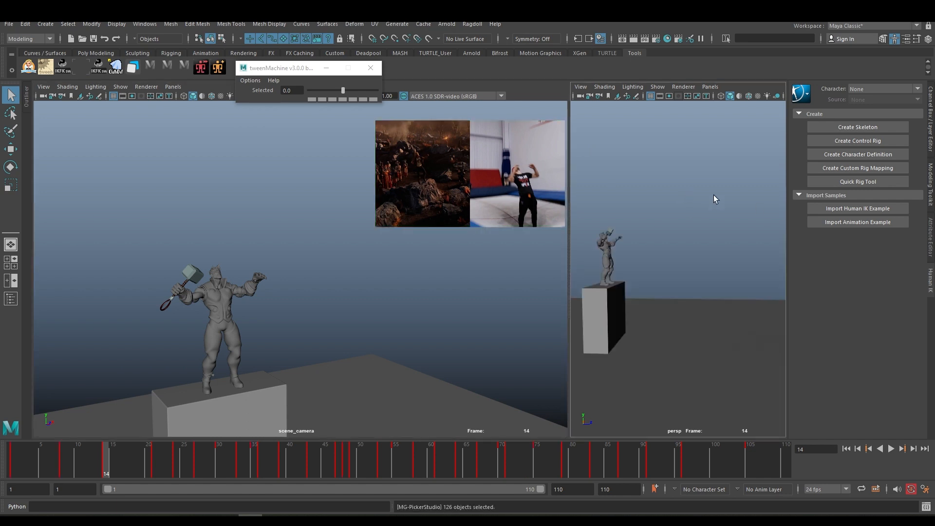
key(alt+1)
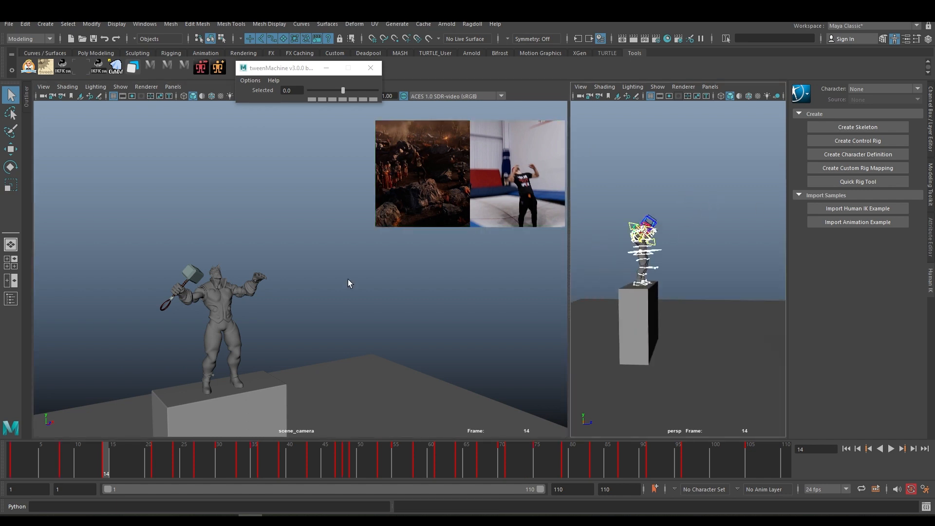
Flip back and forth between frames 14 and 17 to examine the takeoff against the reference footage
key(alt+period)
key(alt+period)
key(alt+period)
key(alt+period)
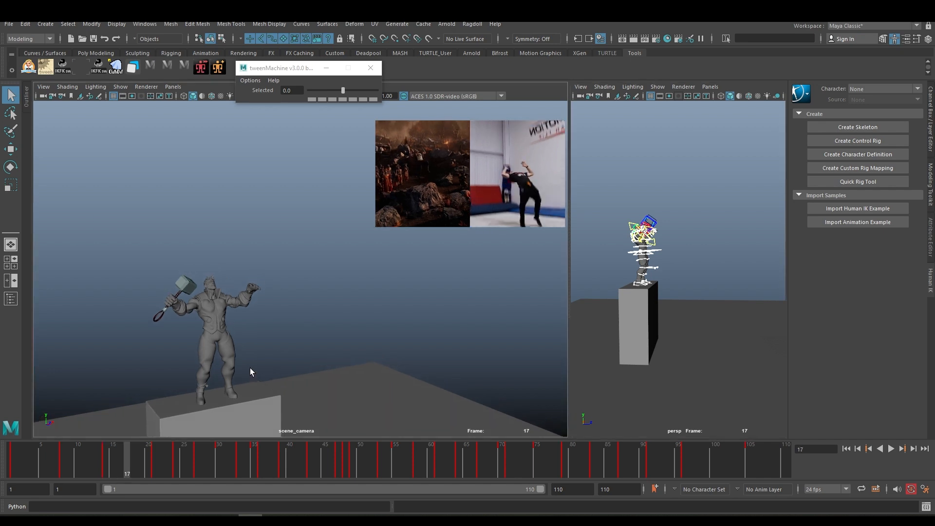
key(comma)
key(alt+period)
key(alt+period)
key(alt+period)
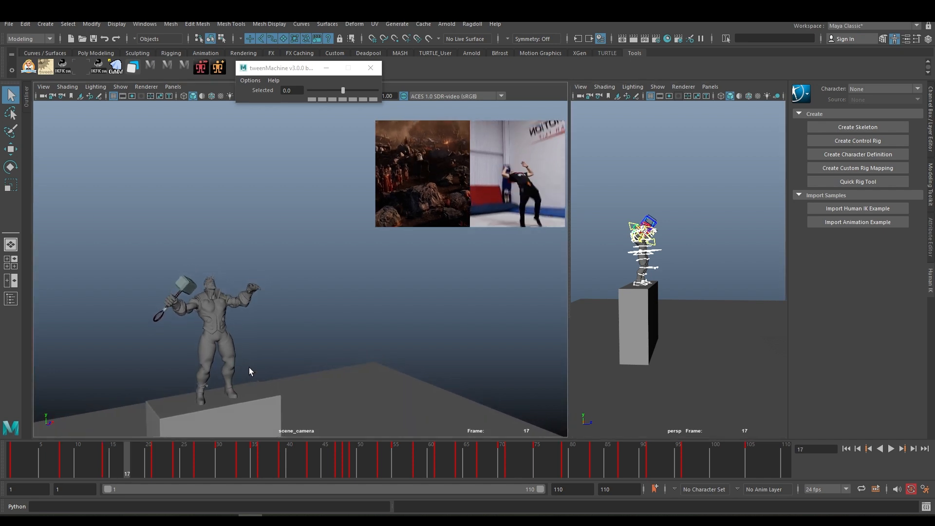
key(alt+comma)
key(alt+comma)
key(alt+comma)
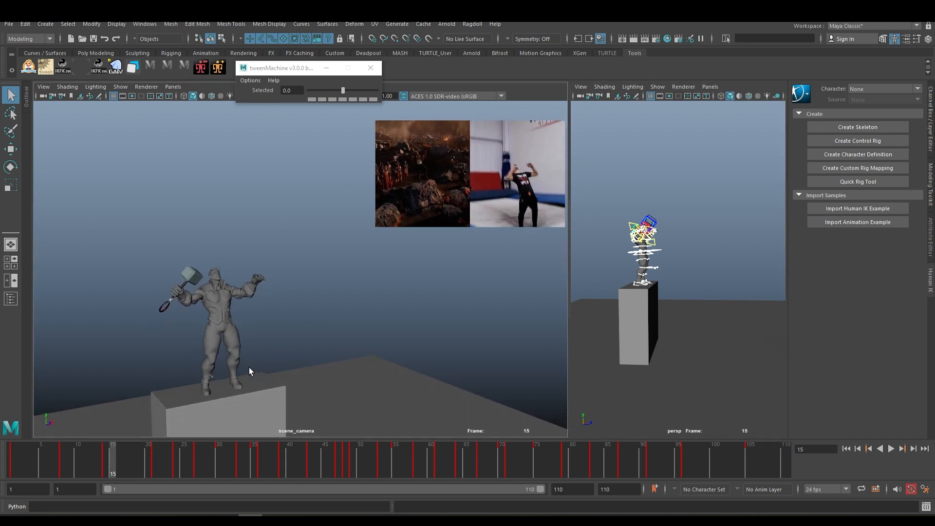
key(period)
key(comma)
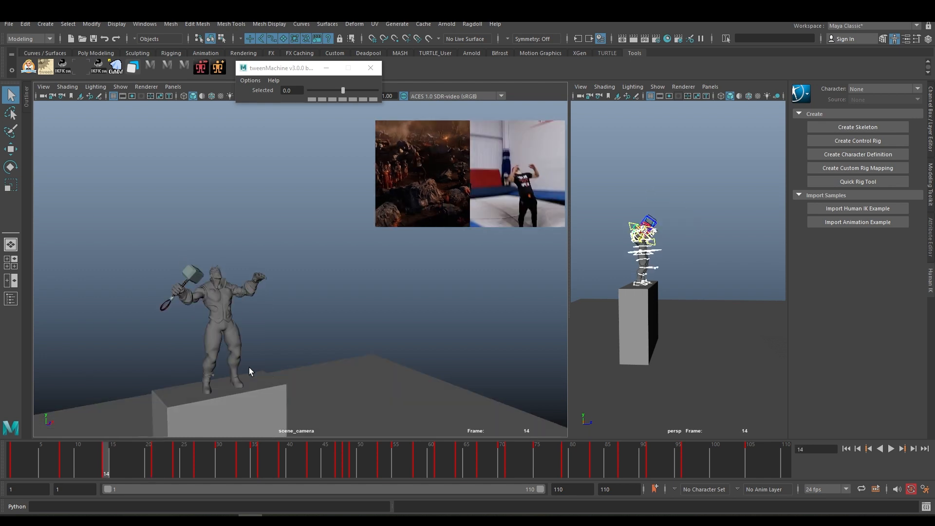
Shorten the visible playback range so it ends at frame 73
key(period)
drag(542, 490, 393, 497)
key(comma)
Compare the frame 14 pose with frame 17 to judge where the takeoff needs a breakdown, ending on frame 17
key(alt+period)
key(alt+period)
key(alt+period)
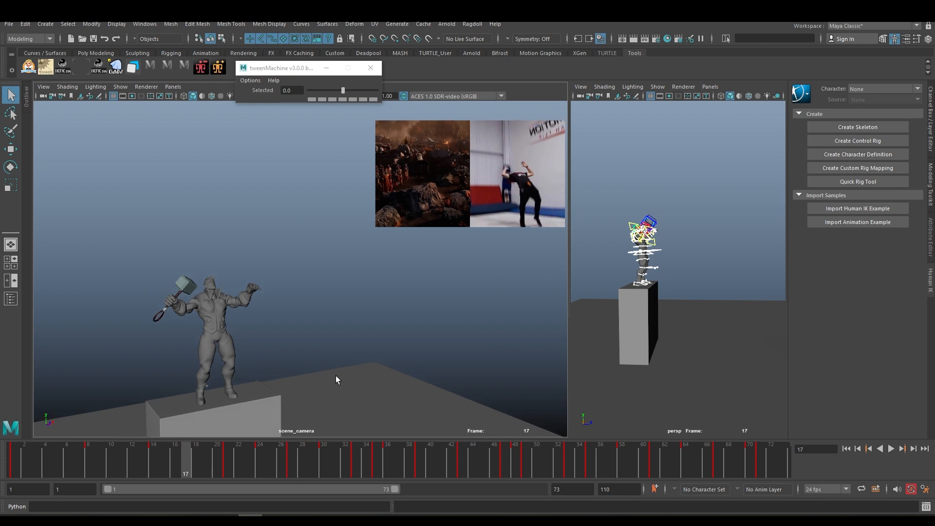
key(alt+comma)
key(alt+comma)
key(alt+comma)
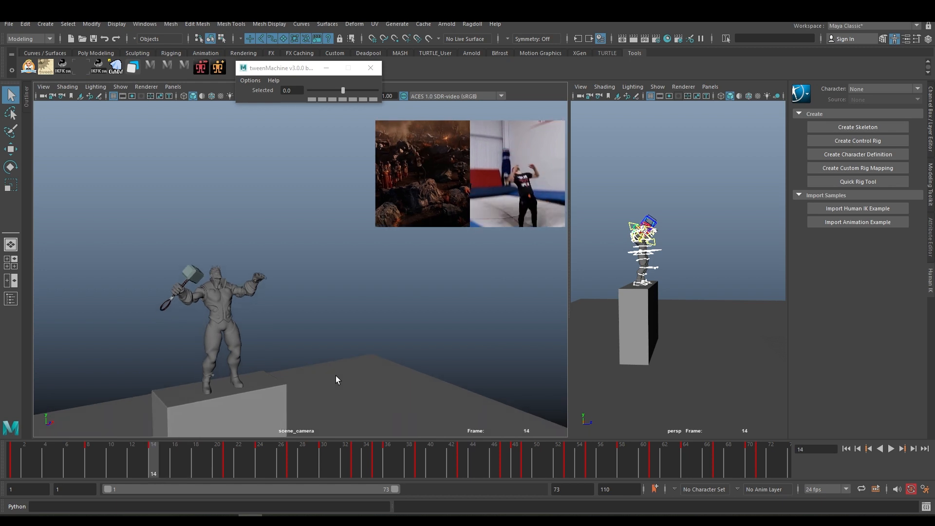
key(alt+period)
key(alt+period)
key(alt+period)
key(alt+period)
key(alt+comma)
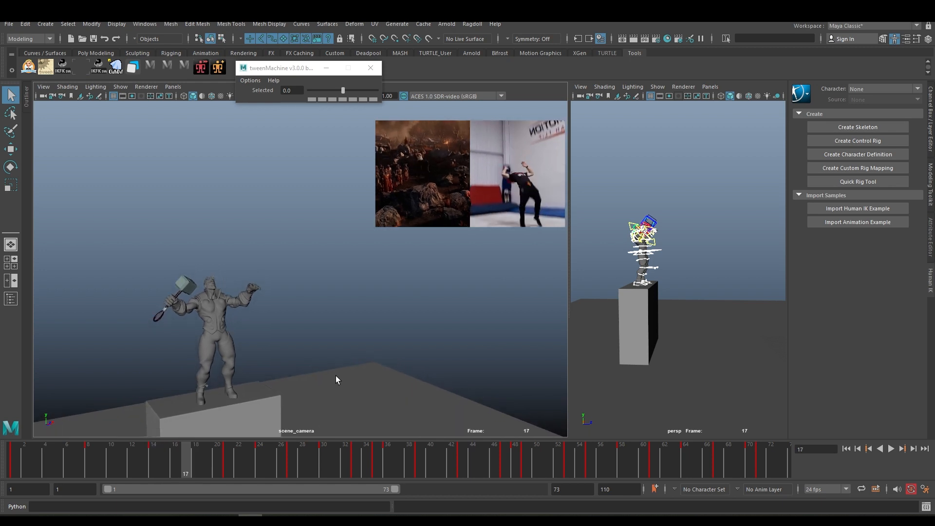
key(alt+period)
key(alt+comma)
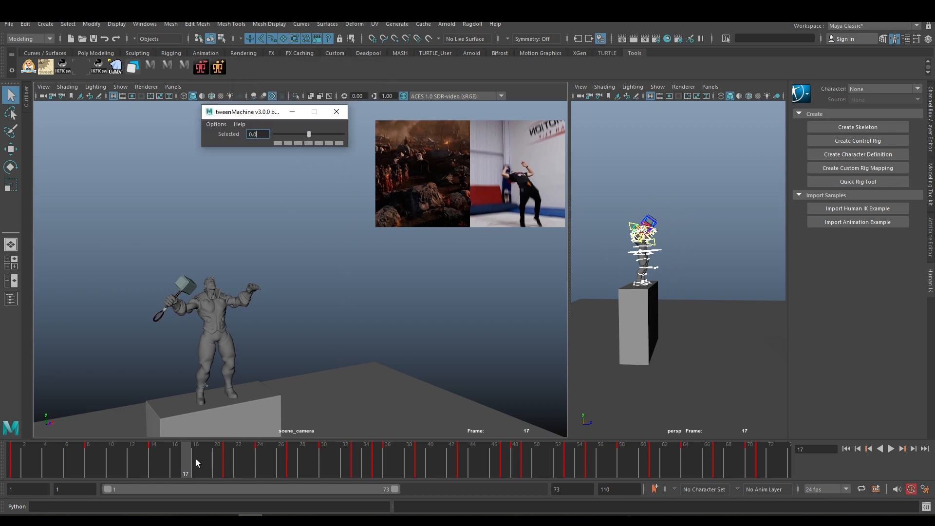
Key a breakdown pose at frame 17 with tweenMachine, favouring the previous pose at -28.2
drag(271, 112, 264, 111)
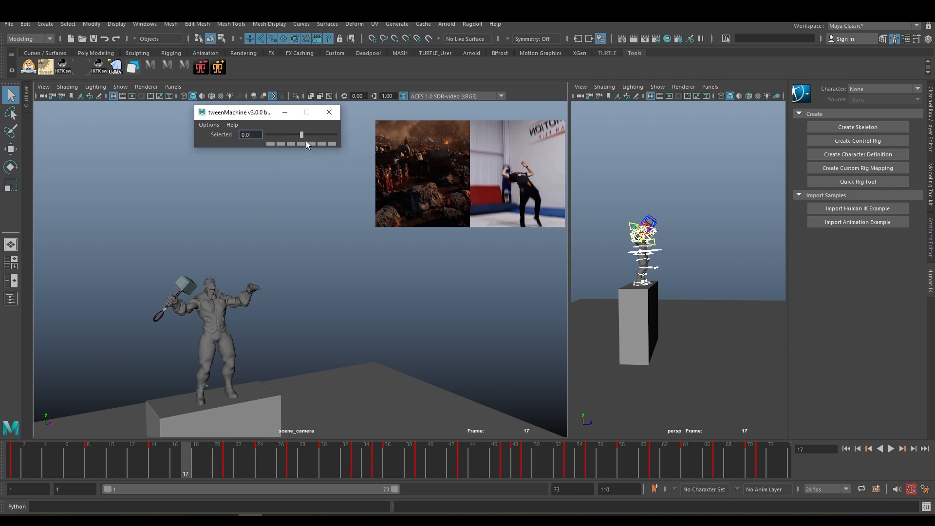
key(Return)
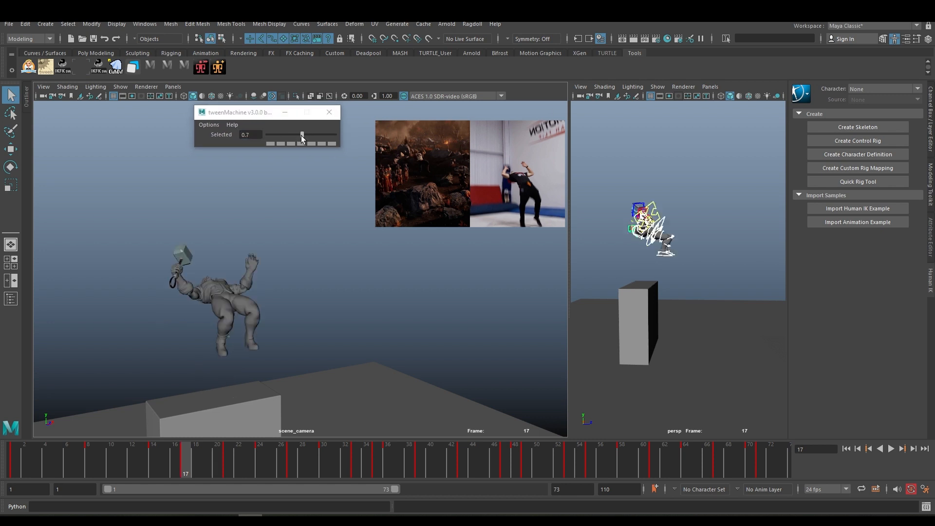
drag(301, 134, 266, 114)
click(273, 112)
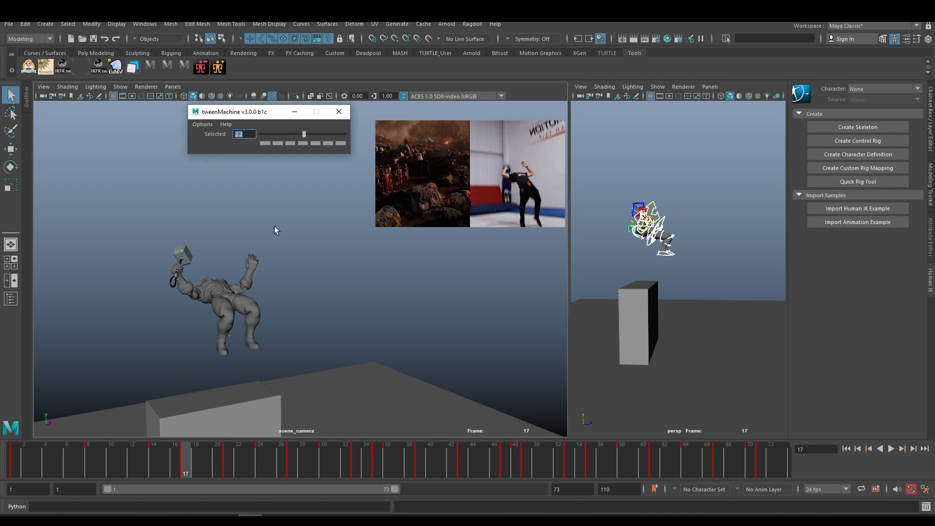
drag(304, 134, 290, 138)
click(299, 137)
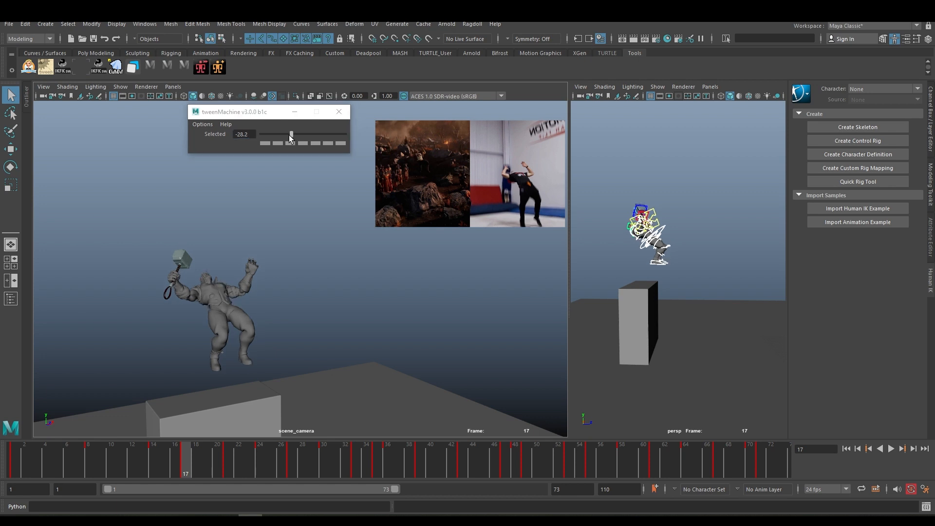
Try a tween value of -18.8 for the frame 17 breakdown and compare it with the frame 14 pose
drag(153, 459, 176, 465)
drag(291, 137, 331, 133)
click(282, 133)
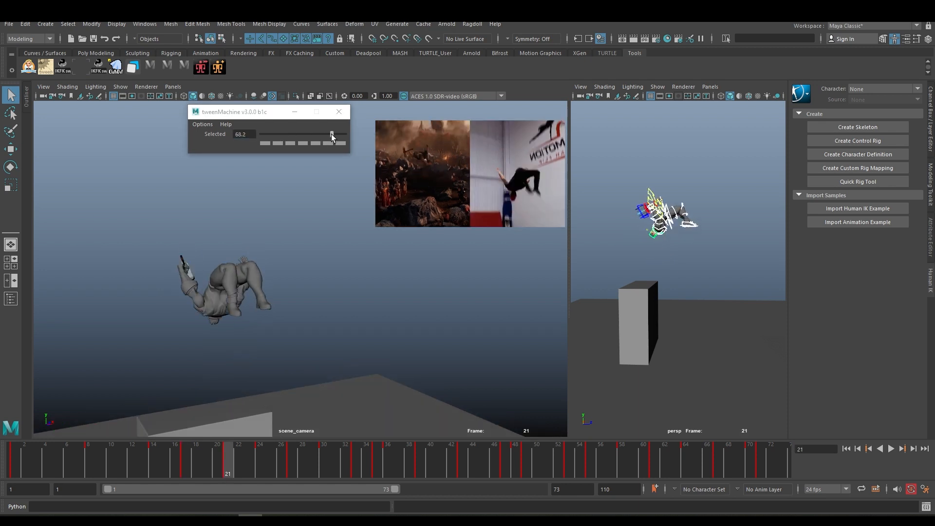
drag(331, 133, 295, 134)
key(comma)
key(period)
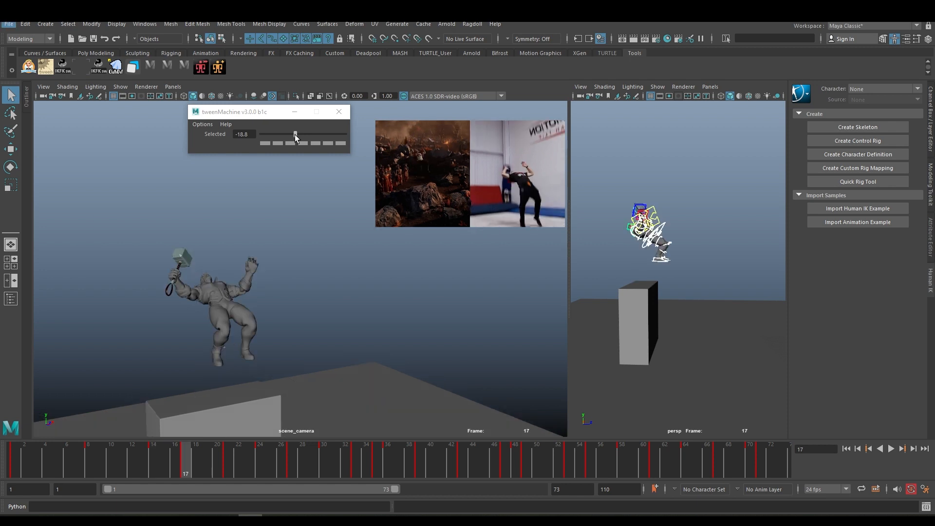
key(comma)
key(period)
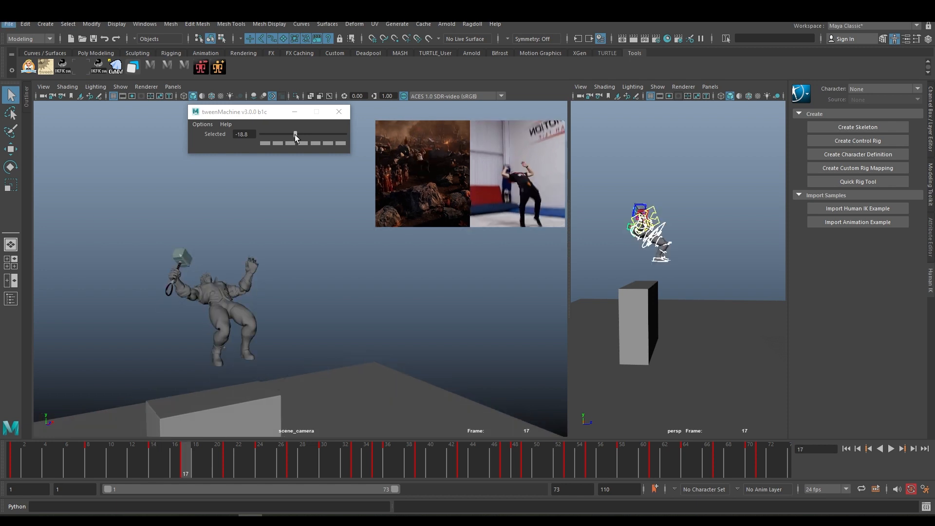
key(comma)
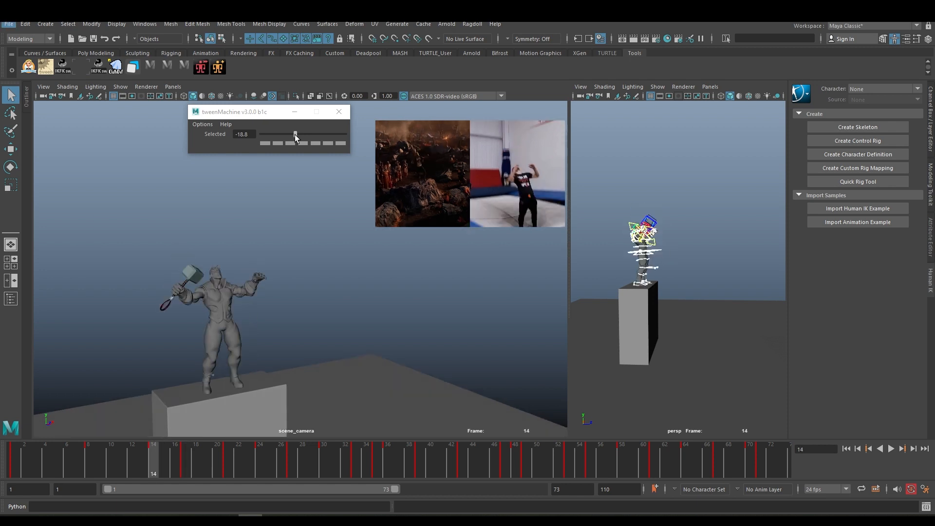
key(period)
Fine-tune the frame 17 breakdown against the frame 14 pose, setting its tween value to -8.2
click(295, 135)
drag(294, 135, 293, 135)
key(comma)
key(period)
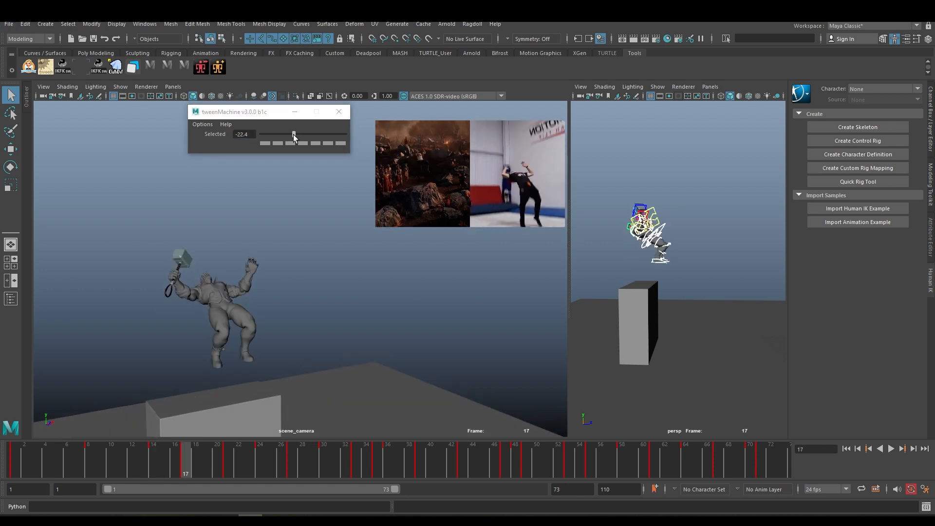
key(comma)
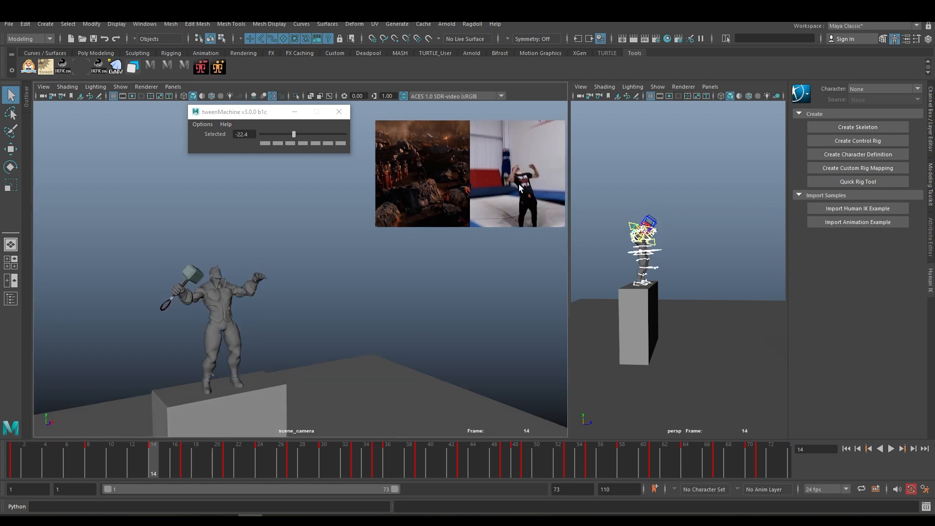
key(period)
drag(294, 134, 300, 135)
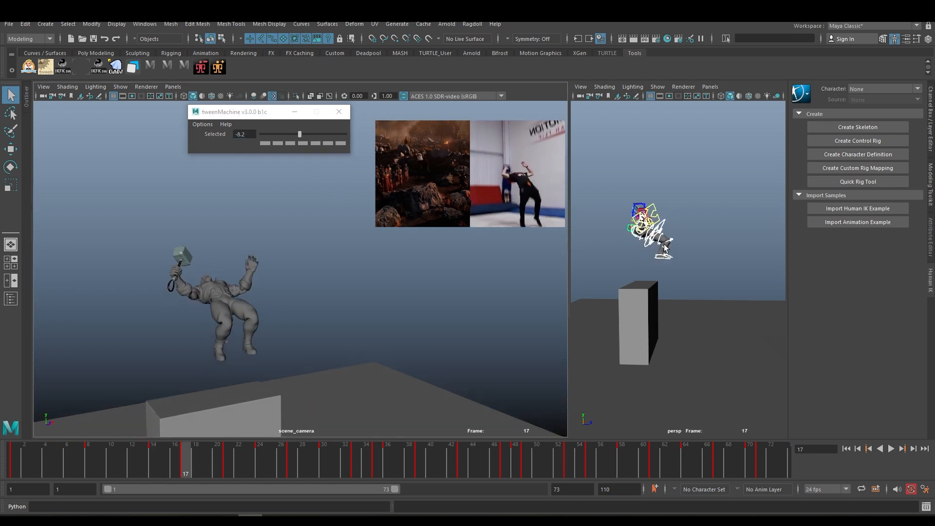
Lower the hammer-side foot at frame 17 and rotate it so the toes point down
alt+middle_drag(666, 248, 663, 214)
alt+right_drag(662, 214, 682, 240)
alt+drag(682, 240, 664, 253)
alt+right_drag(663, 252, 682, 258)
click(673, 197)
key(w)
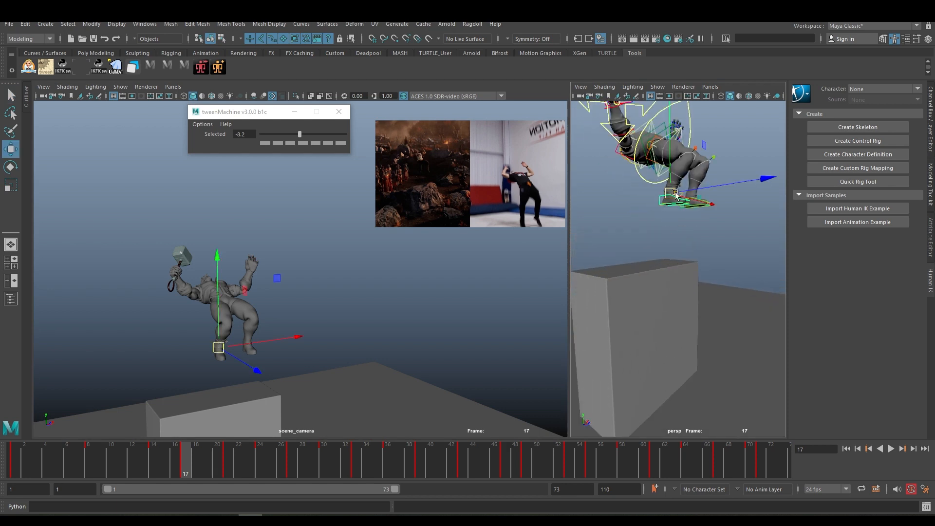
drag(672, 164, 671, 187)
key(e)
drag(240, 321, 245, 378)
Lower the opposite foot at frame 17 and tilt its toes downward to match the takeoff
key(w)
click(705, 195)
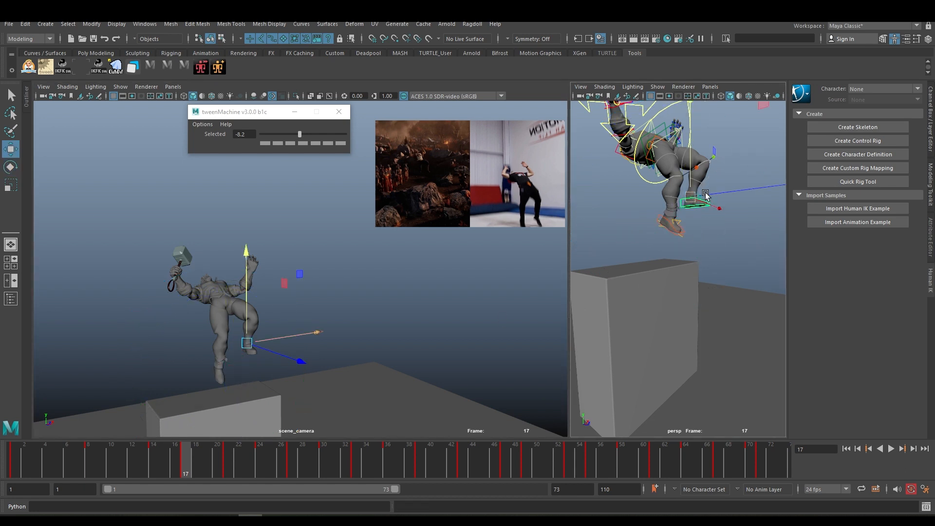
drag(690, 156, 690, 178)
key(e)
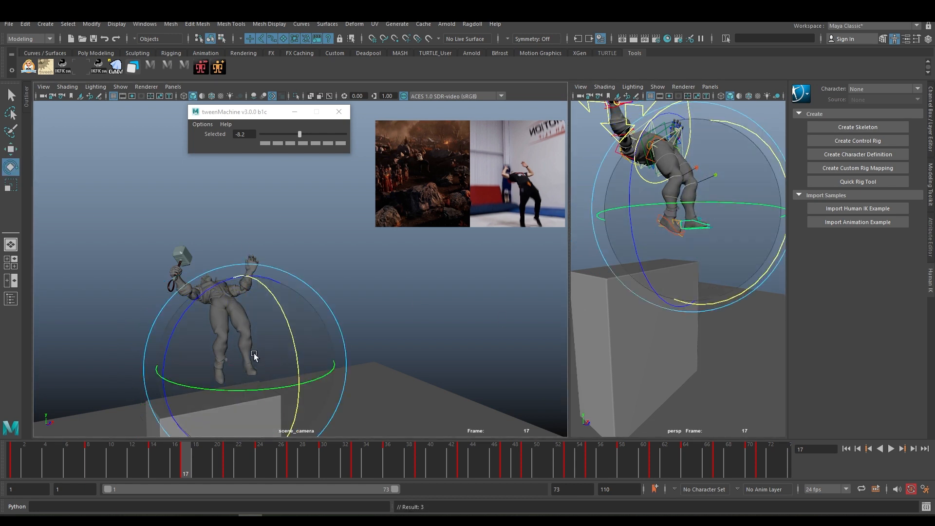
drag(292, 340, 298, 381)
key(w)
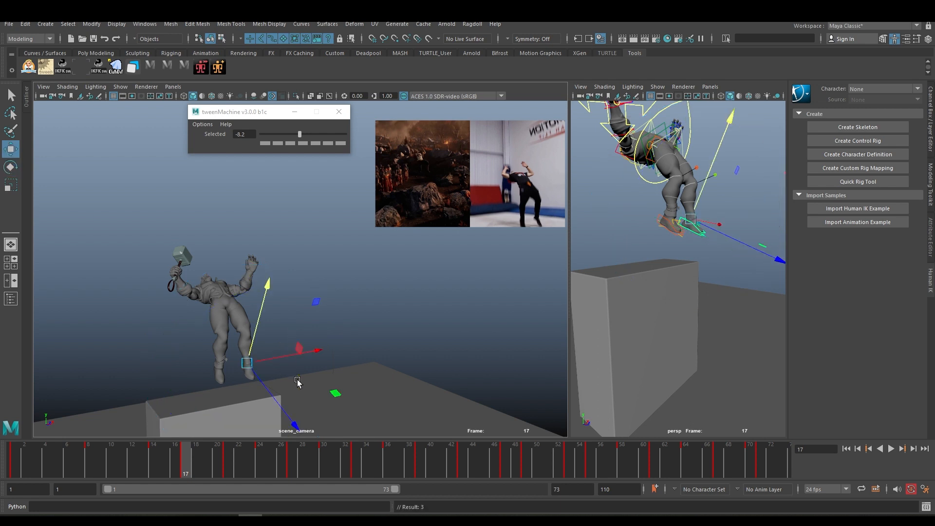
Check frame 17 against its neighbouring key pose and raise the hips and feet controls slightly
key(comma)
key(period)
key(comma)
key(period)
key(comma)
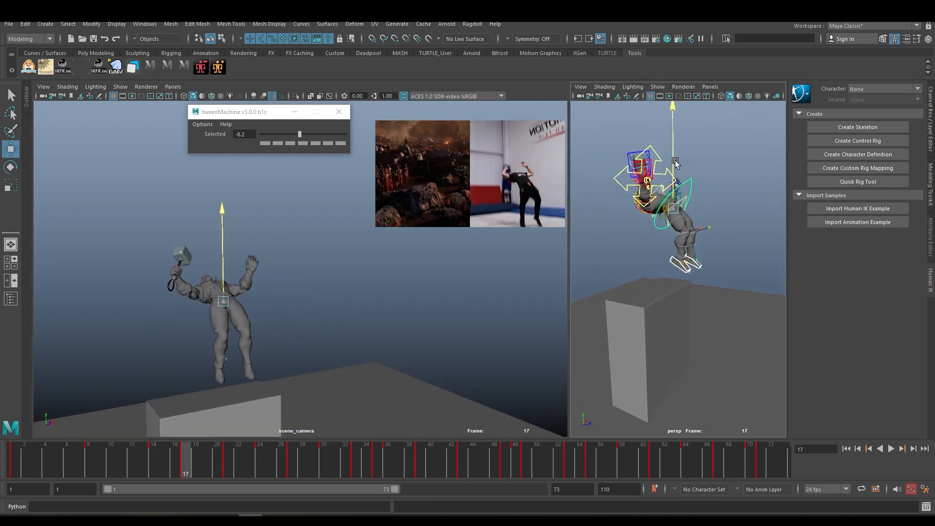
drag(675, 160, 678, 154)
Compare the adjusted frame 17 pose with the key poses at frames 14 and 21
key(comma)
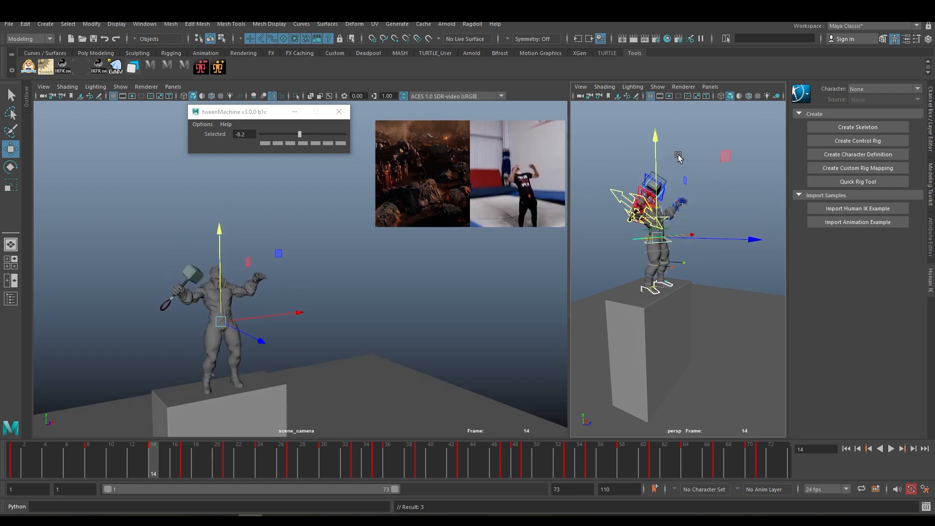
key(period)
key(period)
key(comma)
key(comma)
key(period)
key(period)
Key a breakdown for the whole rig at frame 19 with tweenMachine, using a tween value of 0.0
alt+drag(662, 225, 691, 238)
alt+middle_drag(691, 238, 674, 248)
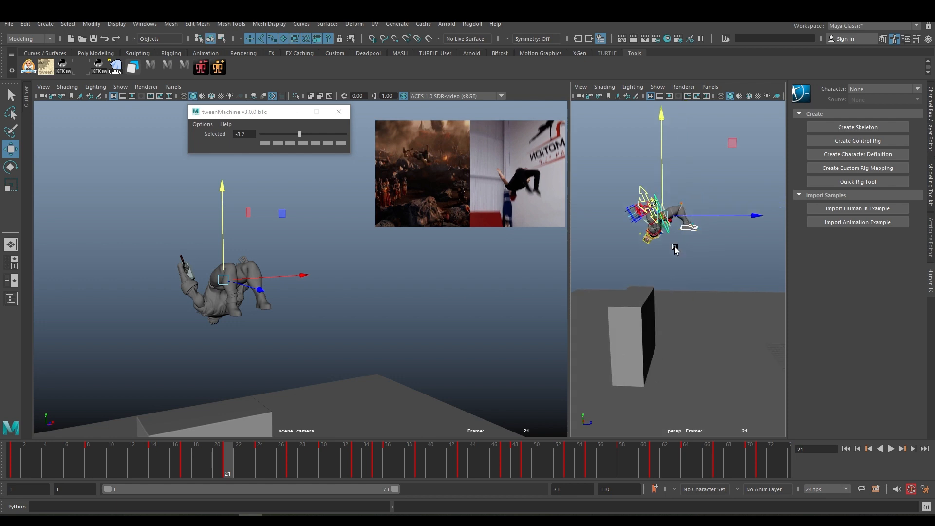
key(period)
click(206, 460)
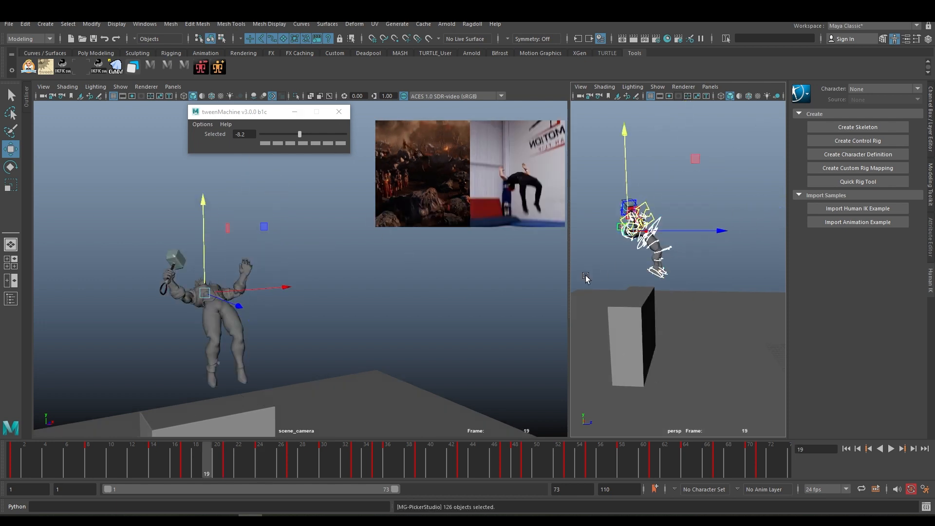
key(comma)
drag(299, 134, 302, 133)
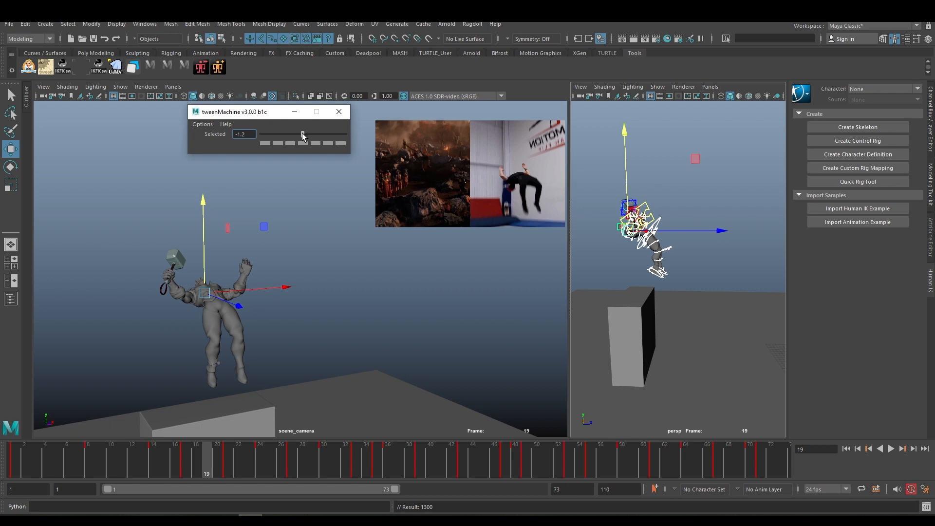
drag(302, 135, 303, 136)
Check the frame 19 breakdown against the poses at frames 17 and 21, continuing to frame 24
key(comma)
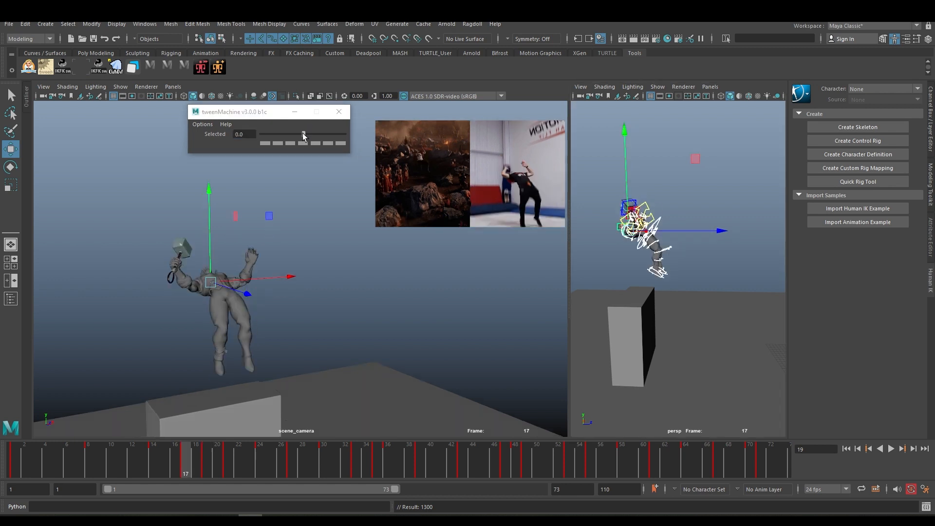
key(period)
key(comma)
key(period)
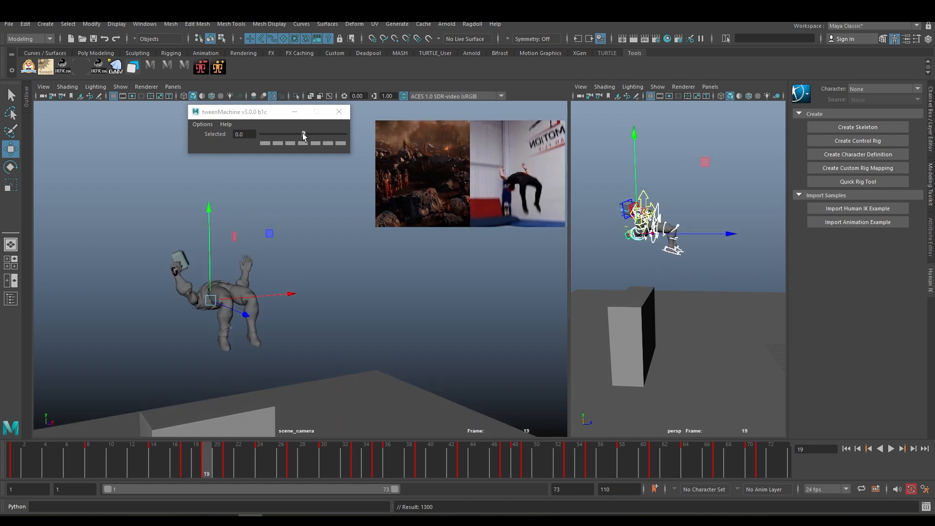
key(period)
key(comma)
key(period)
key(period)
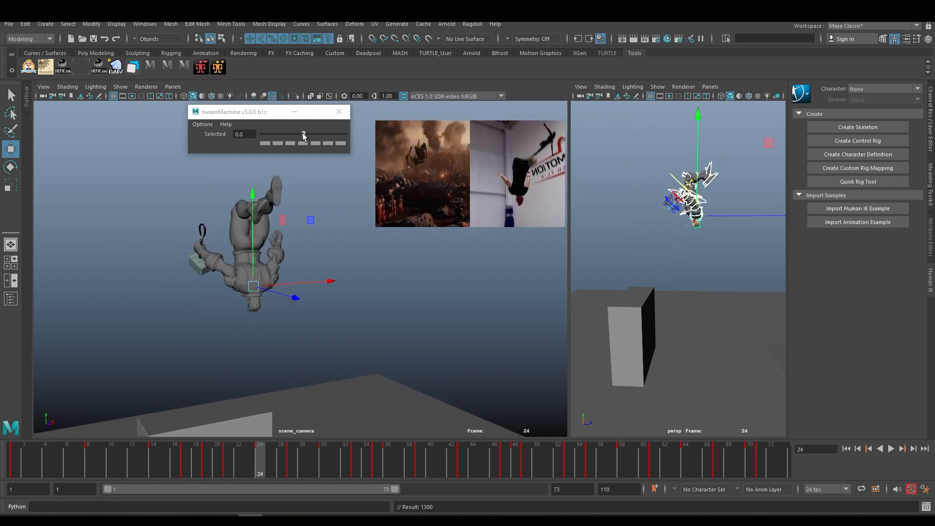
Review the flip's poses against the reference from frame 24 through frame 33
key(alt+period)
key(period)
key(period)
key(comma)
key(alt+period)
key(alt+period)
key(alt+period)
key(alt+period)
key(alt+period)
key(alt+period)
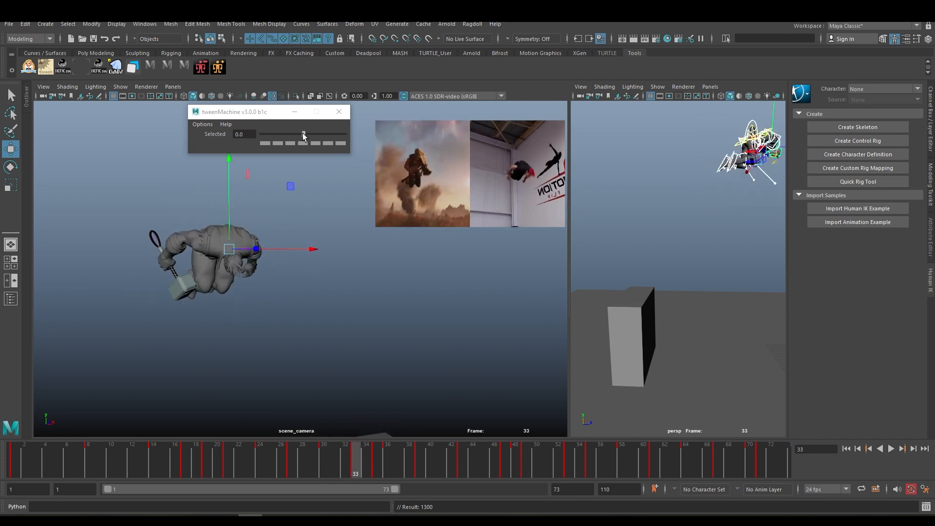
Examine the poses around frame 33 and onward to frame 43 for spots that need another breakdown
key(comma)
key(alt+comma)
key(alt+period)
key(comma)
key(comma)
key(period)
key(period)
key(period)
key(period)
key(period)
key(period)
key(alt+period)
key(alt+period)
key(alt+period)
key(alt+period)
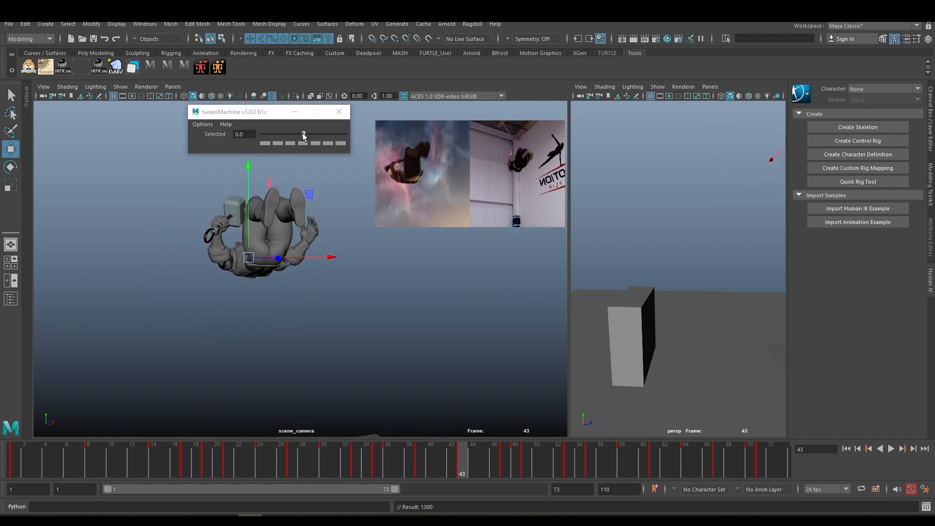
Key a breakdown at frame 41 with a tween value of 0.0 and compare it with the poses at frames 39 and 43
key(alt+comma)
key(alt+comma)
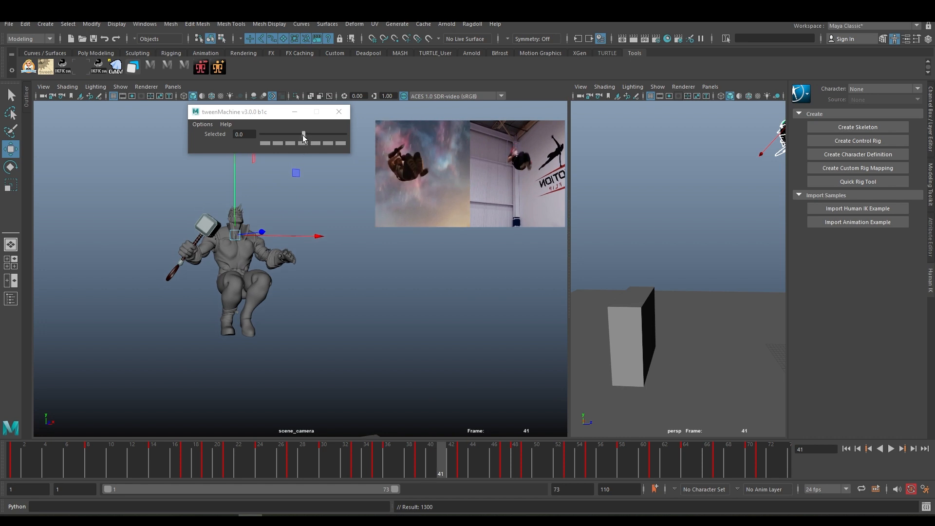
click(303, 135)
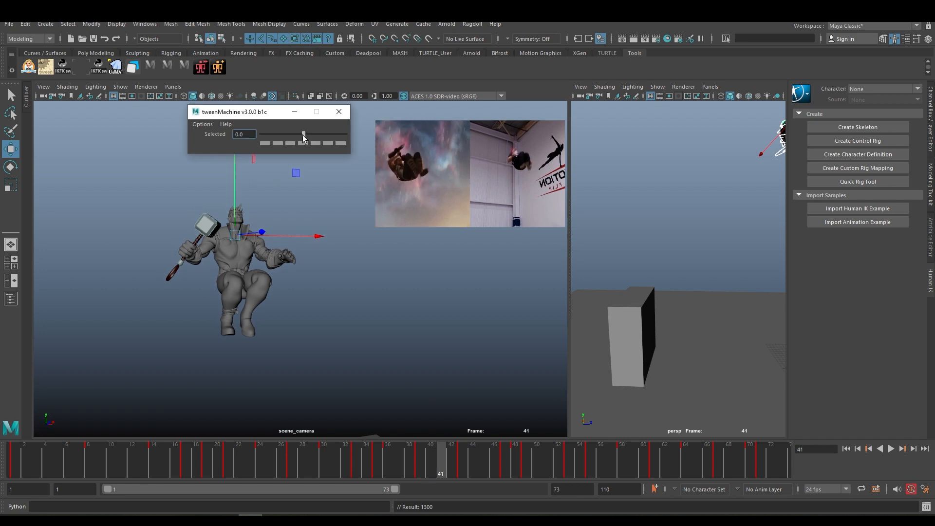
drag(303, 135, 302, 135)
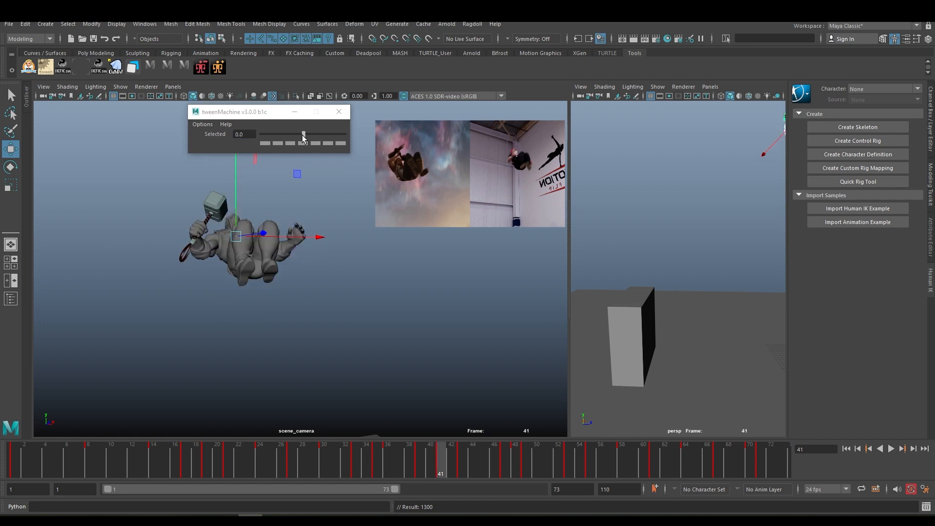
key(comma)
key(period)
key(period)
key(comma)
key(comma)
key(period)
Key the hammer-side foot control at frame 41 and compare the feet with the frame 39 pose
alt+right_drag(700, 183, 669, 183)
alt+middle_drag(669, 183, 591, 202)
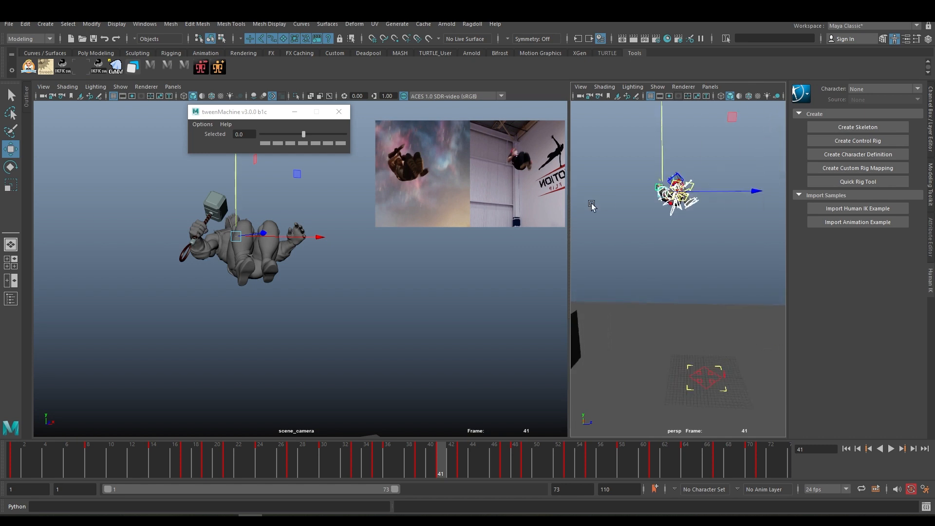
alt+right_drag(591, 205, 699, 215)
alt+drag(699, 215, 640, 209)
alt+middle_drag(641, 208, 642, 248)
alt+right_drag(642, 247, 668, 249)
alt+drag(668, 248, 649, 229)
alt+middle_drag(650, 228, 640, 274)
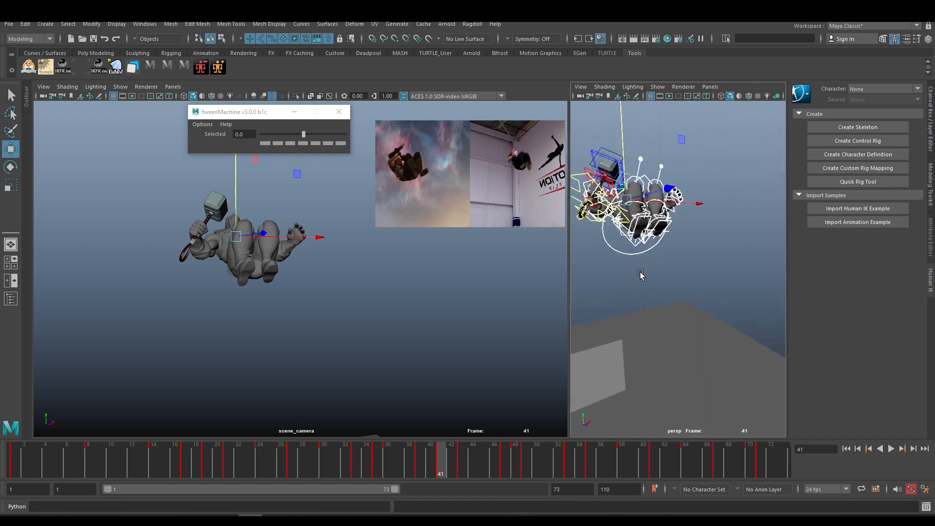
alt+drag(641, 274, 609, 276)
alt+right_drag(609, 275, 651, 269)
key(q)
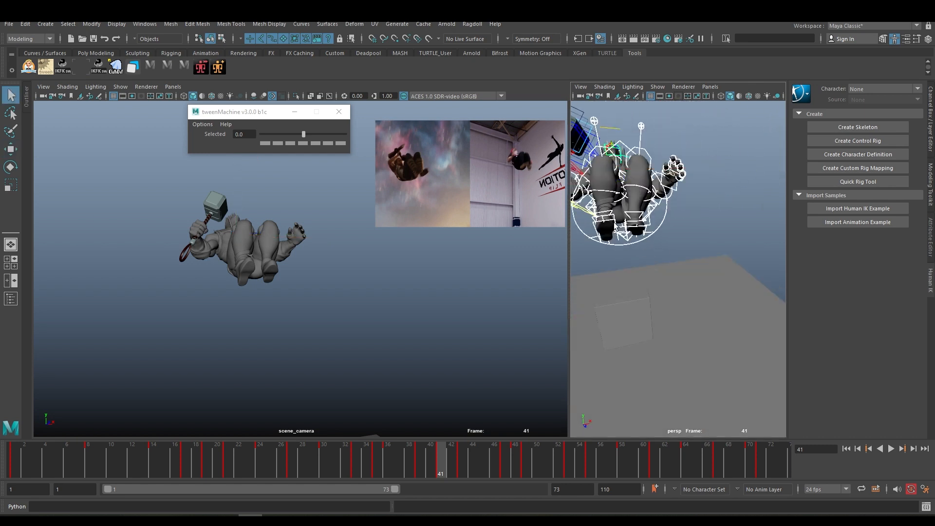
click(614, 222)
key(w)
alt+middle_drag(643, 218, 653, 253)
key(s)
key(comma)
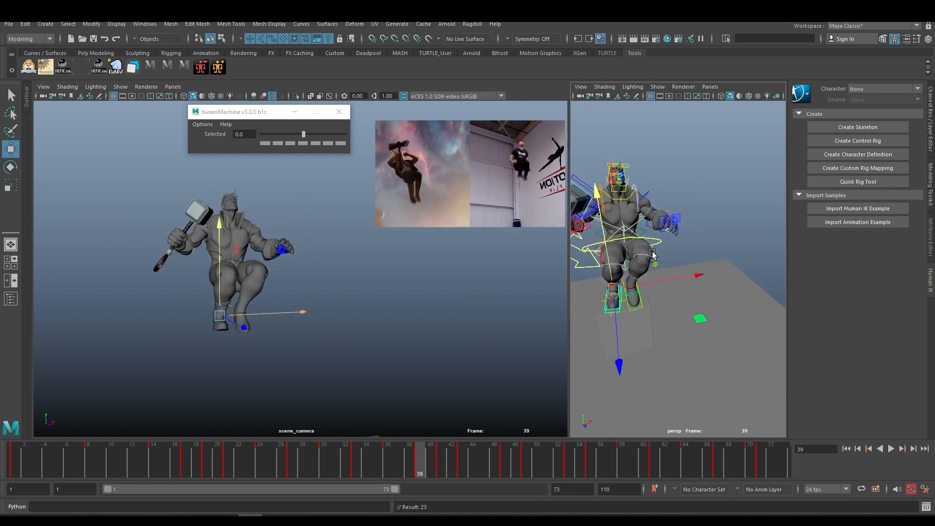
key(period)
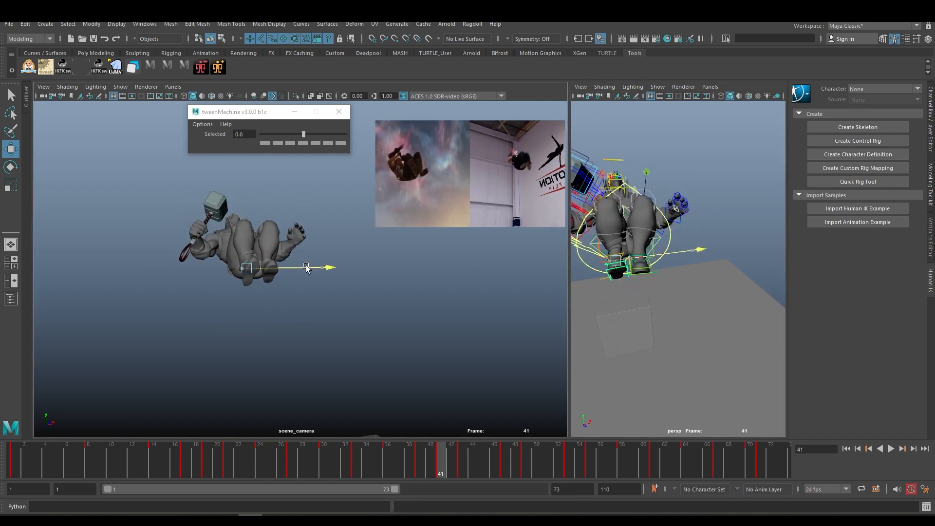
Rotate the hammer-side foot toes-down at frame 41 and shift it slightly toward the other foot
key(q)
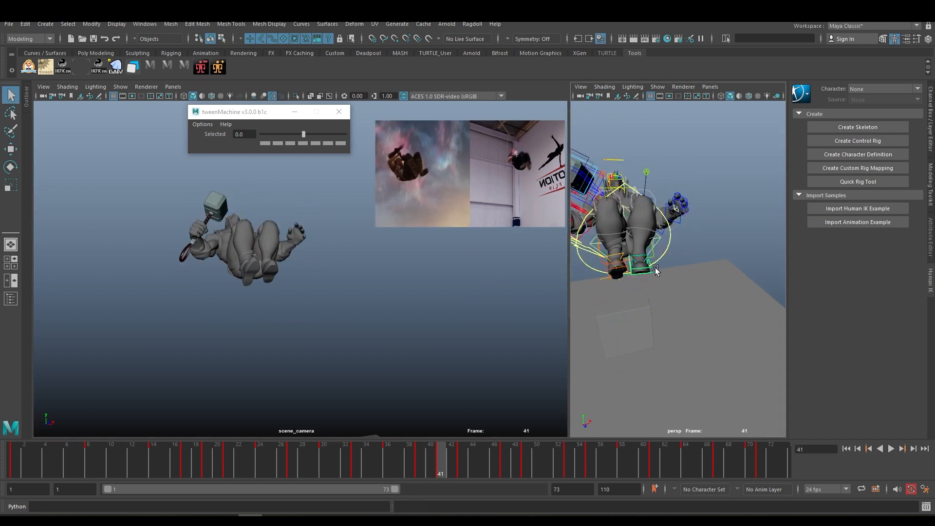
key(w)
alt+drag(655, 269, 686, 259)
key(e)
drag(282, 268, 286, 322)
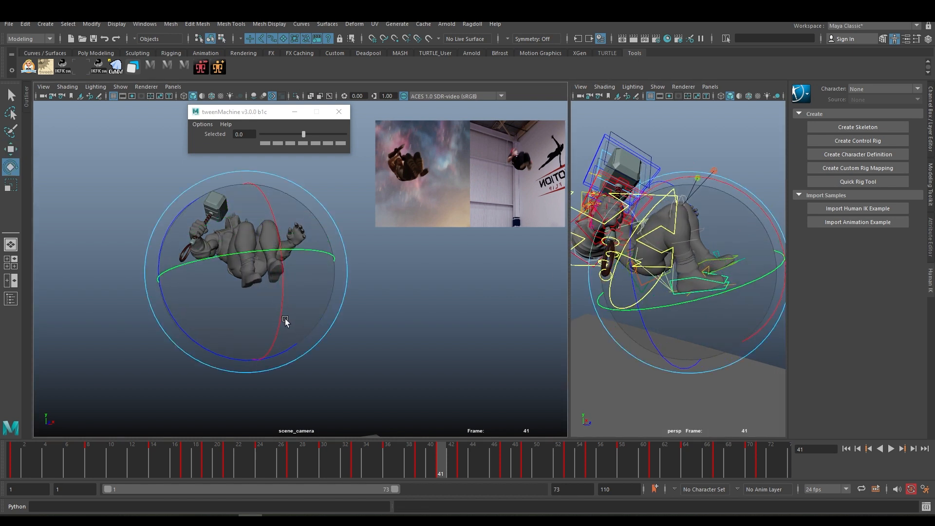
key(w)
drag(281, 271, 291, 273)
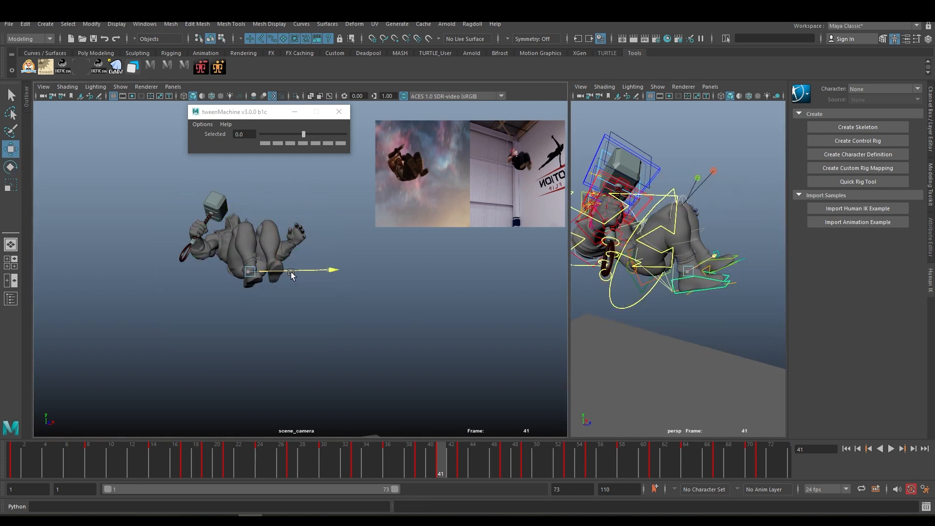
Adjust the opposite foot at frame 41, lowering it slightly, rotating it and nudging it sideways
alt+drag(667, 280, 663, 273)
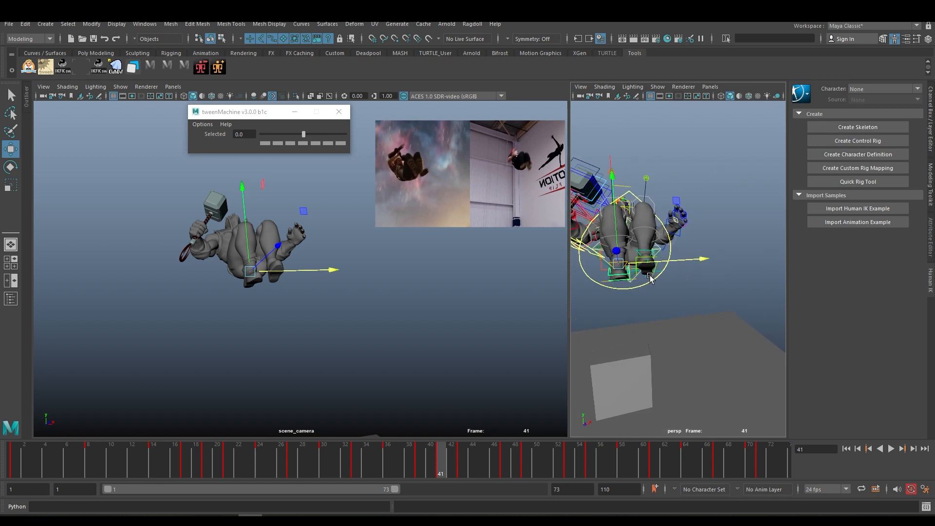
click(650, 275)
drag(647, 220, 646, 223)
key(e)
drag(282, 287, 270, 310)
key(w)
drag(316, 264, 314, 262)
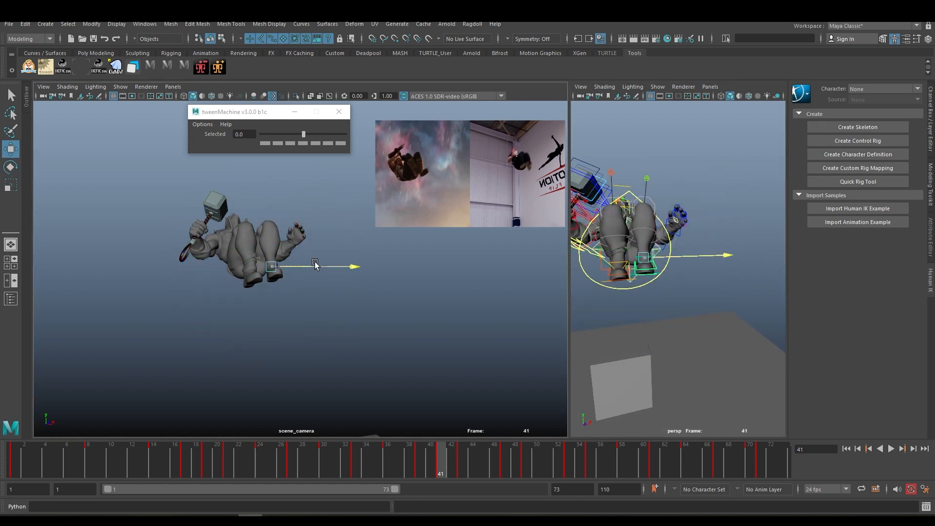
Shift the knee controls slightly sideways at frame 41 and key all the rig controls
click(614, 172)
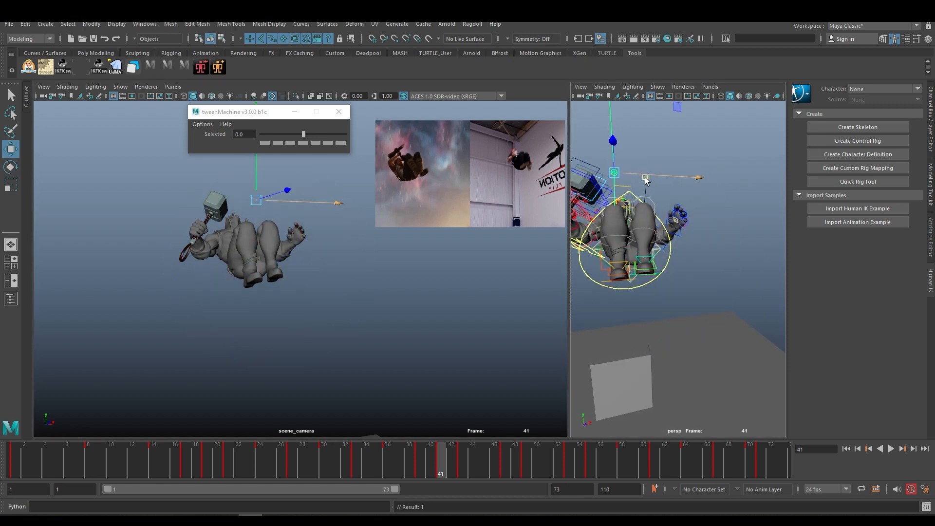
drag(652, 180, 665, 177)
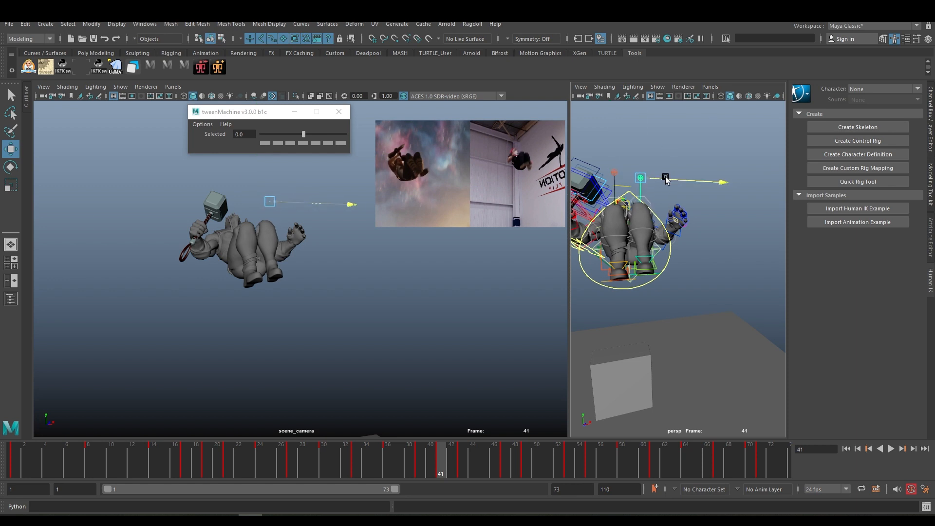
key(s)
key(ctrl+a)
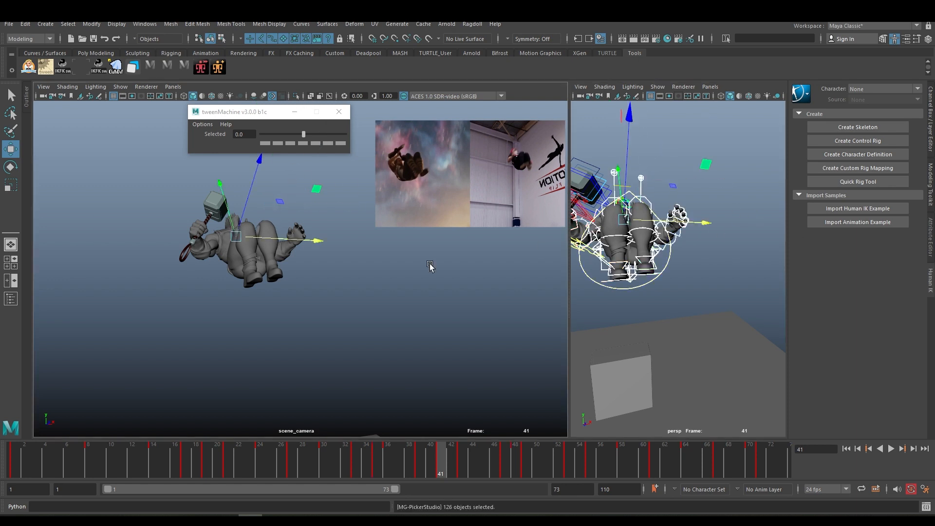
key(.)
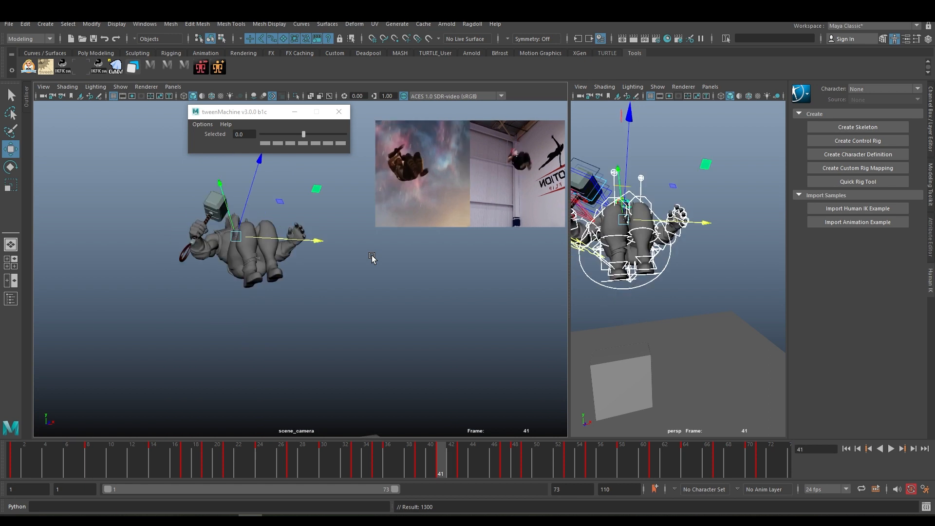
Compare the frame 43 pose with the frame 47 pose and the reference frames between them
key(.)
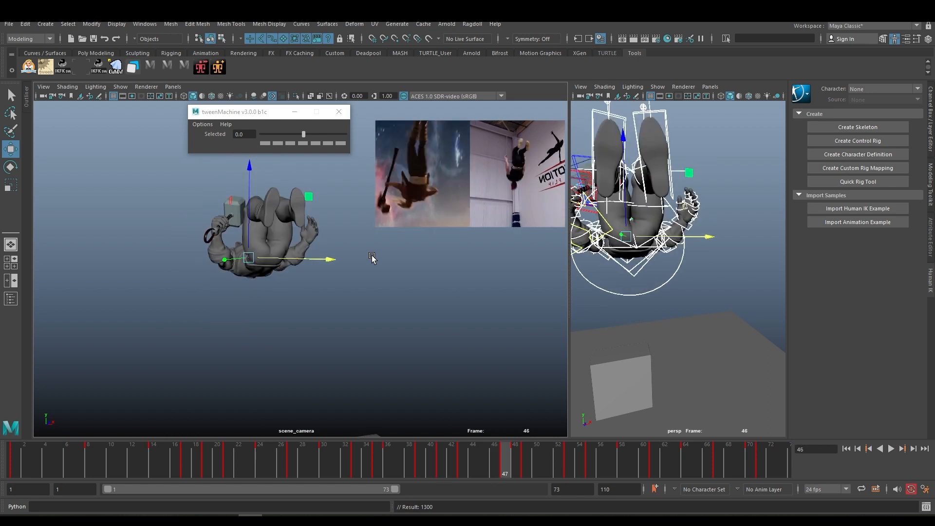
key(alt+.)
key(alt+.)
key(alt+.)
key(alt+.)
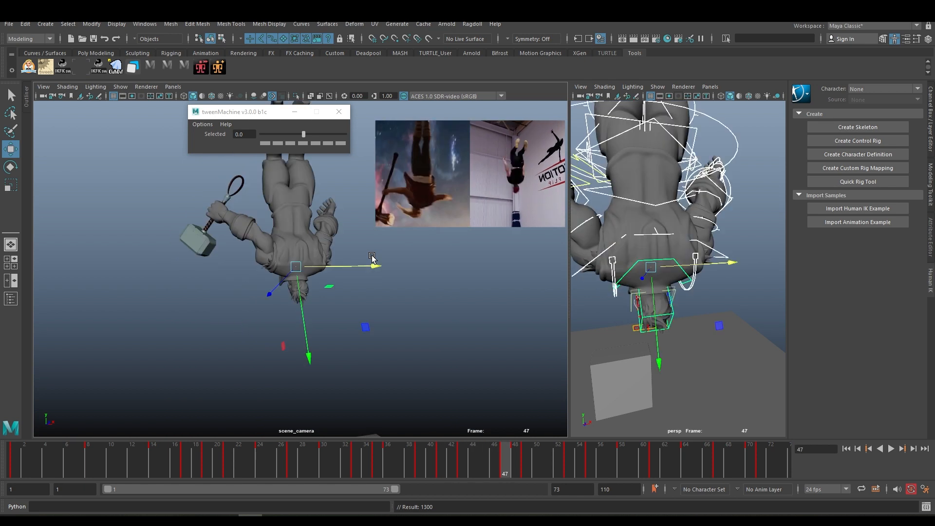
Create a breakdown at frame 45 between the frame 43 and 47 poses with tweenMachine, using a value of -1.2
drag(263, 113, 120, 108)
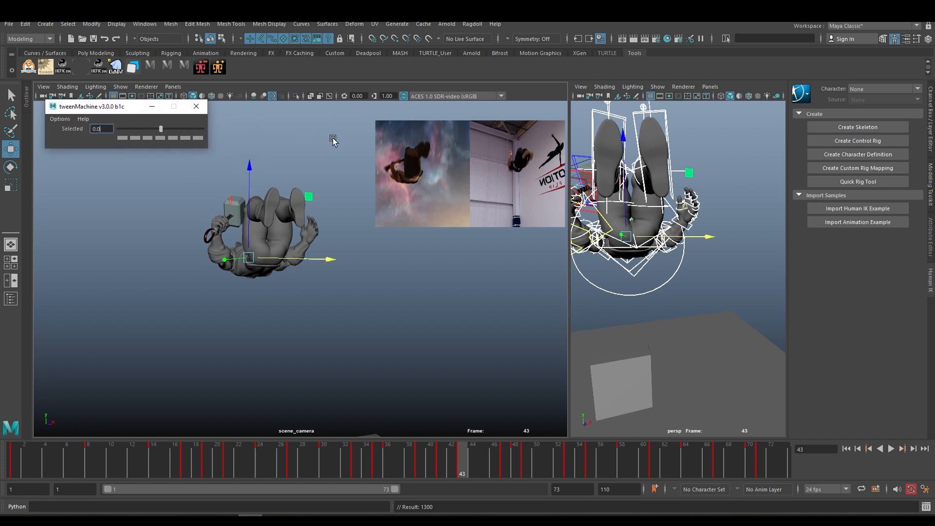
key(alt+period)
key(alt+period)
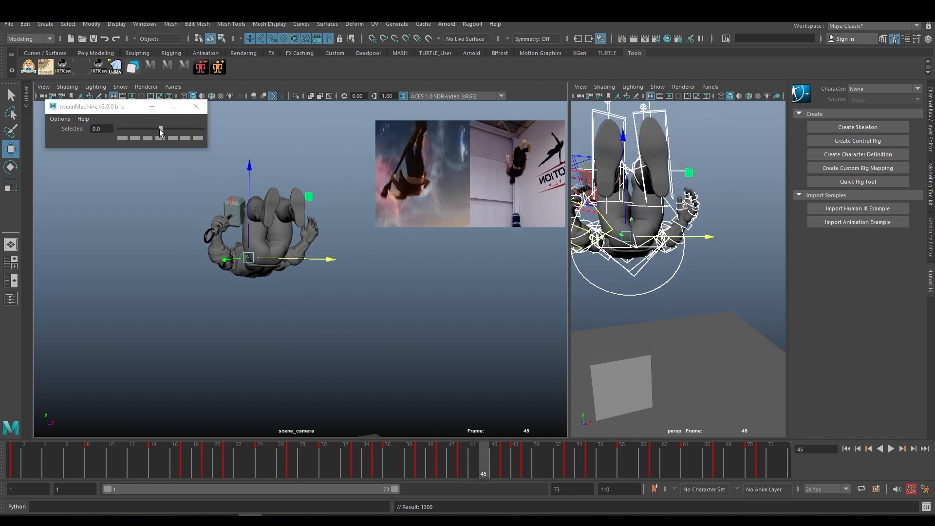
drag(160, 130, 160, 130)
key(comma)
key(period)
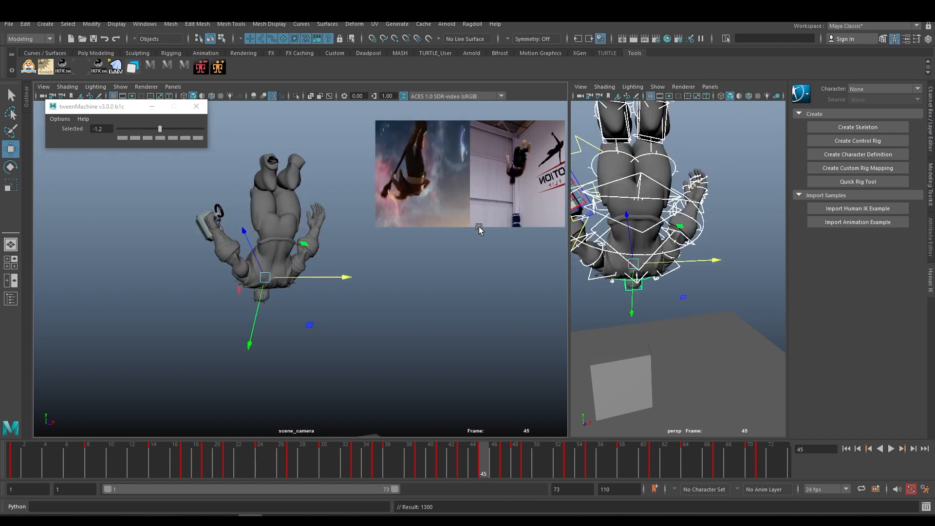
key(period)
key(comma)
key(comma)
key(period)
Rotate both foot controls at frame 45 so the feet point upward in line with the legs
alt+right_drag(700, 202, 647, 209)
alt+drag(648, 209, 702, 214)
scroll(702, 214, up, 5)
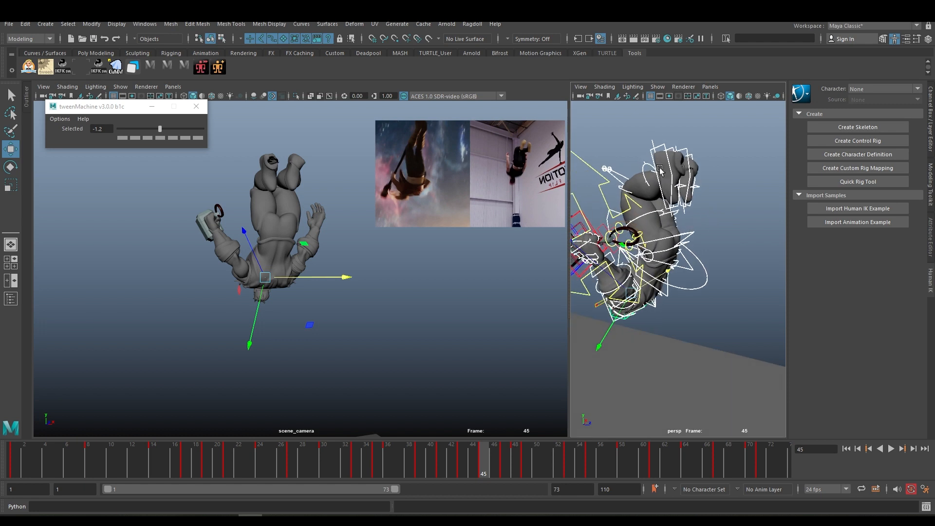
click(665, 153)
key(e)
key(comma)
key(period)
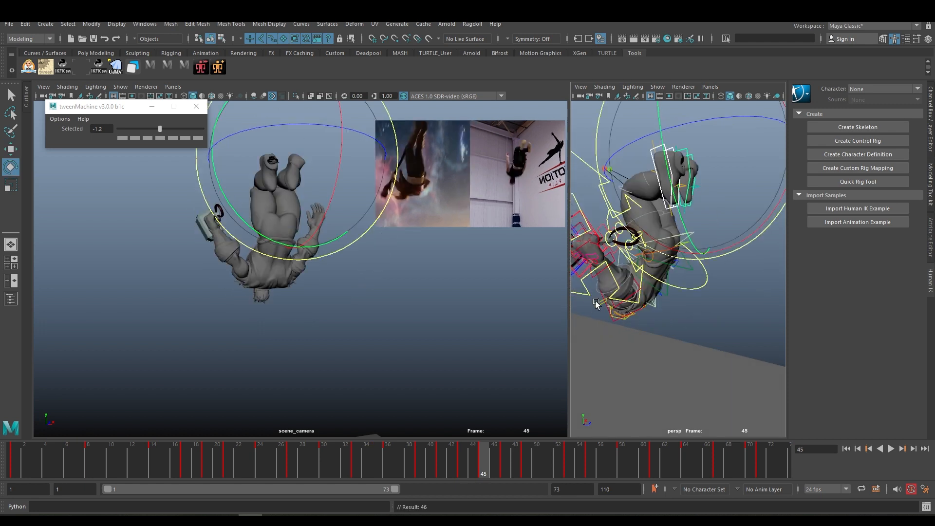
drag(690, 235, 685, 84)
key(w)
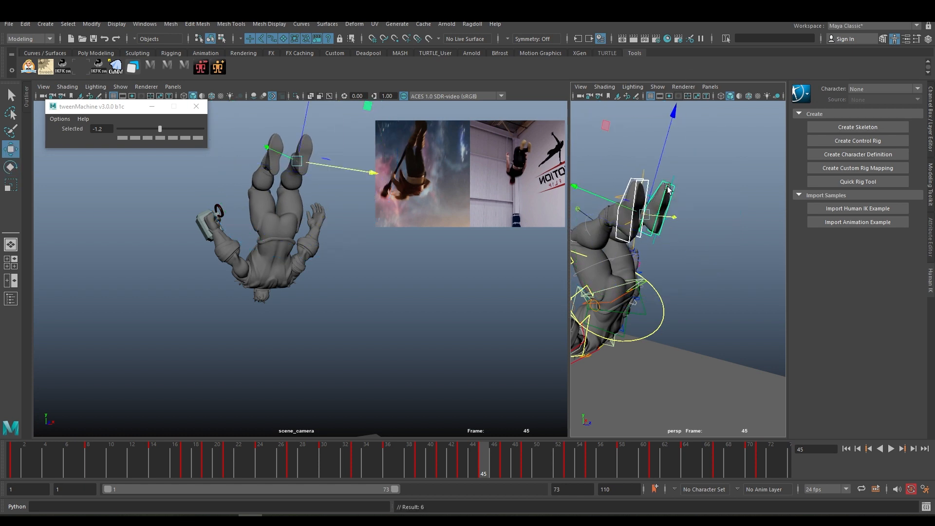
Raise both feet a little at frame 45 and nudge their position to extend the legs
scroll(650, 201, down, 3)
alt+drag(650, 201, 720, 131)
key(e)
scroll(685, 202, down, 3)
key(w)
alt+drag(711, 195, 647, 194)
scroll(652, 192, up, 3)
alt+middle_drag(677, 151, 677, 187)
drag(707, 182, 710, 182)
Rotate the hammer-side foot slightly at frame 45
click(644, 146)
alt+drag(655, 165, 697, 183)
key(e)
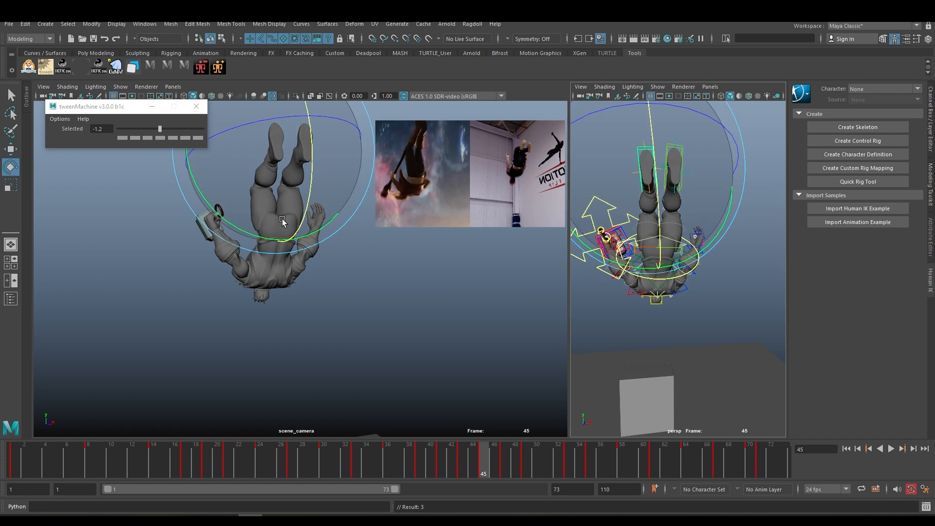
drag(253, 223, 243, 220)
key(w)
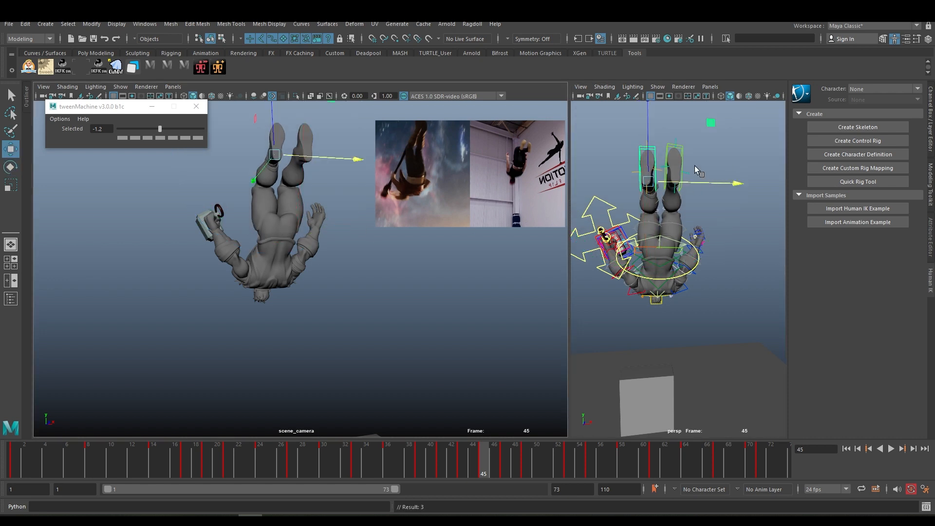
Rotate the opposite foot at frame 45 and nudge it slightly toward the hammer-side foot
click(668, 146)
key(e)
alt+drag(704, 158, 727, 216)
key(w)
drag(736, 253, 667, 177)
key(e)
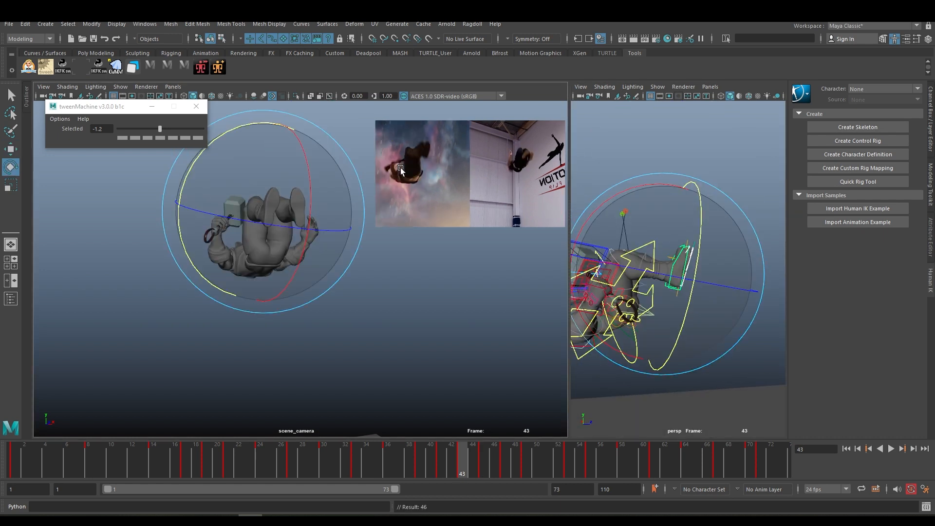
Rotate the hammer hand control at frame 45, checking it against the frame 43 pose, and key it
key(q)
alt+drag(614, 234, 669, 250)
key(e)
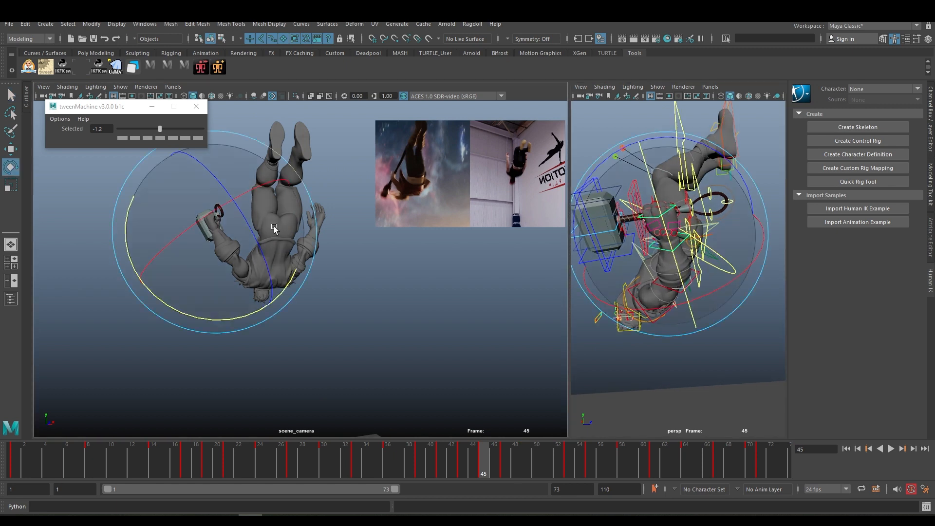
key(comma)
key(period)
drag(216, 233, 281, 293)
key(s)
Rotate the hammer-side shoulder control at frame 45 and key it
key(q)
click(647, 313)
key(e)
key(s)
Review the frame 45 breakdown against the neighbouring poses and reference footage from frame 43 to frame 50
key(comma)
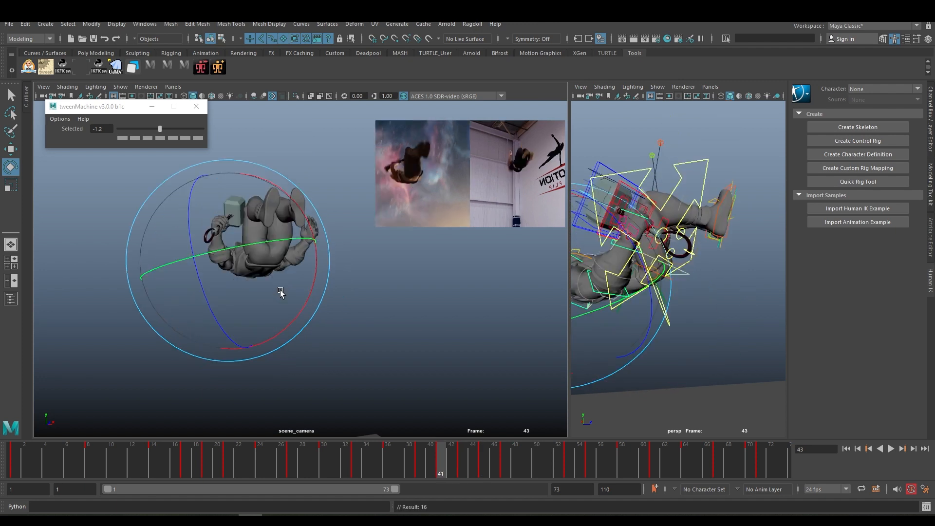
key(period)
key(period)
key(period)
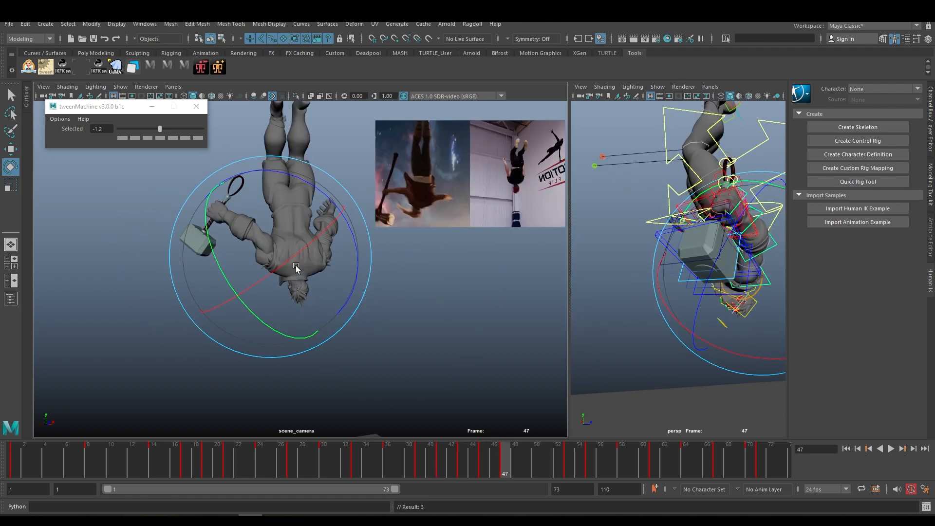
key(comma)
key(alt+period)
key(period)
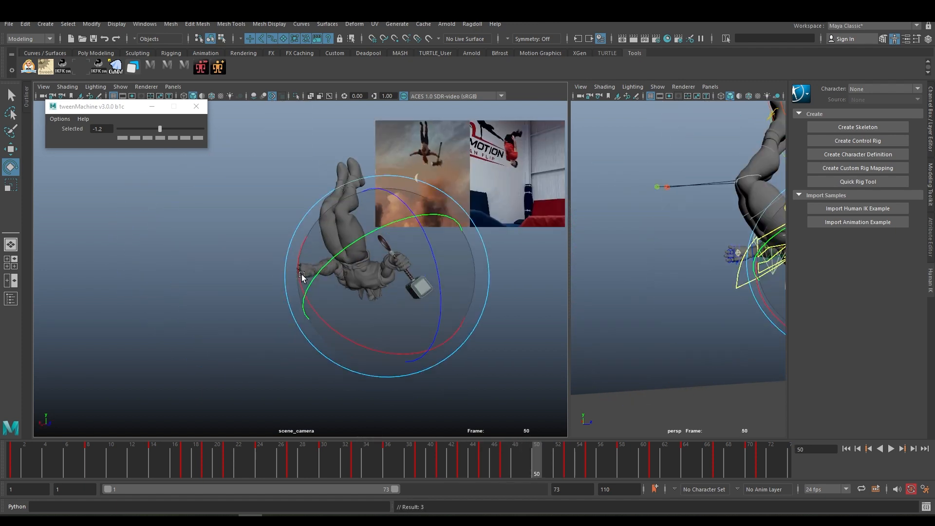
alt+right_drag(681, 277, 652, 281)
key(f)
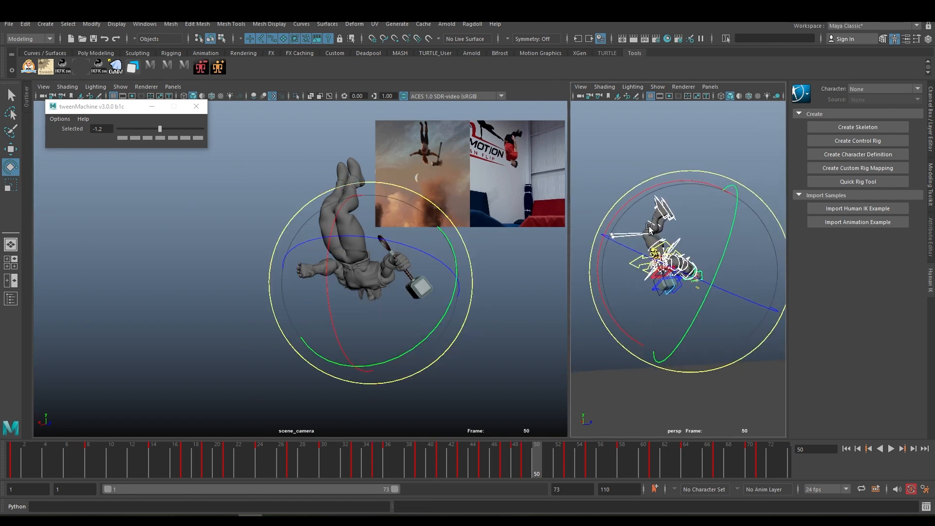
Compare the frame 47 pose with the frame 49 pose and the reference between them
key(comma)
key(comma)
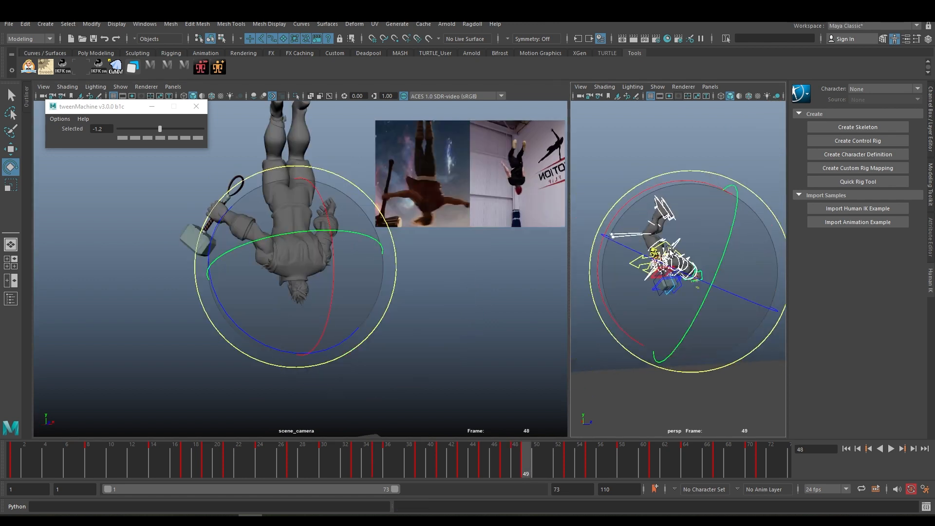
key(period)
key(comma)
key(period)
key(comma)
key(comma)
key(period)
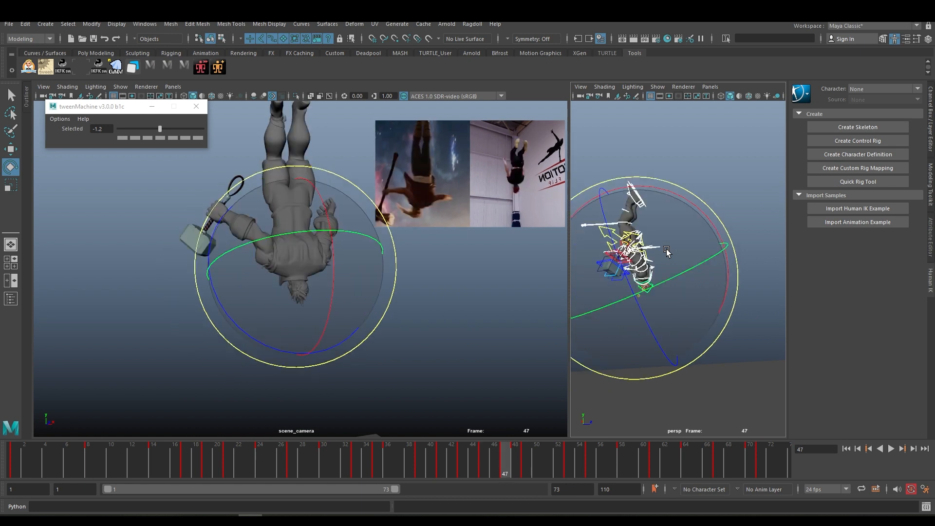
key(alt+period)
key(s)
key(period)
key(comma)
right_click(542, 464)
click(555, 315)
Examine the character and the reference footage frame by frame between frames 49 and 53
key(period)
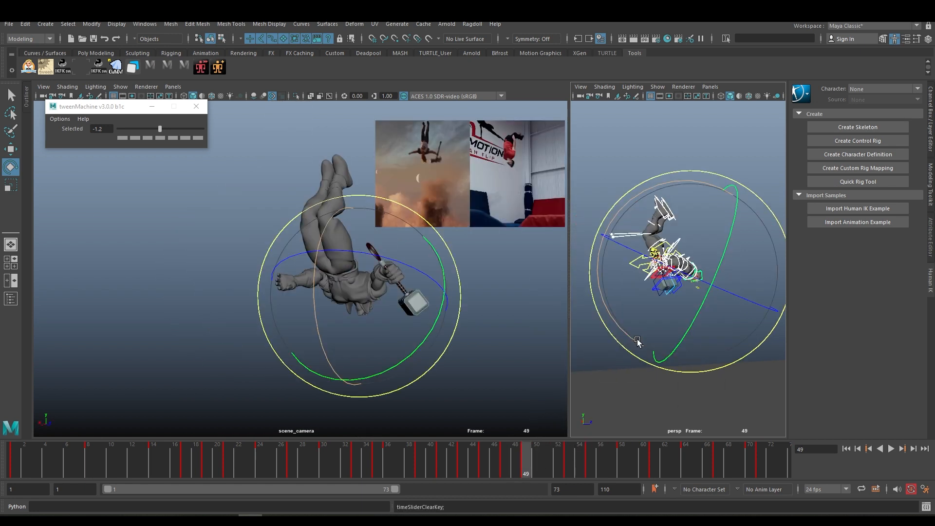
key(alt+comma)
key(alt+period)
key(alt+period)
key(alt+period)
key(alt+period)
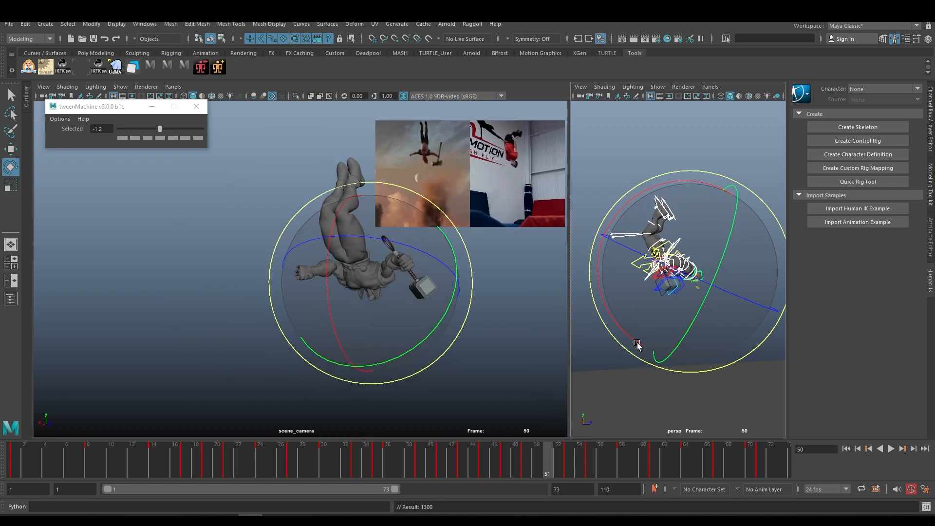
key(alt+period)
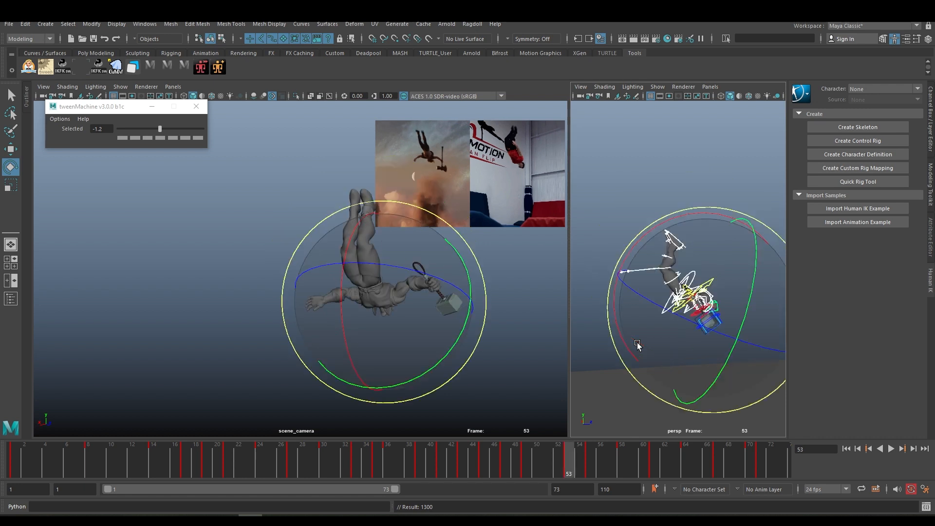
key(alt+comma)
key(alt+comma)
key(alt+comma)
key(alt+comma)
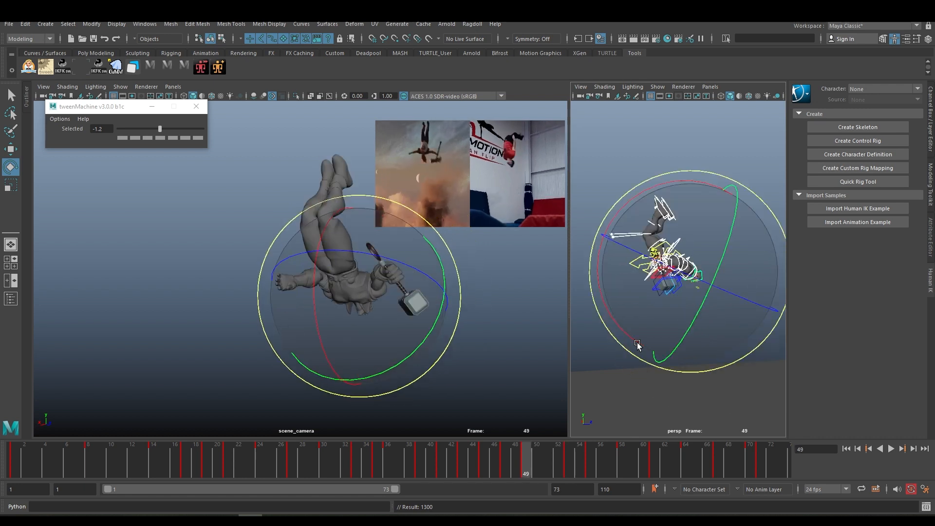
key(alt+period)
key(alt+period)
key(alt+period)
key(alt+period)
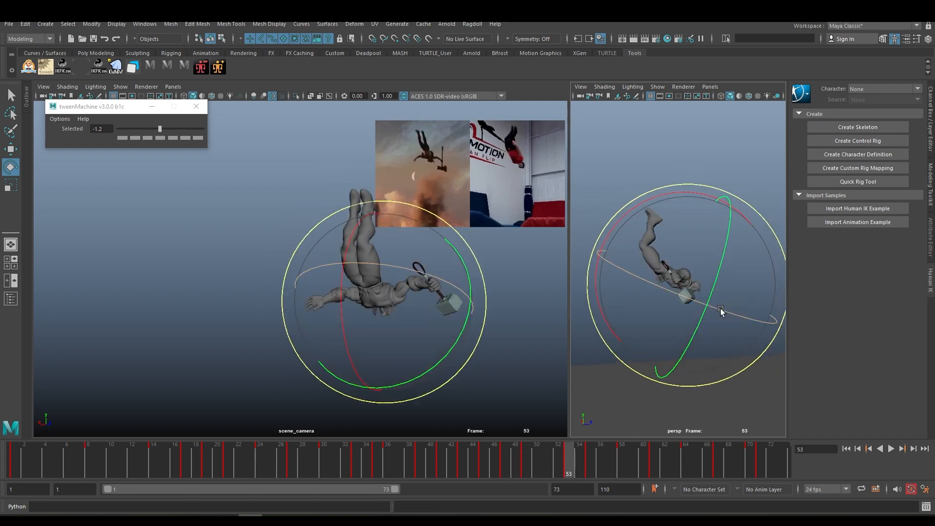
key(alt+comma)
key(alt+comma)
key(alt+comma)
key(alt+comma)
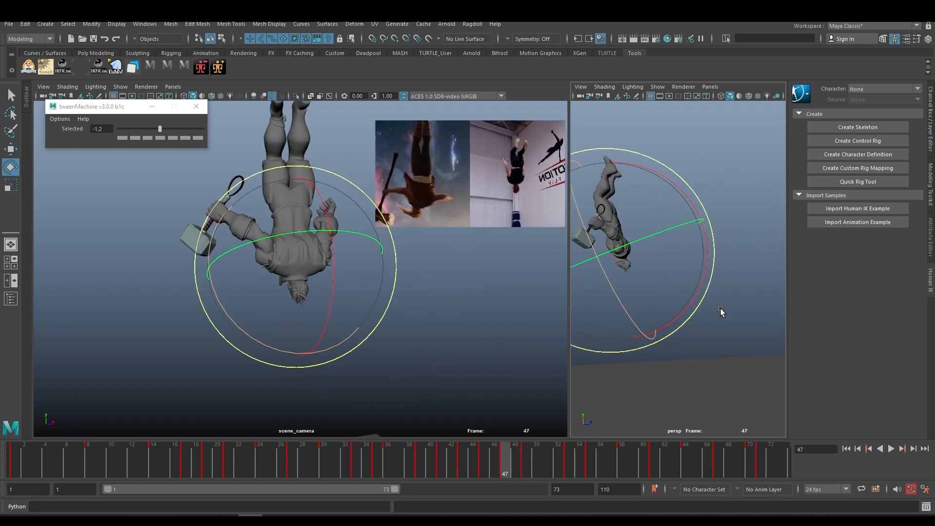
Check how the pose changes from frame 47 through frames 49 and 51 for unwanted interpolation
key(period)
key(period)
key(comma)
key(comma)
key(alt+period)
key(alt+period)
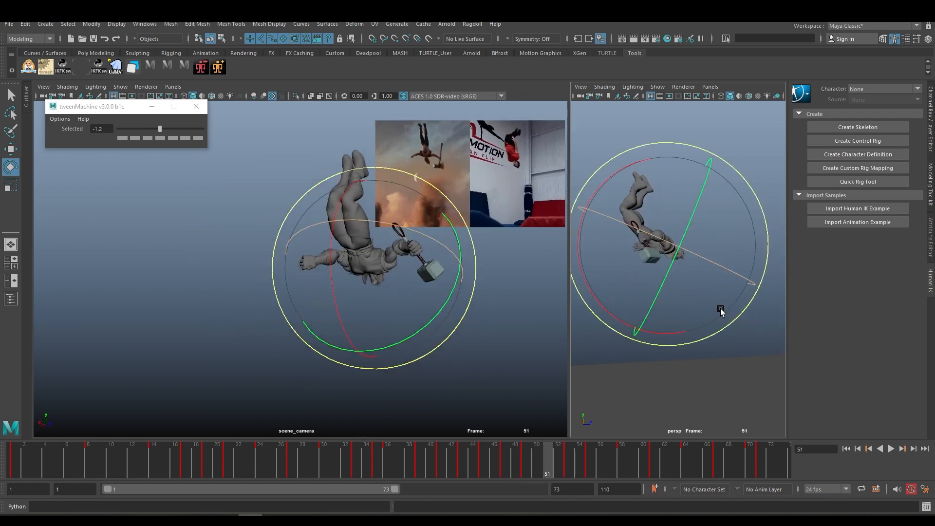
key(alt+comma)
key(alt+comma)
key(alt+period)
key(alt+comma)
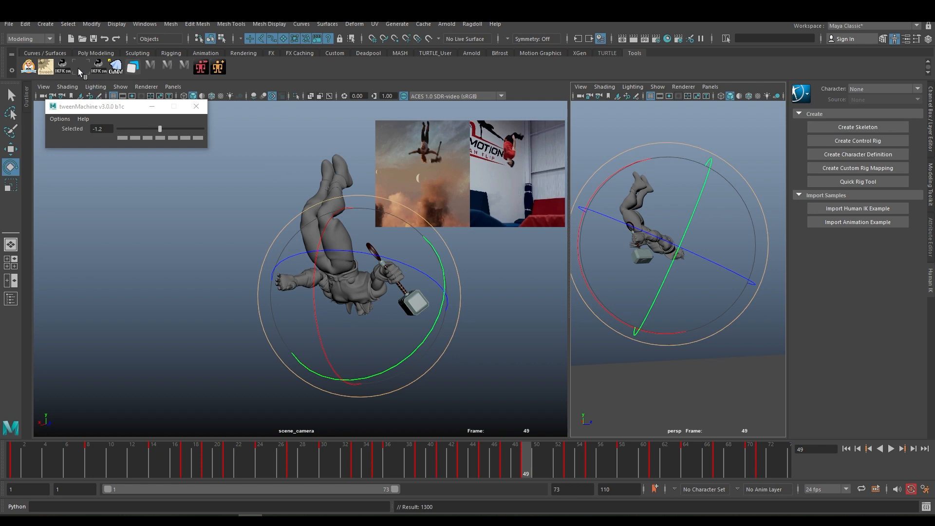
Select the rig's animation curves in the Graph Editor and set their tangents to stepped
click(80, 71)
drag(531, 281, 530, 281)
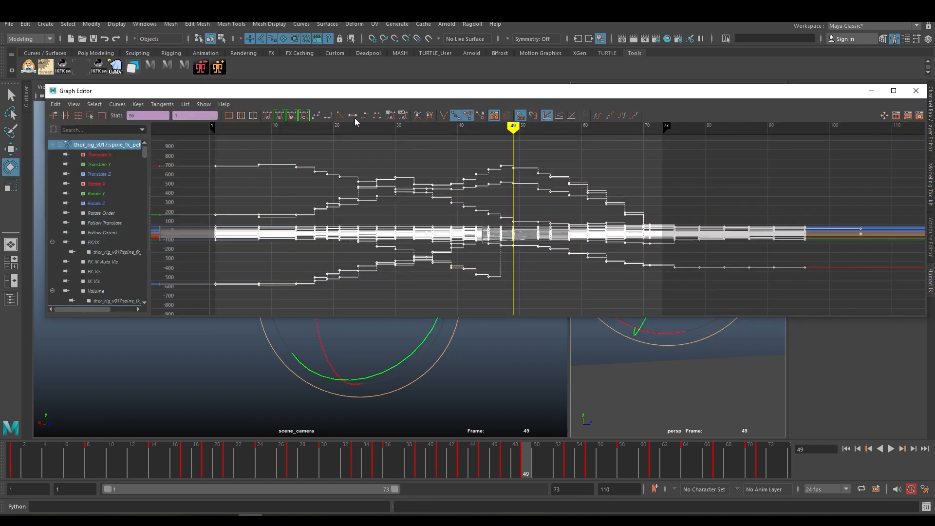
click(871, 91)
Compare the key poses at frames 47, 49 and 53 with each other and with the reference footage
key(period)
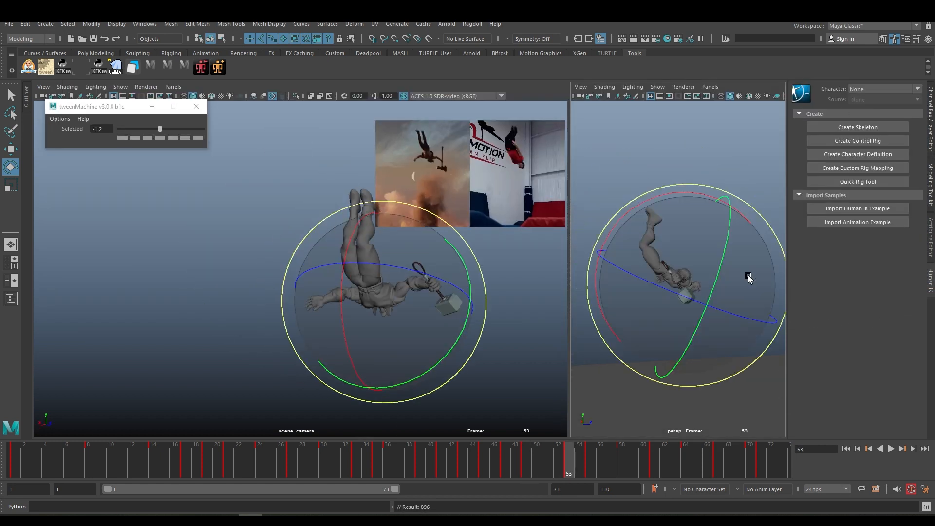
key(comma)
key(period)
key(period)
key(comma)
key(period)
key(comma)
key(comma)
key(comma)
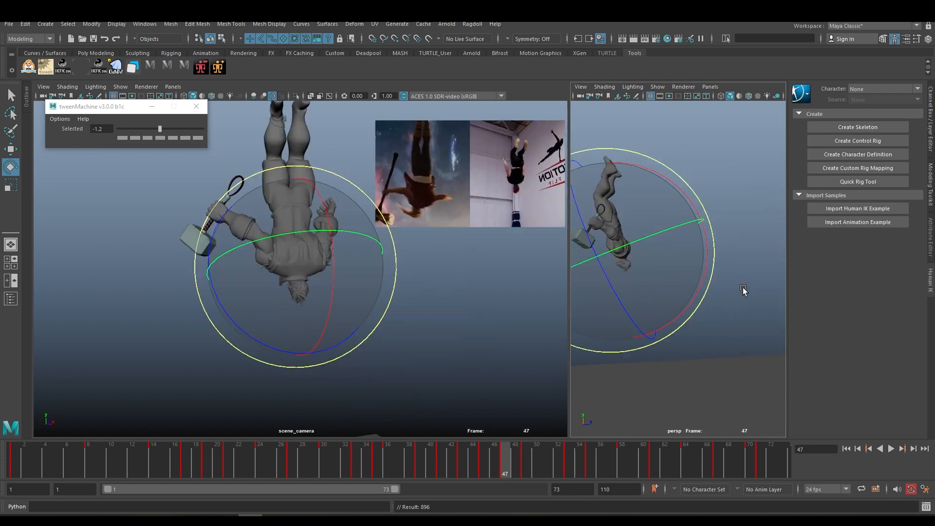
key(period)
key(comma)
key(period)
key(comma)
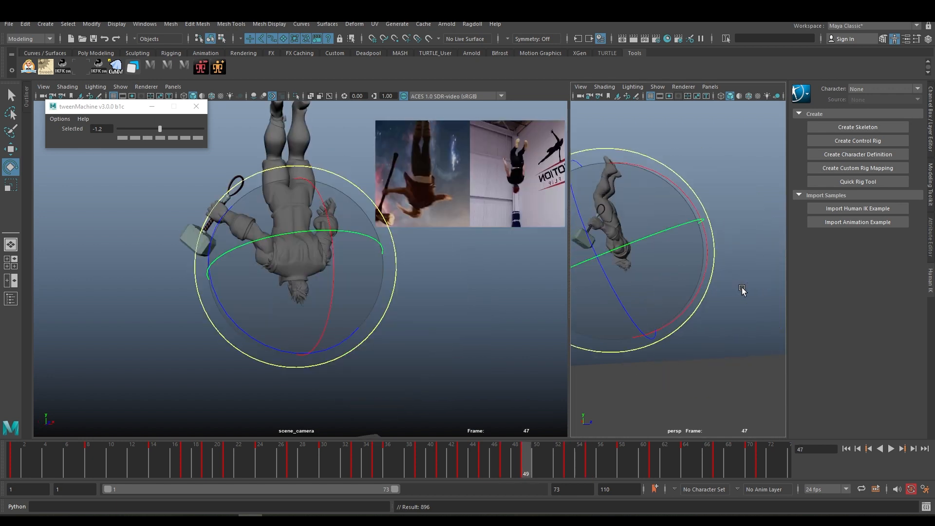
key(period)
key(comma)
key(period)
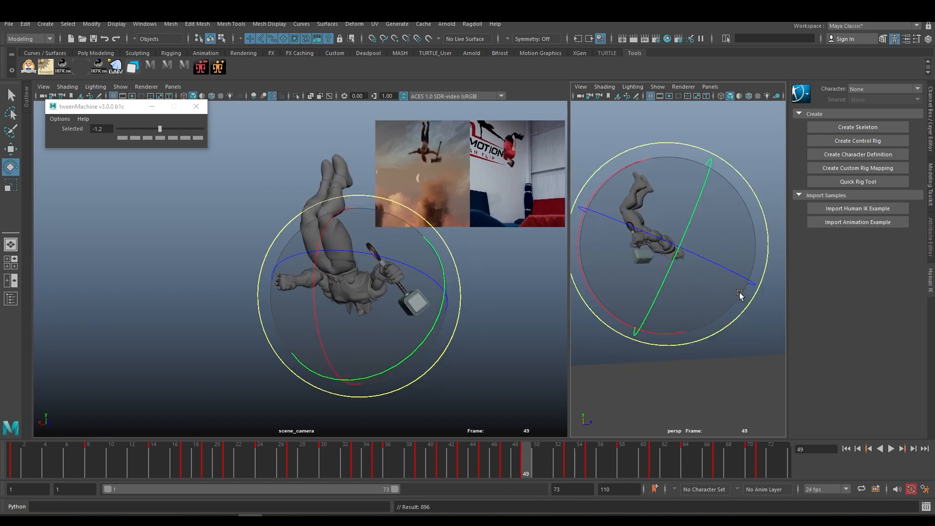
key(comma)
key(period)
key(period)
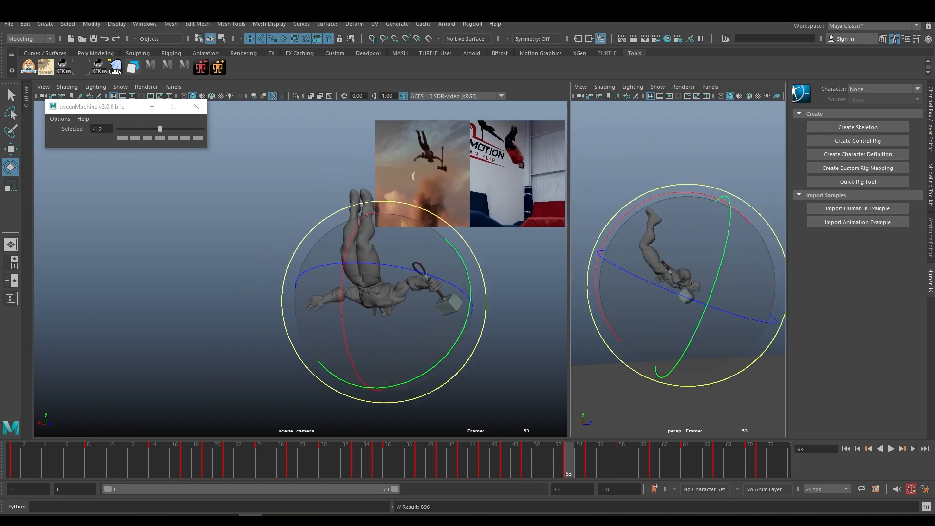
Rotate the parent control at the hips slightly at frame 53 and key it
key(Up)
alt+drag(719, 268, 715, 266)
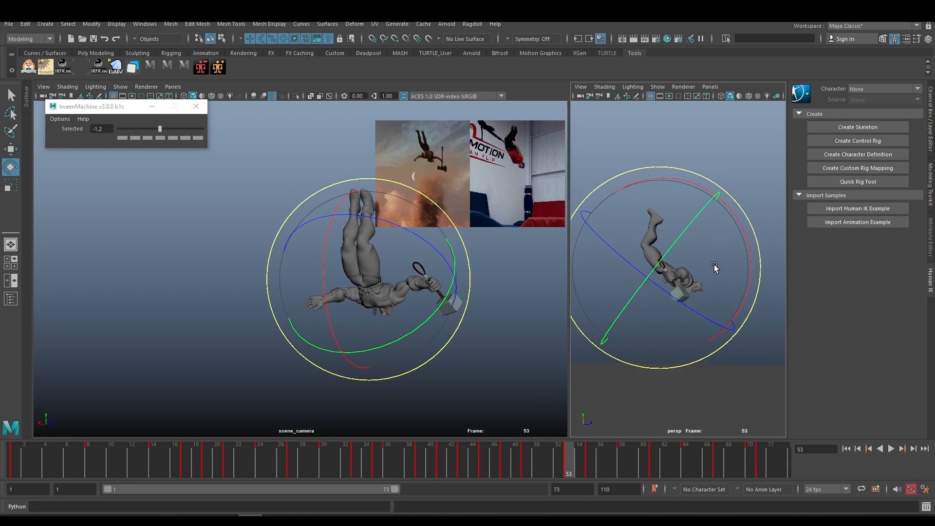
alt+right_drag(714, 266, 745, 271)
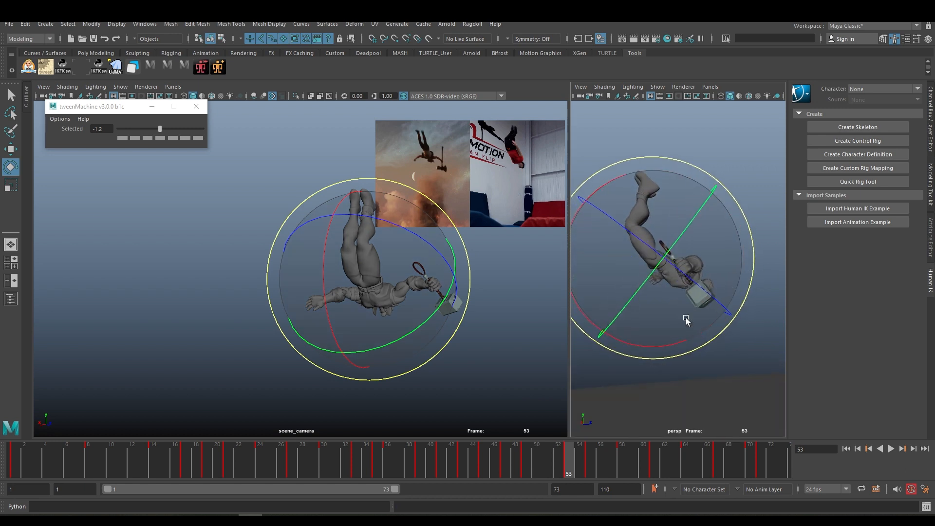
drag(672, 344, 685, 344)
key(s)
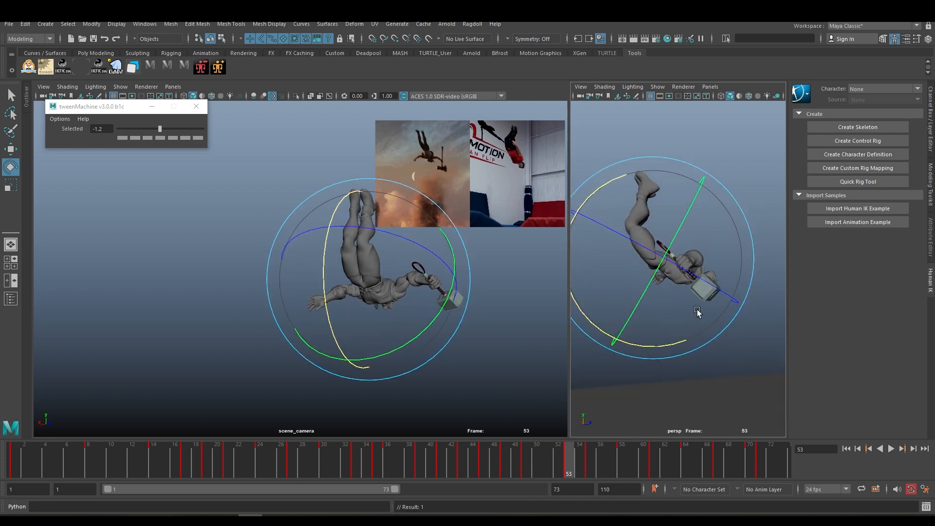
Shift the feet slightly backward at frame 53 to adjust the bend of the legs
alt+drag(700, 313, 698, 320)
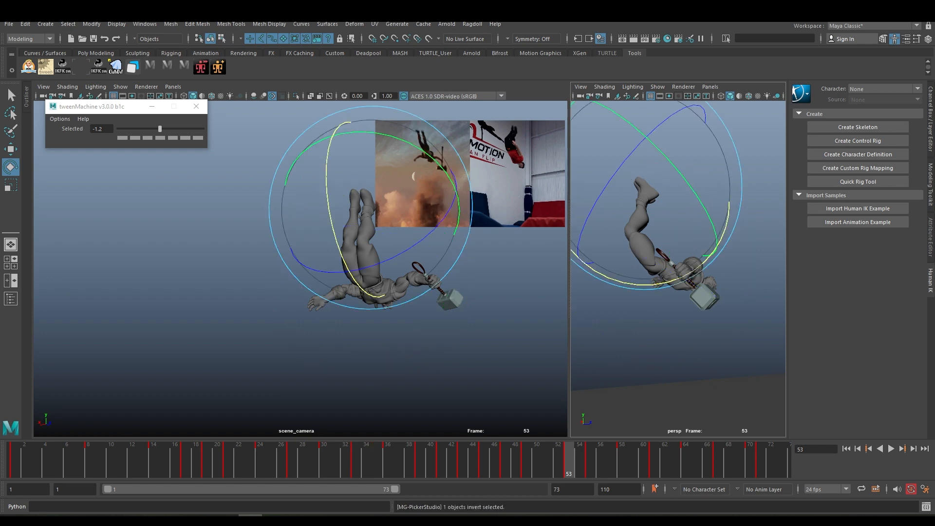
key(w)
drag(644, 208, 628, 209)
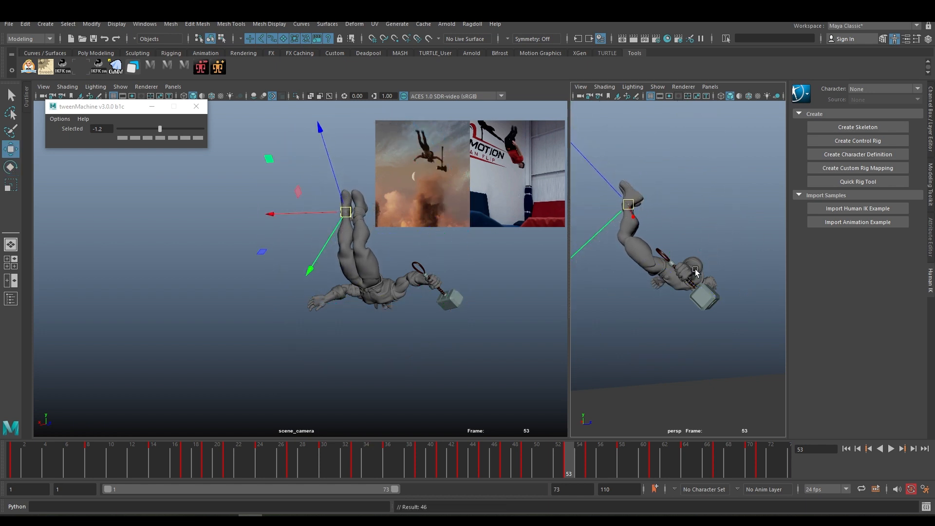
Nudge the foot at frame 53, then rotate the upper body control to bring the torso and hammer closer to the reference
drag(601, 231, 605, 225)
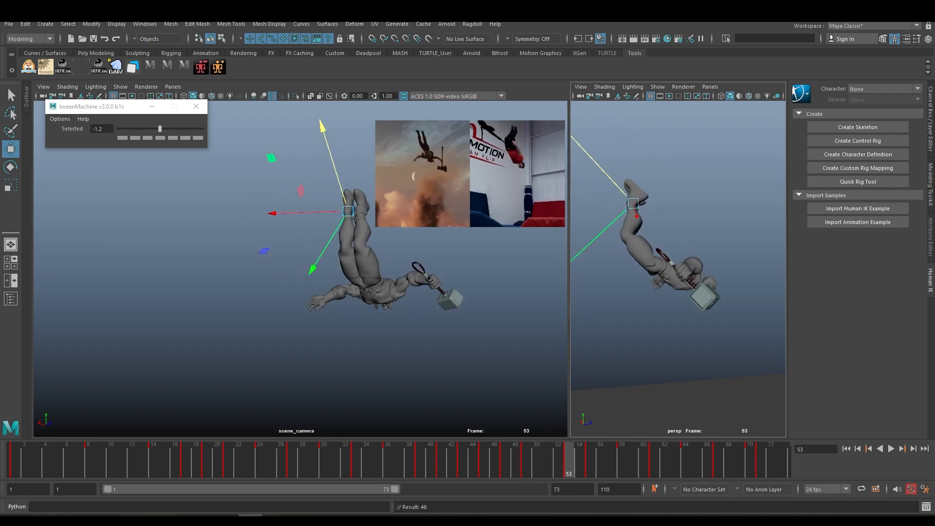
click(716, 263)
key(e)
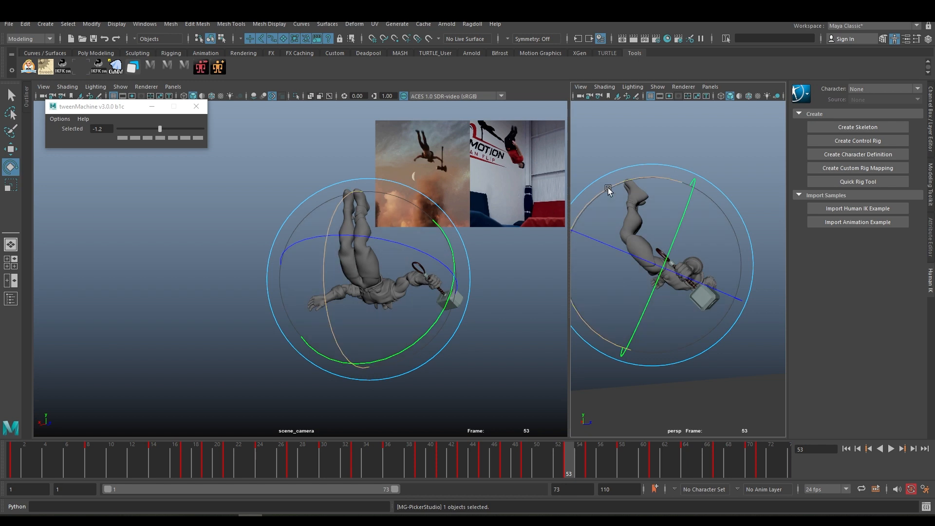
drag(605, 191, 601, 211)
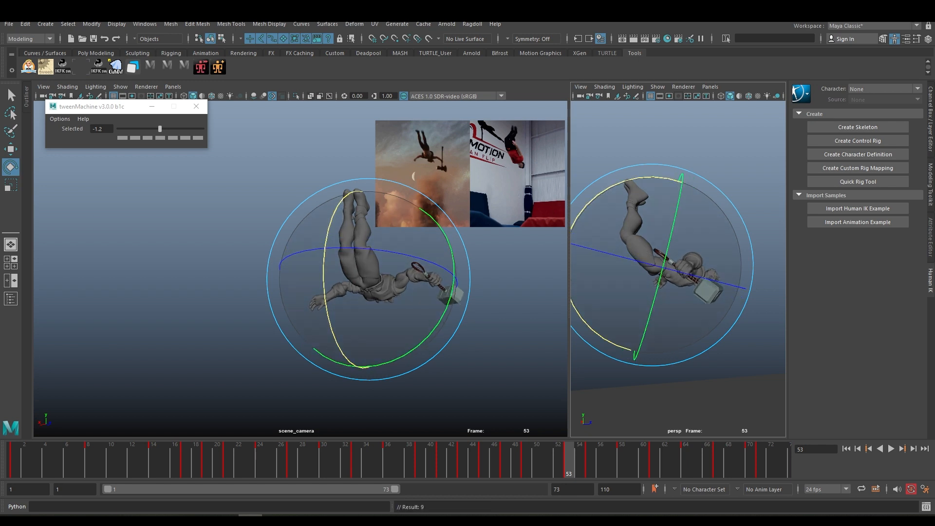
alt+drag(706, 230, 673, 232)
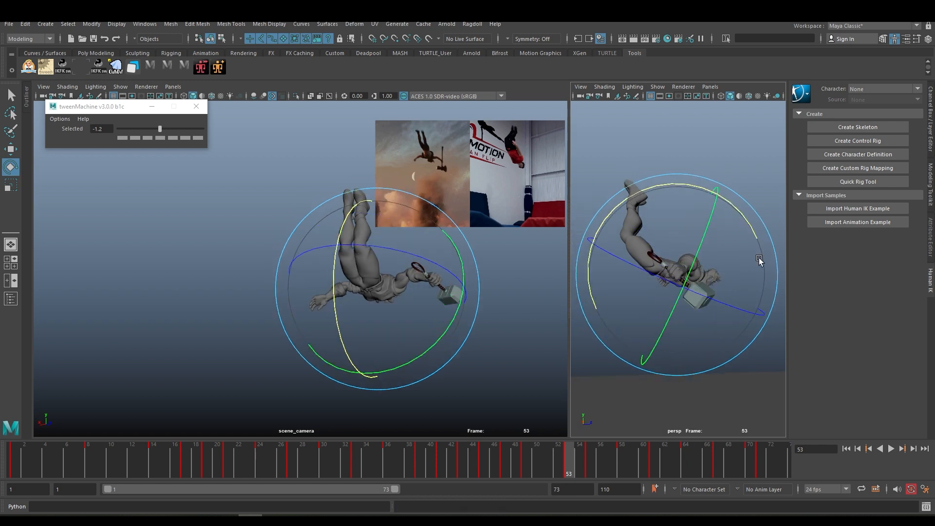
drag(747, 227, 748, 204)
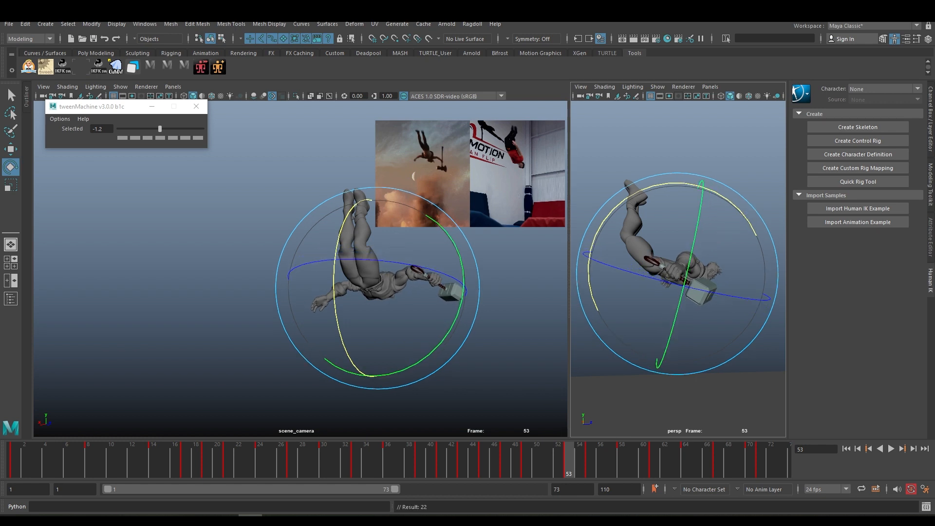
Blend the breakdown pose at frame 51 between its neighbouring keys with tweenMachine
key(alt+comma)
key(alt+comma)
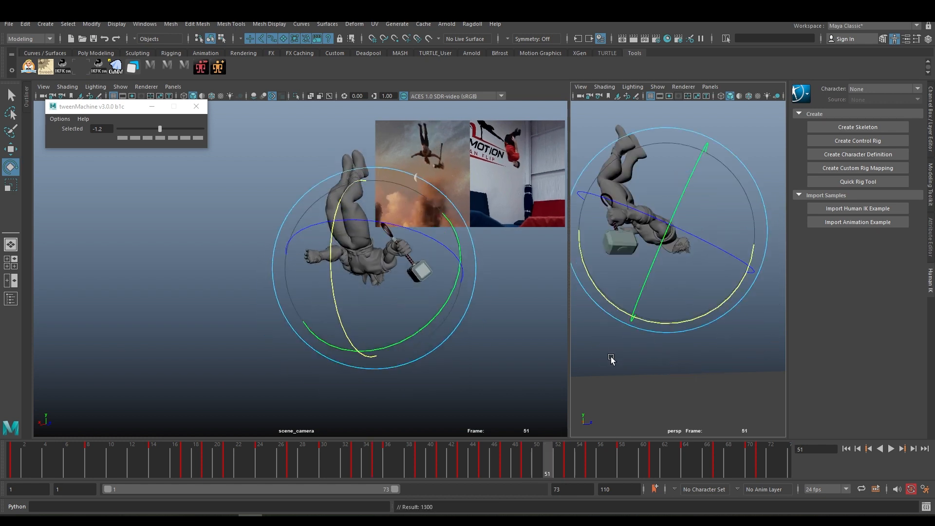
click(160, 130)
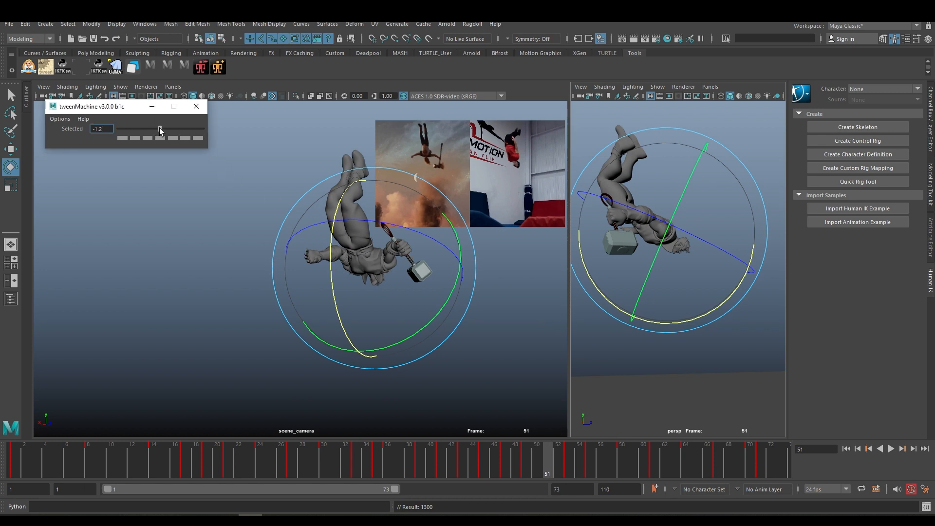
Compare the key poses at frames 55, 58 and 61 with each other and with the reference footage
key(period)
key(period)
key(period)
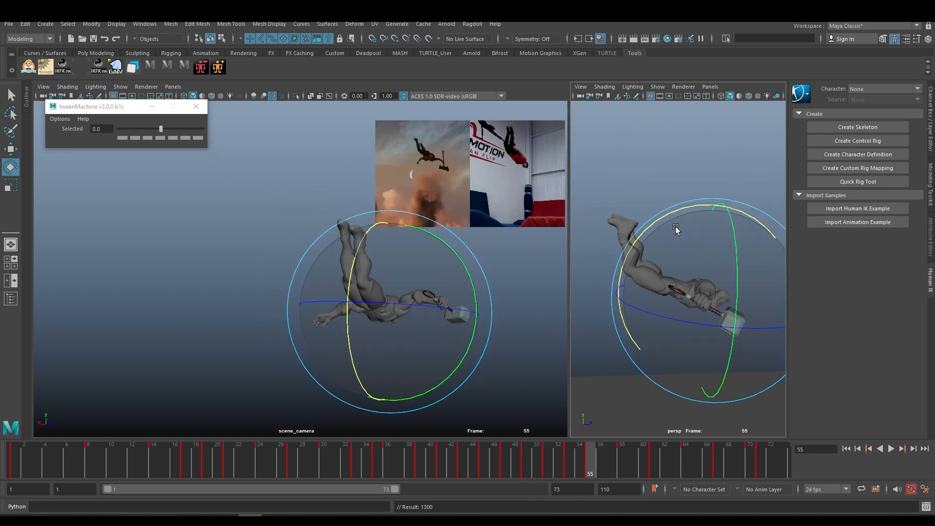
key(comma)
key(period)
scroll(688, 247, down, 4)
alt+middle_drag(701, 292, 682, 250)
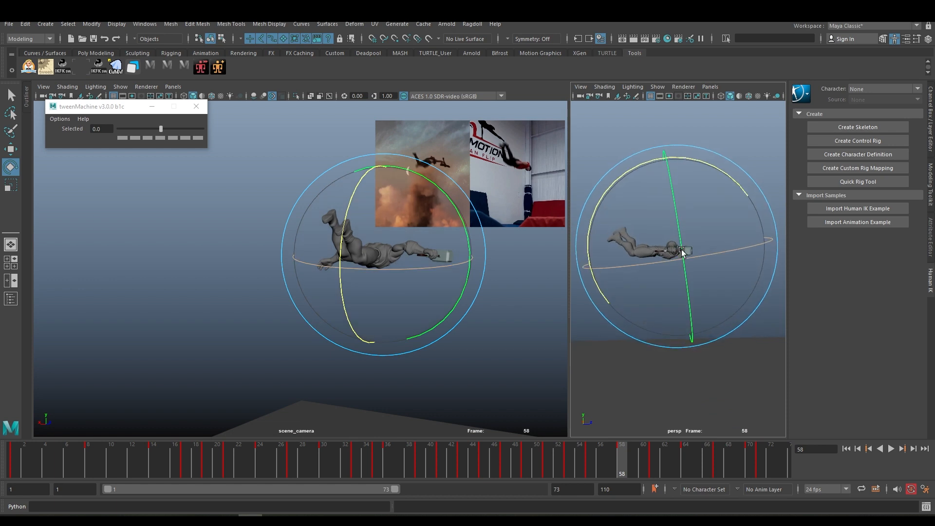
key(comma)
key(period)
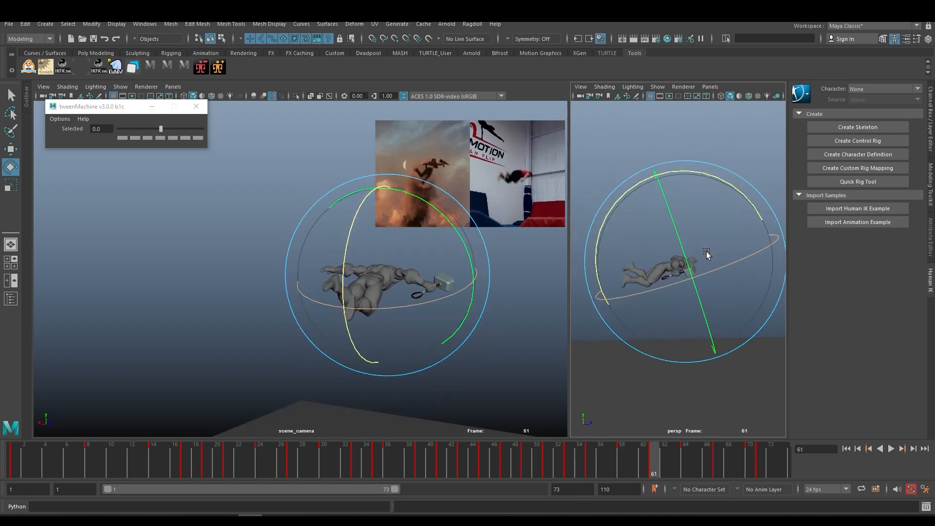
key(comma)
key(comma)
key(period)
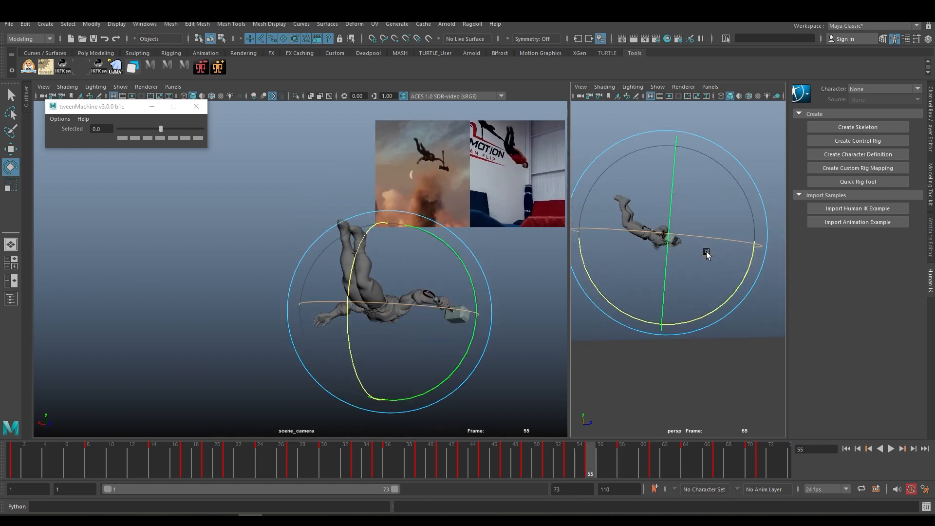
Key the rig's pose at frame 55 and check how it leads into frames 58 and 61
key(period)
key(comma)
key(s)
key(period)
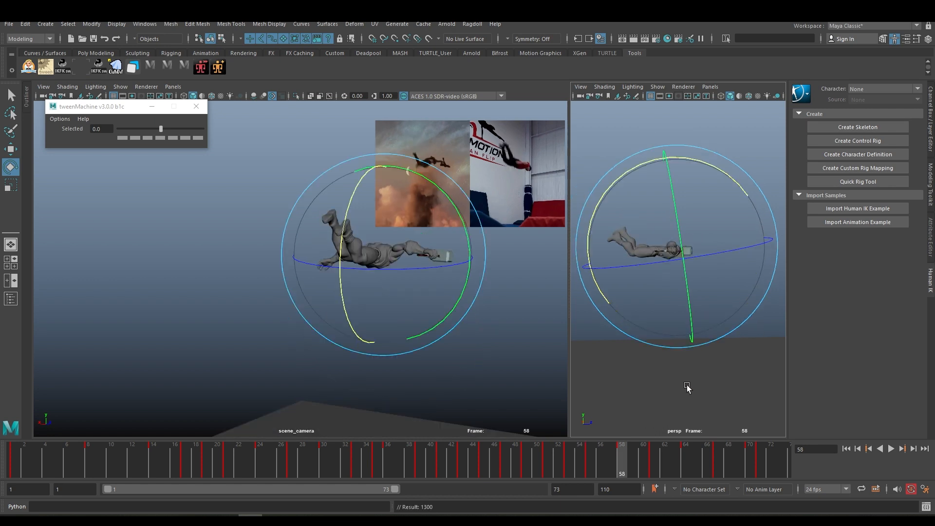
key(period)
key(comma)
key(comma)
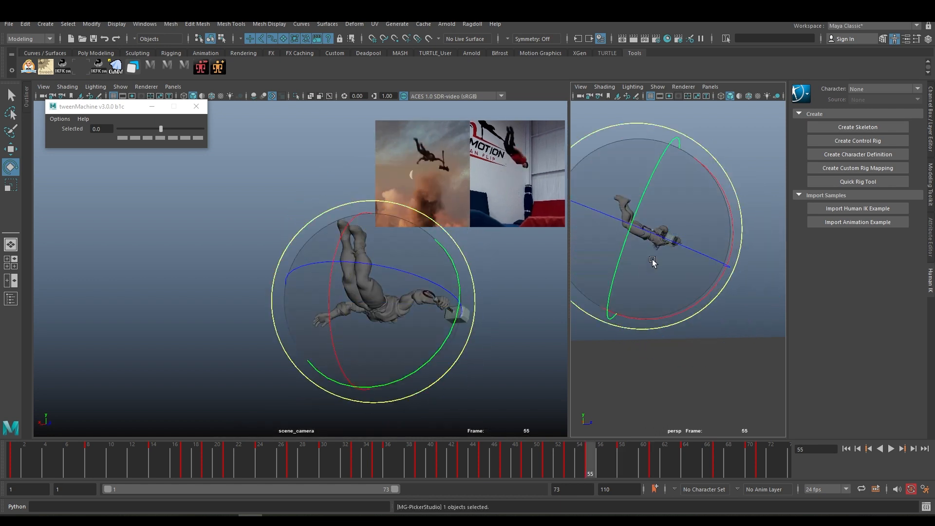
Isolate the cog control's Rotate X curve in the Graph Editor and frame its keys between frames 45 and 67
click(84, 69)
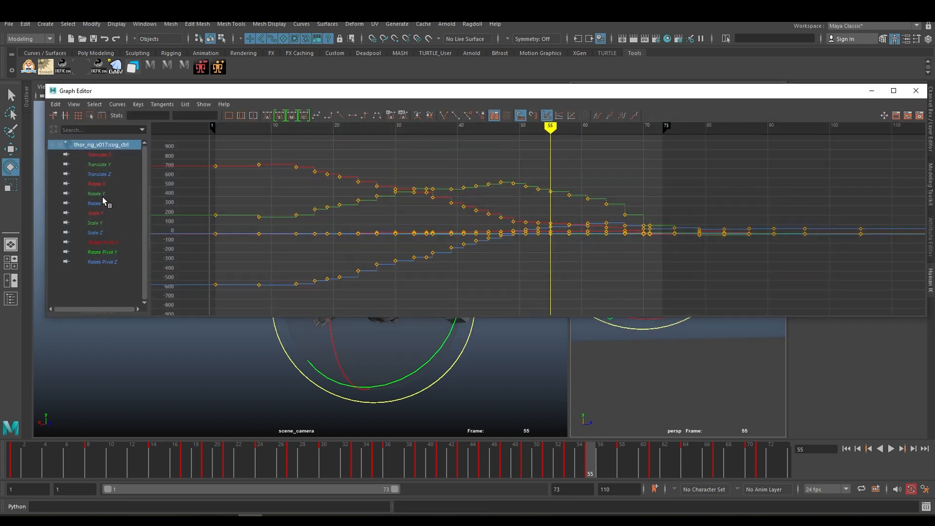
click(100, 184)
drag(483, 213, 635, 284)
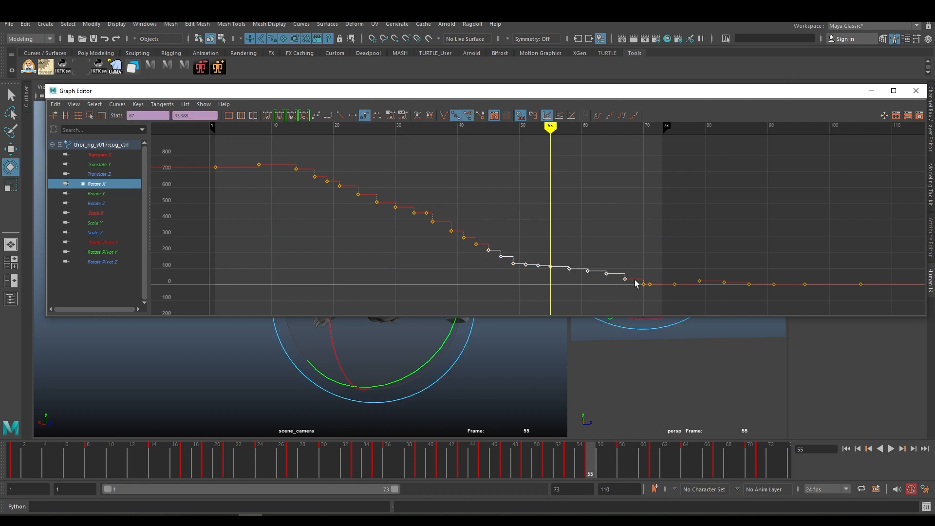
key(f)
alt+middle_drag(544, 249, 603, 265)
alt+right_drag(603, 265, 594, 261)
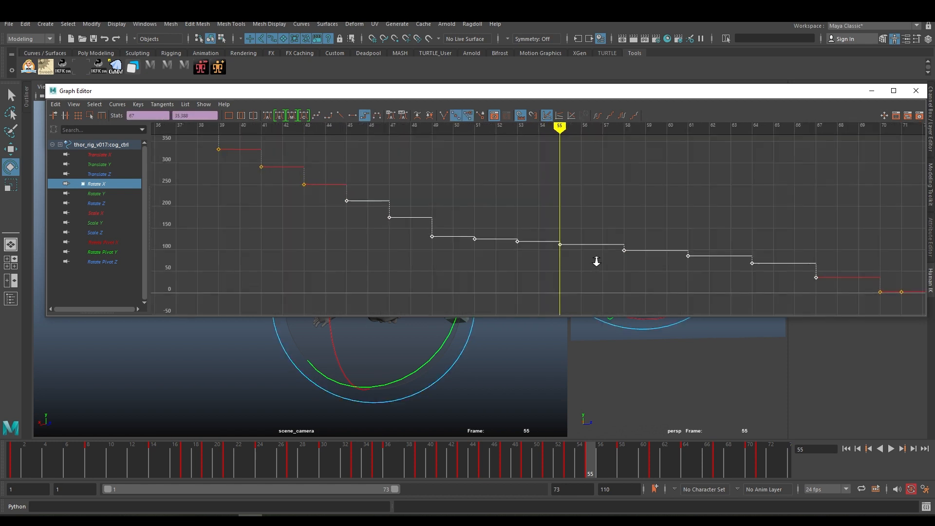
Raise the cog's Rotate X keys at frames 49 and 51 to even out the descending curve, then minimize the Graph Editor
drag(577, 254, 562, 265)
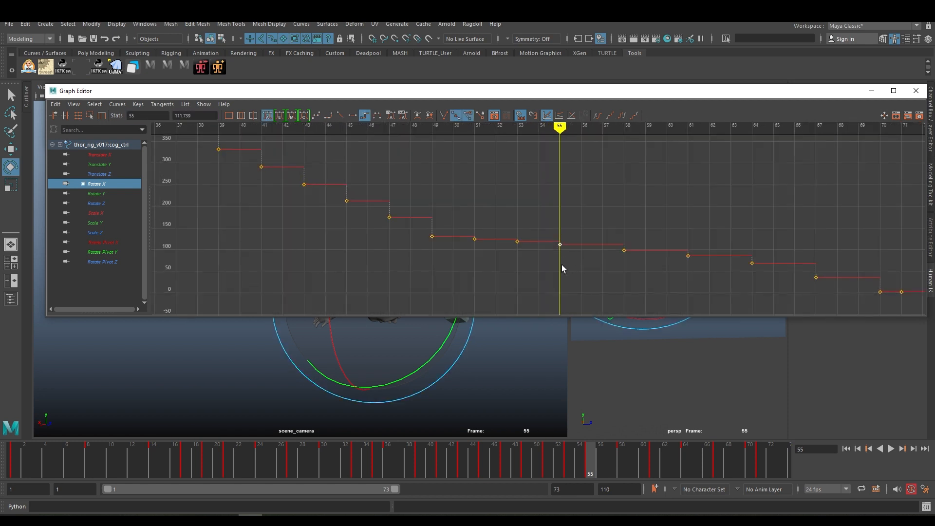
alt+right_drag(534, 224, 539, 224)
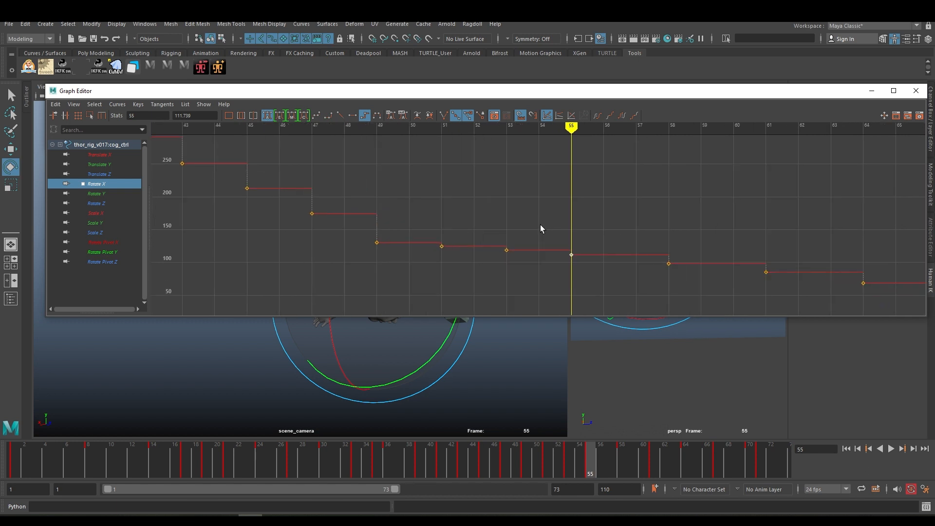
middle_drag(422, 219, 421, 206)
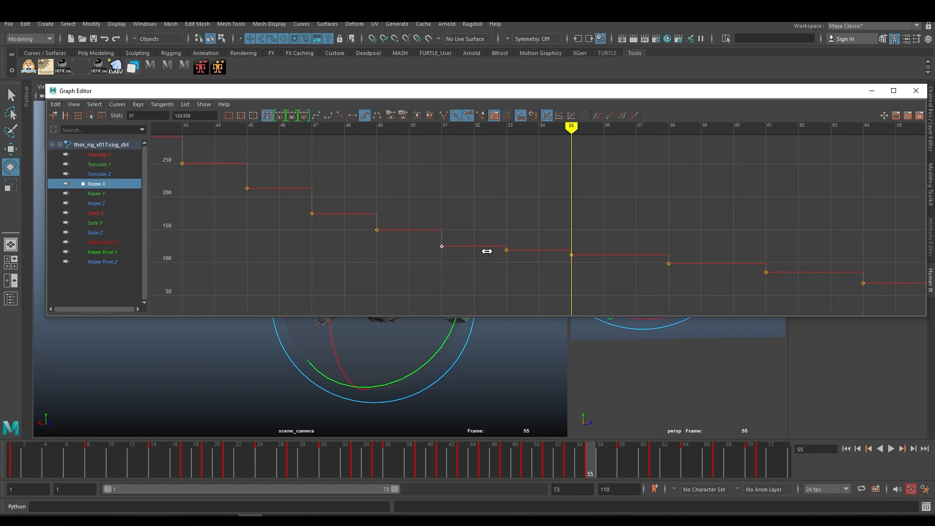
click(571, 255)
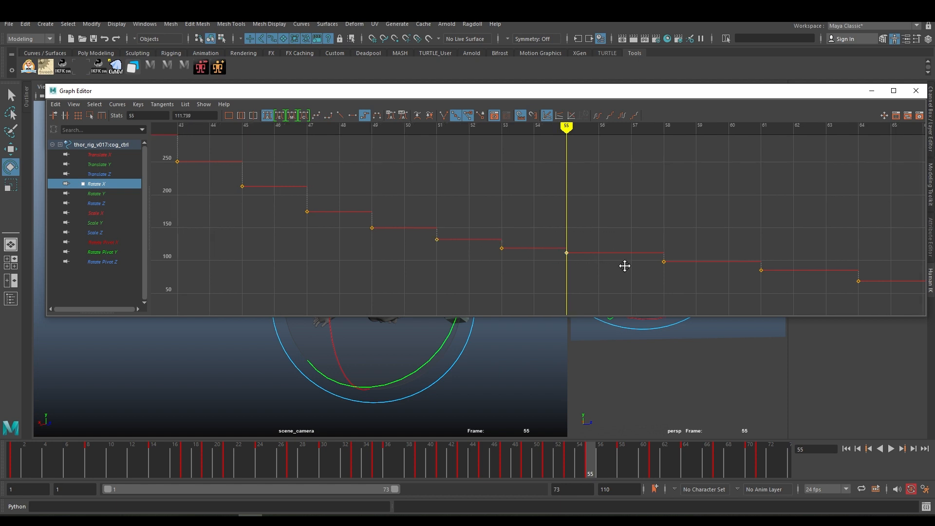
alt+middle_drag(624, 265, 576, 240)
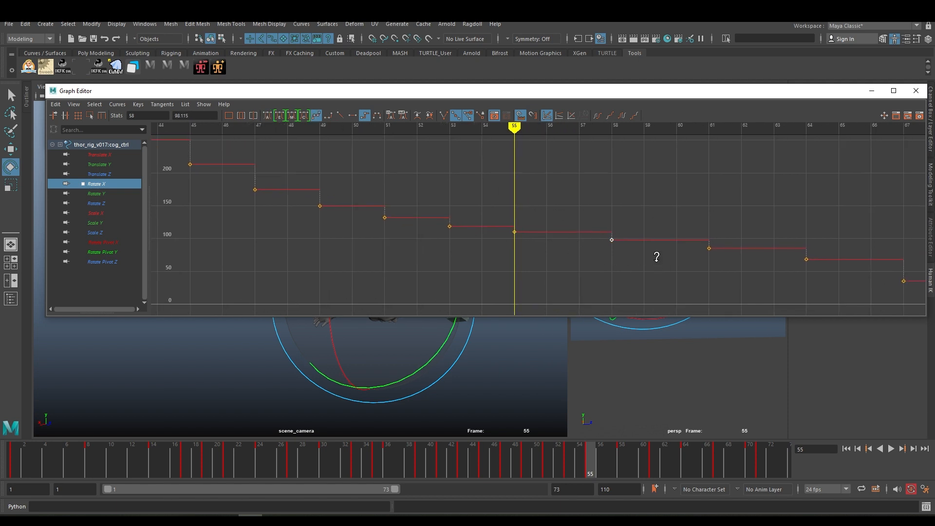
click(872, 91)
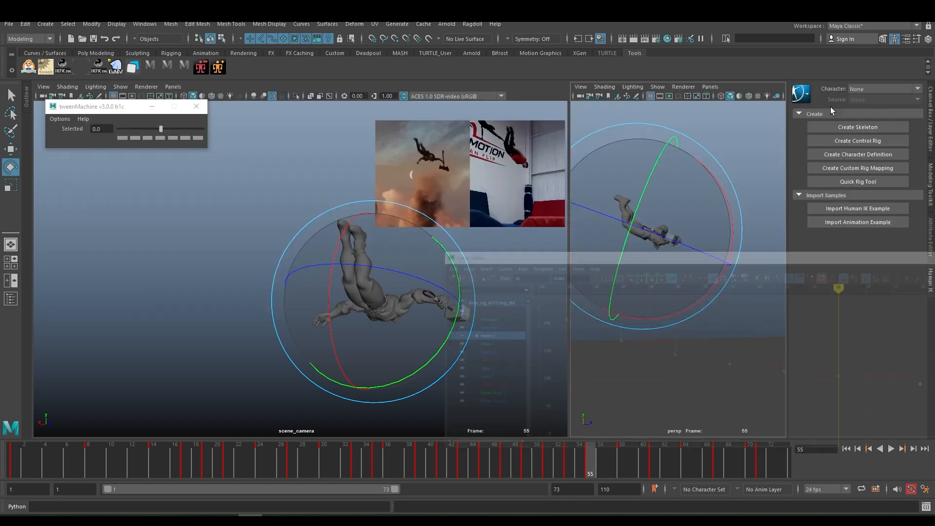
Step through the key poses from frame 55 to frame 64 to examine the body's rotation
key(period)
key(period)
key(comma)
key(comma)
key(period)
key(period)
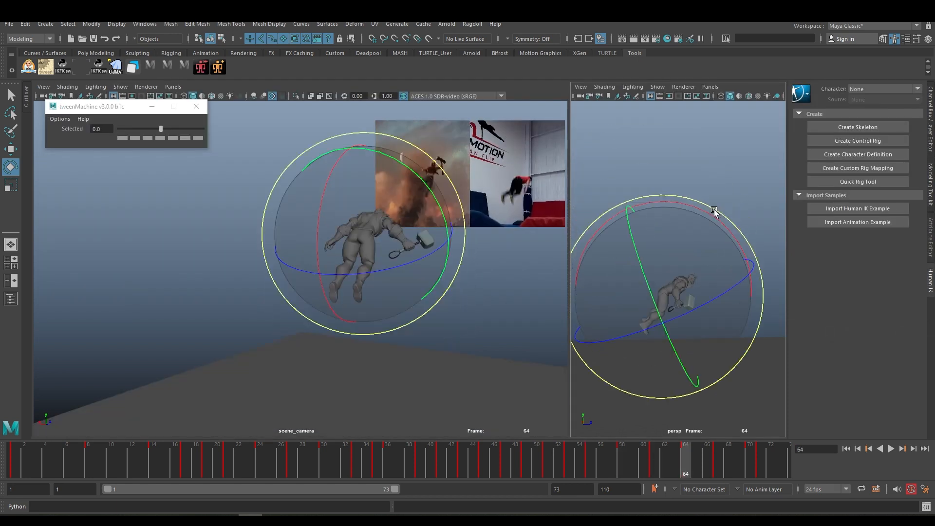
key(comma)
key(period)
key(period)
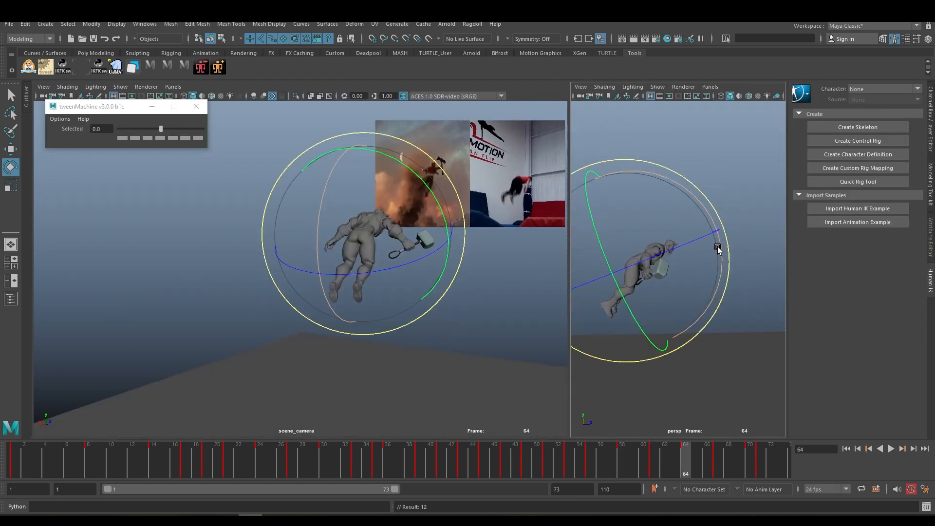
Rotate the cog control slightly at frame 64 and shift the feet forward beneath the body
drag(711, 276, 726, 249)
click(615, 304)
key(w)
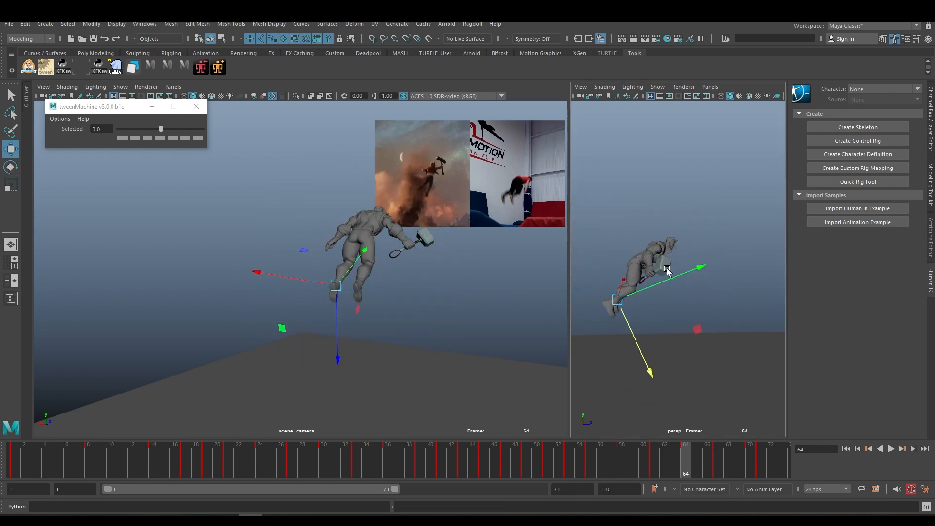
alt+right_drag(667, 271, 696, 268)
drag(682, 289, 695, 290)
alt+drag(698, 298, 621, 269)
alt+drag(622, 279, 655, 290)
drag(666, 297, 671, 295)
alt+drag(684, 308, 643, 300)
Extend the playback range to frame 98 and review the frames around the adjusted pose at frame 64
drag(391, 491, 493, 489)
click(531, 472)
key(alt+comma)
key(alt+comma)
key(alt+comma)
key(alt+comma)
key(alt+comma)
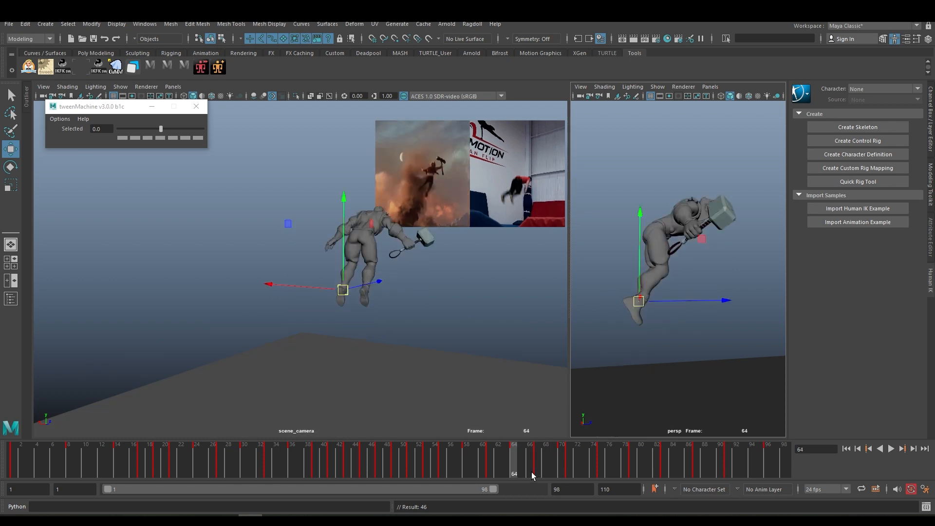
Step frame by frame from 64 to 71 to examine the descent and the change of camera
key(alt+period)
key(alt+period)
key(alt+period)
key(alt+period)
key(alt+period)
key(alt+period)
key(alt+period)
key(alt+comma)
key(alt+period)
scroll(671, 311, down, 5)
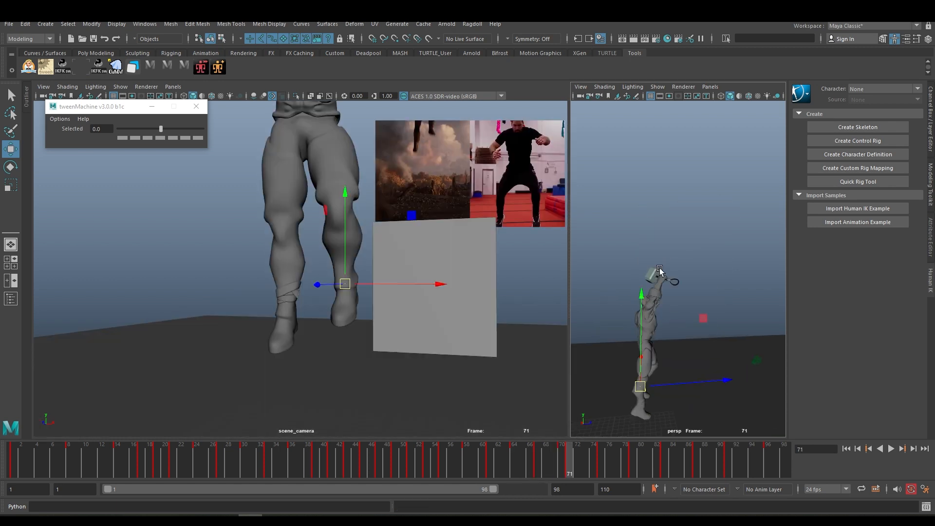
alt+middle_drag(670, 301, 682, 262)
key(alt+comma)
key(alt+period)
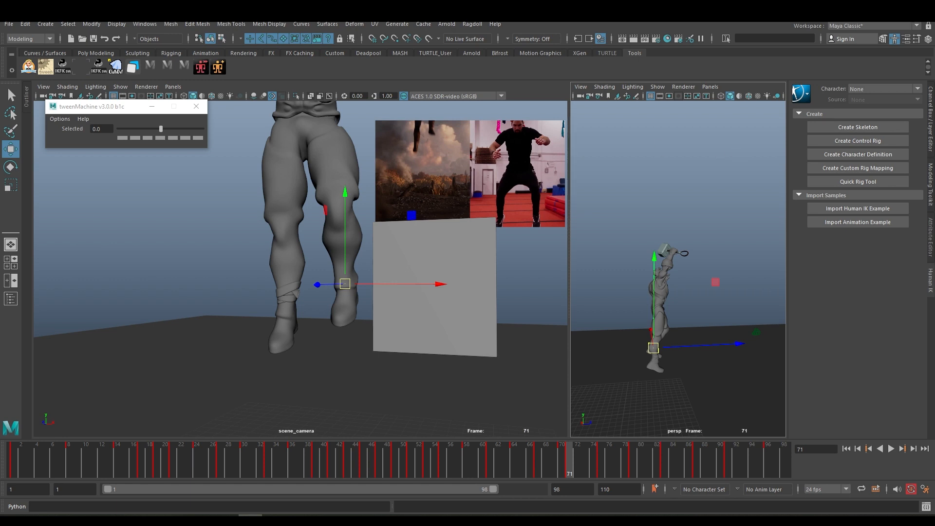
Key the rig's pose at frame 71 and check it against frames 67 to 70
key(s)
key(alt+comma)
key(alt+comma)
key(alt+comma)
key(alt+comma)
key(alt+period)
key(alt+period)
key(alt+period)
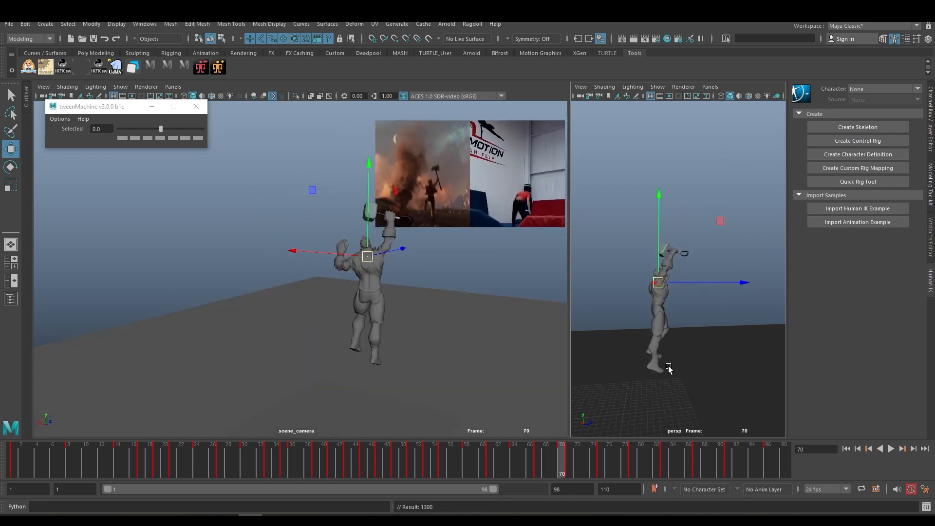
Compare frames 70 and 71, then delete the rig's key at frame 70
key(alt+period)
key(alt+comma)
key(alt+period)
key(alt+comma)
right_click(589, 455)
click(691, 302)
Create a breakdown pose at frame 69 with tweenMachine at -3.5 and key it
key(alt+comma)
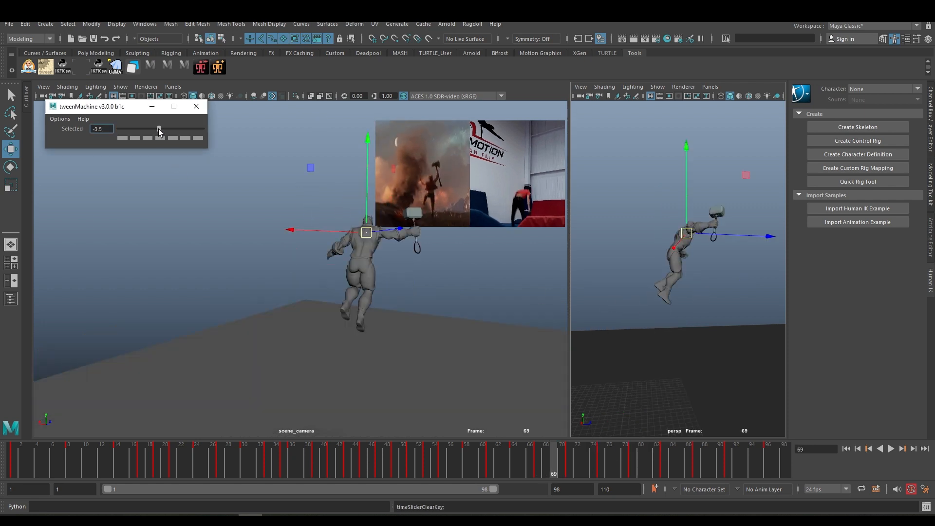
drag(161, 129, 159, 130)
key(comma)
key(period)
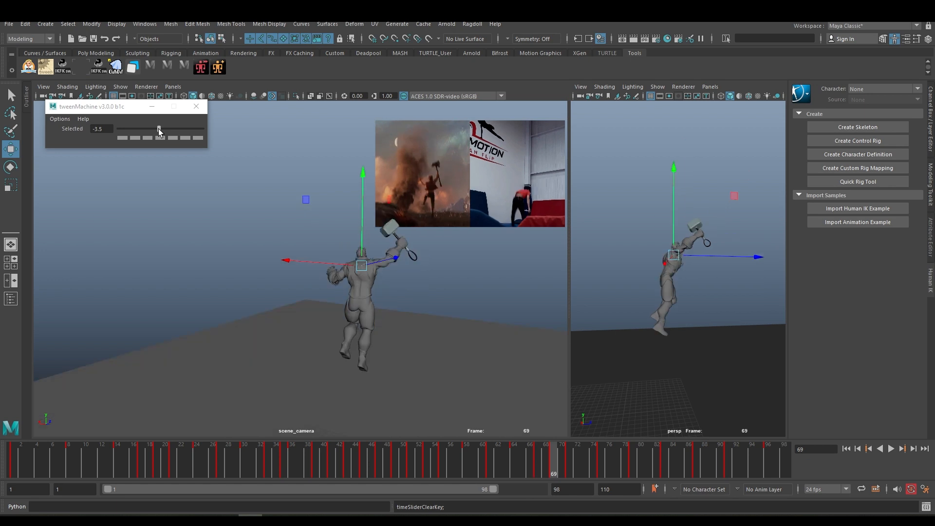
key(s)
Review the key poses around frame 69 and onward through frame 76 against the landing reference
key(comma)
key(comma)
key(period)
key(period)
key(period)
key(comma)
key(period)
key(comma)
key(period)
key(period)
key(period)
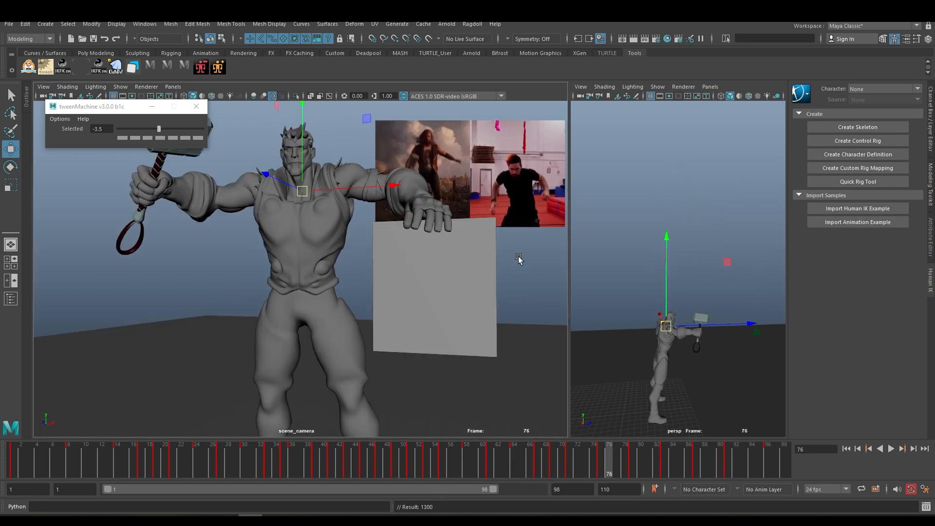
key(period)
Create a breakdown pose at frame 73 with tweenMachine at -1.2 and check it against the following keys
click(161, 129)
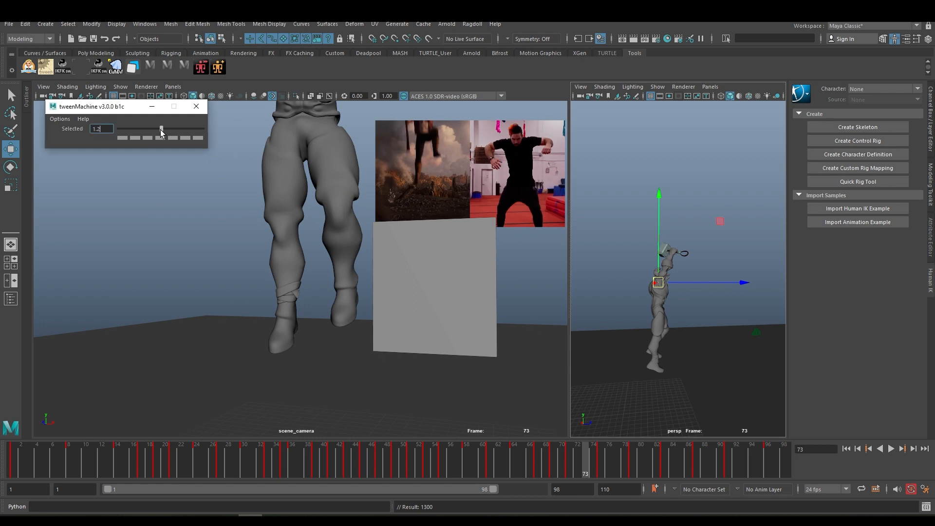
key(period)
key(comma)
key(period)
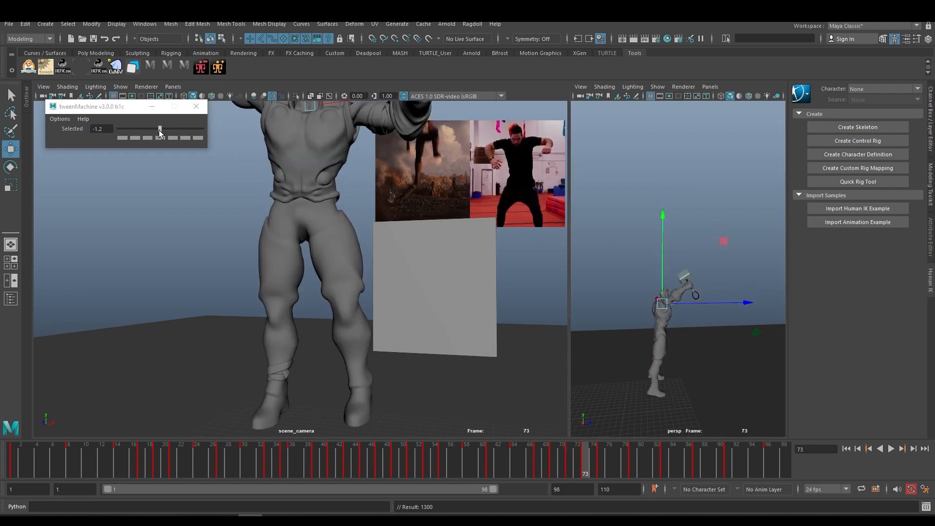
key(period)
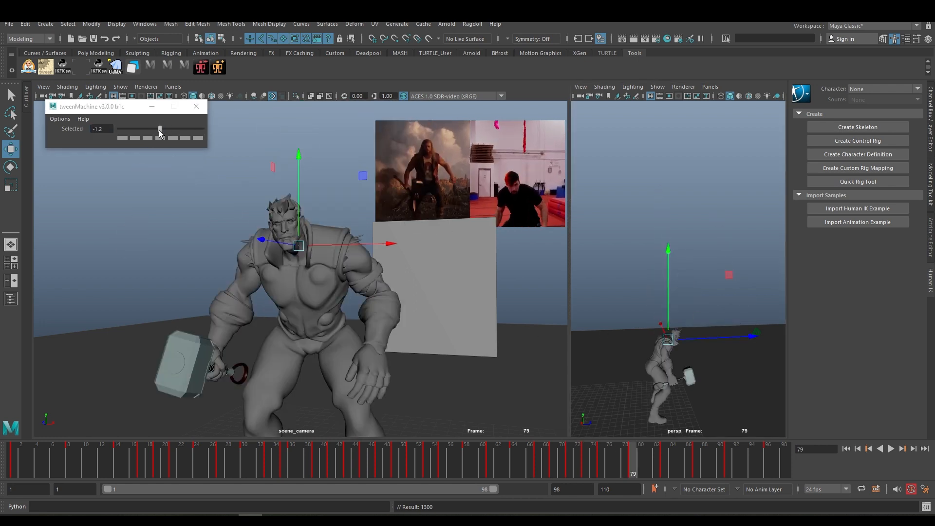
Create a breakdown pose at frame 77 with tweenMachine at 48.2, comparing it with the landing pose at frame 79
key(comma)
key(period)
key(comma)
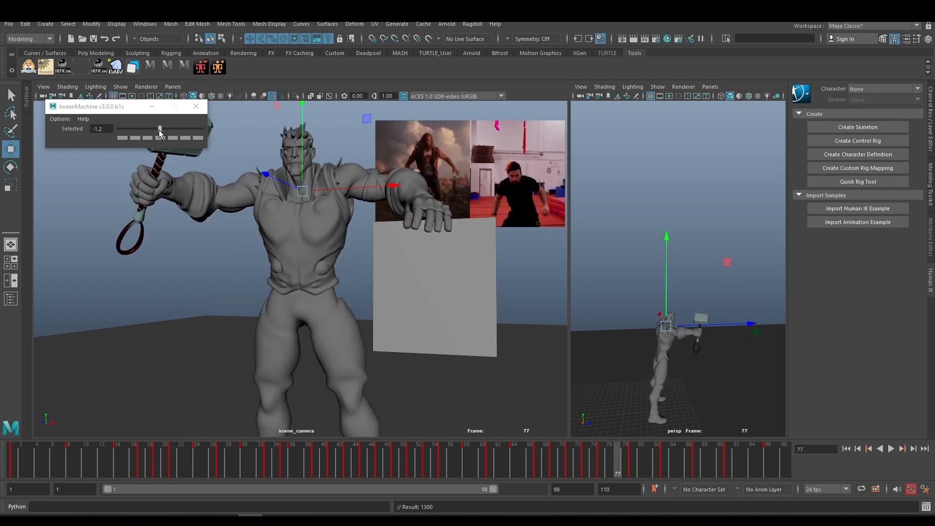
key(period)
key(comma)
drag(151, 131, 180, 133)
key(period)
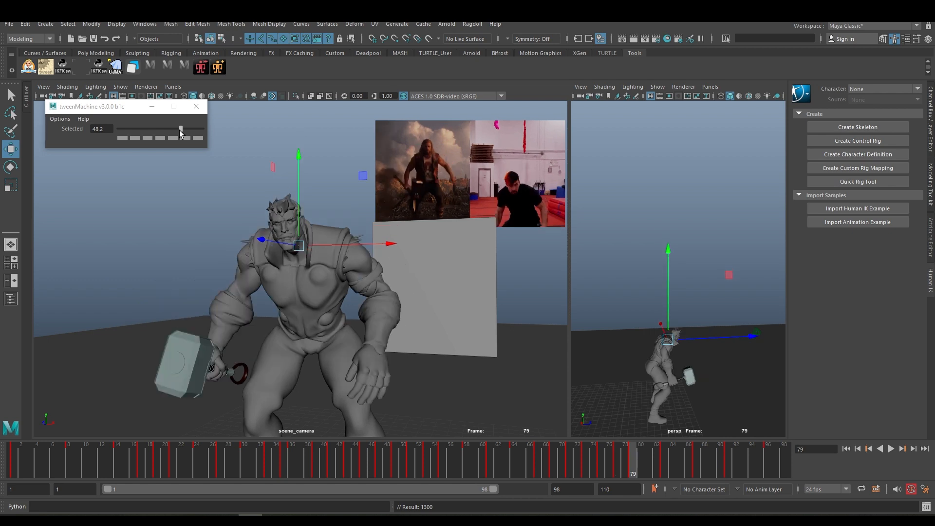
Create a breakdown pose at frame 81 with tweenMachine at -67.1 and compare it with the frame 79 pose
key(alt+period)
key(alt+period)
key(alt+period)
key(alt+period)
key(comma)
key(alt+period)
key(alt+period)
key(comma)
key(alt+period)
key(alt+period)
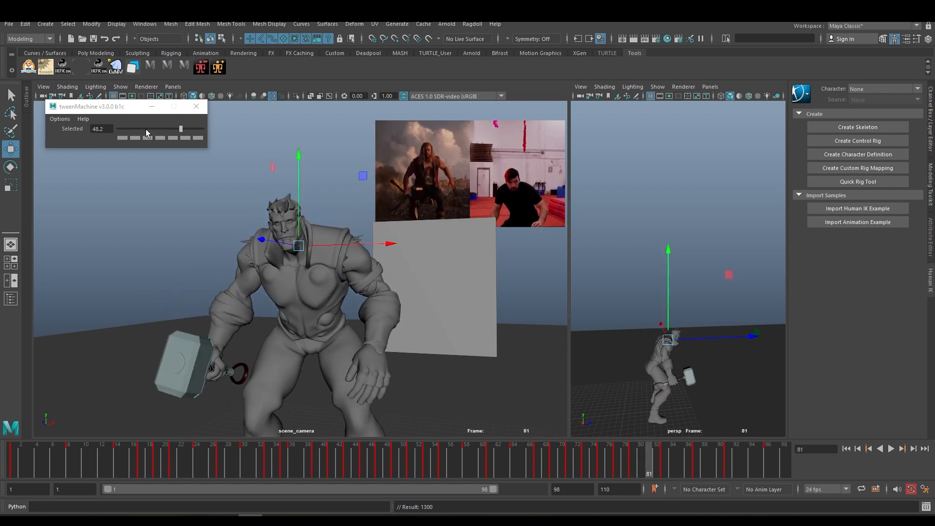
drag(146, 129, 138, 128)
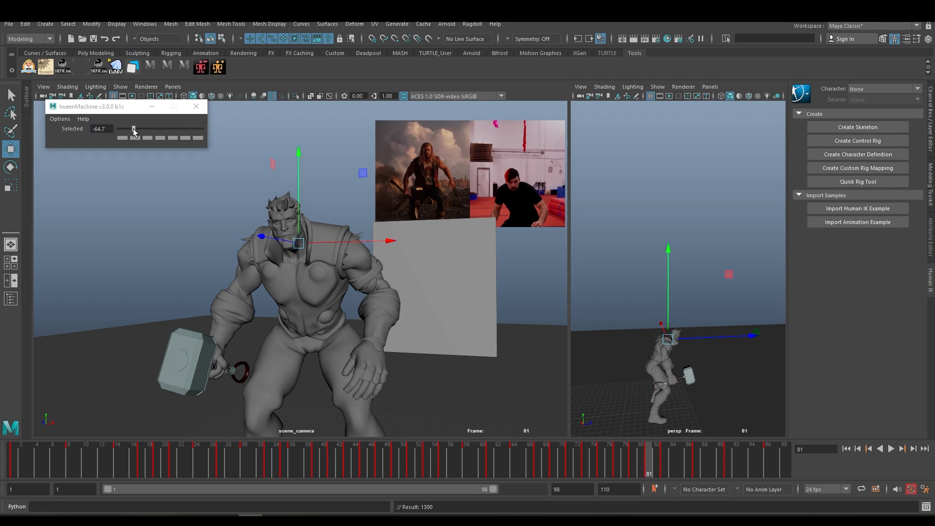
click(134, 130)
key(alt+period)
key(alt+period)
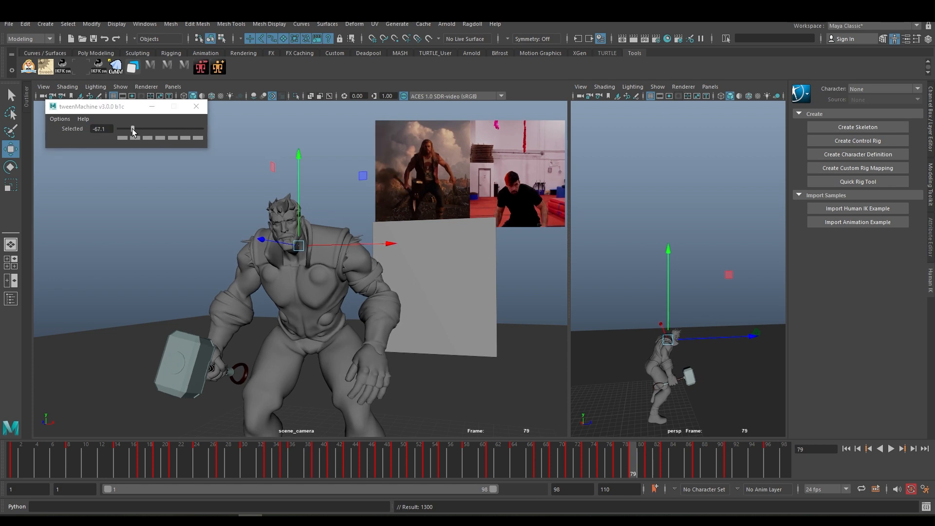
Examine the character's rise out of the crouch frame by frame from frame 79 to 91 against the reference footage
key(alt+period)
key(alt+period)
key(alt+period)
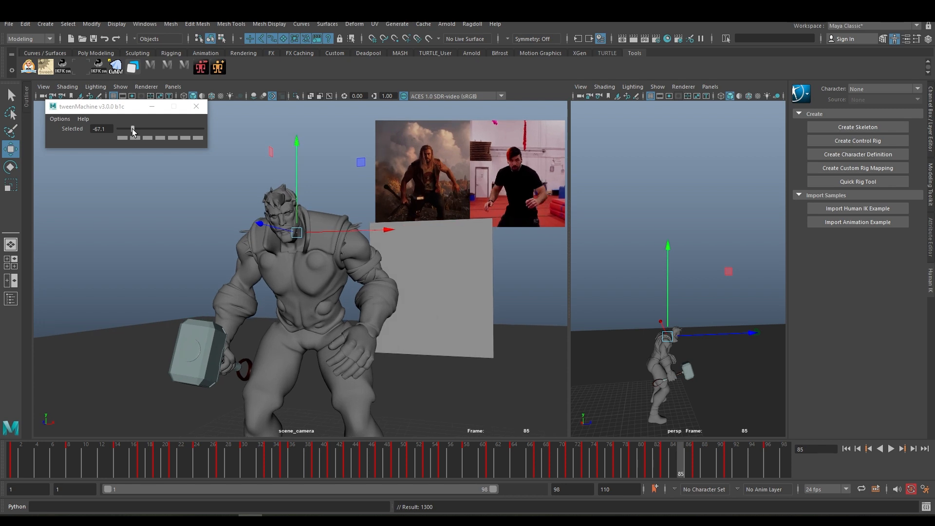
key(alt+period)
key(alt+period)
key(alt+period)
key(alt+period)
key(alt+period)
key(alt+period)
key(alt+period)
key(alt+comma)
key(alt+comma)
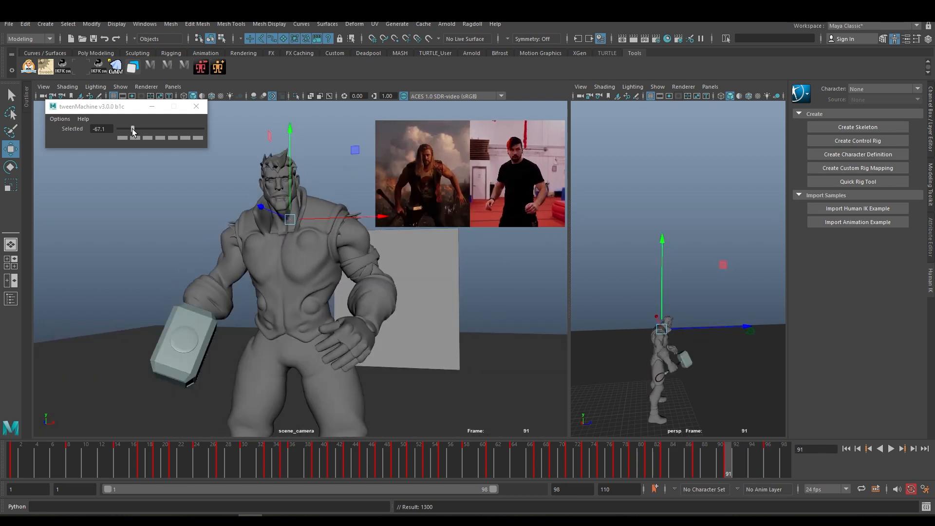
Create a breakdown pose at frame 93 with tweenMachine at 5.9 and check it through frame 96
key(alt+period)
key(alt+period)
key(alt+comma)
key(alt+comma)
drag(133, 128, 163, 131)
key(alt+period)
key(alt+period)
key(alt+period)
key(alt+period)
key(alt+period)
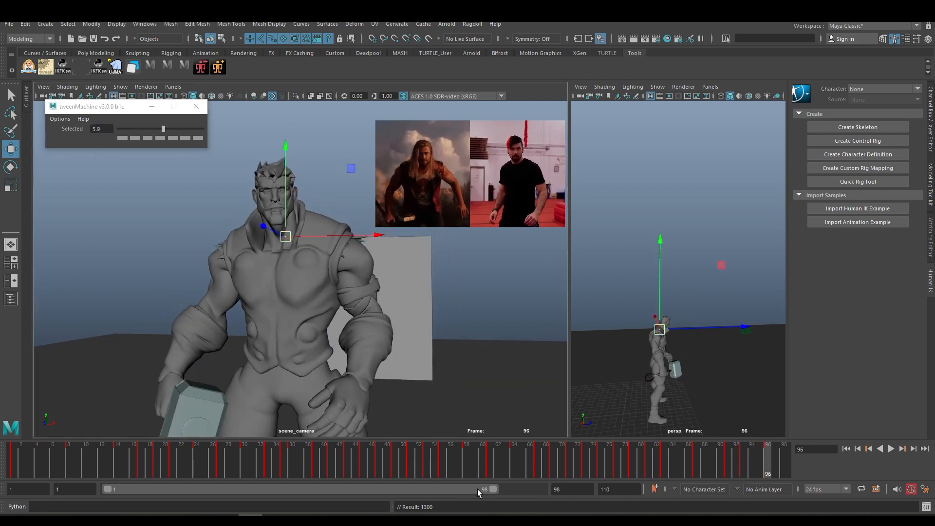
Extend the visible time range to frame 110 and check the standing poses after frame 93
drag(477, 488, 571, 489)
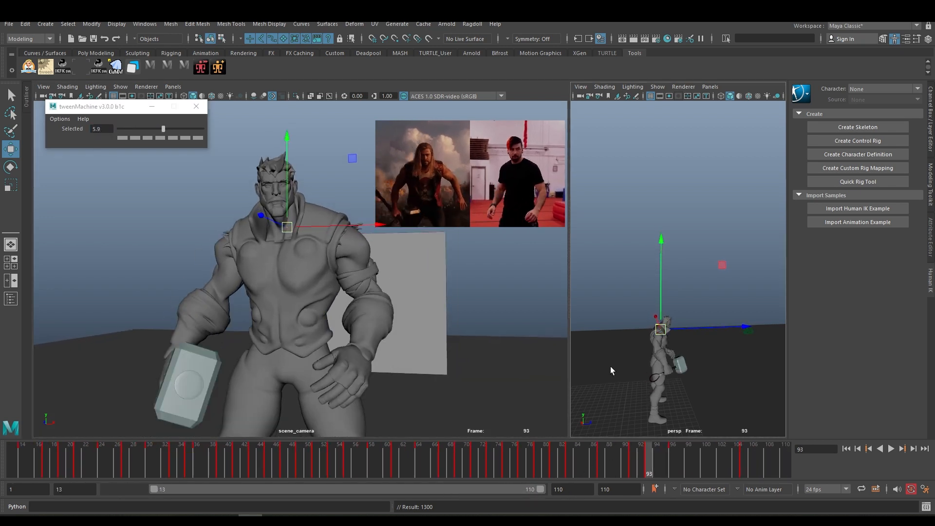
key(alt+period)
key(alt+period)
key(alt+period)
key(alt+period)
key(alt+period)
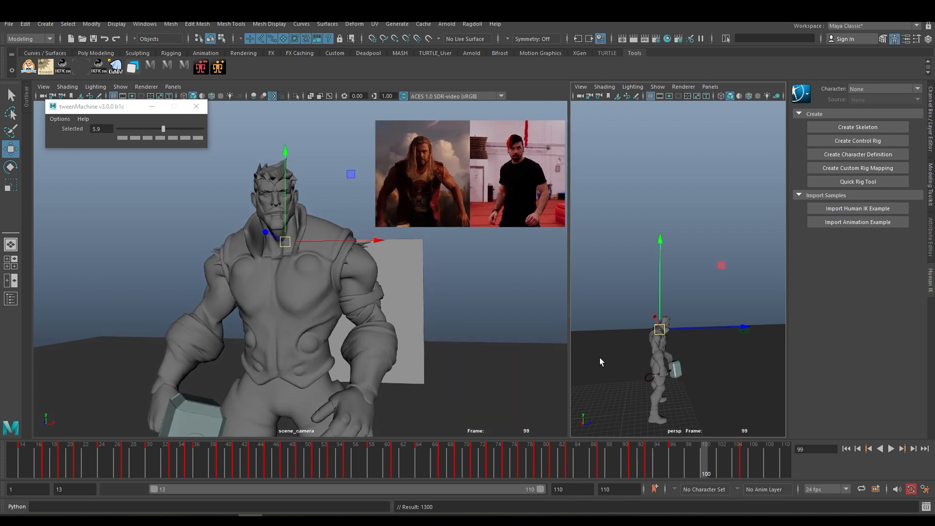
Create a breakdown pose at frame 100 with tweenMachine at 70.6, comparing it with the neighbouring poses
key(period)
key(comma)
key(alt+period)
key(alt+period)
key(alt+period)
key(alt+period)
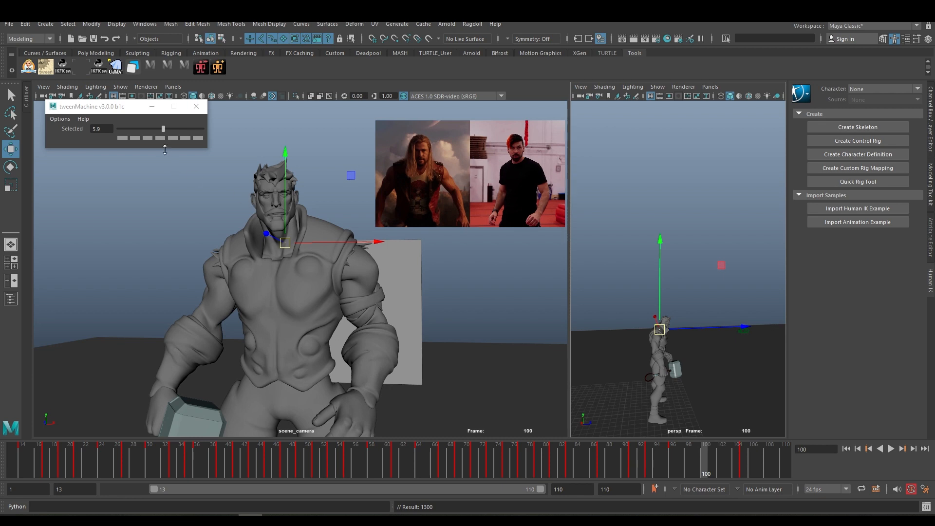
drag(162, 131, 162, 132)
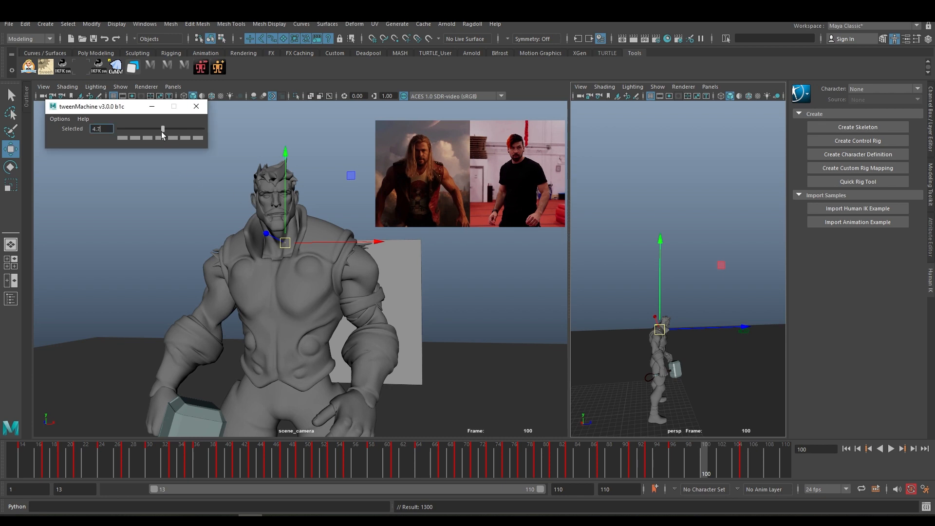
key(alt+comma)
key(alt+comma)
key(alt+comma)
key(alt+comma)
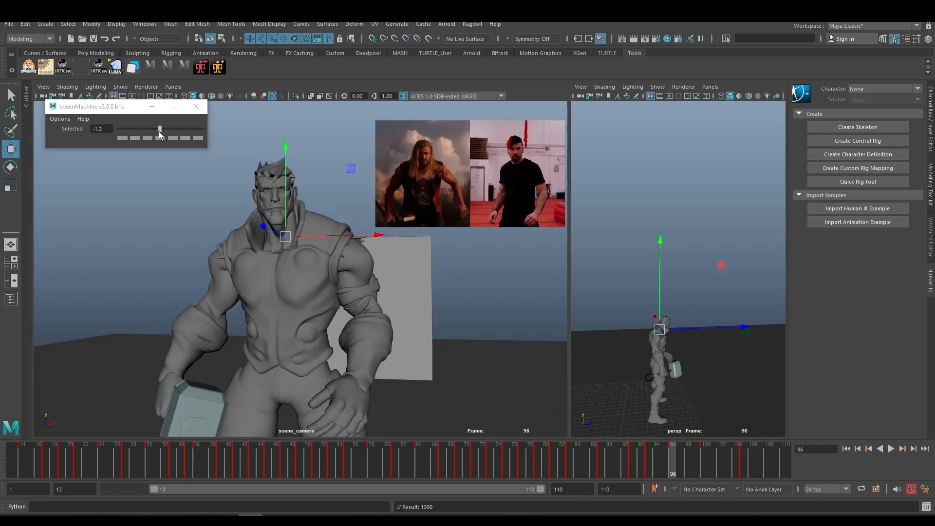
click(189, 129)
key(period)
key(period)
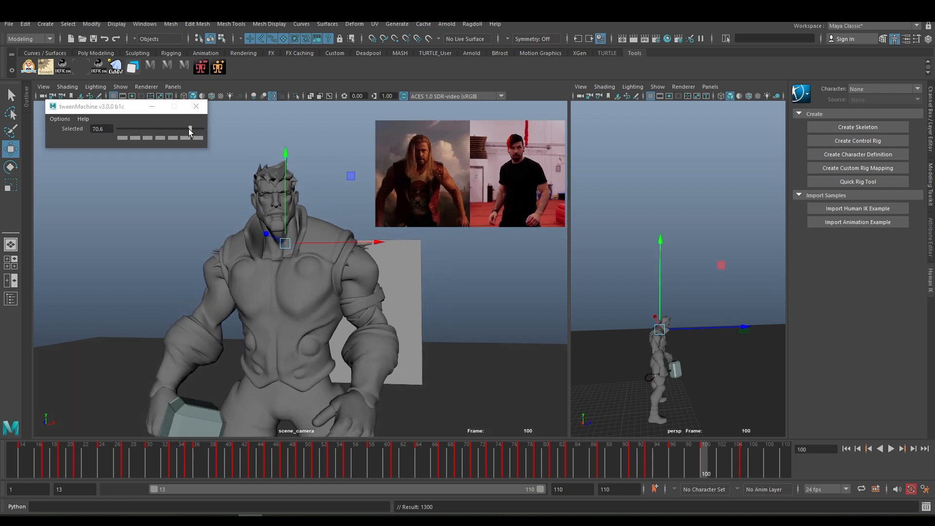
Return to the start of the shot at frame 7 and limit the visible time range to frames 1–68
double_click(193, 489)
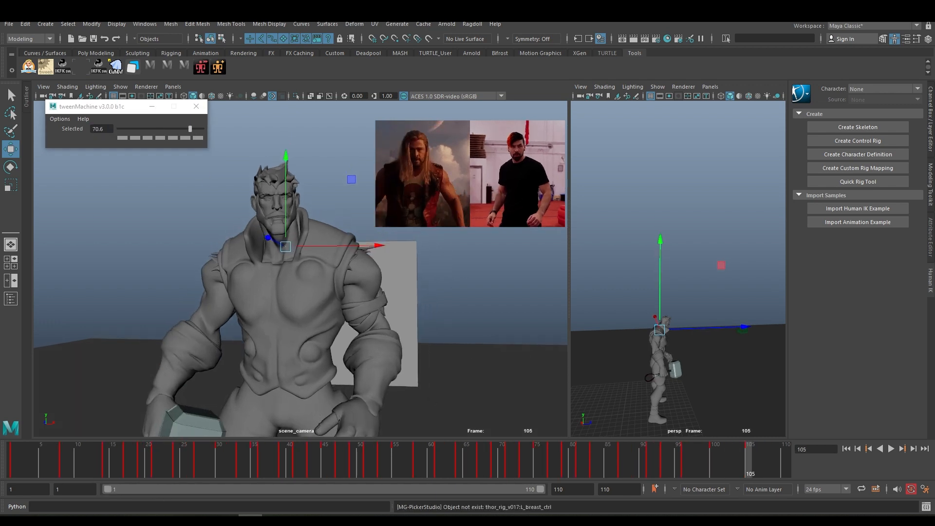
click(54, 457)
key(period)
key(period)
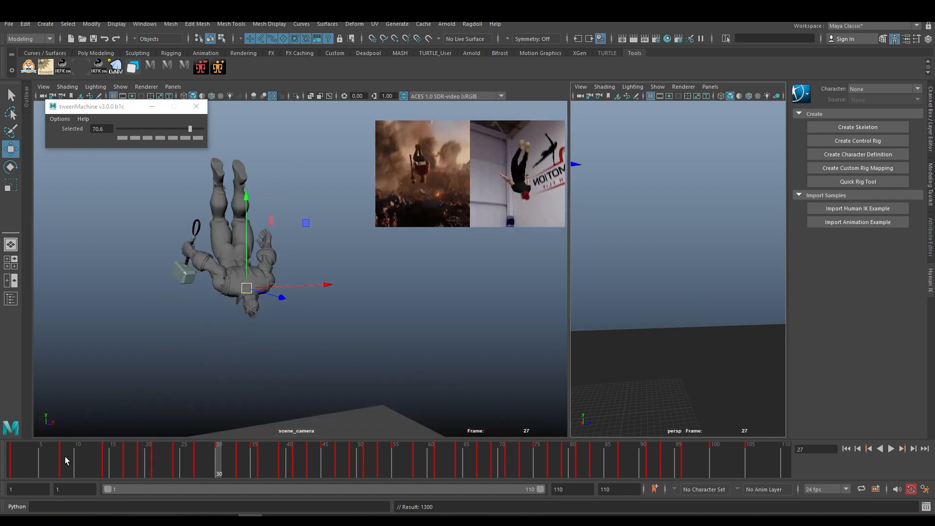
click(65, 457)
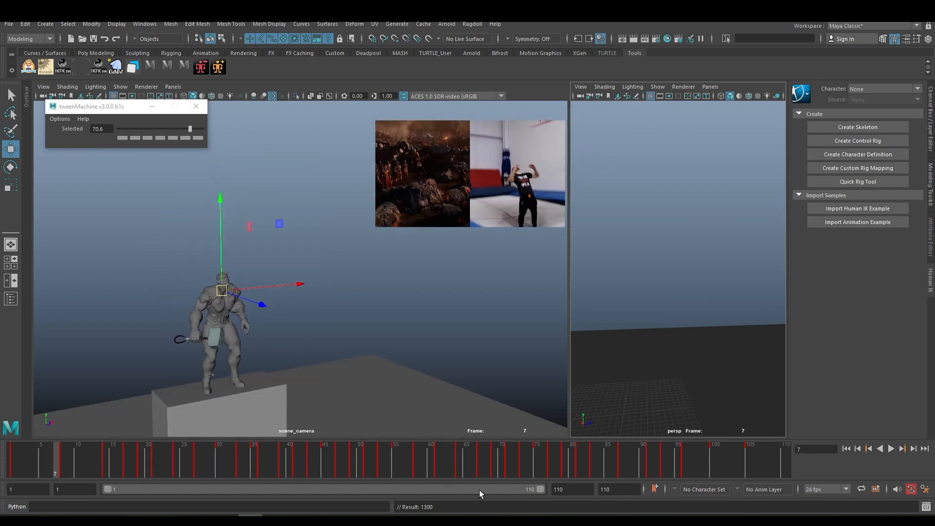
drag(539, 491, 375, 489)
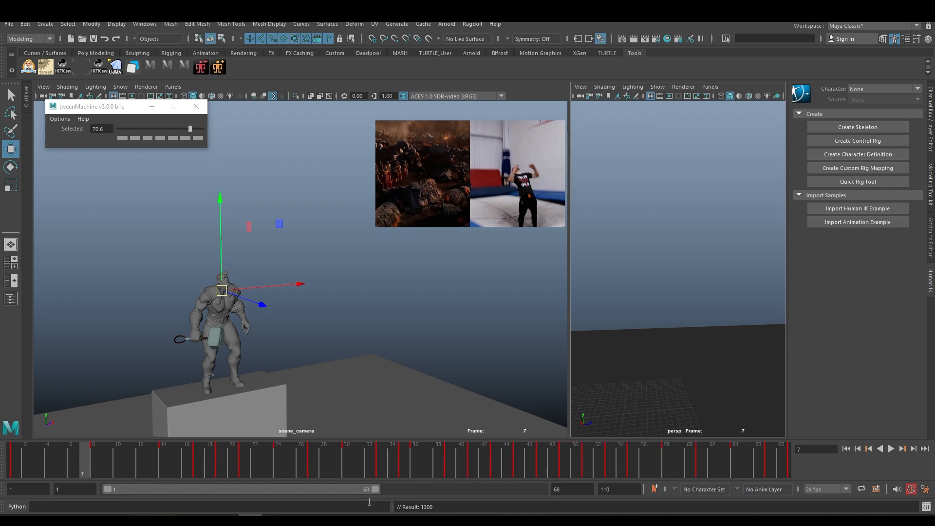
Create a breakdown pose at frame 5 with tweenMachine at 47.1 and compare it with the keys around it
key(comma)
key(period)
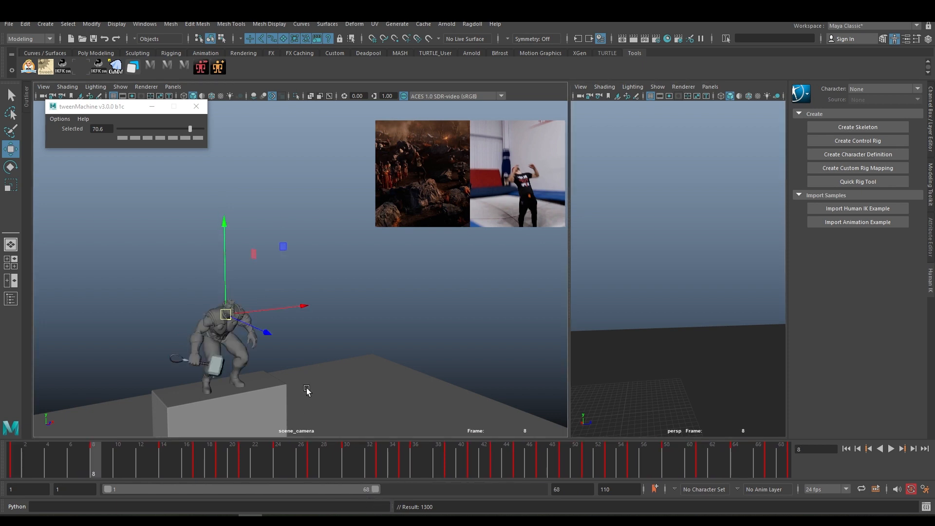
key(comma)
key(alt+v)
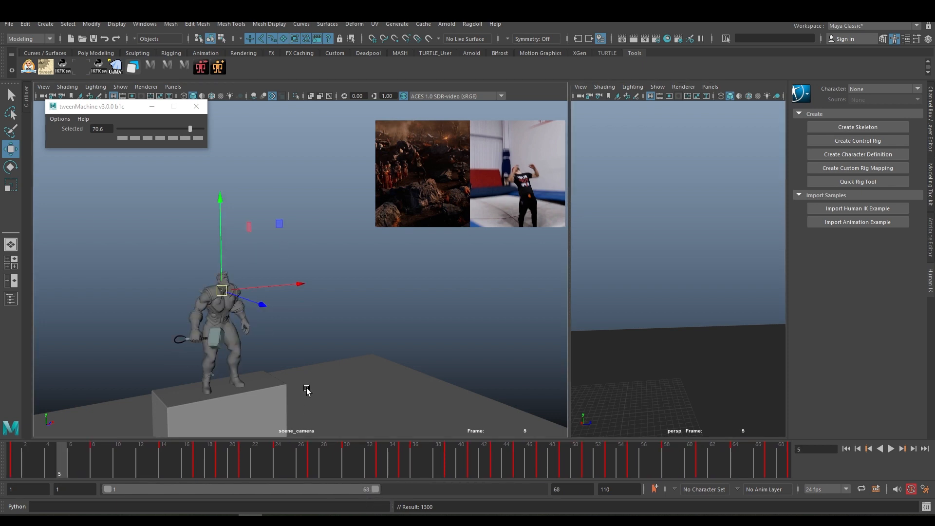
key(alt+comma)
key(alt+period)
key(alt+comma)
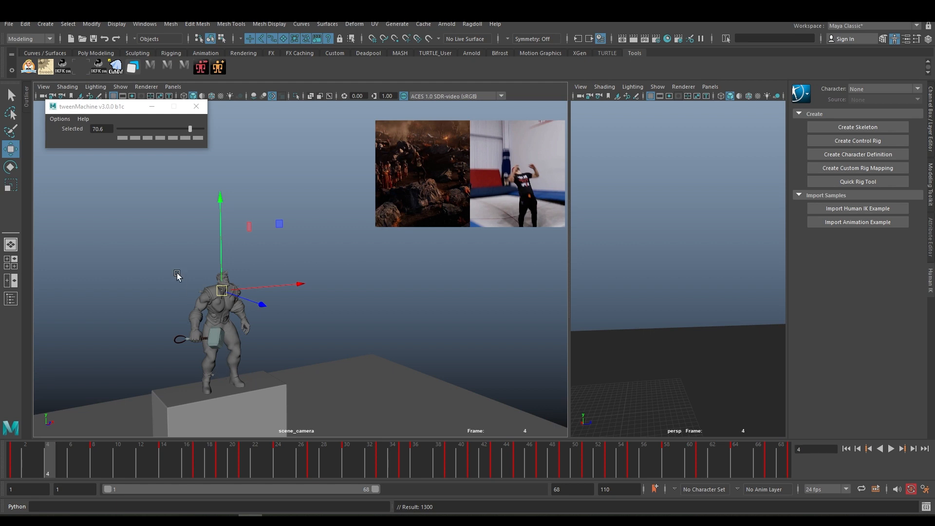
key(alt+period)
drag(167, 130, 180, 131)
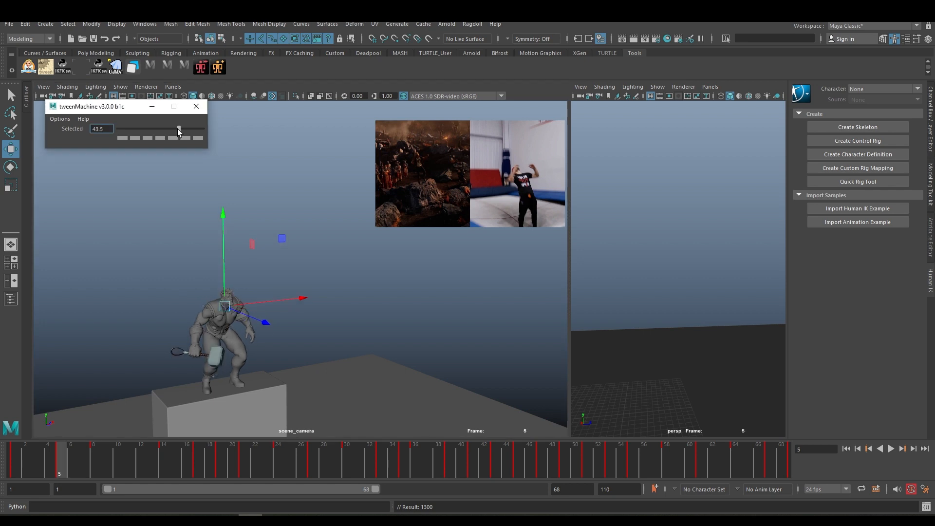
key(period)
key(comma)
key(comma)
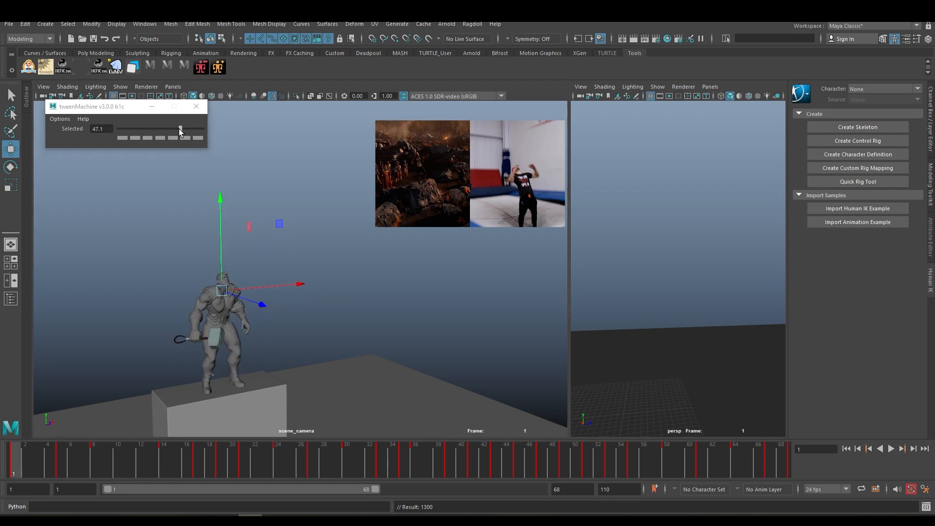
Try a breakdown pose at frame 11 with tweenMachine at -40.0
key(period)
key(period)
key(alt+period)
key(alt+period)
key(alt+period)
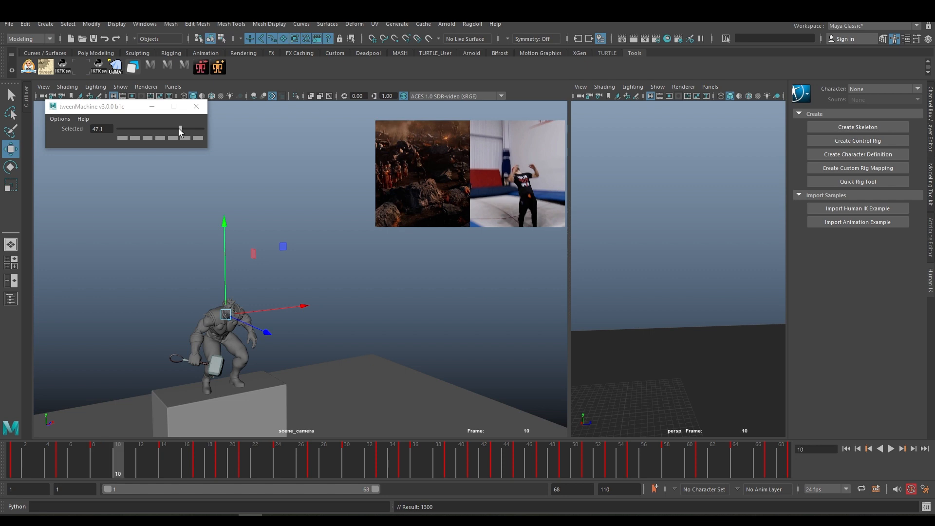
key(period)
key(comma)
key(alt+period)
key(alt+period)
key(alt+period)
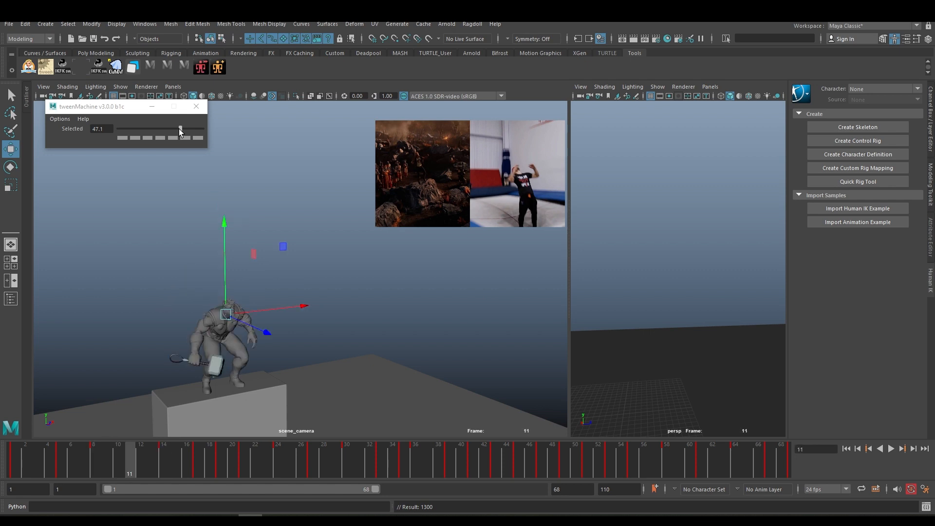
drag(180, 131, 172, 133)
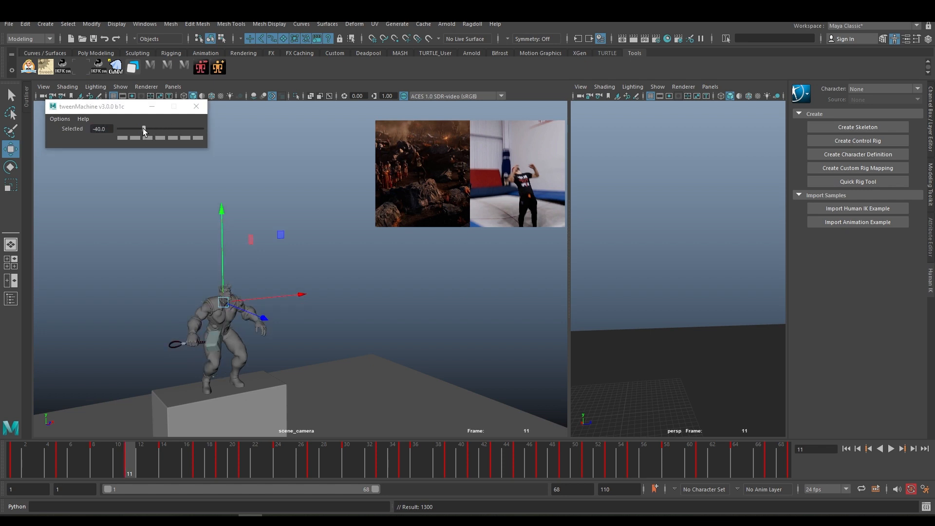
Set the frame 11 breakdown pose to 35.3 in tweenMachine and compare it with the keys at frames 8 and 14
key(comma)
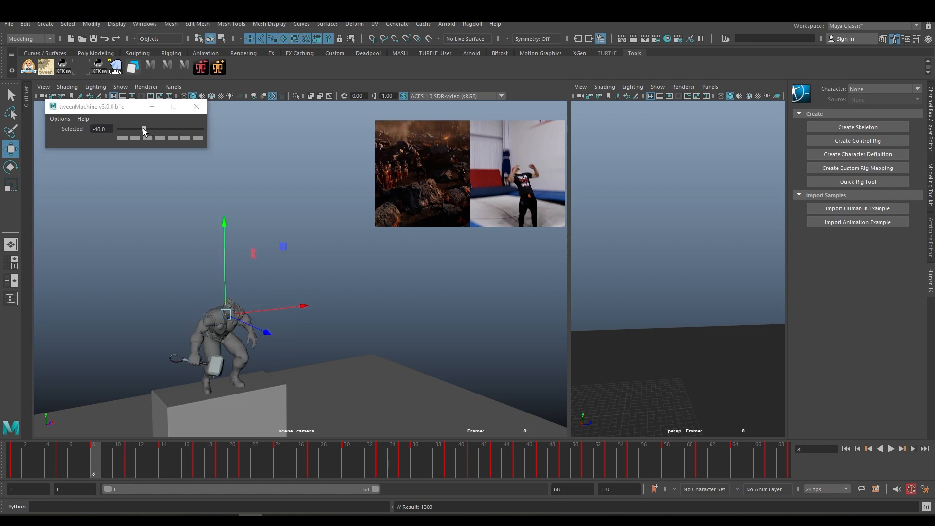
key(period)
drag(142, 128, 174, 128)
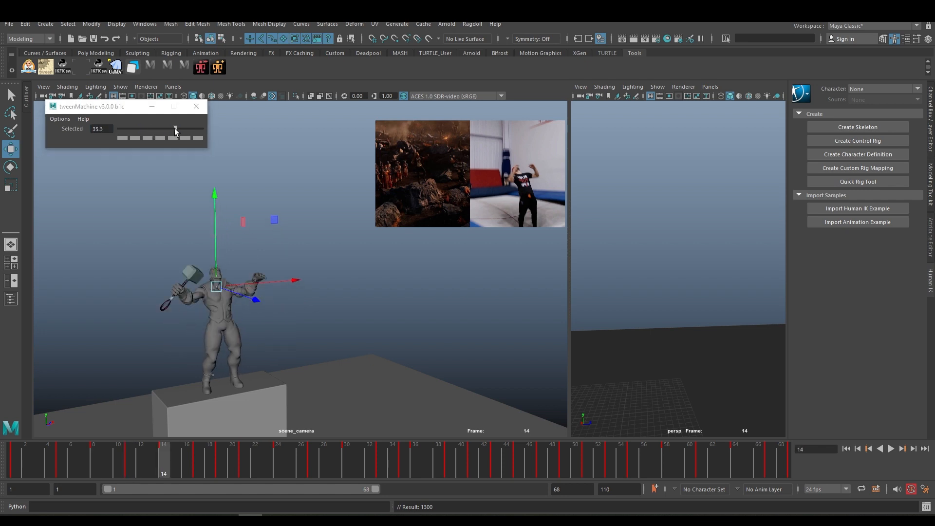
key(period)
key(comma)
key(comma)
key(period)
Review the key poses of the takeoff and backflip through frame 30 against the reference footage
key(period)
key(period)
key(period)
key(period)
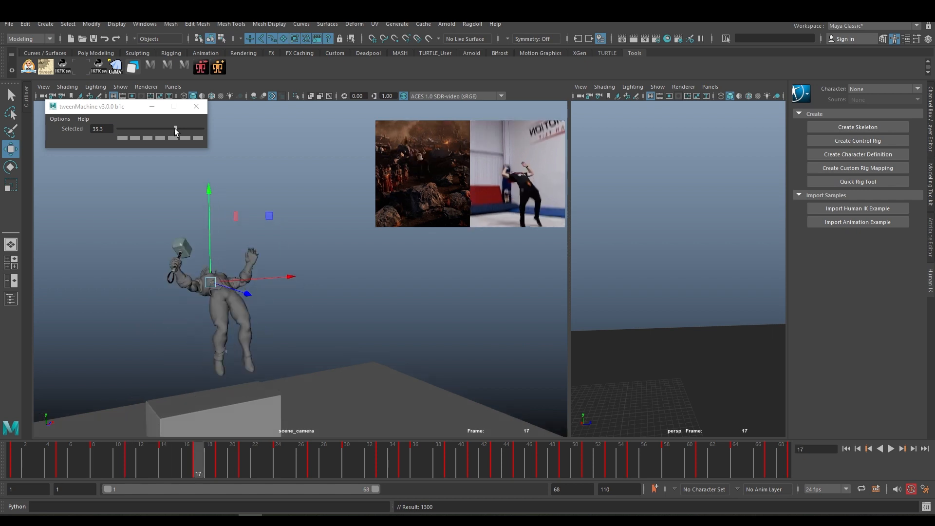
key(period)
key(period)
key(period)
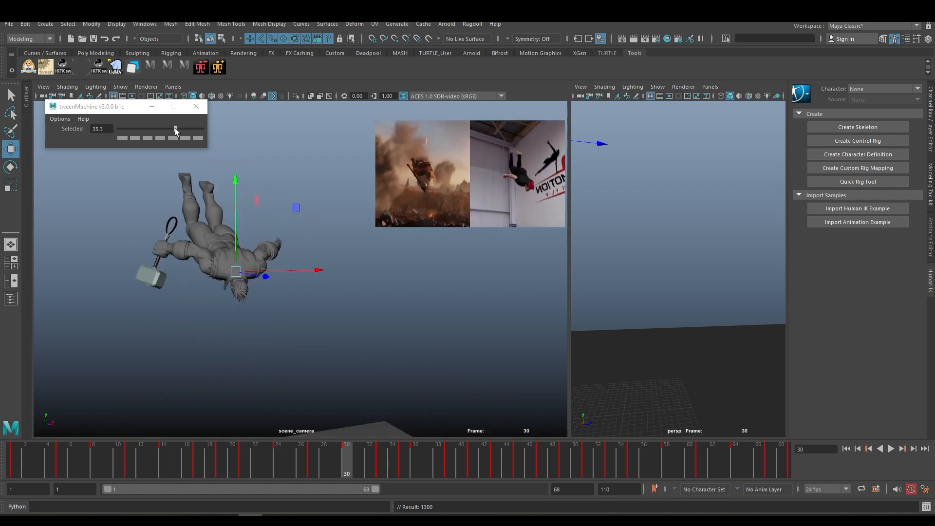
Return to frame 2 and apply stepped tangents to the rig's animation curves in the Graph Editor
click(27, 458)
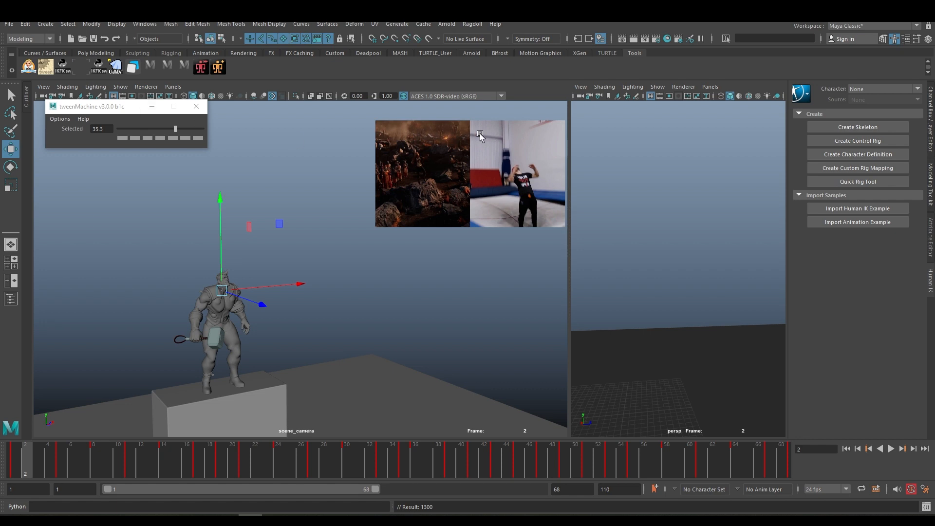
key(g)
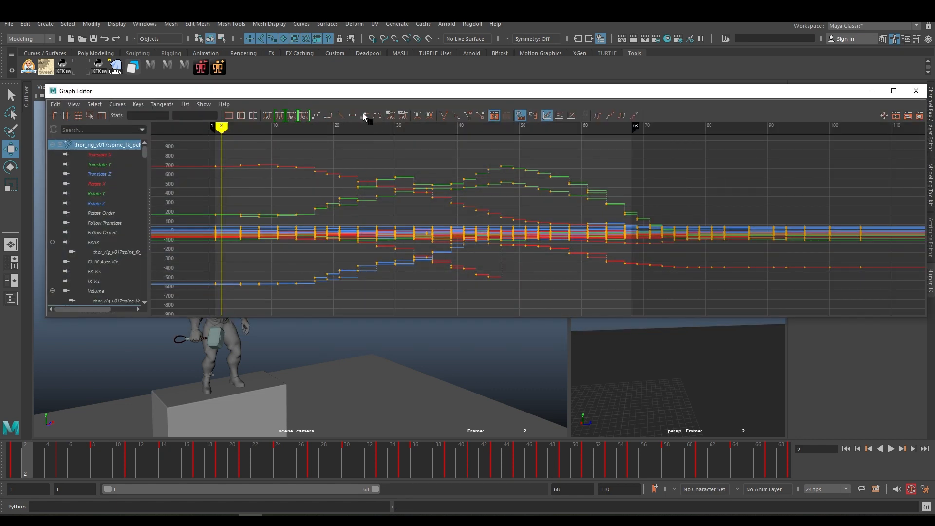
click(364, 115)
key(ctrl+a)
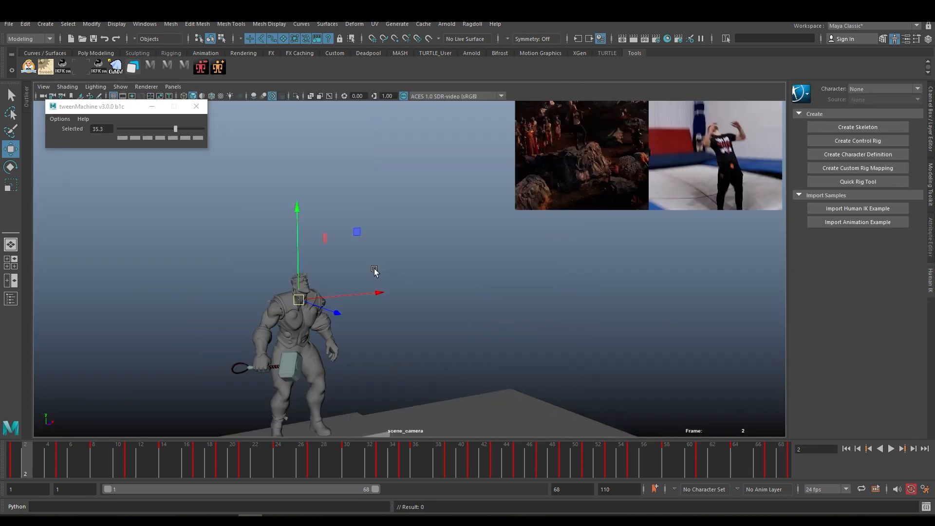
Show the full time range of frames 1–110 and play back the whole animation through the scene camera
double_click(274, 489)
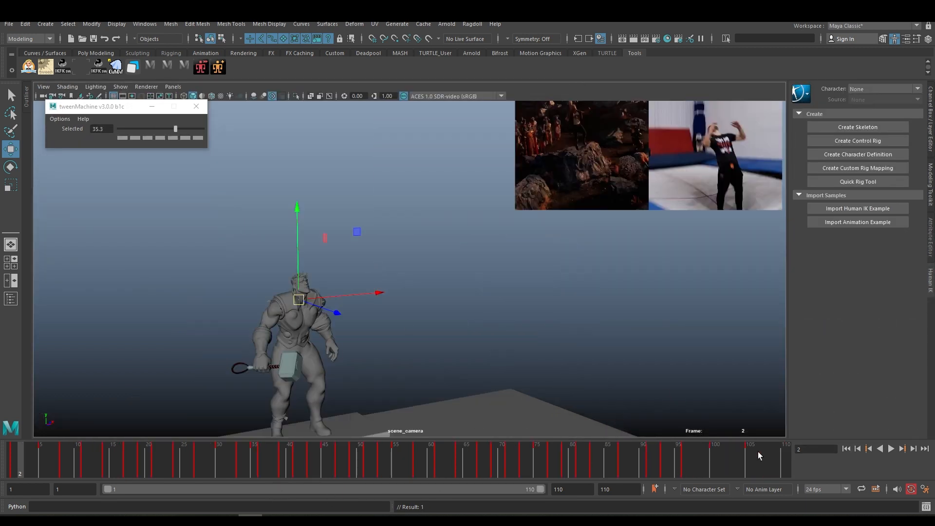
click(890, 447)
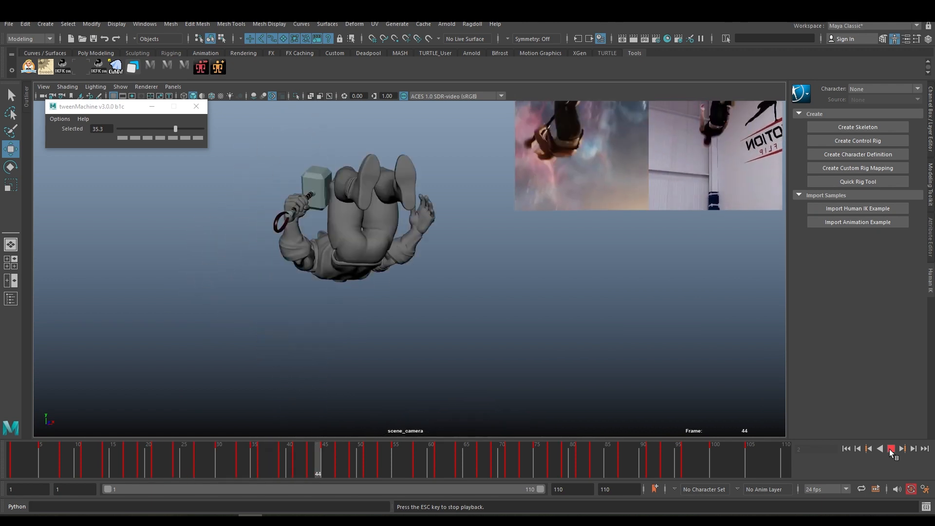
Stop the playback and save the scene
click(890, 448)
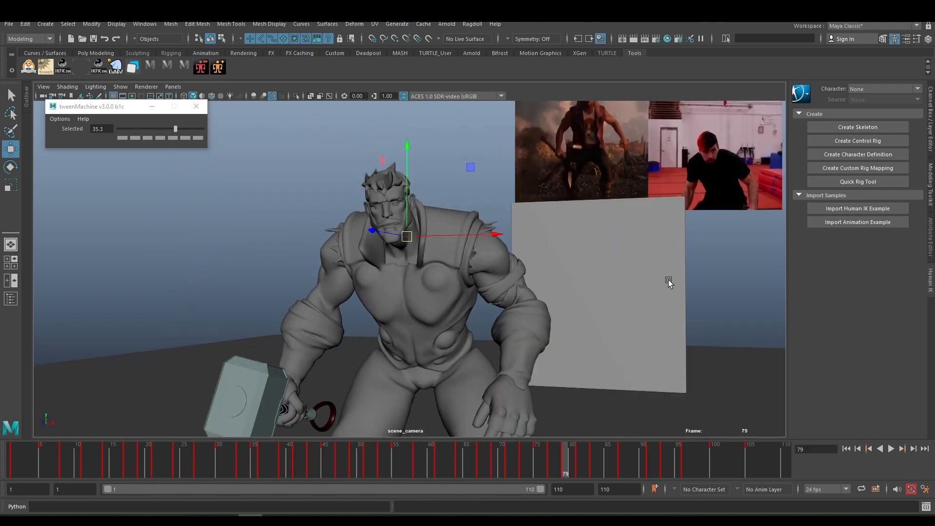
key(ctrl+s)
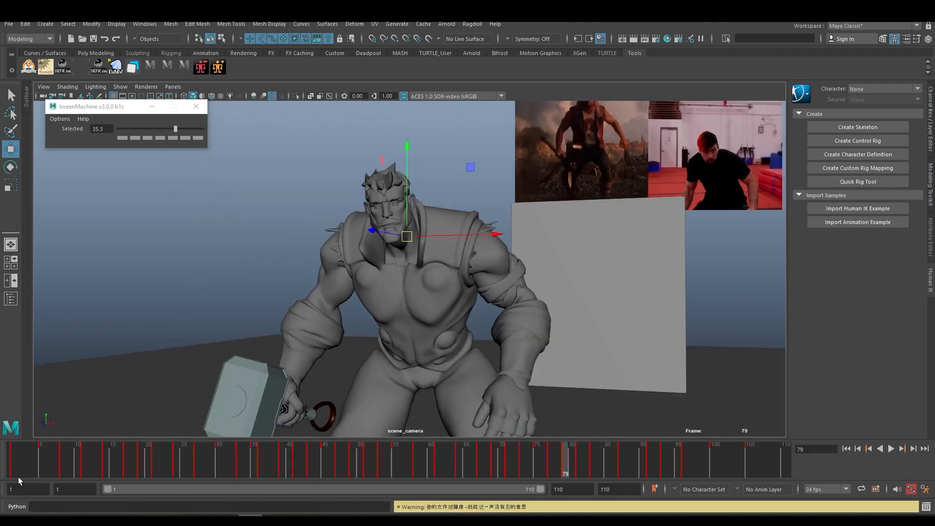
Convert all of the rig's animation curves from stepped to spline tangents in the Graph Editor
click(25, 460)
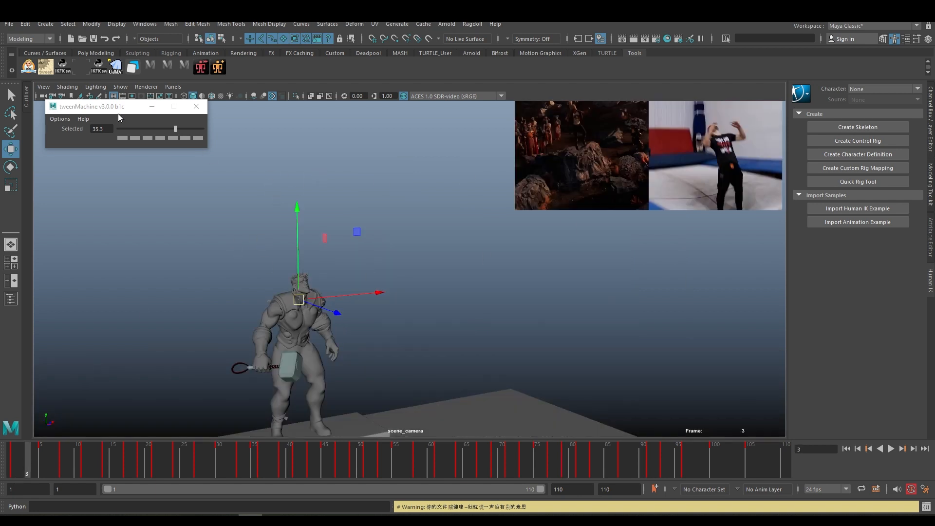
click(167, 66)
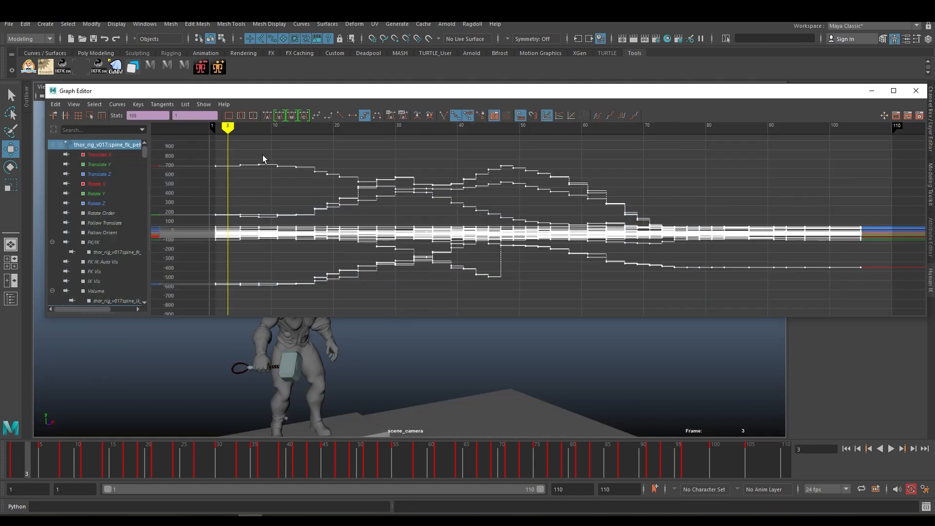
drag(239, 288, 239, 288)
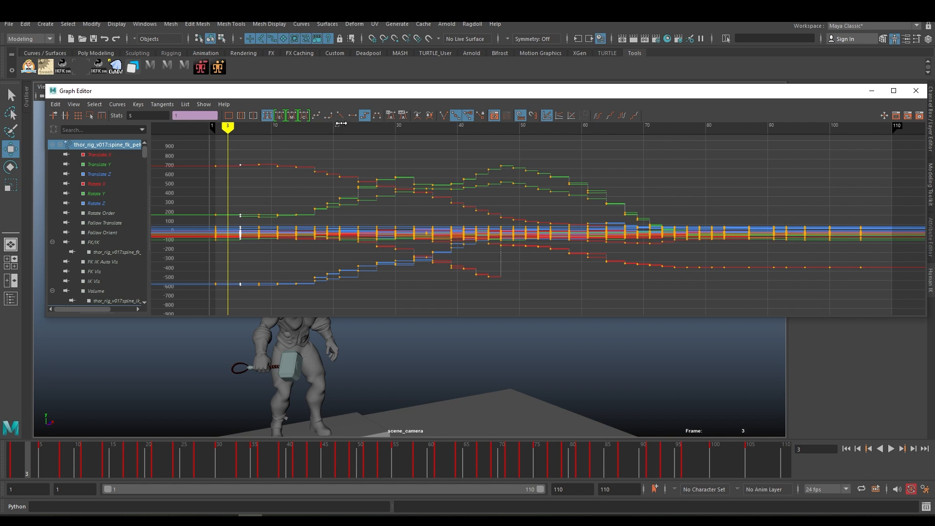
click(279, 115)
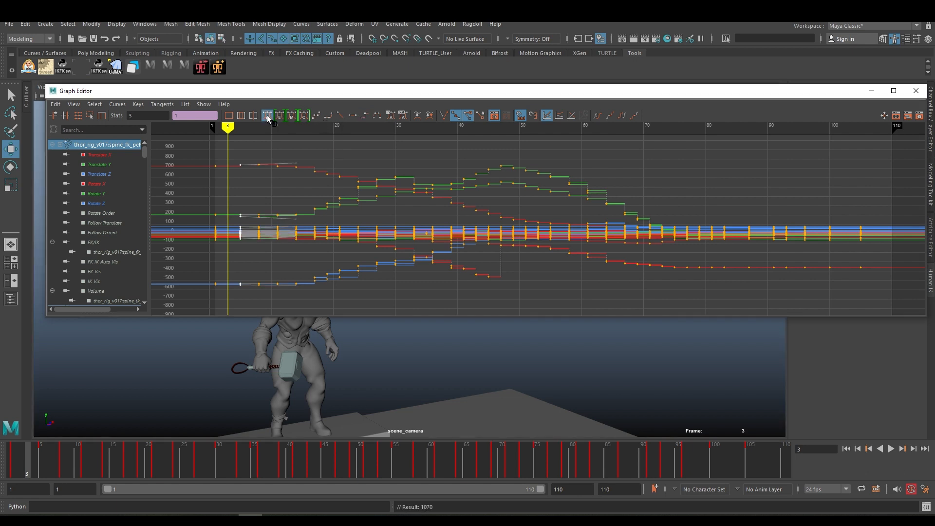
click(306, 153)
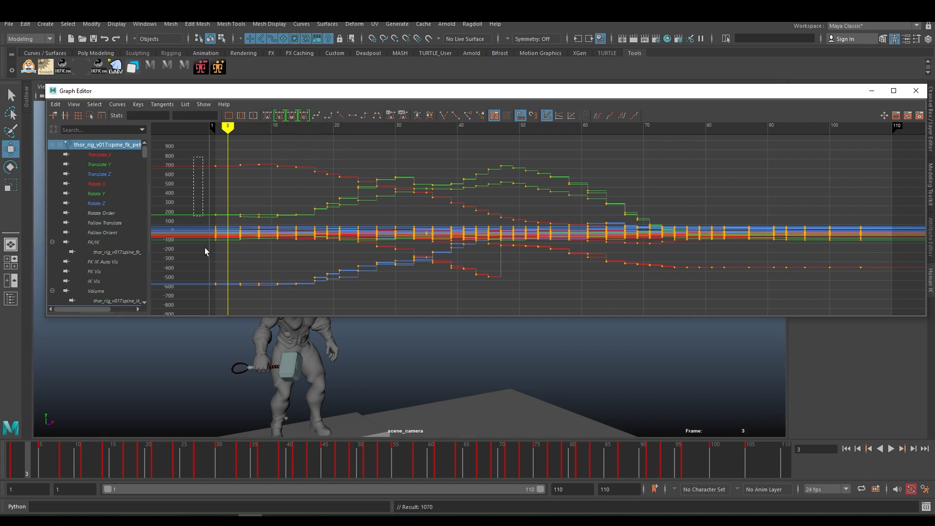
key(ctrl+a)
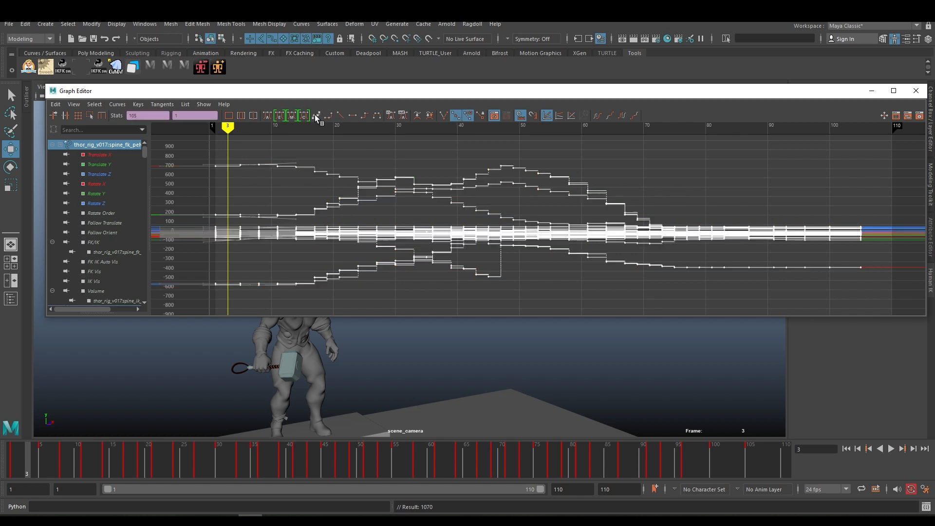
click(316, 116)
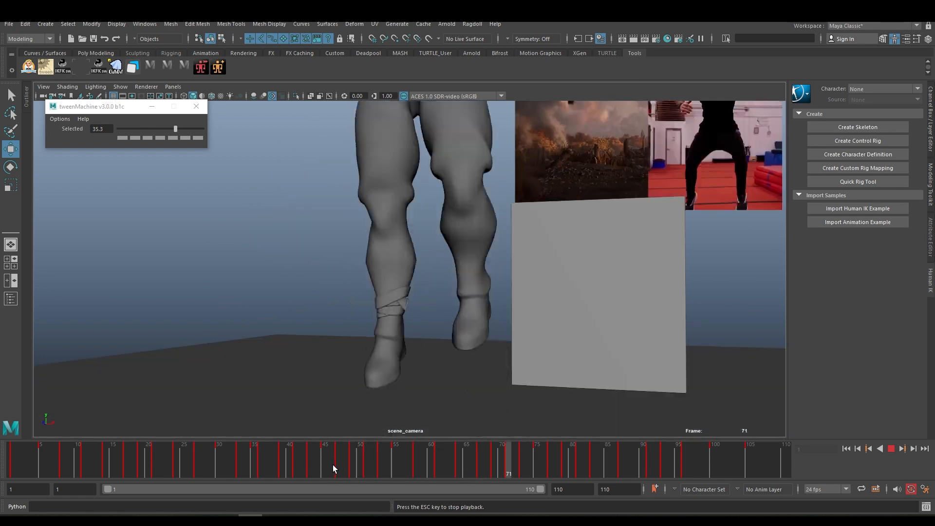
Review the splined backflip and landing against the reference footage by playing and scrubbing the timeline
click(333, 465)
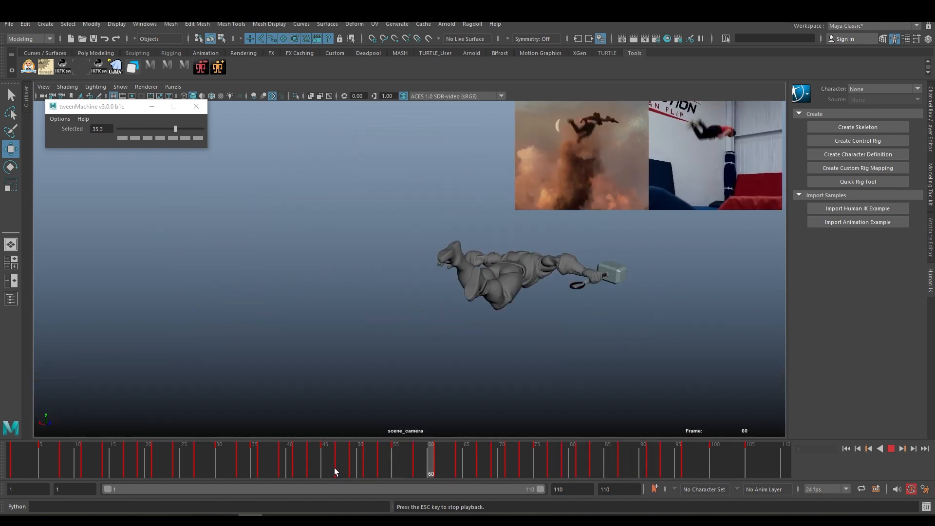
drag(369, 470, 516, 470)
click(891, 449)
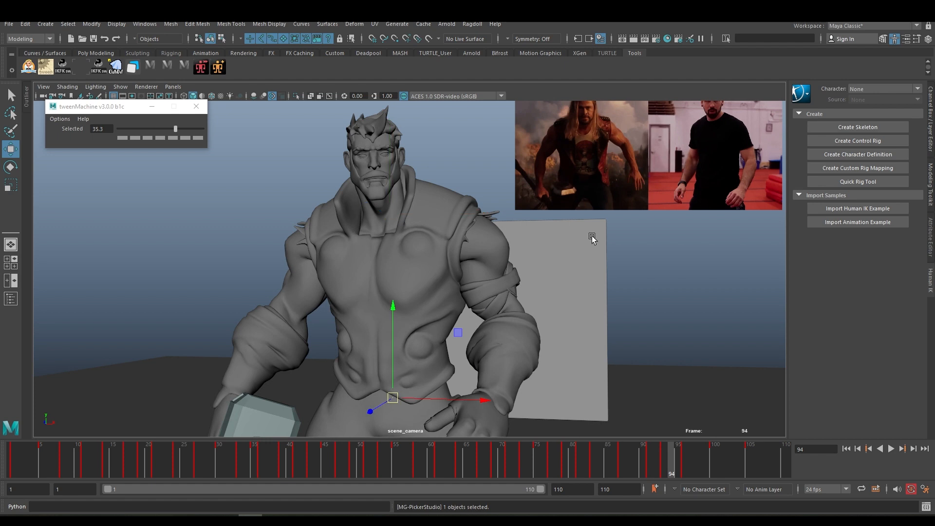
Examine the cog control's curves around frame 35 in the Graph Editor, then move the editor aside to reveal the character
click(75, 65)
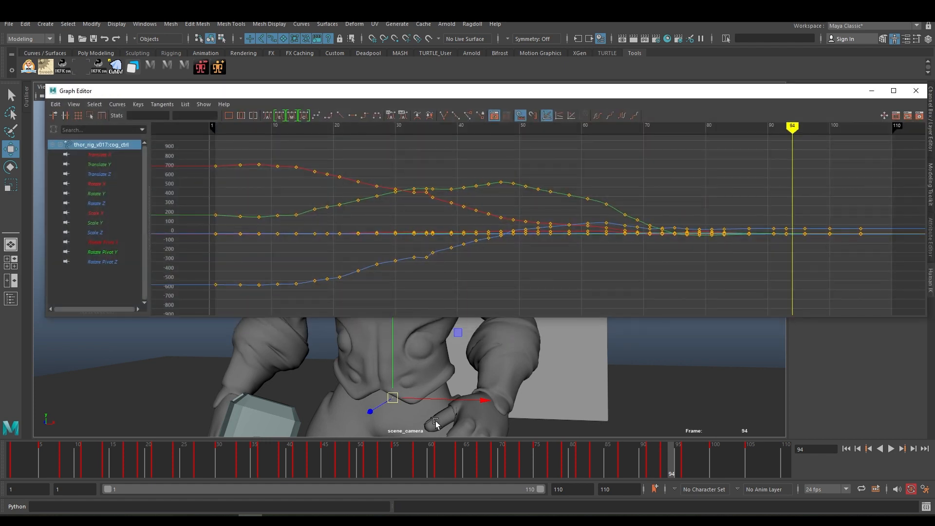
drag(404, 456, 256, 445)
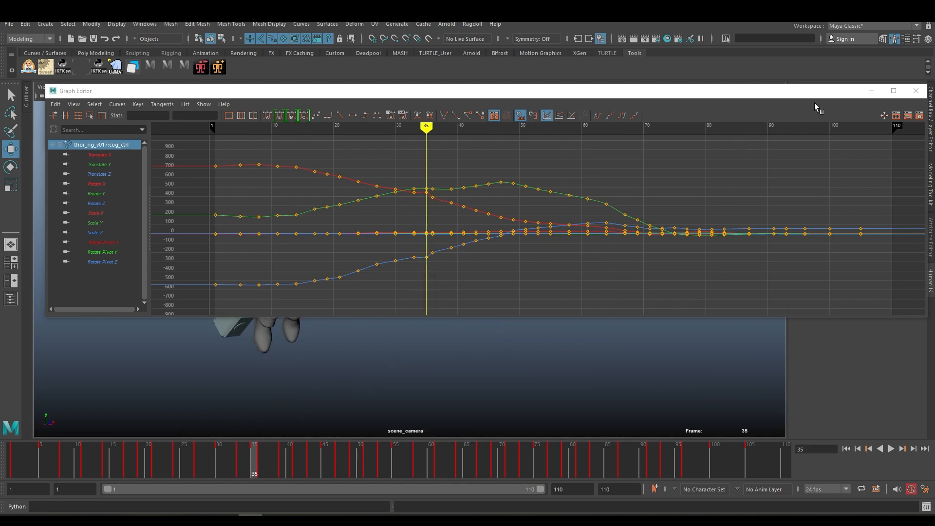
drag(756, 93, 934, 65)
Compare the character's poses at frames 35 and 36 by stepping back and forth between them
click(263, 454)
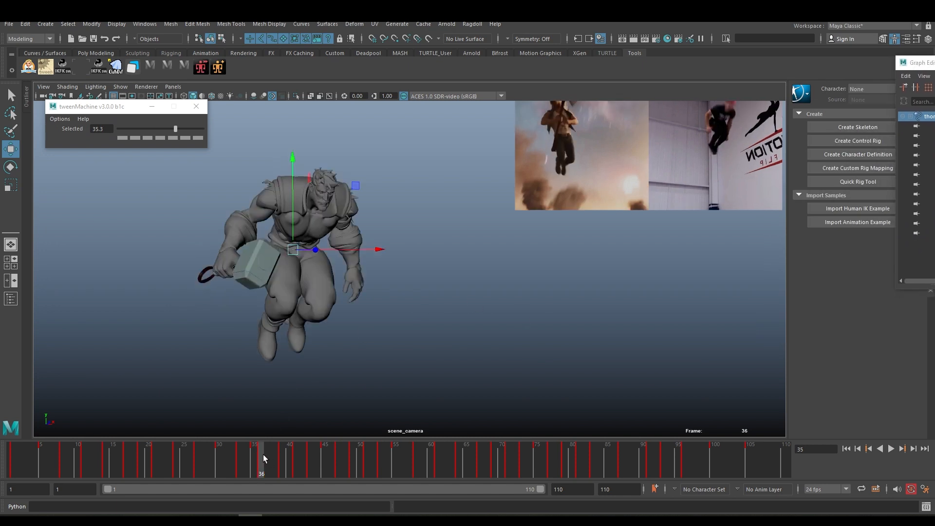
key(alt+comma)
key(alt+period)
key(alt+comma)
key(alt+period)
key(alt+comma)
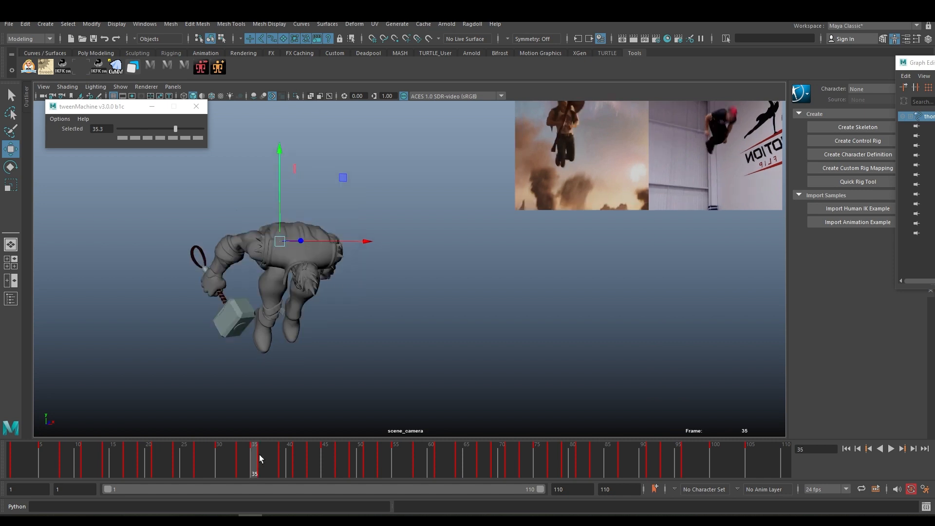
key(alt+period)
key(alt+comma)
key(alt+period)
key(alt+comma)
Delete the key at frame 35 for all rig controls after comparing it with the neighbouring keys
drag(913, 63, 934, 253)
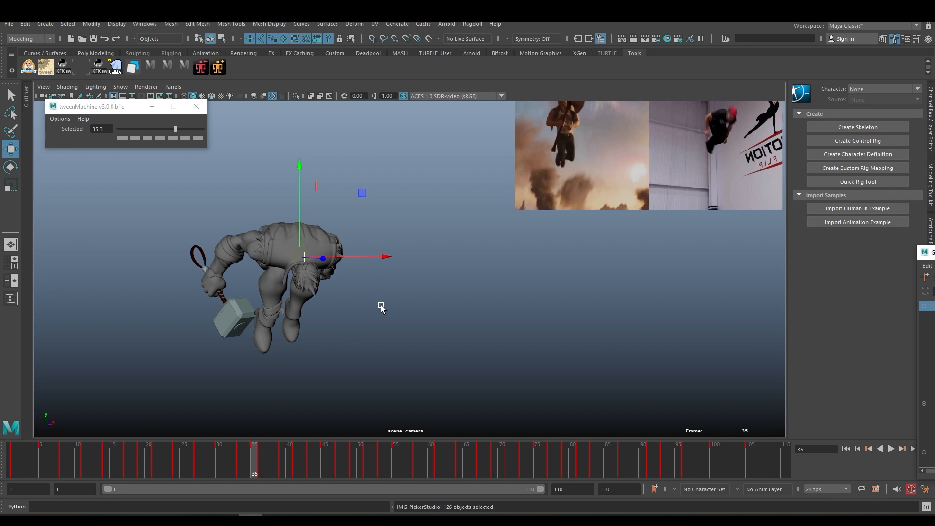
key(period)
key(comma)
key(comma)
key(period)
key(period)
key(comma)
right_click(260, 459)
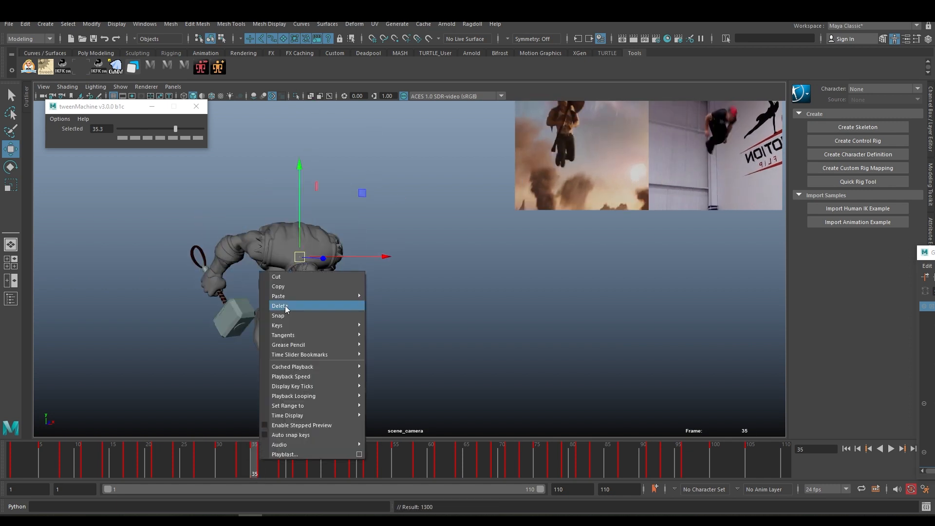
click(287, 306)
Check the poses on both sides of the removed key, then play the whole animation from the start
key(comma)
key(period)
key(period)
key(period)
key(period)
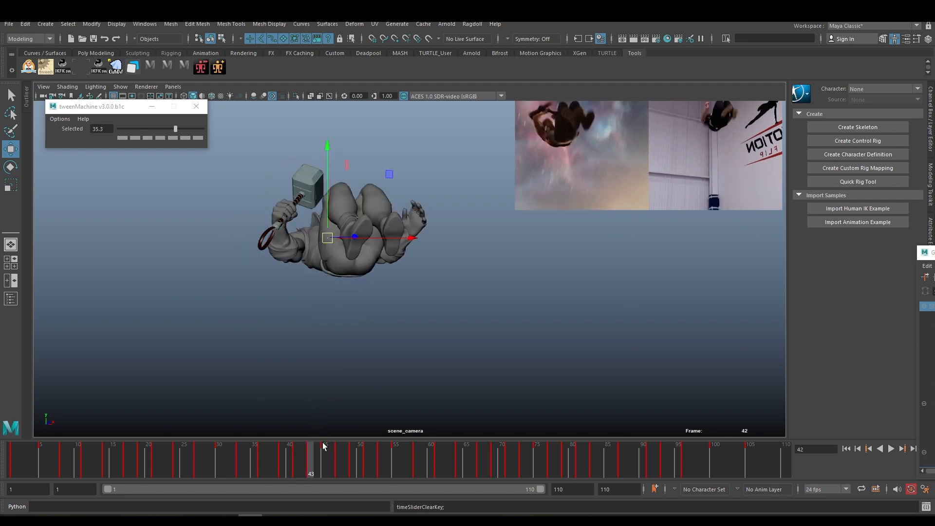
drag(323, 446, 387, 456)
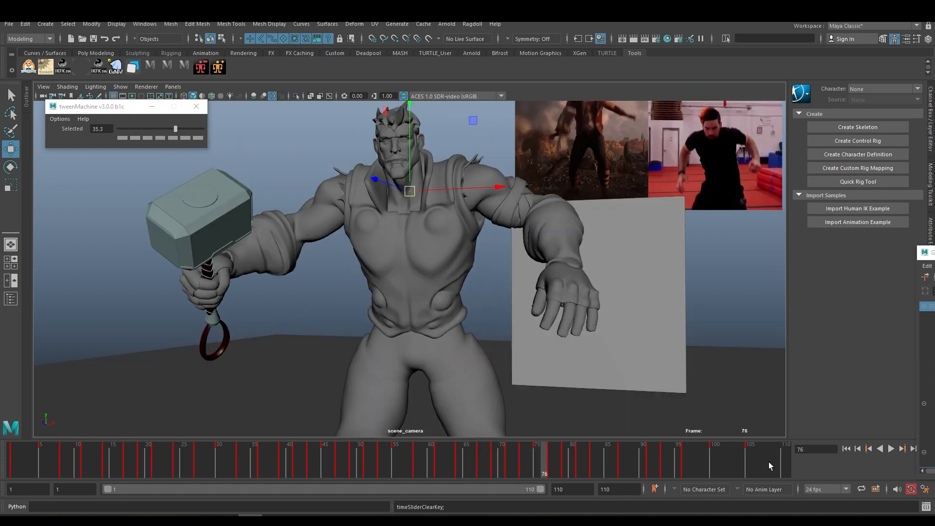
click(845, 448)
click(891, 448)
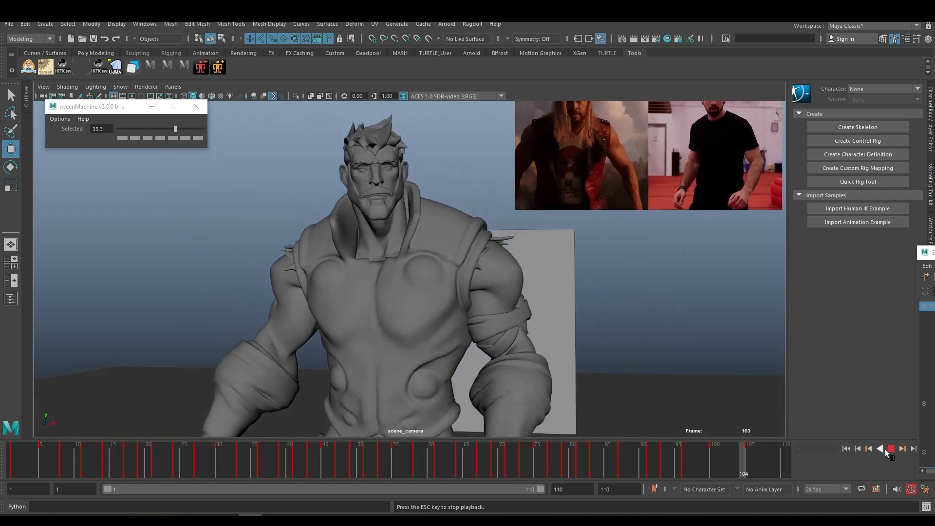
click(890, 448)
Examine the character's jump from the side view, scrubbing back from frame 49 to the takeoff
click(350, 458)
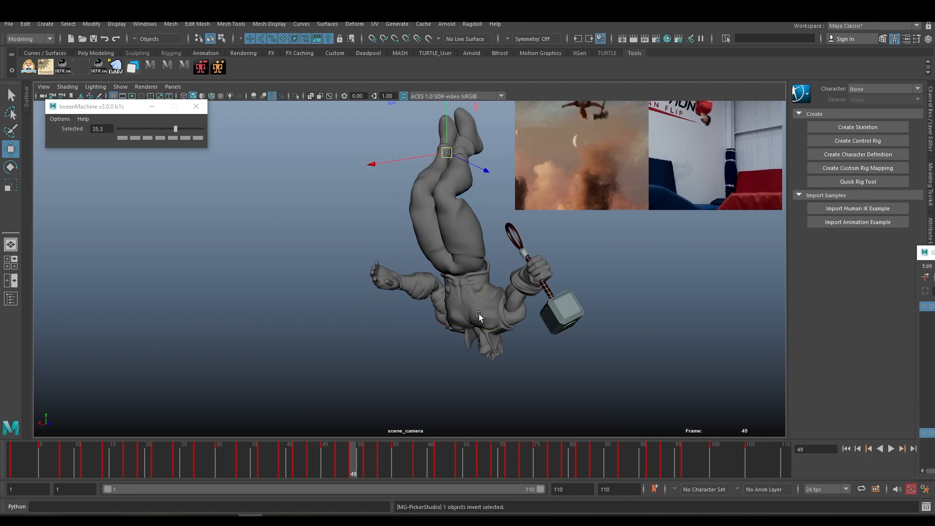
key(space)
drag(523, 253, 597, 232)
scroll(437, 255, down, 6)
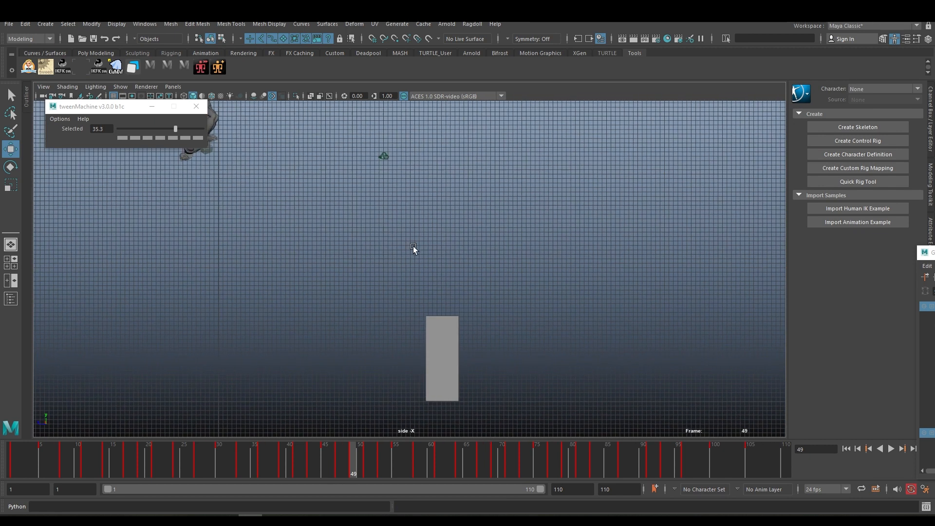
drag(192, 460, 77, 452)
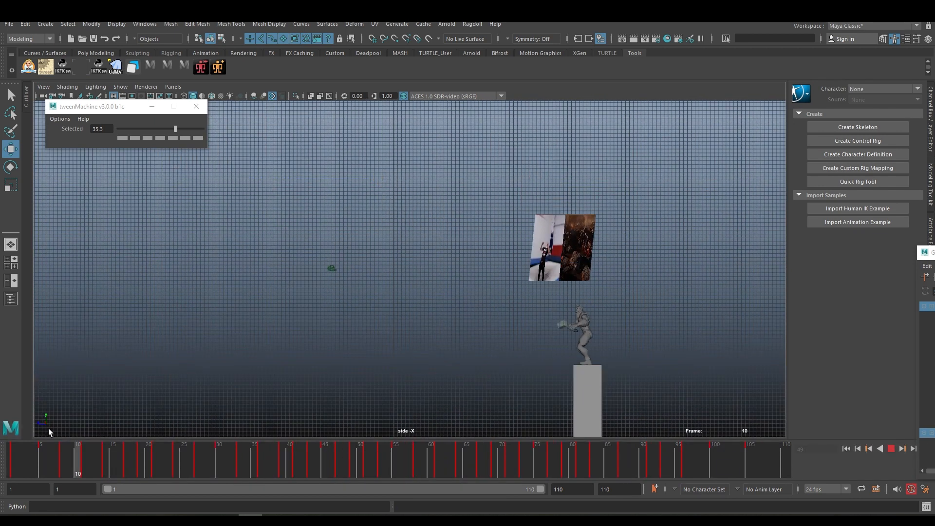
Use a two-pane viewport layout and show the scene camera in the main pane
key(space)
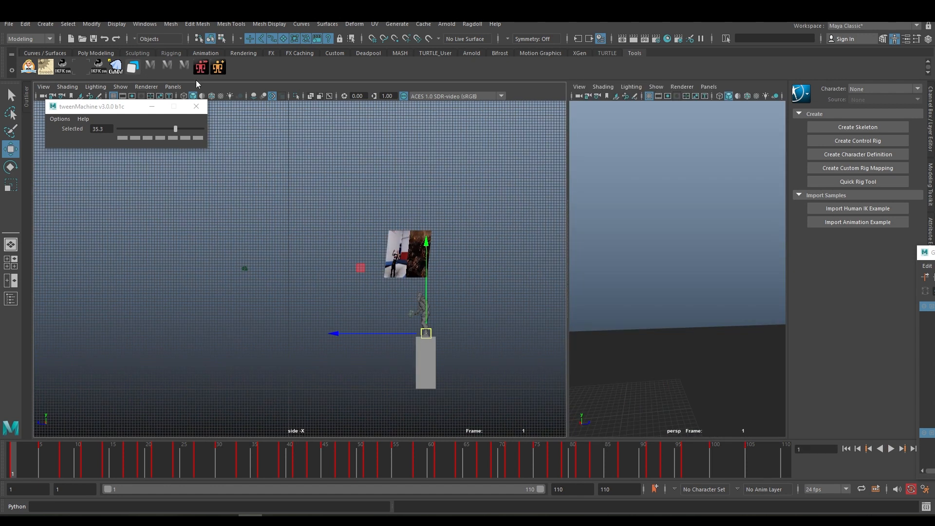
click(173, 87)
mouse_move(194, 97)
click(312, 103)
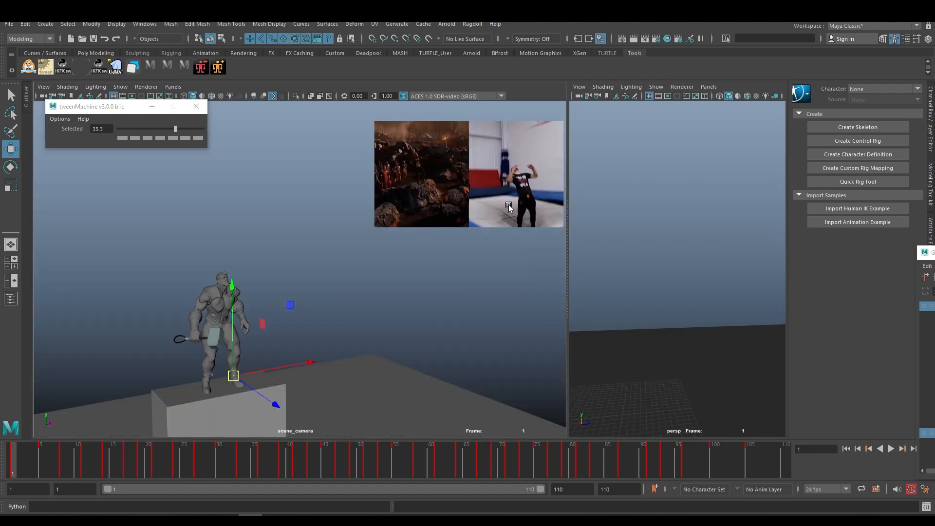
Set the second pane to the left orthographic view, frame the character's flight path, and widen that pane
key(space)
drag(689, 265, 720, 274)
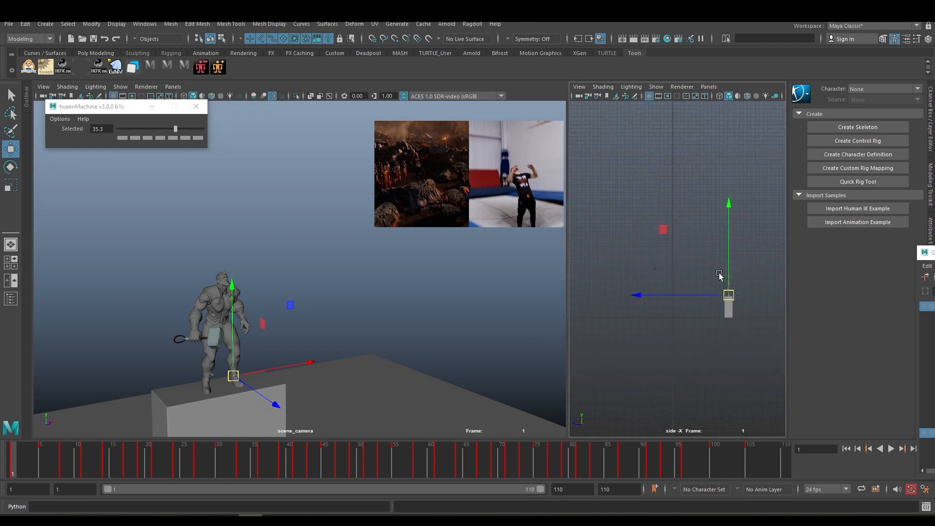
alt+right_drag(720, 274, 673, 289)
alt+middle_drag(673, 289, 668, 311)
key(space)
drag(683, 290, 648, 278)
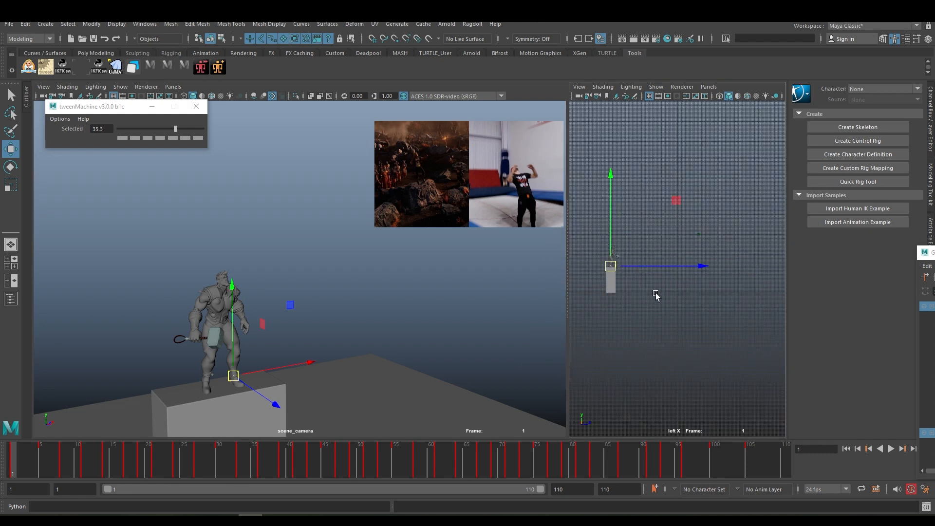
alt+right_drag(655, 294, 691, 294)
alt+middle_drag(690, 294, 712, 321)
drag(566, 296, 356, 276)
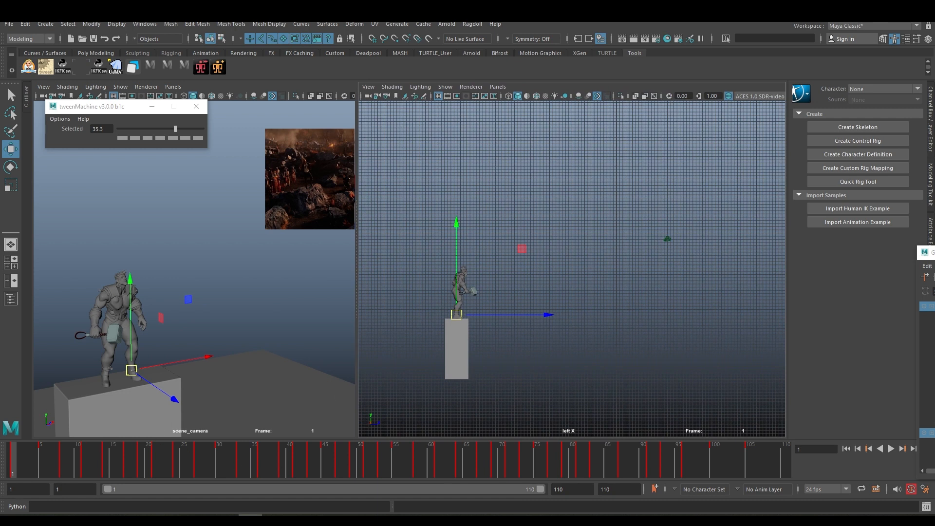
Play the animation in both views and step through the keys around frame 41 to check the flight path
key(alt+v)
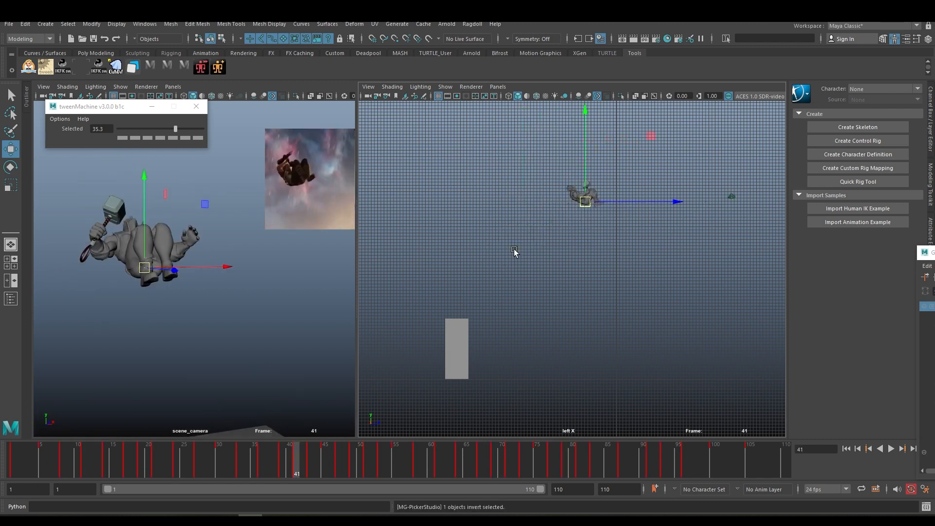
key(period)
key(period)
key(period)
key(comma)
key(comma)
Move the reference image plane so both clips are visible in the narrower scene camera view
click(322, 183)
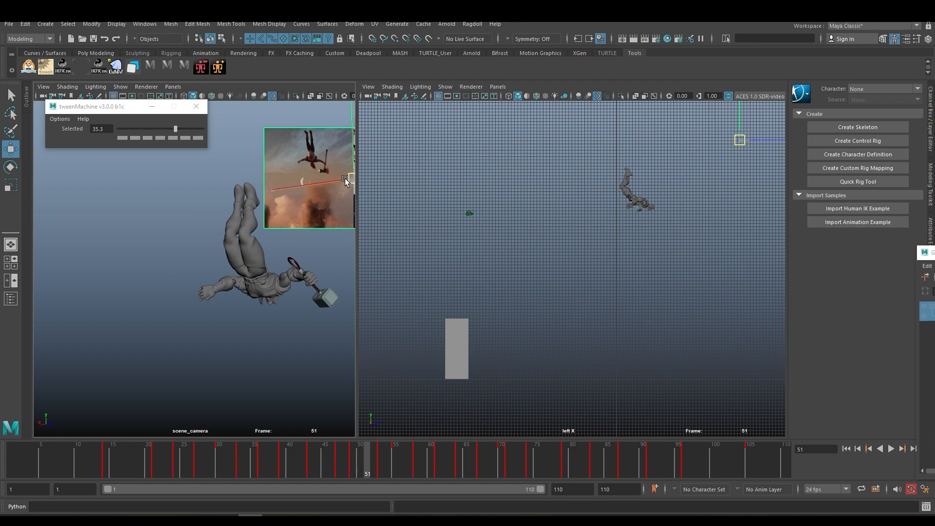
drag(352, 179, 252, 163)
Step through the flip and landing keys up to frame 75, checking the trajectory in the left view against the reference
key(period)
key(period)
key(period)
key(period)
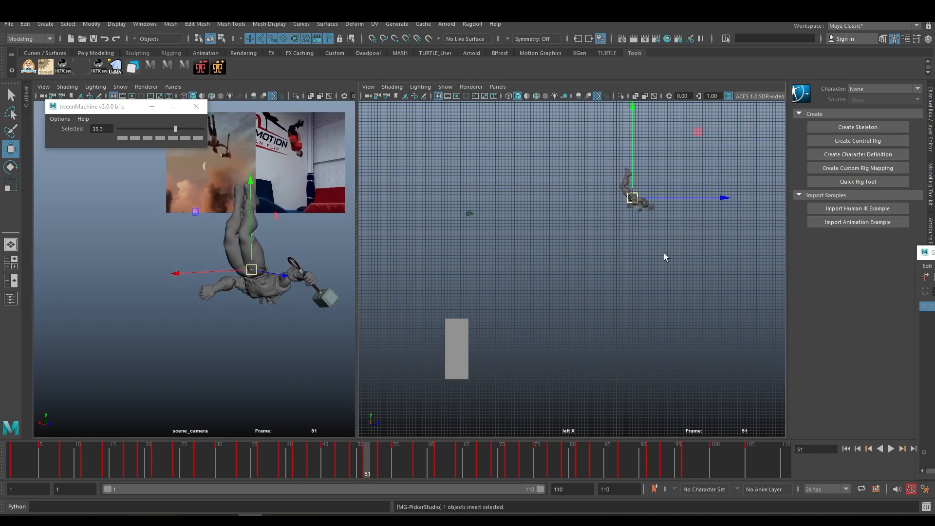
key(comma)
key(comma)
key(comma)
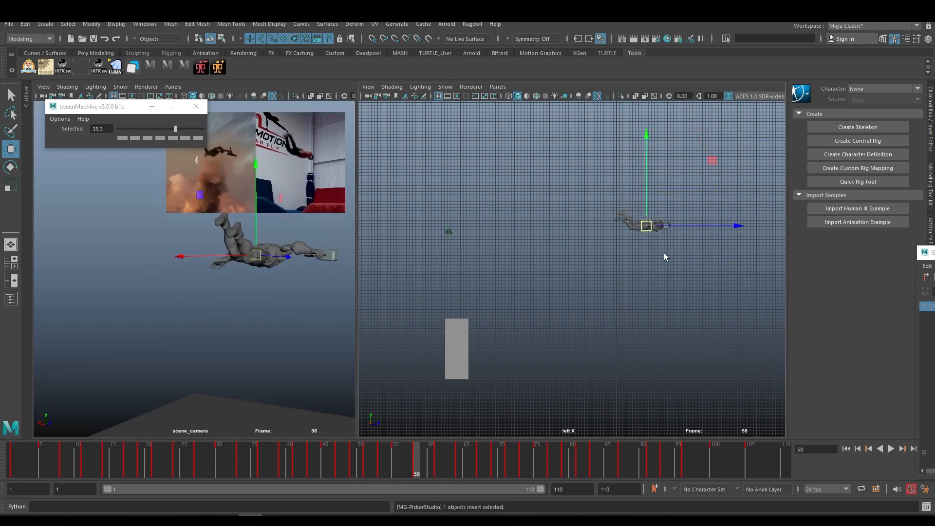
key(period)
key(period)
key(period)
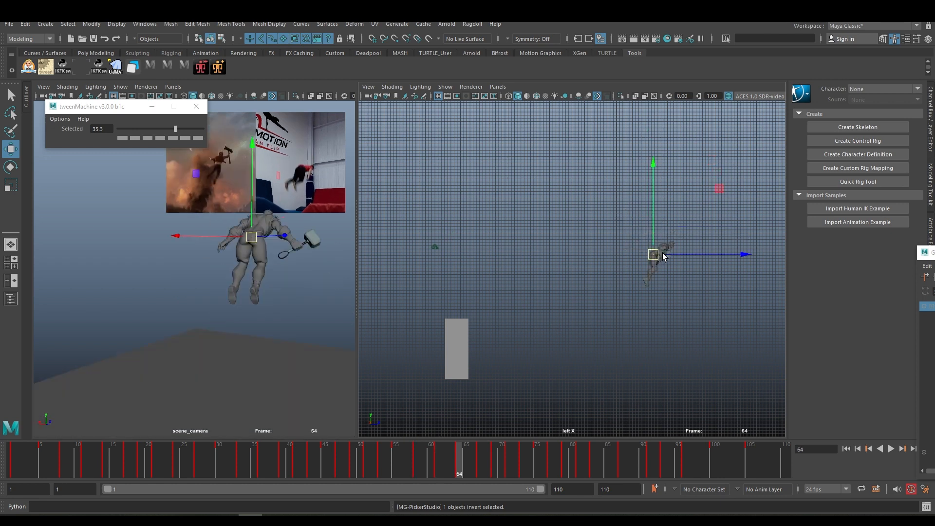
key(period)
key(period)
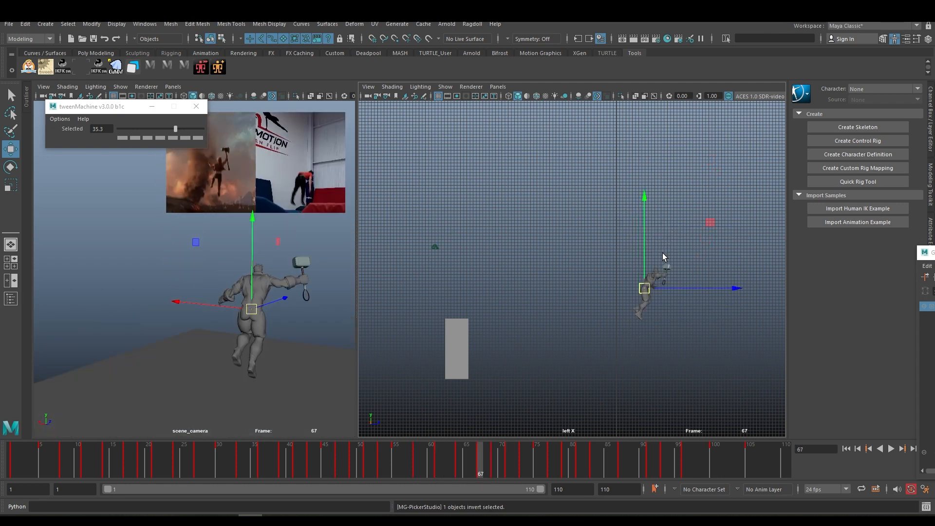
key(period)
key(period)
key(period)
key(period)
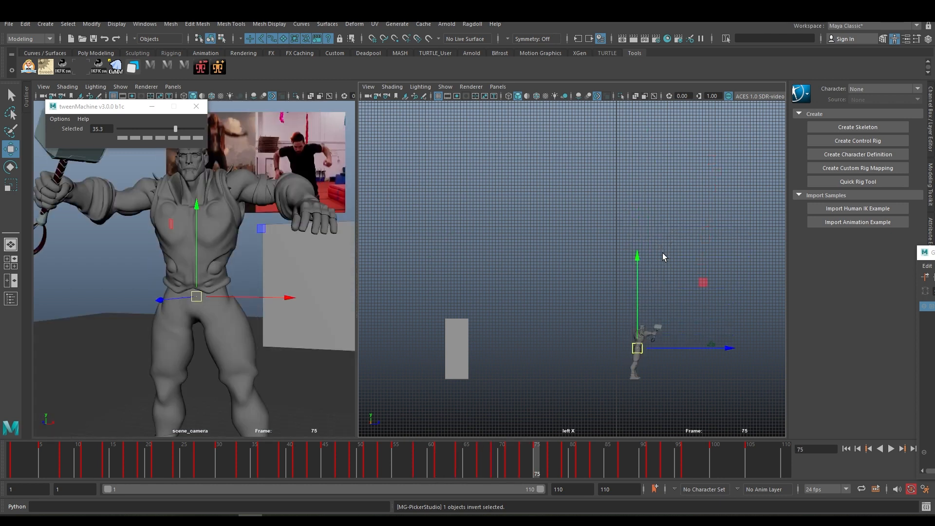
Step through the keys between frames 75 and 58 in both views, checking the character's flight path down to the landing
key(comma)
key(comma)
key(comma)
key(comma)
key(comma)
key(comma)
key(comma)
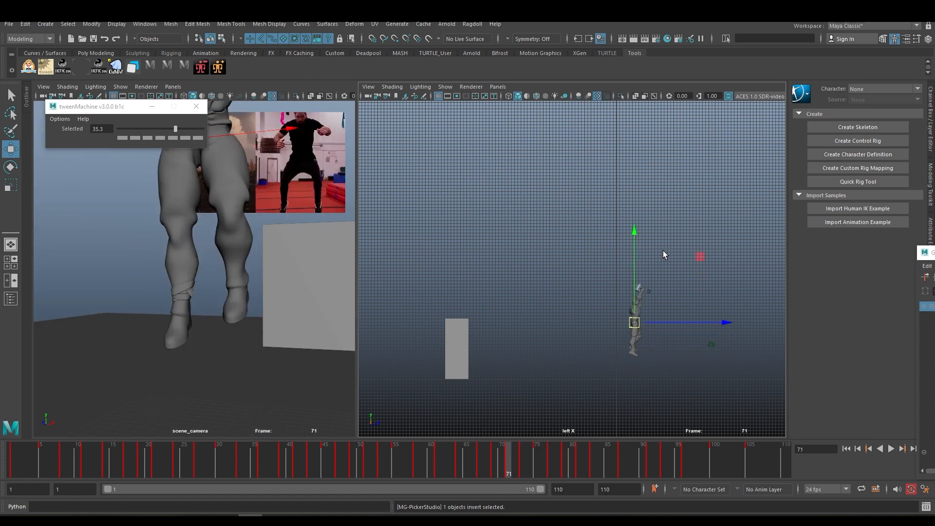
key(period)
key(period)
key(period)
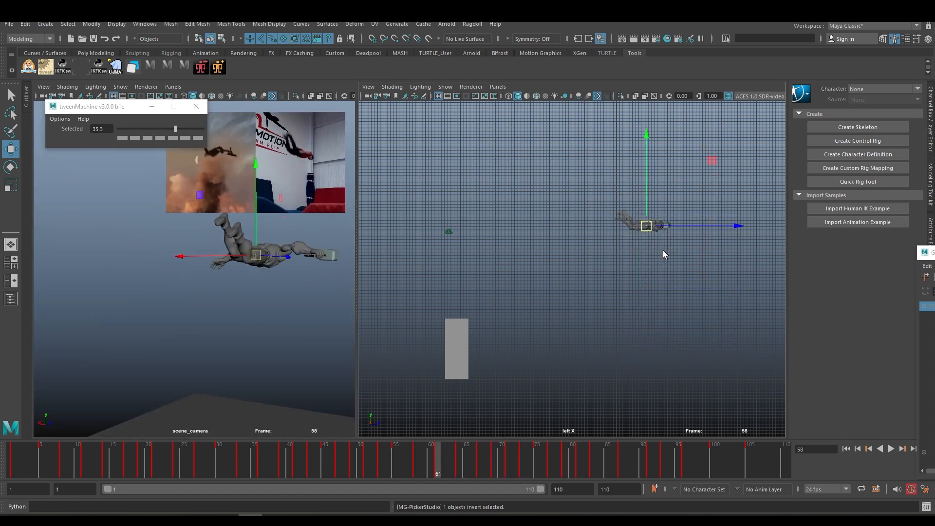
key(period)
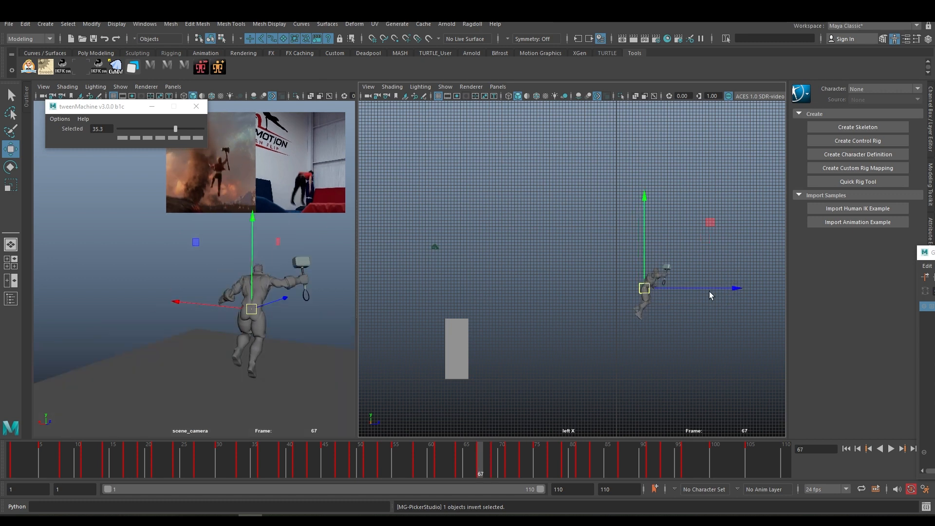
At frame 67, move the COG control slightly toward the camera along Z and compare it with the neighbouring key
key(comma)
key(comma)
key(period)
key(period)
drag(732, 290, 740, 291)
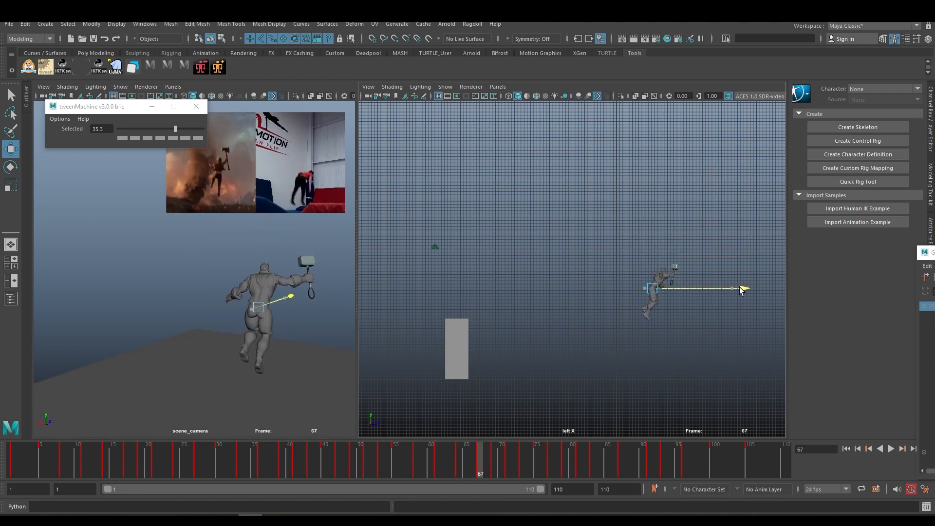
key(comma)
key(period)
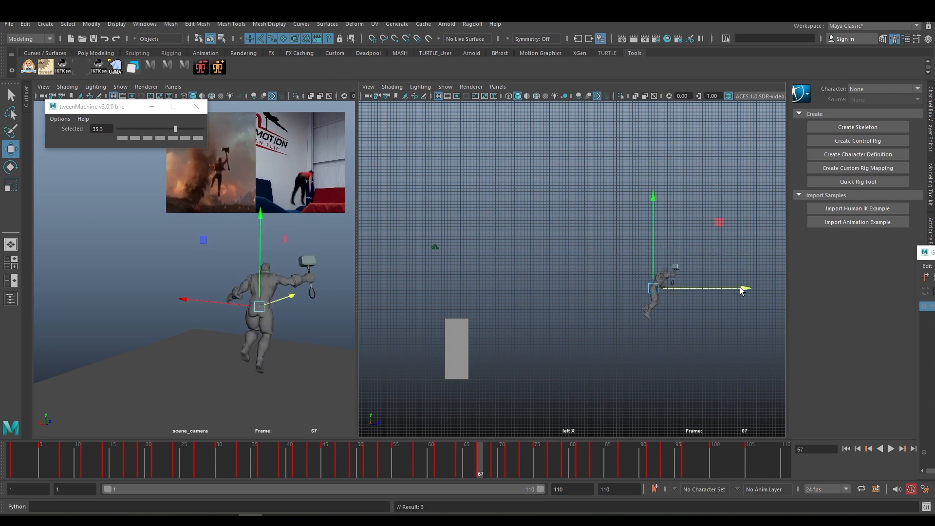
Move the COG control toward the camera along Z on the keys from frame 69 to 73, comparing neighbouring keys
key(period)
drag(730, 306, 745, 335)
key(period)
key(comma)
key(period)
key(period)
key(comma)
key(period)
key(comma)
key(comma)
key(period)
key(period)
key(period)
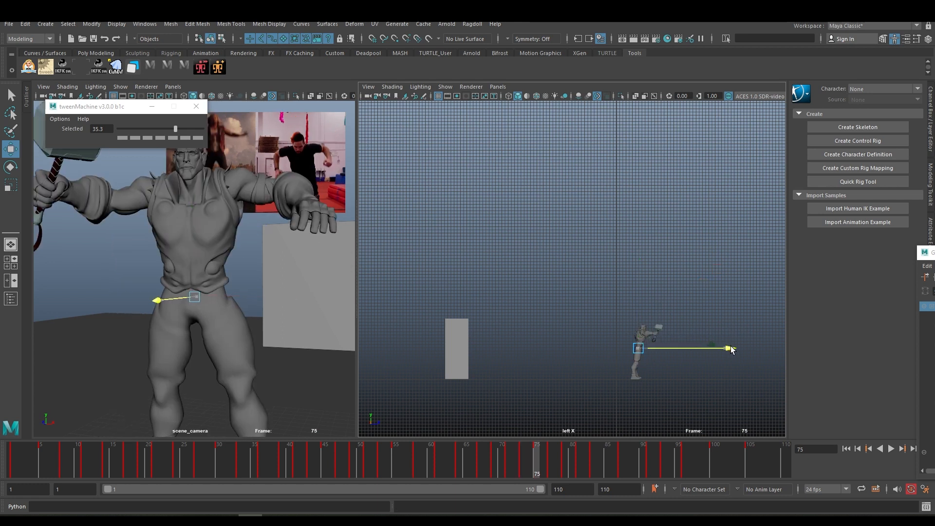
Move the COG control toward the camera along Z at frame 75 and step through the preceding keys to check the arc
drag(728, 347, 740, 348)
key(comma)
key(comma)
key(comma)
key(comma)
key(period)
key(period)
key(period)
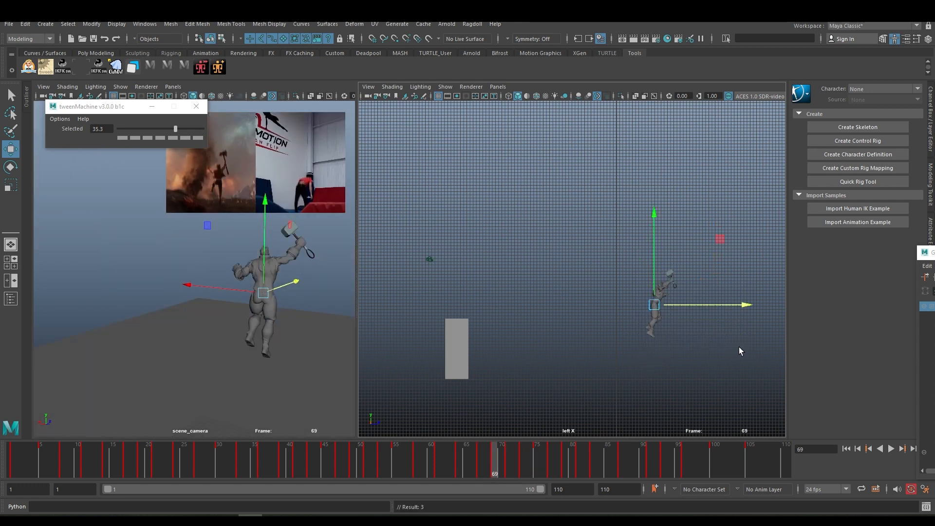
key(comma)
key(comma)
key(comma)
key(period)
key(period)
key(period)
key(period)
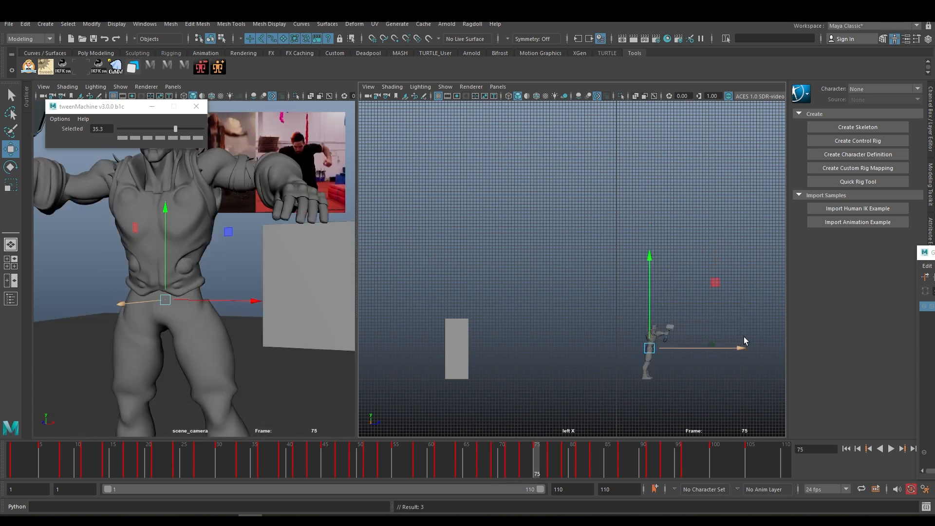
Move the COG control toward the camera along Z at frame 77, matching its position to the frame 75 key
key(comma)
key(comma)
key(period)
key(period)
key(period)
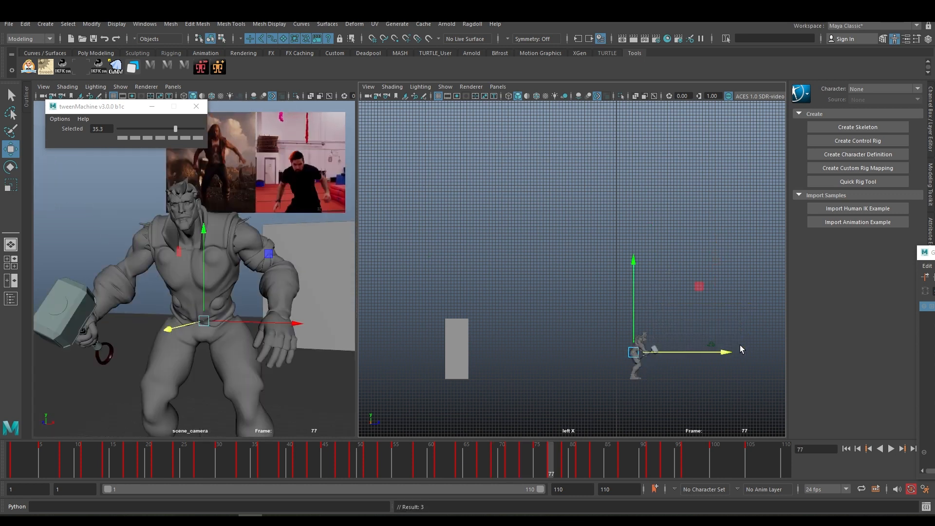
key(comma)
key(comma)
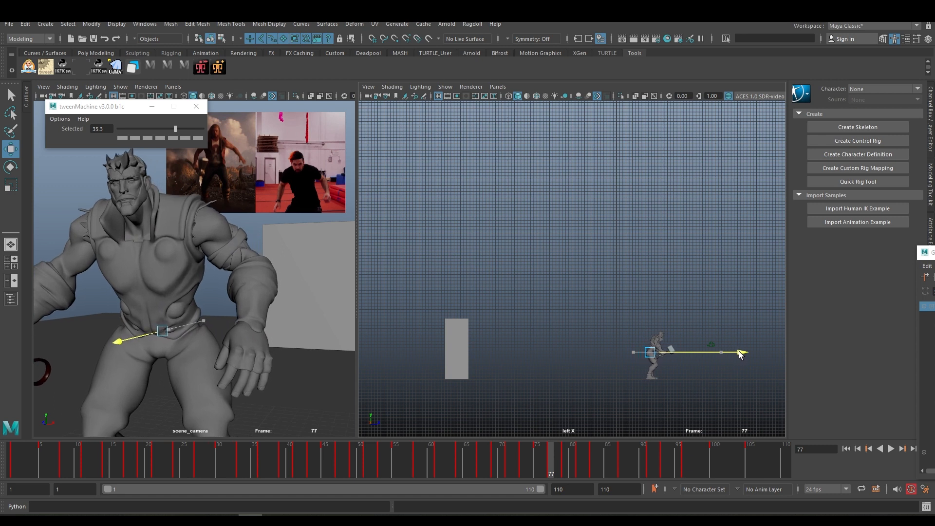
key(period)
key(period)
key(period)
key(period)
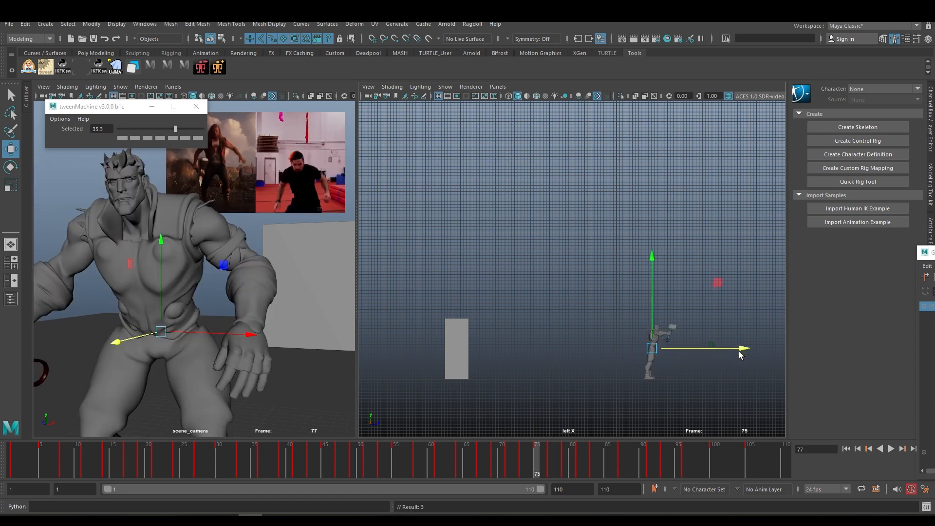
Go to the key at frame 79 and display the COG control's channel values
key(comma)
key(period)
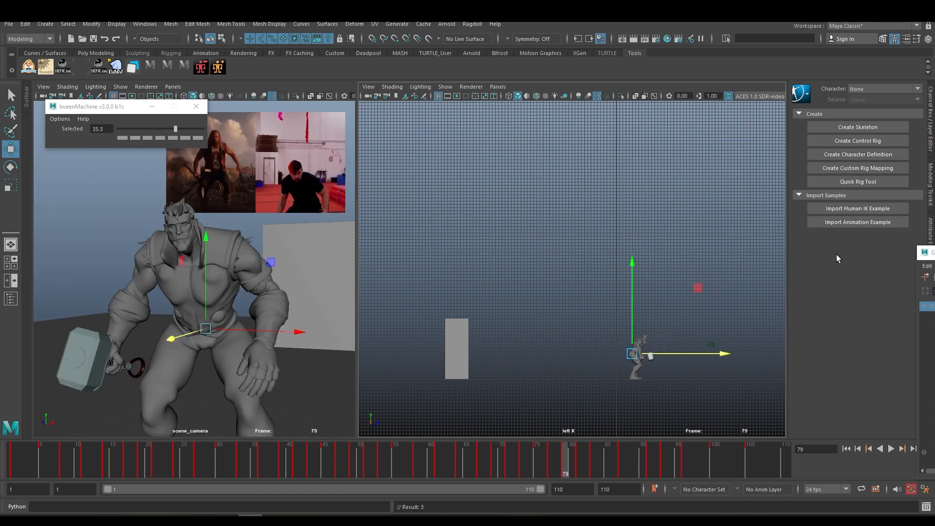
click(931, 139)
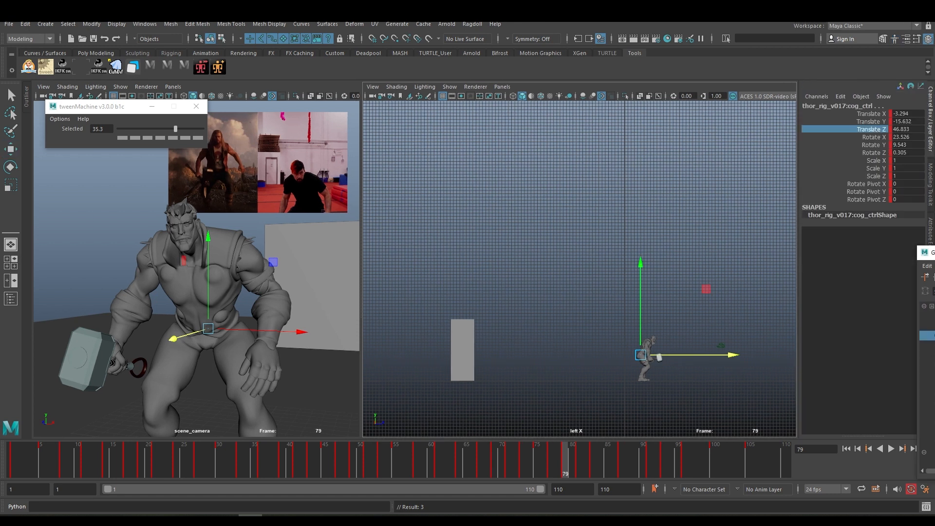
Try moving the COG control toward the camera at frame 79, and undo the Z moves back to frame 69
drag(732, 355, 748, 355)
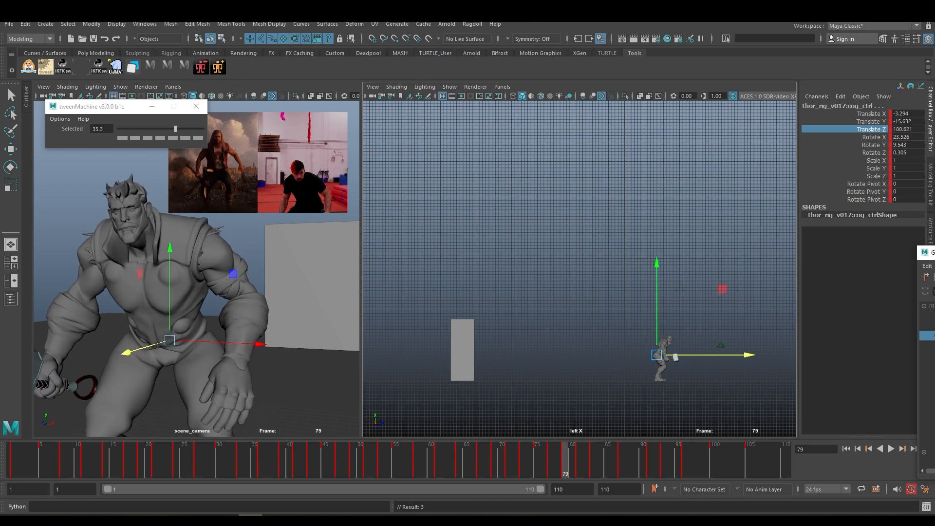
key(ctrl+z)
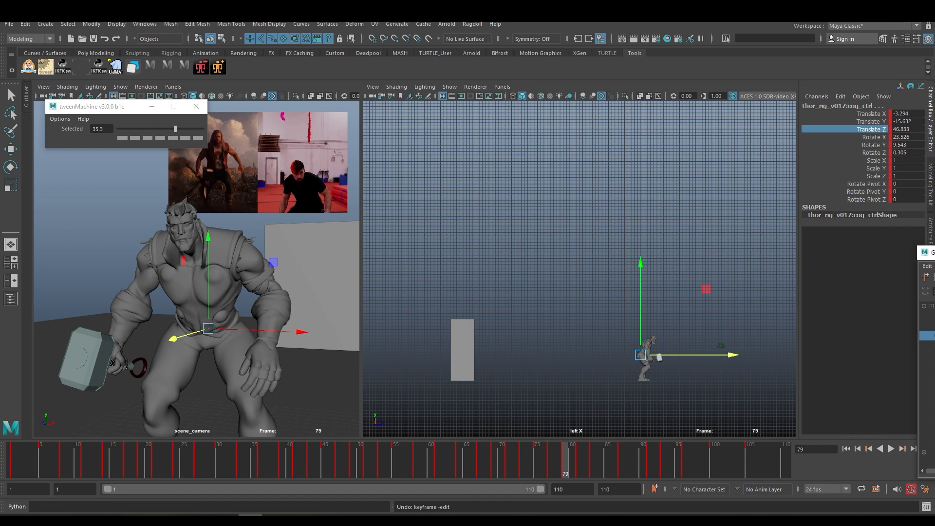
key(ctrl+z)
key(ctrl+z)
key(ctrl+z)
key(ctrl+z)
key(ctrl+z)
key(ctrl+z)
key(ctrl+z)
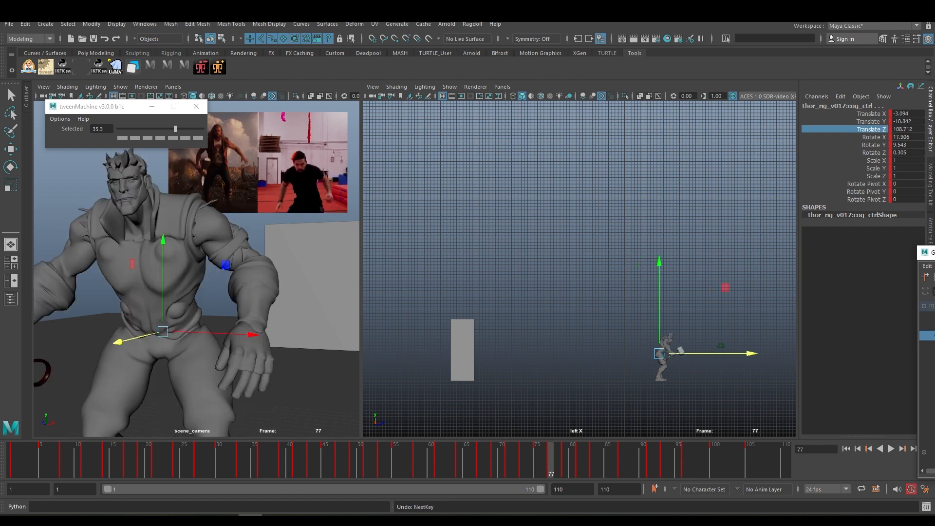
key(ctrl+z)
key(ctrl+z)
key(ctrl+z)
key(ctrl+z)
key(ctrl+z)
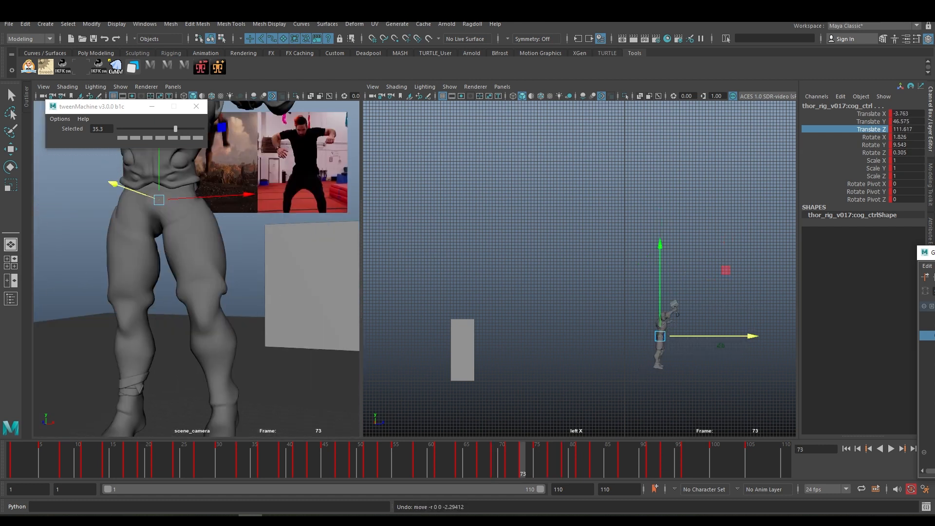
key(ctrl+z)
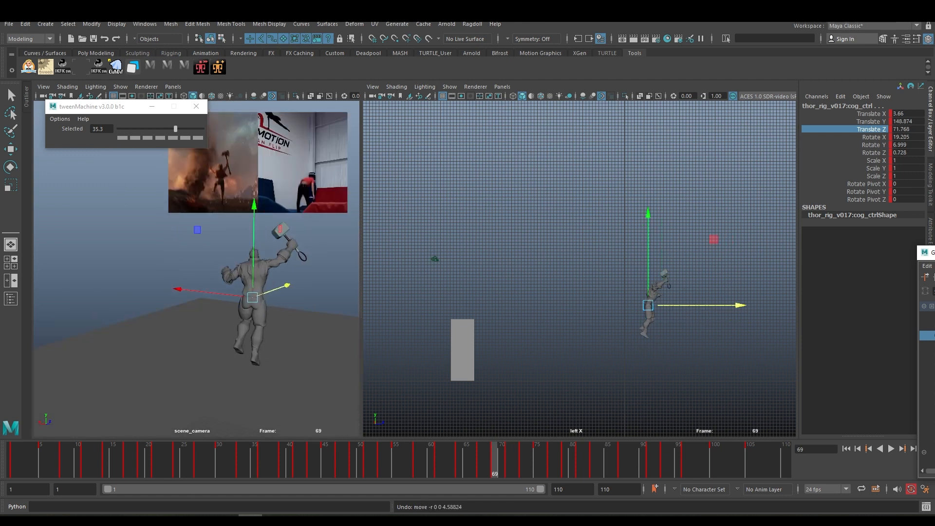
Shift the COG control toward the camera along Z from frame 69 through the landing keys
drag(740, 305, 751, 305)
key(period)
key(period)
key(period)
key(period)
key(period)
key(period)
key(period)
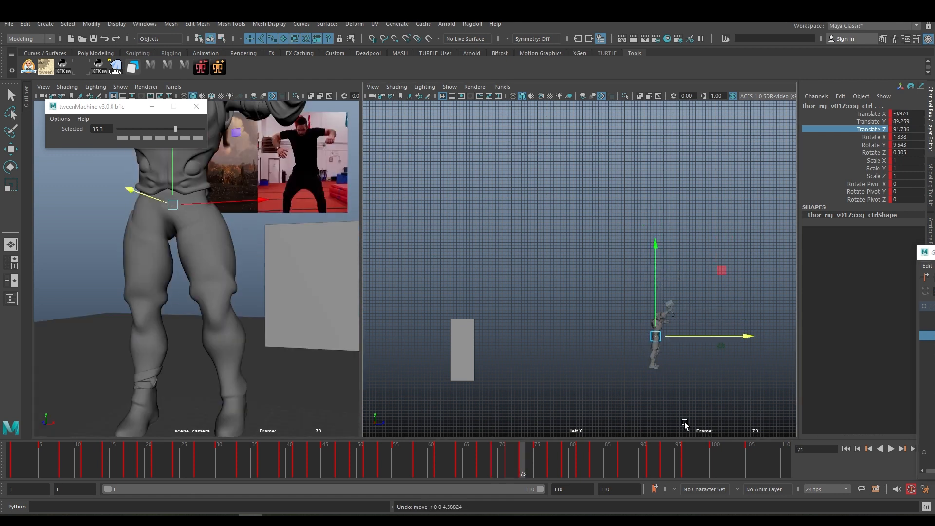
Scrub and step through the descent and landing up to frame 86, checking the shifted COG trajectory in both views
mouse_move(448, 444)
mouse_down()
mouse_move(457, 463)
mouse_move(533, 464)
mouse_move(479, 458)
mouse_move(511, 462)
mouse_up()
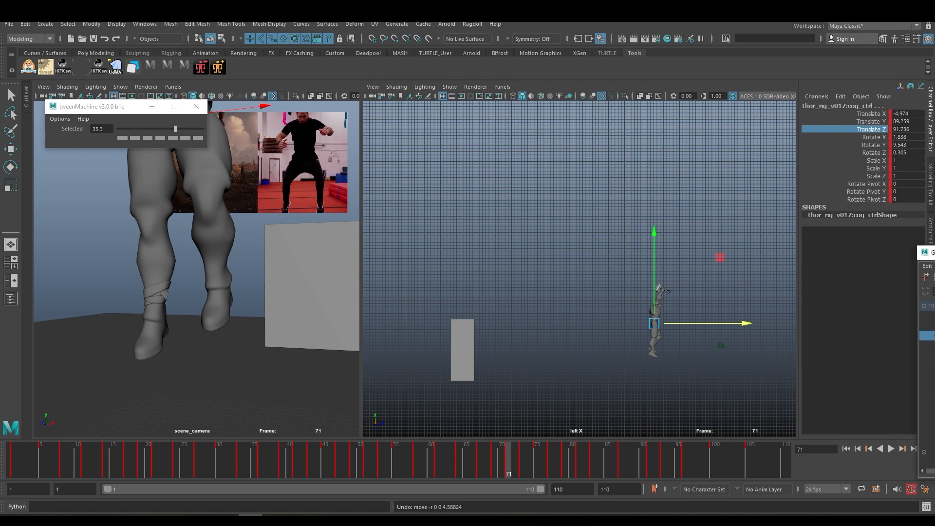
key(comma)
key(period)
key(period)
key(period)
key(period)
key(comma)
key(comma)
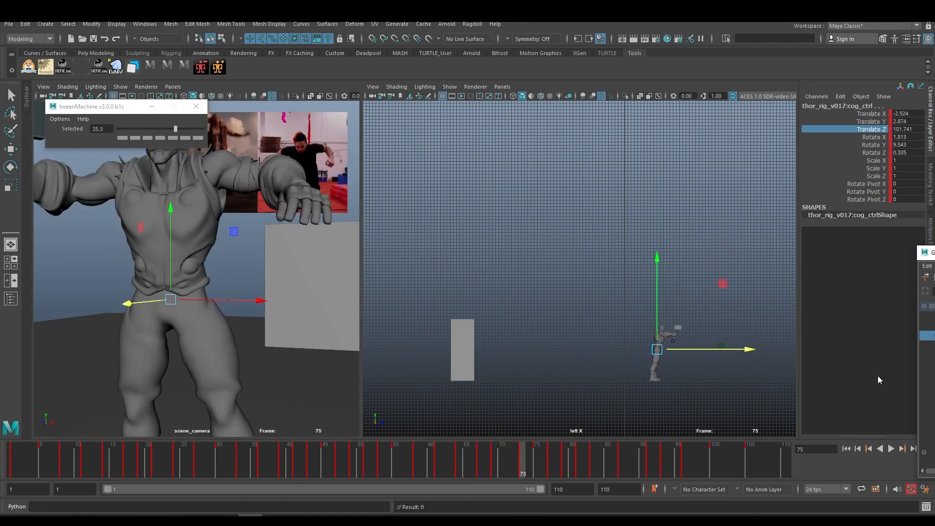
key(comma)
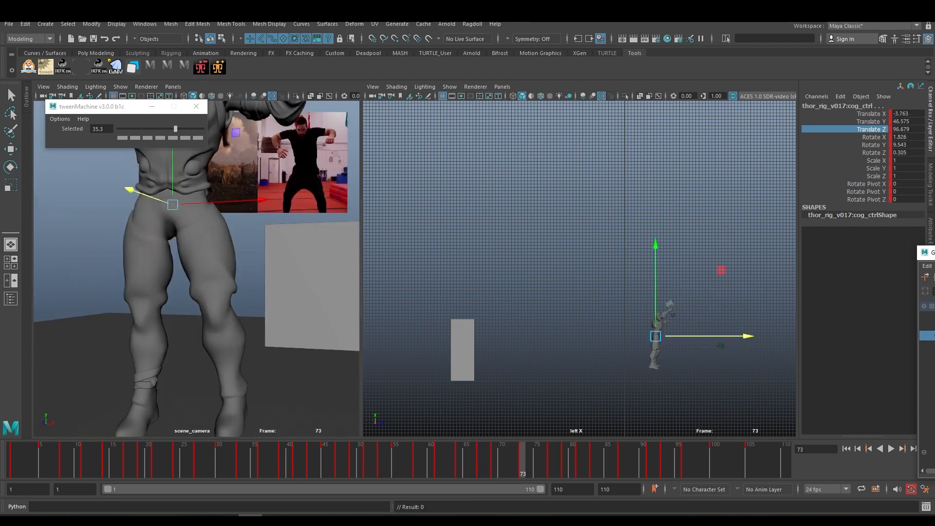
key(comma)
key(period)
key(period)
key(period)
key(period)
key(period)
drag(546, 447, 603, 456)
Select the scene camera in the left orthographic view and go to its key at frame 83
key(w)
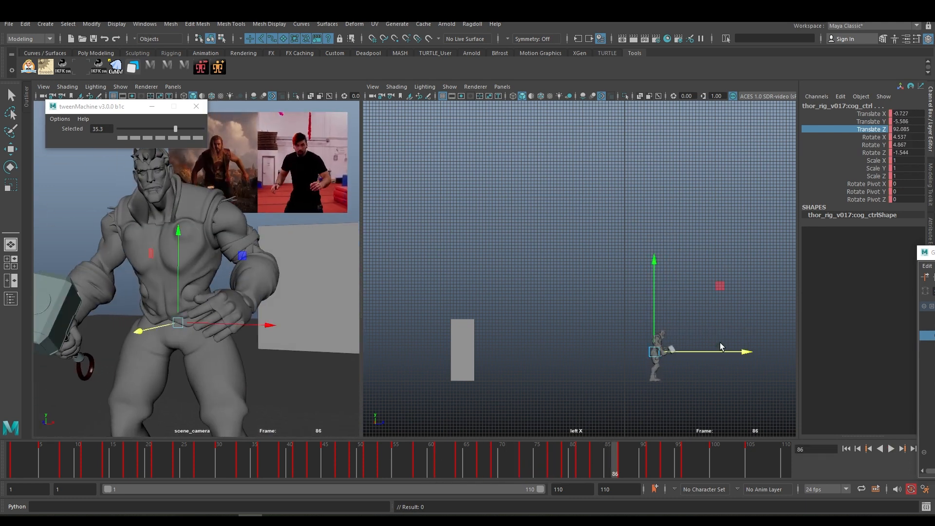
click(720, 342)
key(comma)
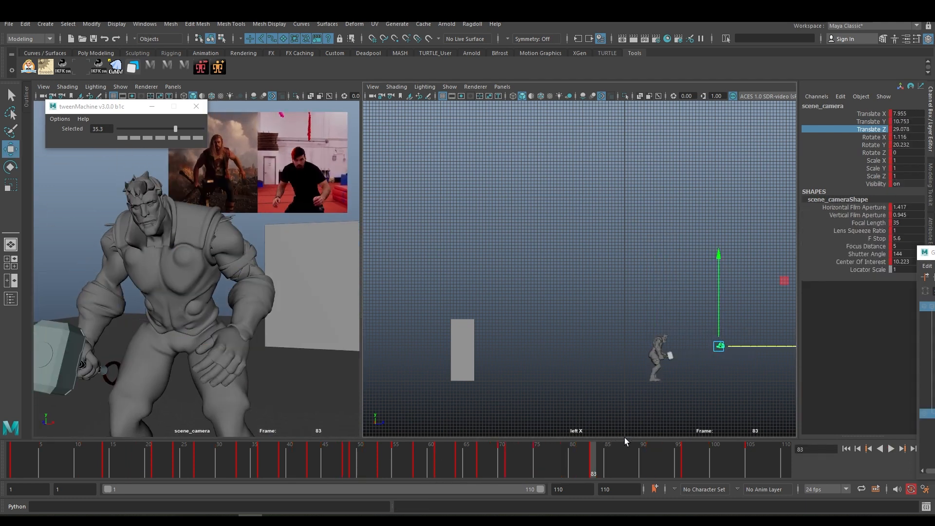
Turn on the masked 1920 x 1080 resolution gate in the scene camera view and enlarge that view to fill the workspace
click(124, 98)
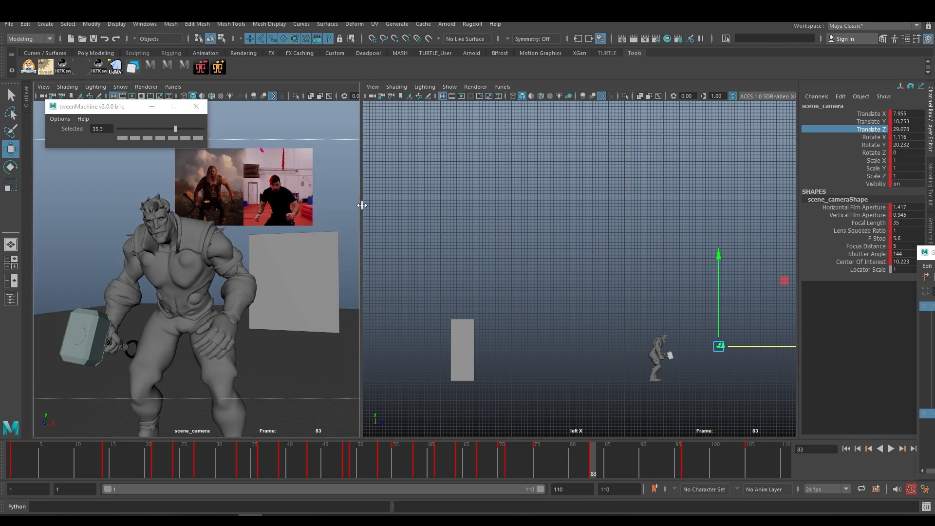
drag(362, 205, 504, 200)
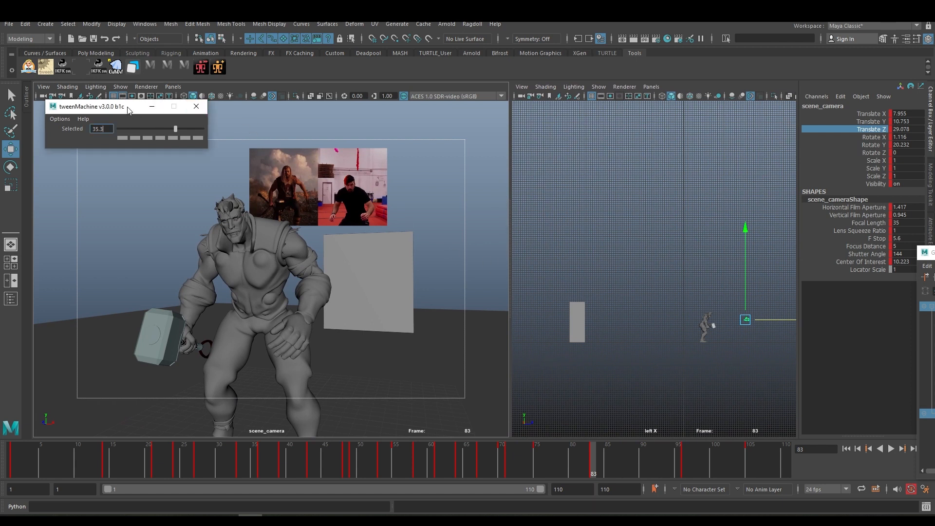
drag(129, 110, 365, 45)
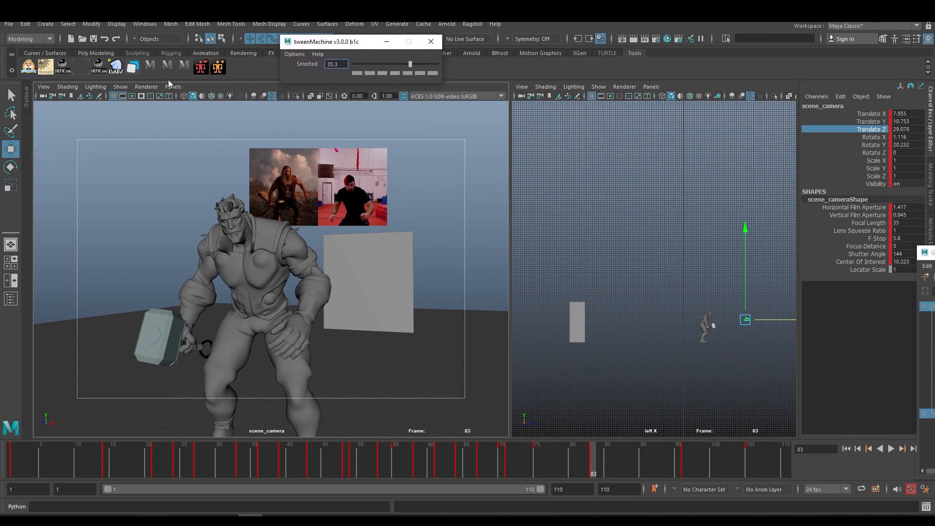
click(132, 96)
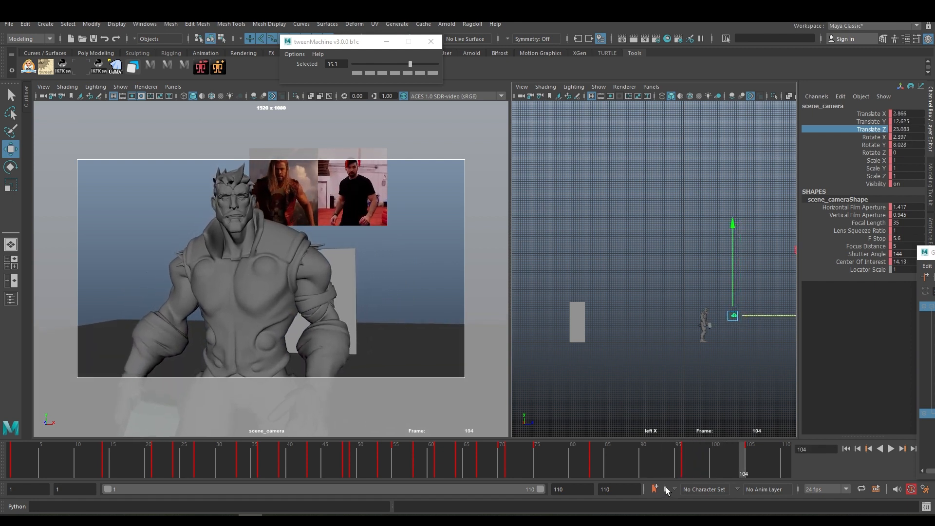
key(space)
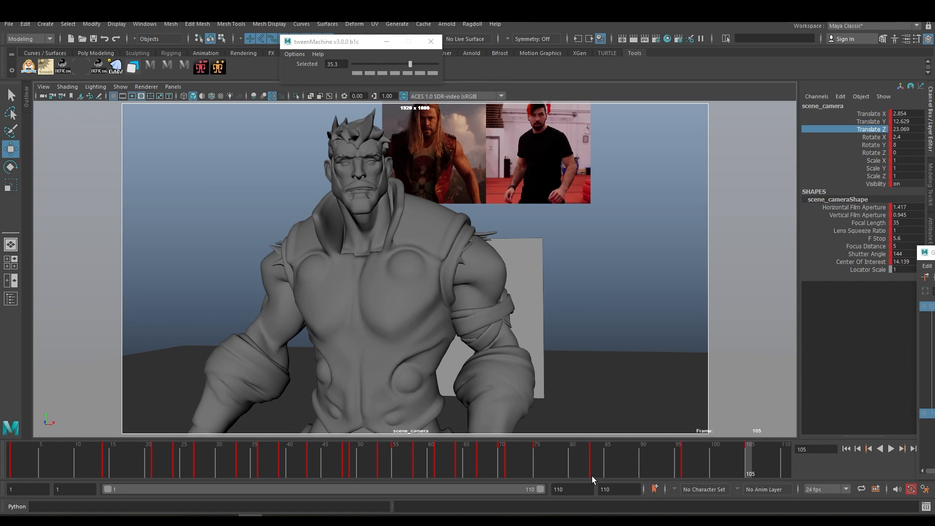
Save the scene and playblast the 110-frame animation from the scene camera as Blocking.mov
click(8, 25)
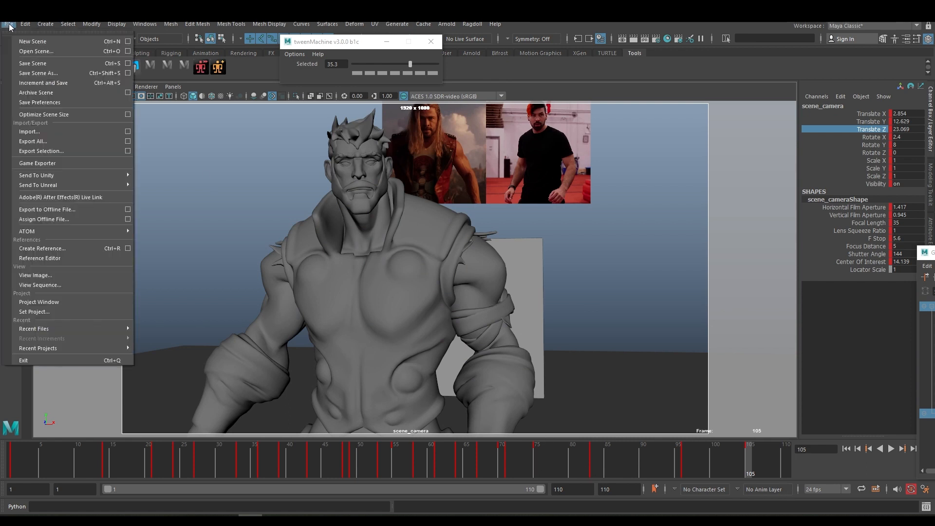
click(20, 64)
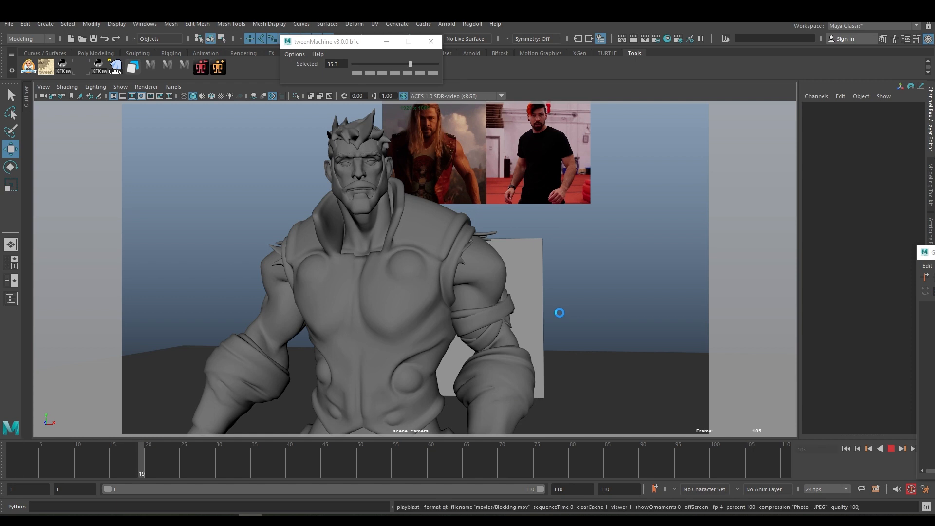
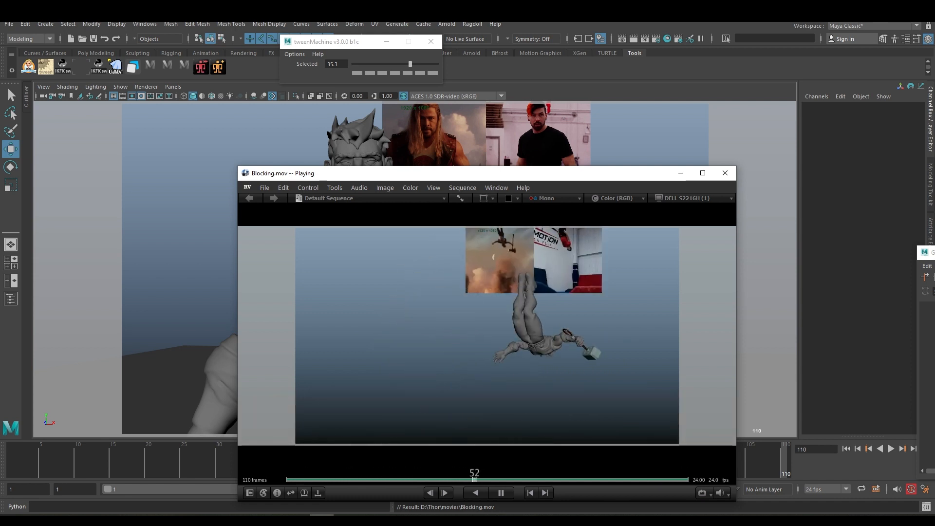
Play Blocking.mov in RV and scrub to frame 55 to review the upside-down part of the flip
key(space)
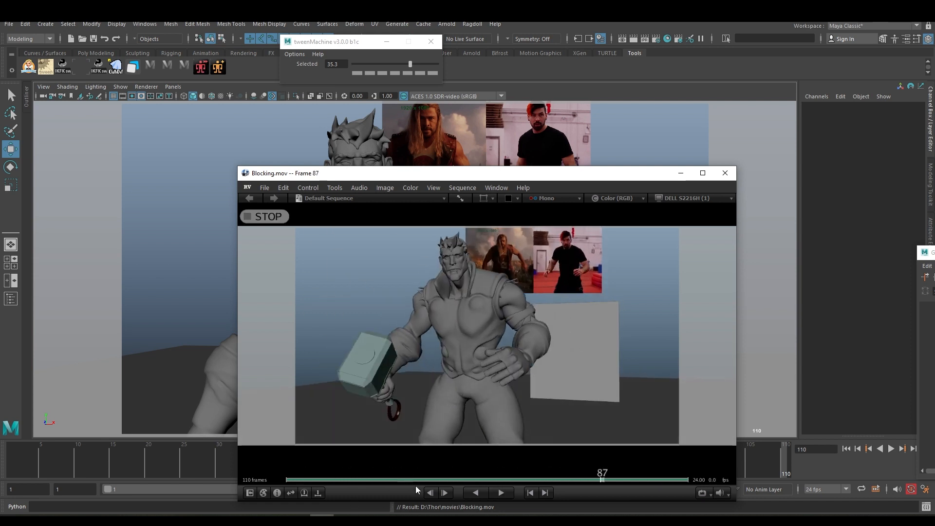
click(423, 481)
key(space)
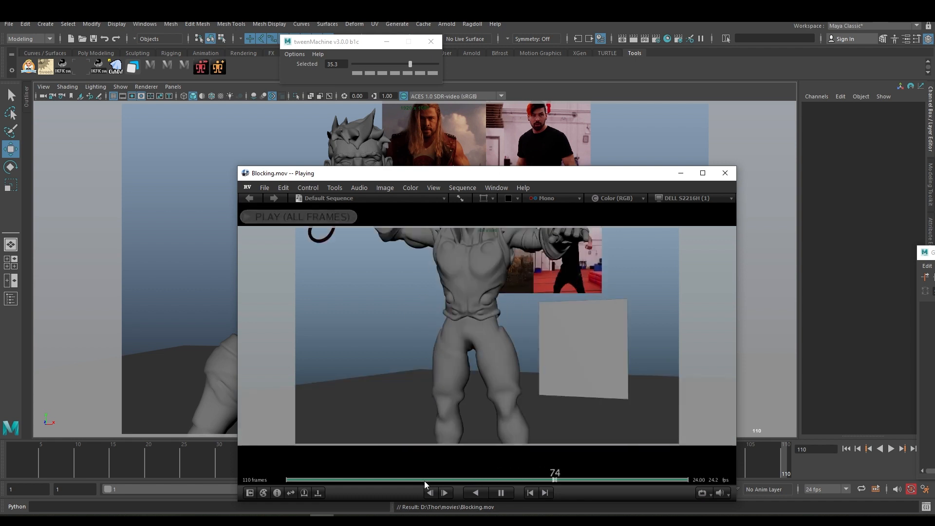
drag(425, 482, 486, 479)
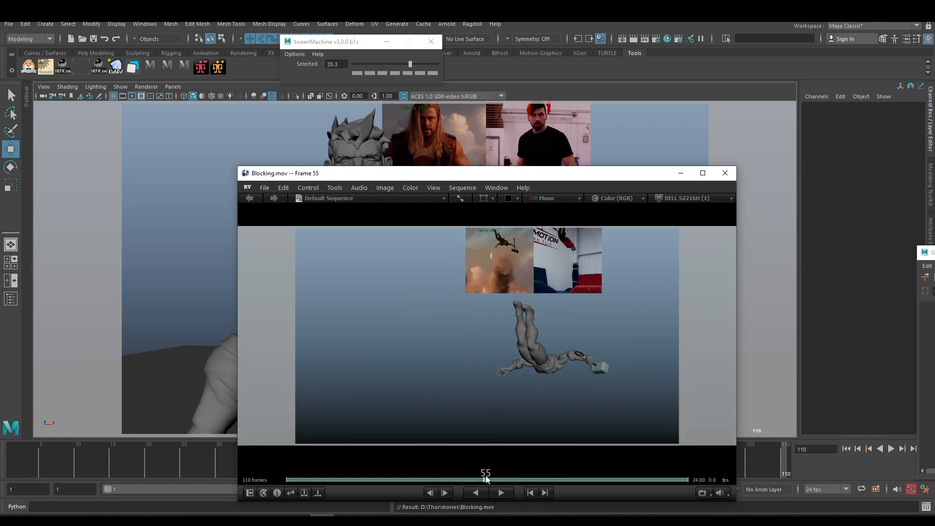
Replay Blocking.mov through the flip and close the RV review window to return to Maya
key(space)
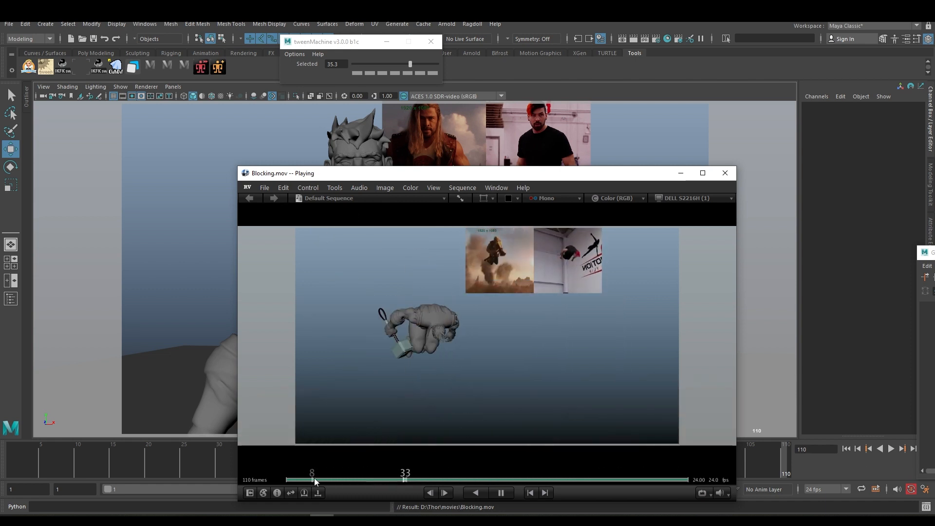
key(space)
click(725, 174)
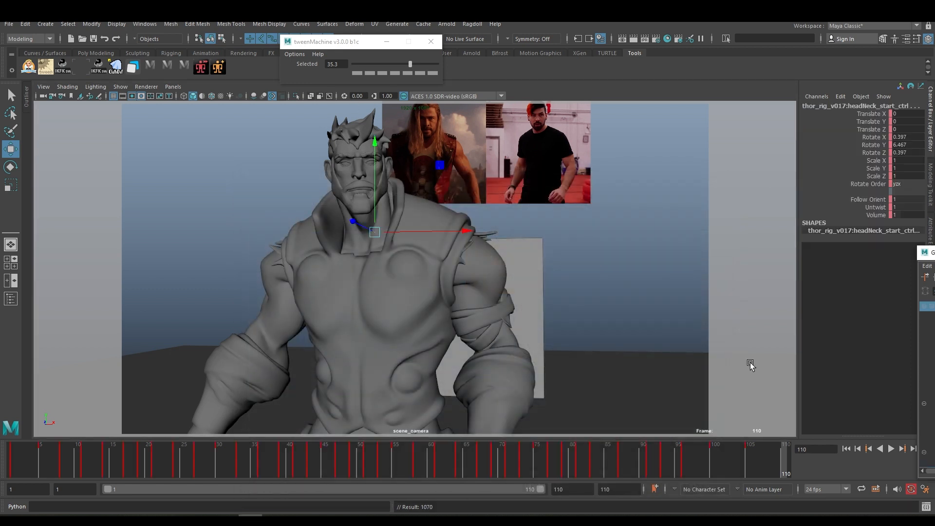
Scrub the scene camera animation to frame 87 and play the shot to check the landing and final walk toward camera
drag(176, 453, 629, 427)
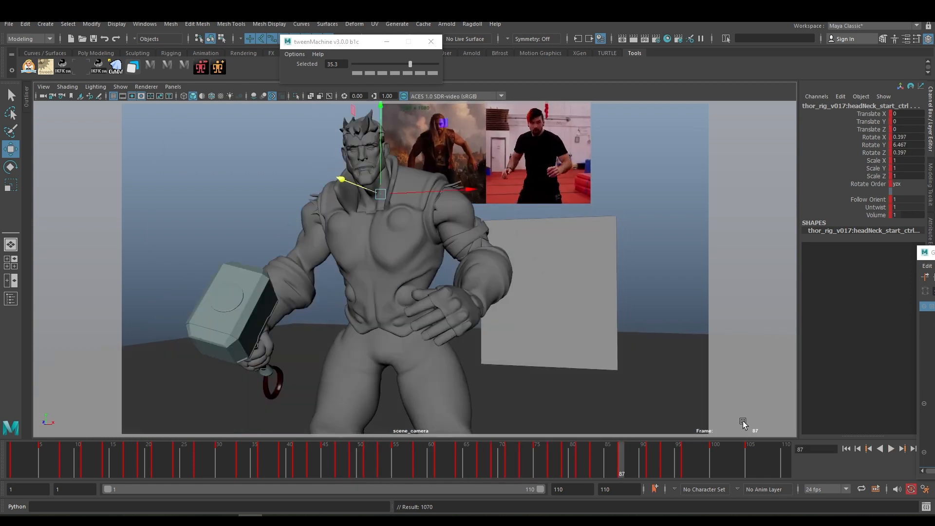
click(890, 448)
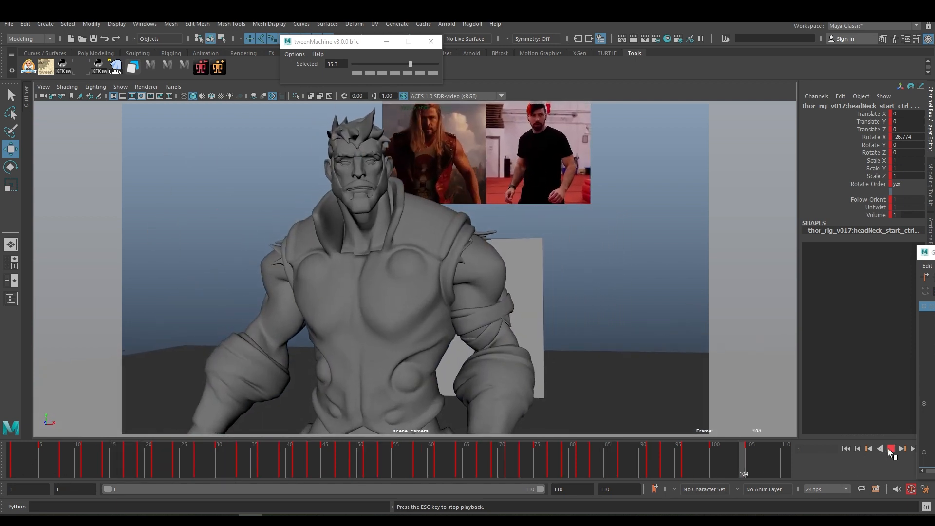
click(889, 448)
Step through the keyed poses from frame 5 to about frame 17 to review the crouch and take-off
drag(6, 457, 45, 457)
key(s)
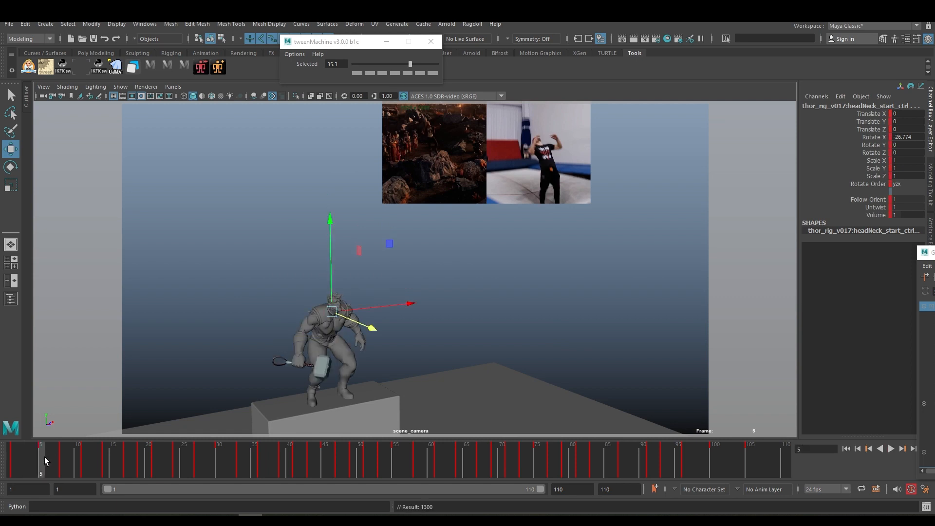
key(comma)
key(period)
key(period)
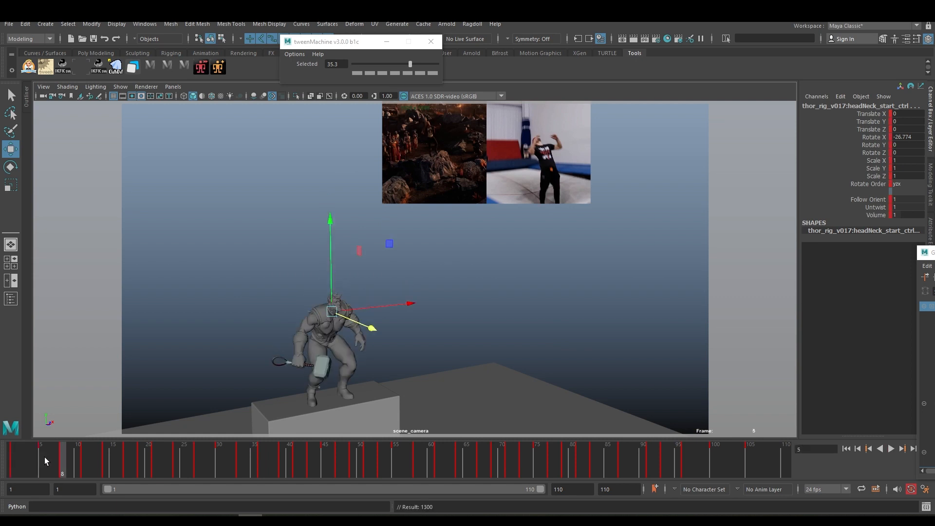
key(period)
key(period)
key(period)
key(period)
key(period)
key(period)
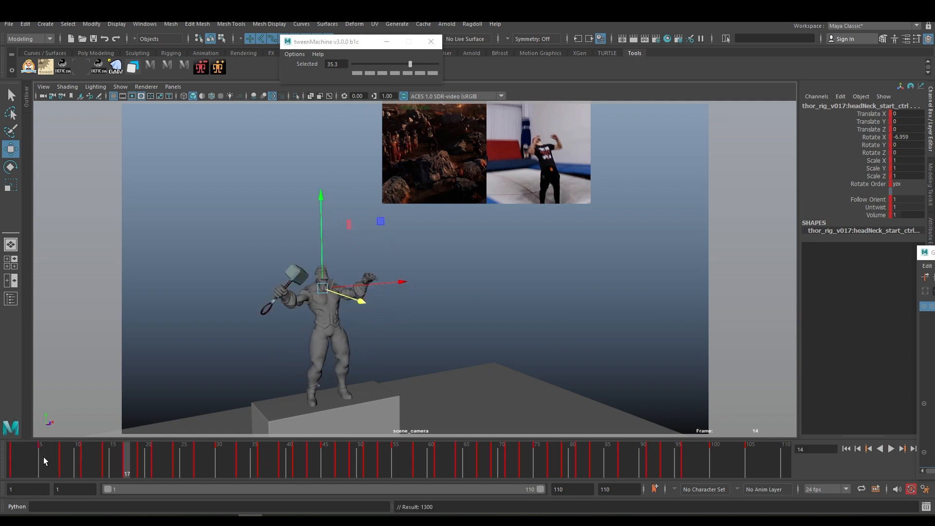
key(period)
key(period)
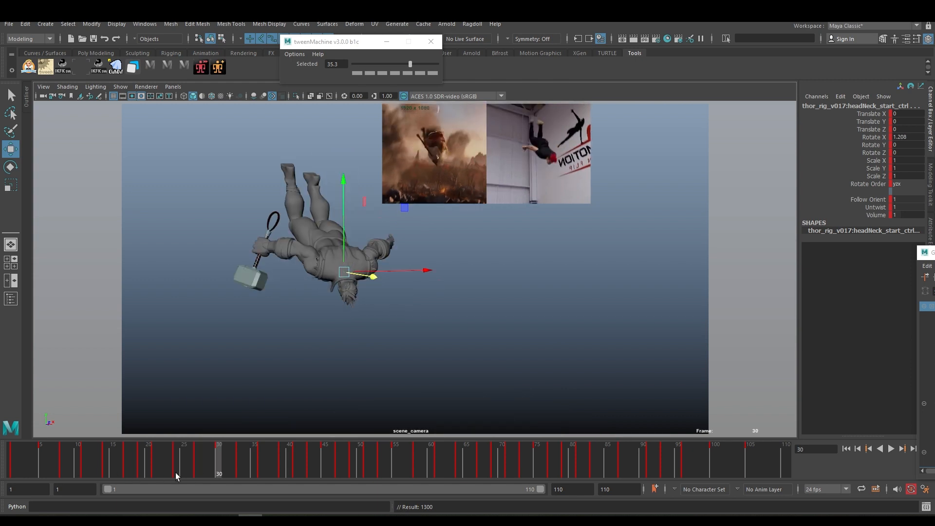
Scrub from the tucked flip at frame 40 past the landing at frame 87 to the end of the shot
drag(232, 457, 290, 457)
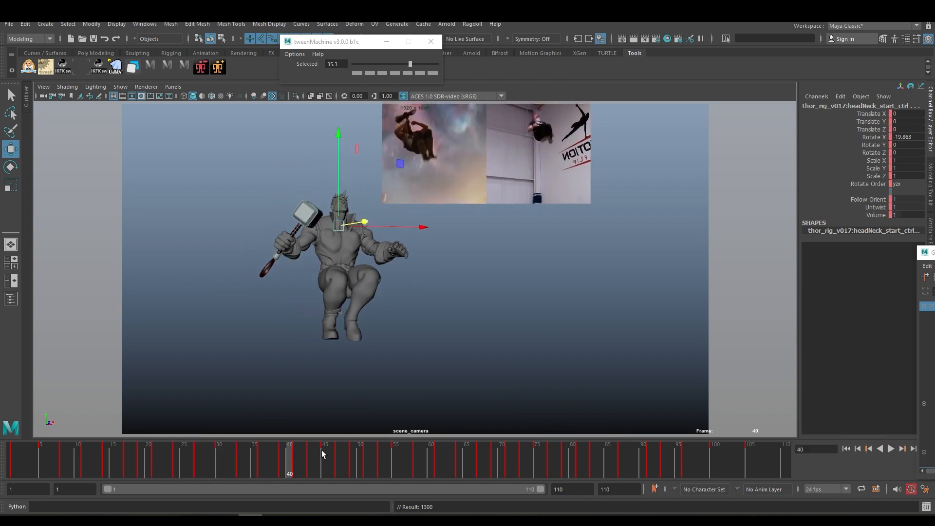
mouse_move(306, 458)
mouse_down()
mouse_move(619, 449)
mouse_move(619, 465)
mouse_up()
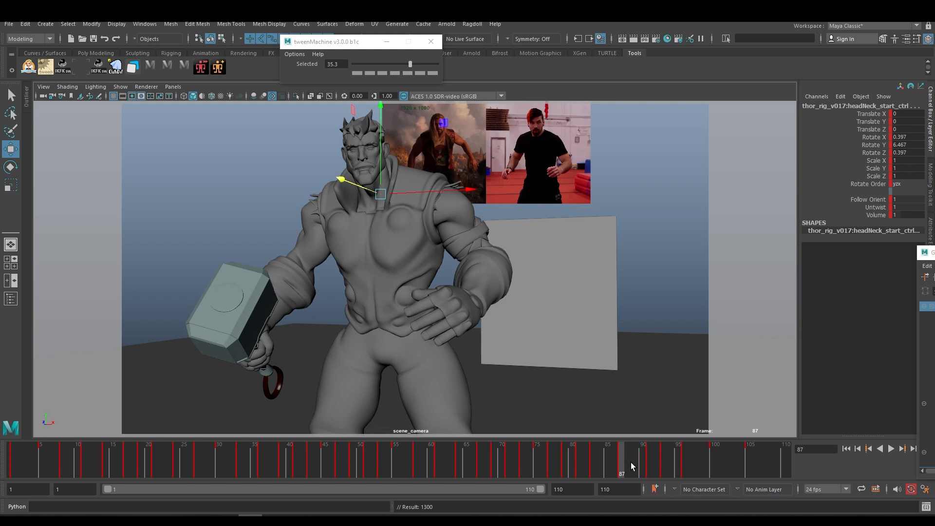
drag(620, 461, 756, 452)
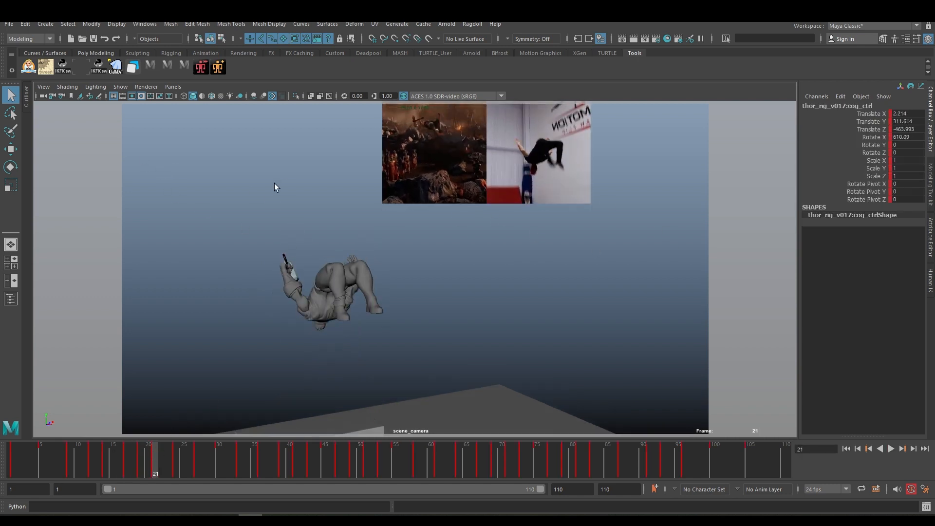
Select the scene camera and show the scene camera and perspective views side by side
click(40, 97)
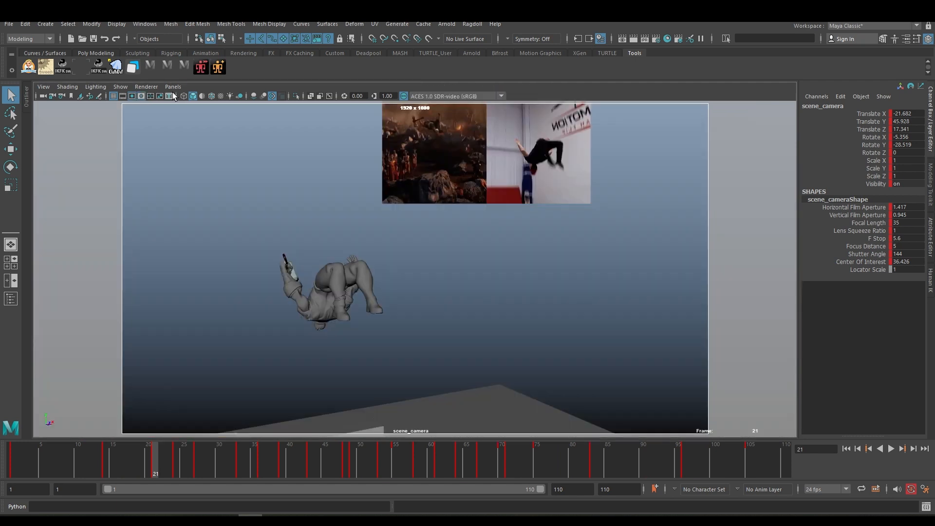
click(172, 87)
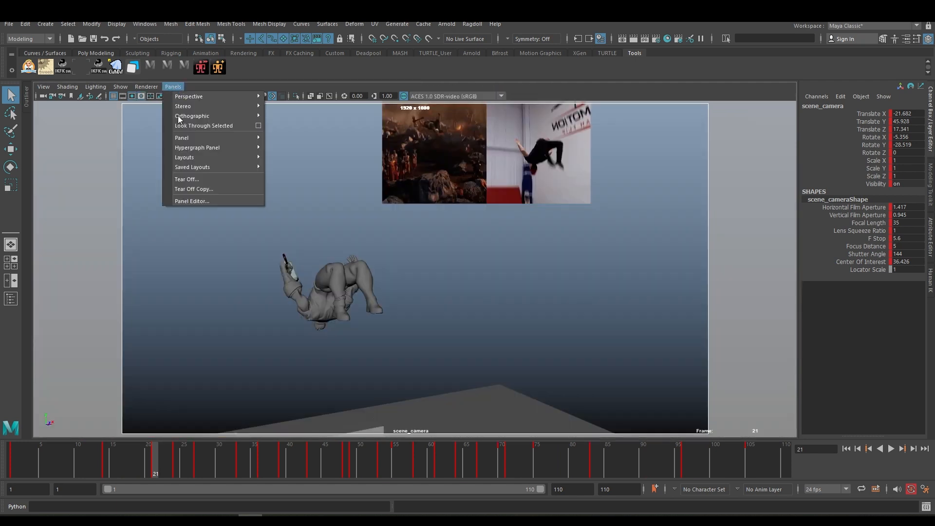
mouse_move(194, 156)
click(314, 166)
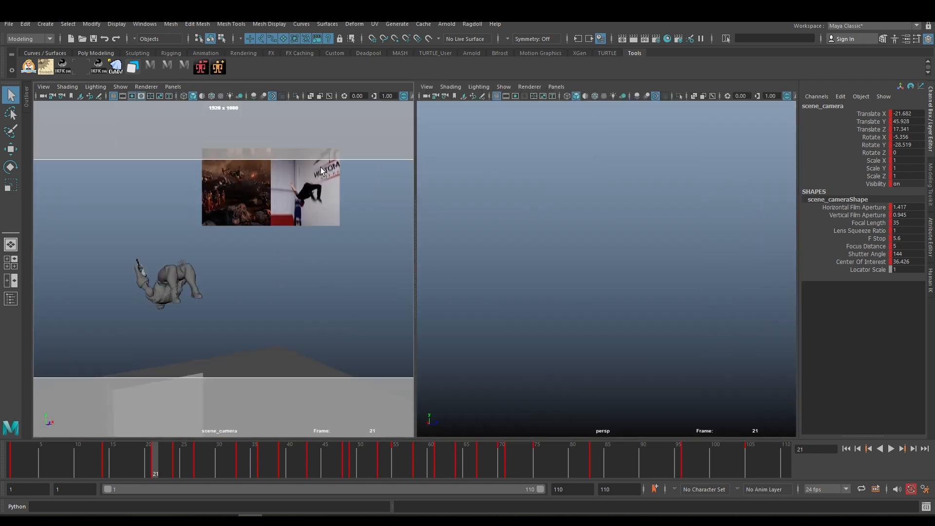
Frame the scene camera in the perspective view, widened so the character, platform and reference images are also in view
key(f)
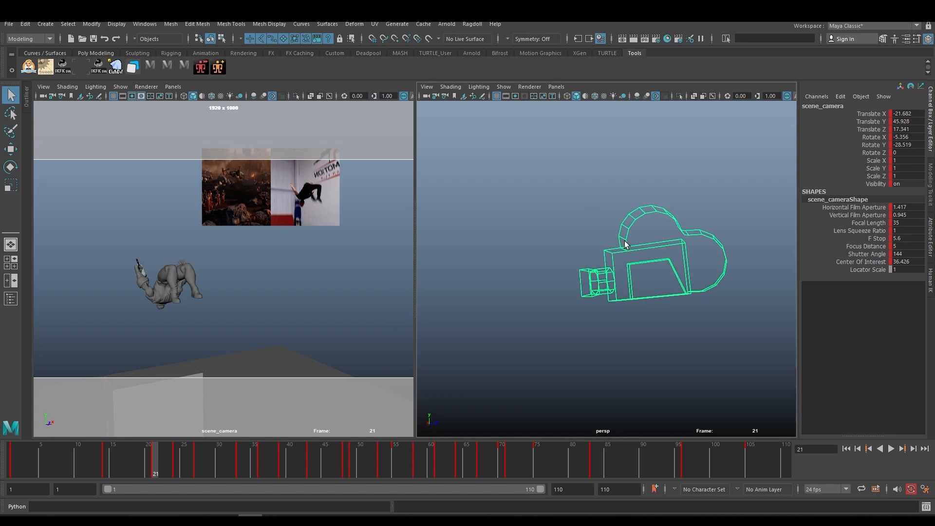
scroll(656, 254, down, 5)
key(space)
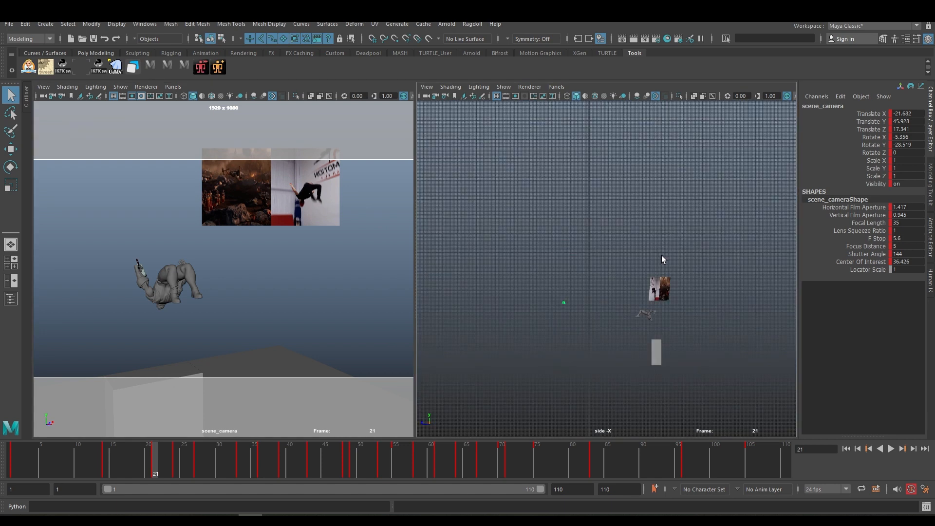
alt+right_drag(636, 278, 600, 293)
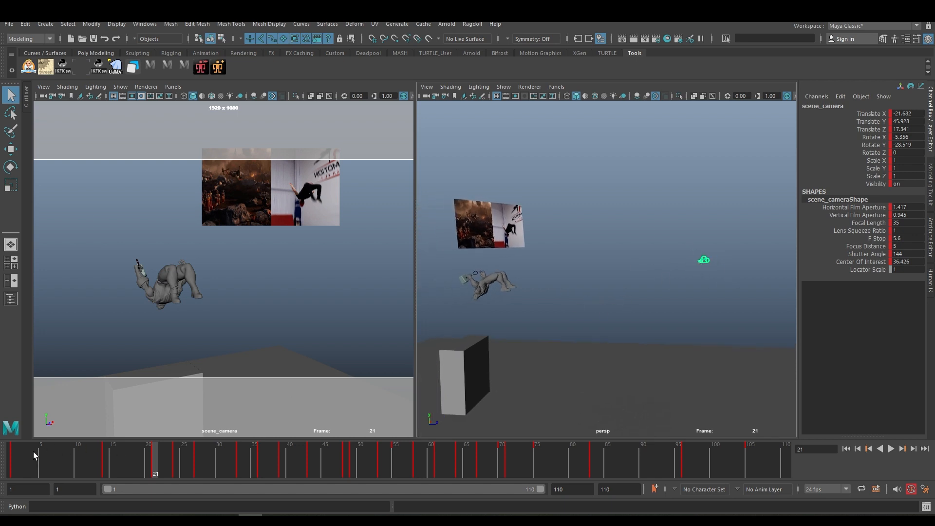
Examine the scene camera's movement up to frame 48 and its animation curves in the Graph Editor
drag(33, 452, 349, 455)
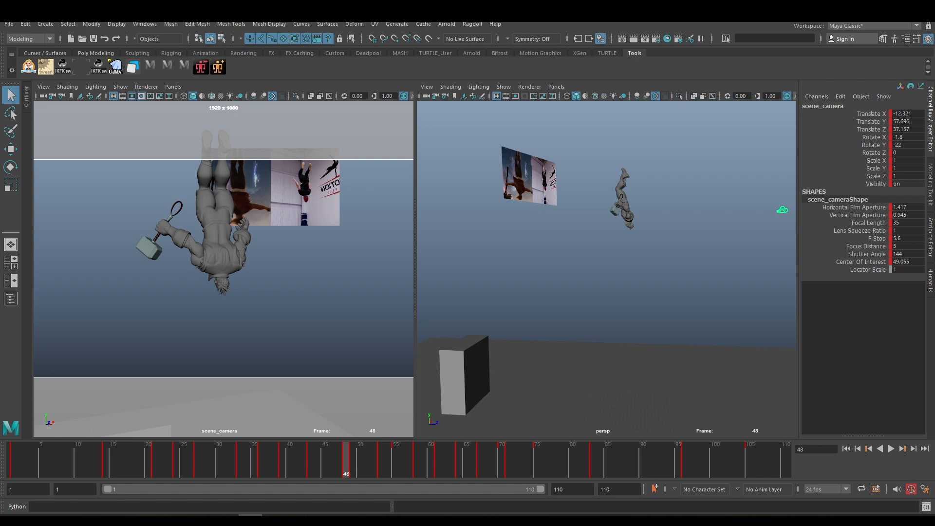
key(g)
click(628, 221)
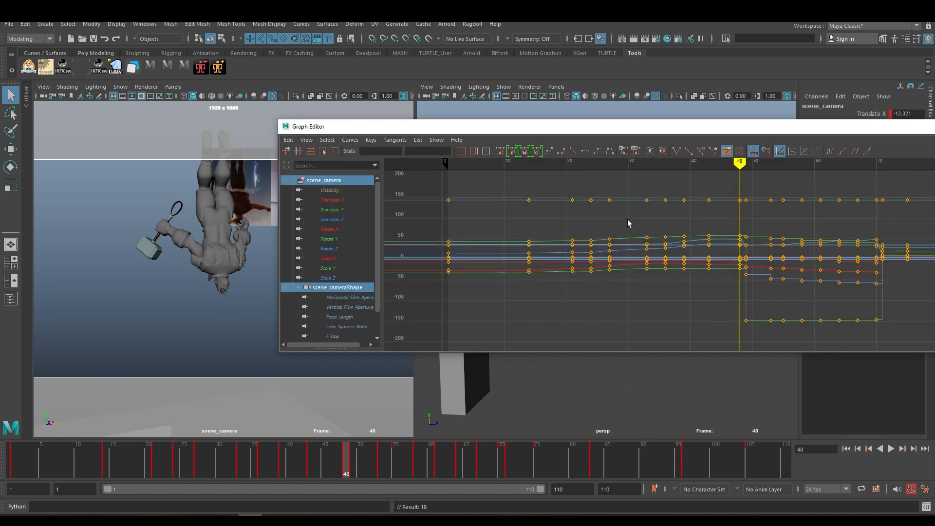
scroll(652, 257, up, 2)
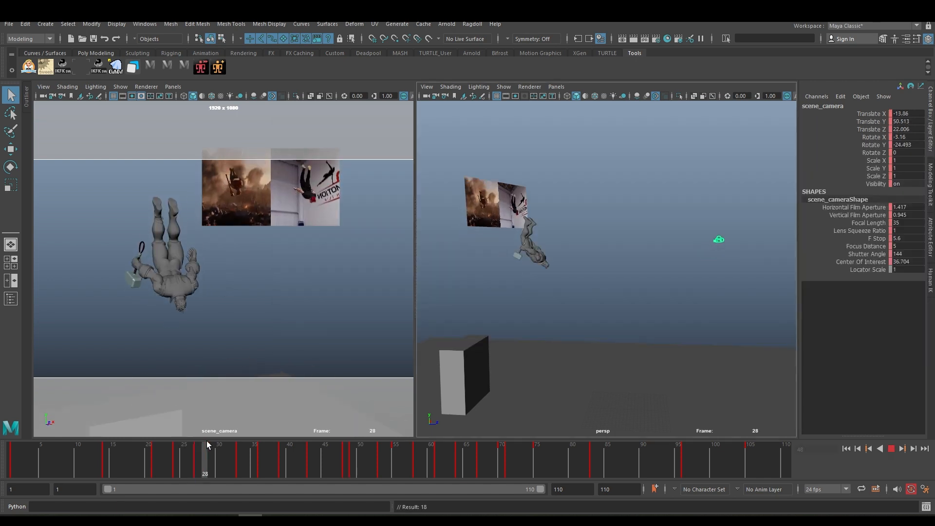
drag(332, 439, 203, 439)
Select the full rig's keys from frame 1 to 51 in the Graph Editor and convert their stepped tangents to smooth ones
click(600, 245)
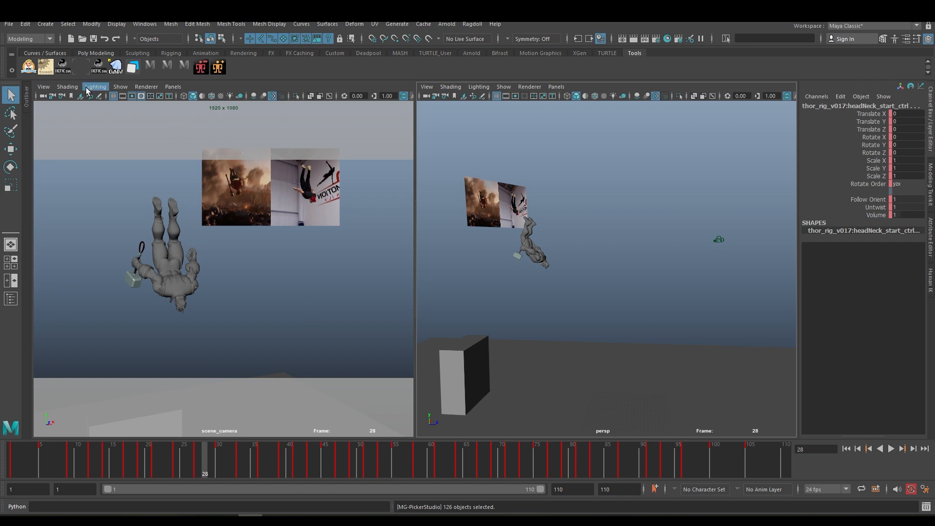
drag(587, 164, 793, 334)
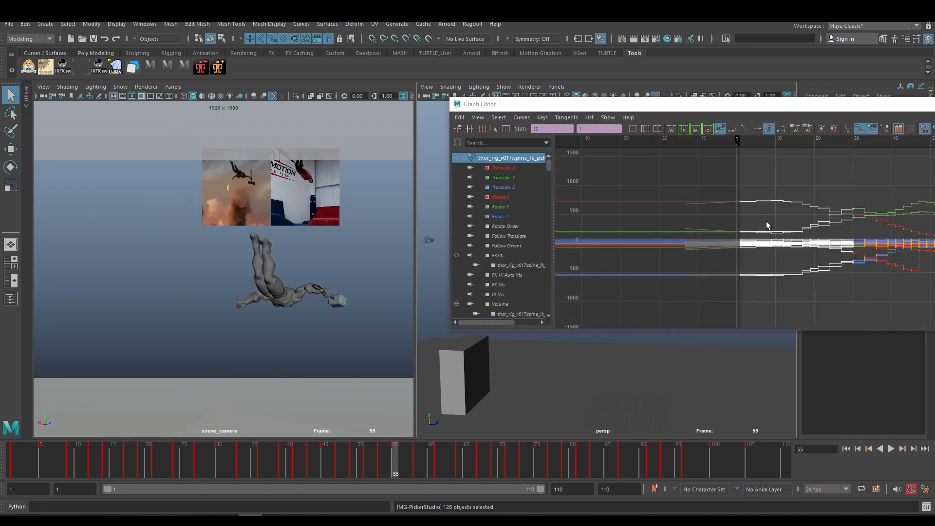
alt+middle_drag(766, 221, 693, 207)
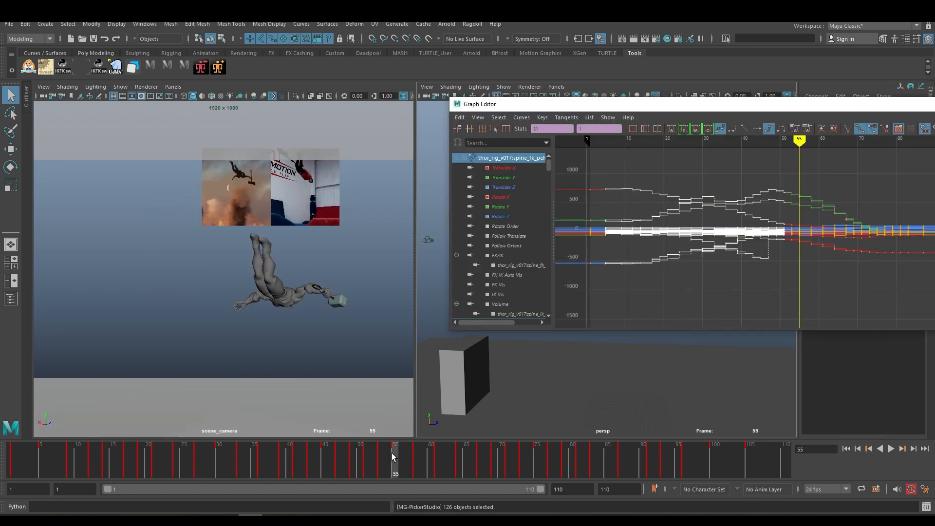
drag(392, 456, 367, 457)
drag(587, 174, 788, 298)
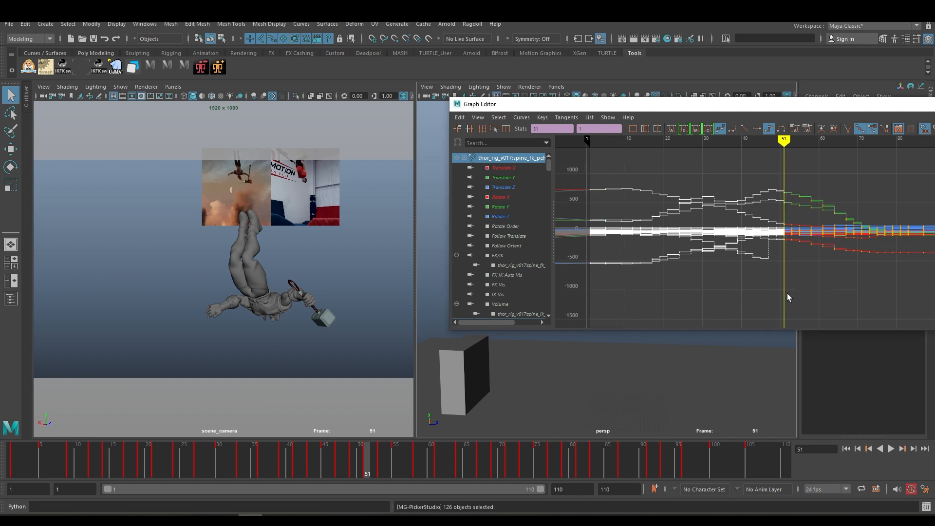
click(672, 129)
Rework the anticipation pose at frame 9, lowering the body into a deeper crouch with the torso bent further forward
click(36, 456)
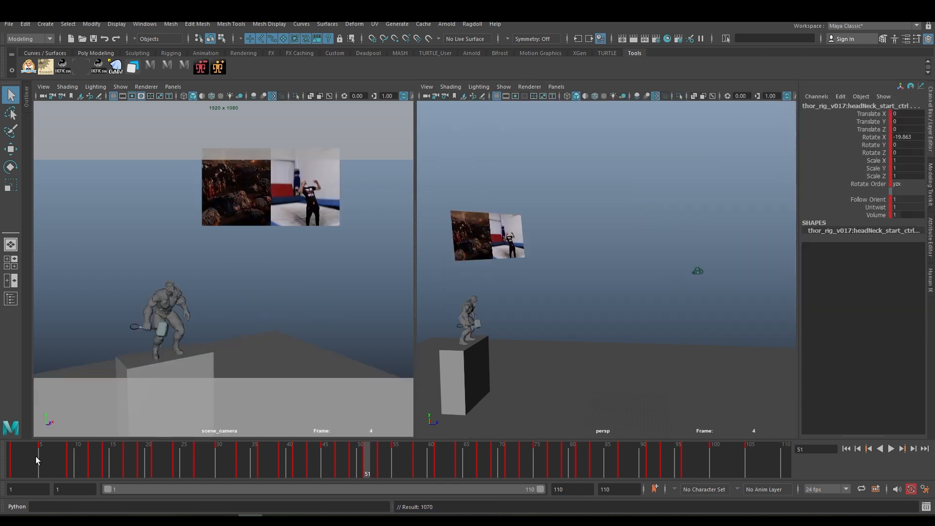
mouse_move(36, 457)
mouse_down()
mouse_move(104, 457)
mouse_move(40, 458)
mouse_up()
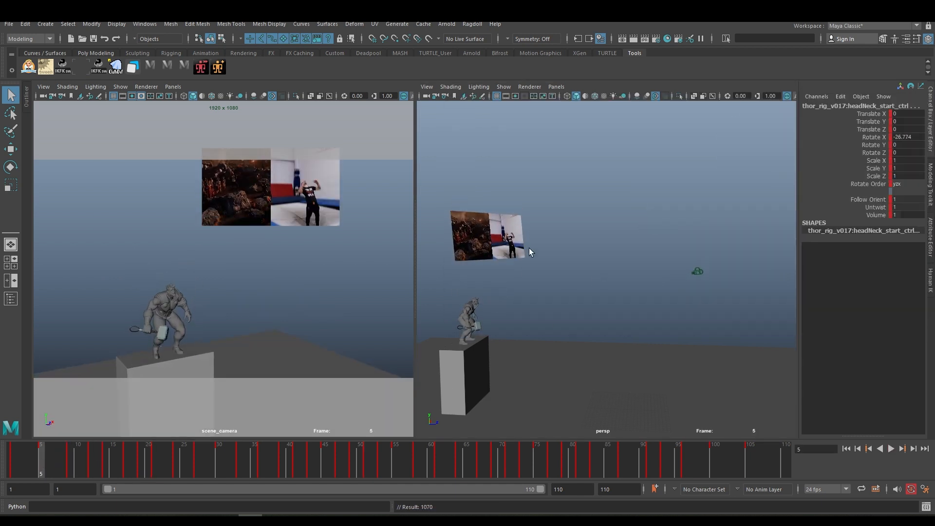
scroll(529, 252, up, 6)
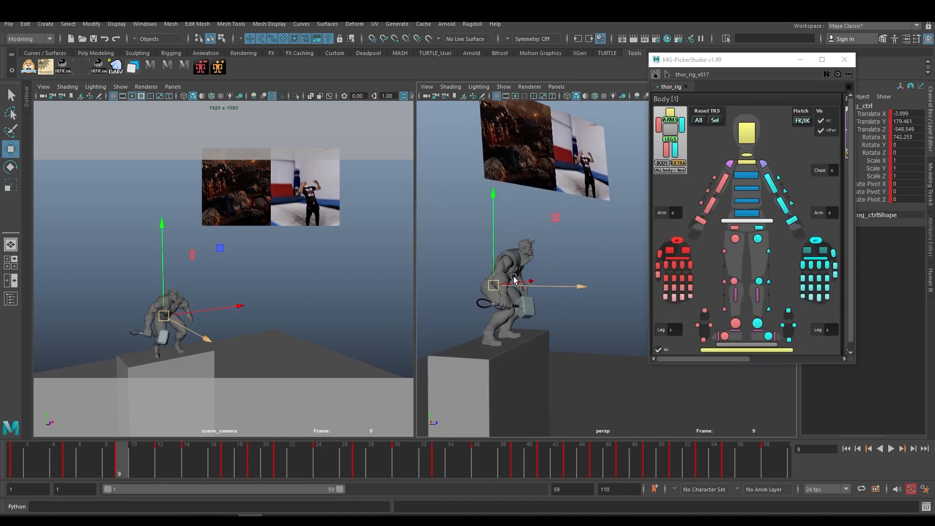
alt+drag(513, 279, 555, 279)
key(e)
click(752, 201)
key(w)
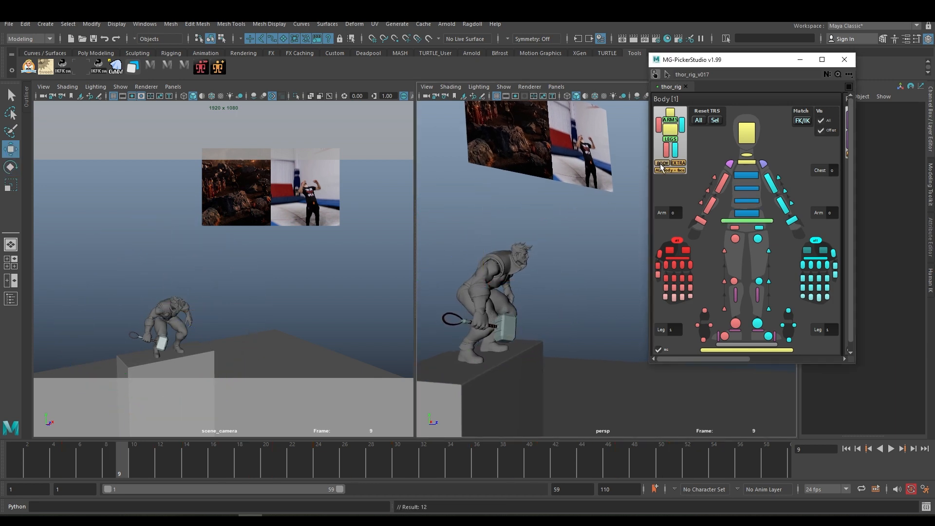
Select all body and face controls and flip between the keys around frames 9 and 12 to compare the crouch and jump poses
click(663, 170)
drag(723, 65, 724, 66)
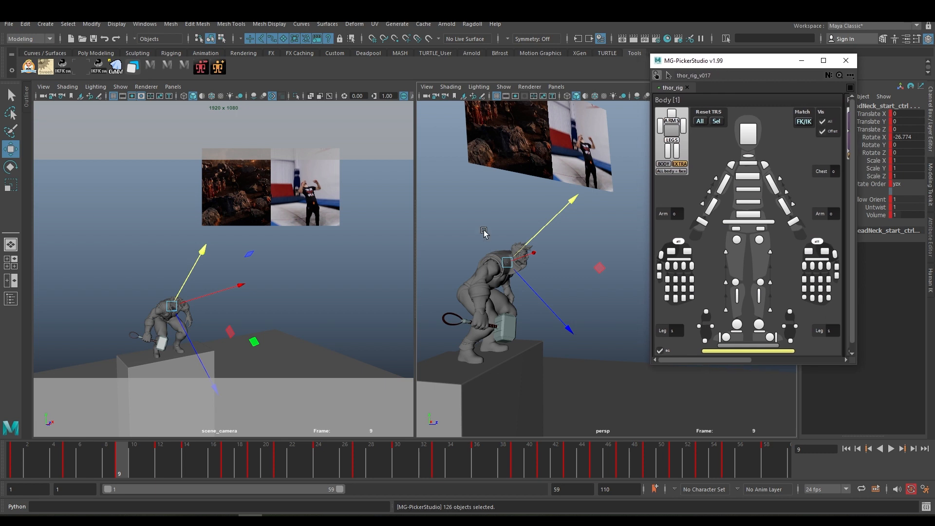
key(comma)
key(period)
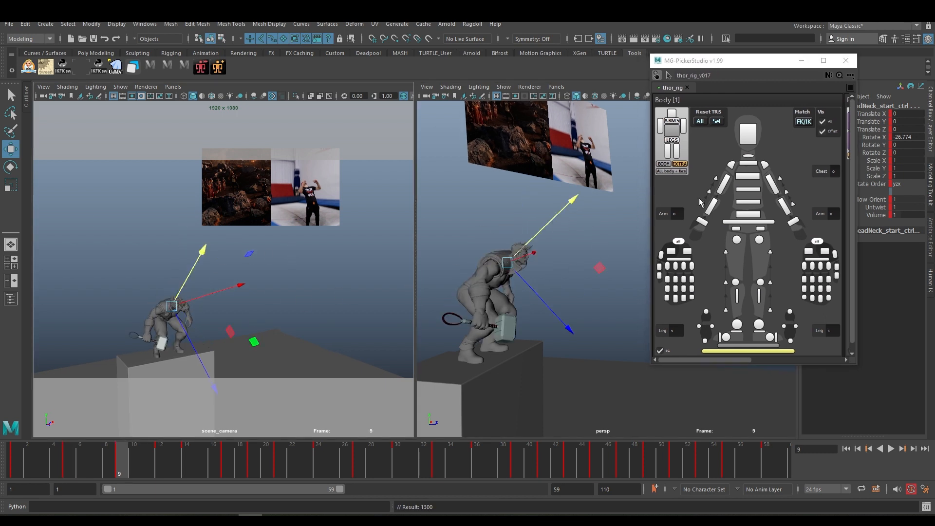
key(period)
key(comma)
key(period)
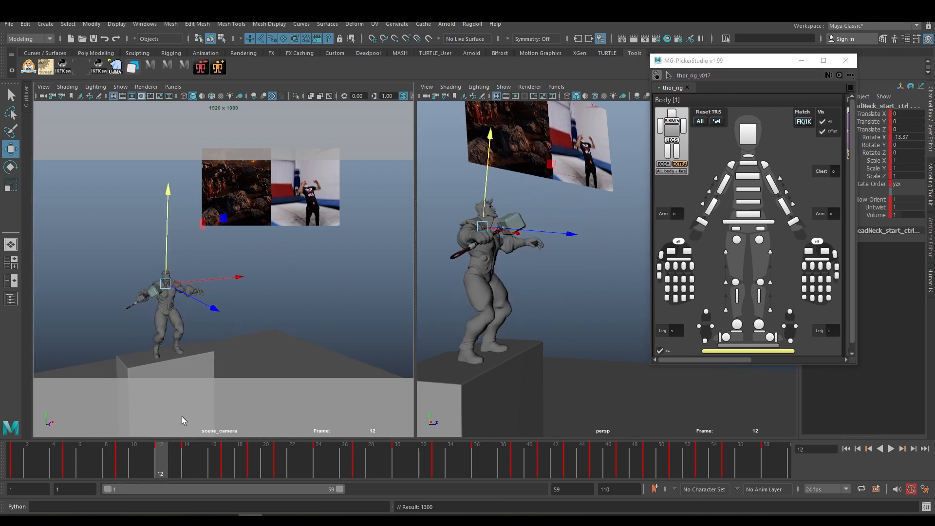
key(comma)
drag(183, 448, 185, 448)
key(comma)
key(comma)
key(period)
click(183, 451)
Step frame by frame back and forth around frames 8 to 15 to check the smoothed motion from crouch to take-off
key(alt+comma)
key(alt+comma)
key(alt+comma)
key(alt+comma)
key(alt+comma)
key(alt+comma)
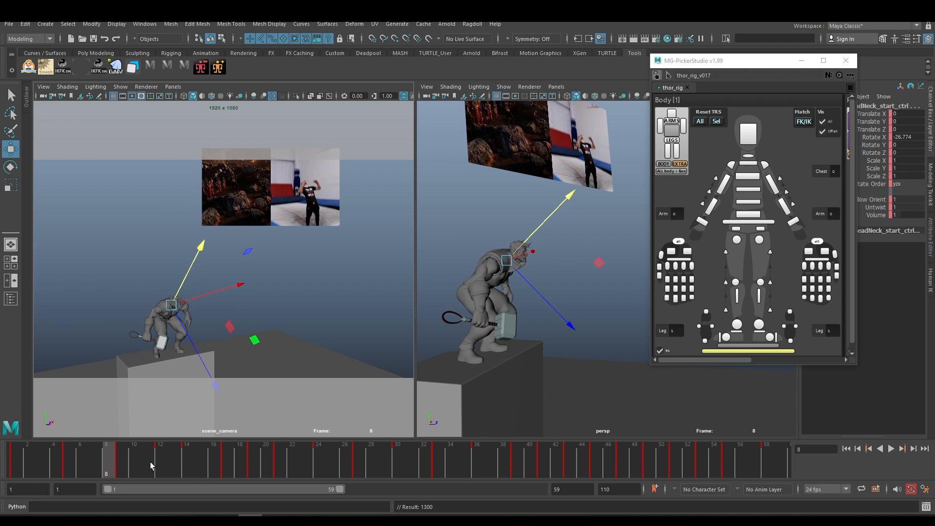
key(alt+period)
key(alt+period)
key(alt+period)
key(alt+period)
key(alt+period)
key(alt+period)
key(alt+period)
key(alt+comma)
key(alt+comma)
key(alt+comma)
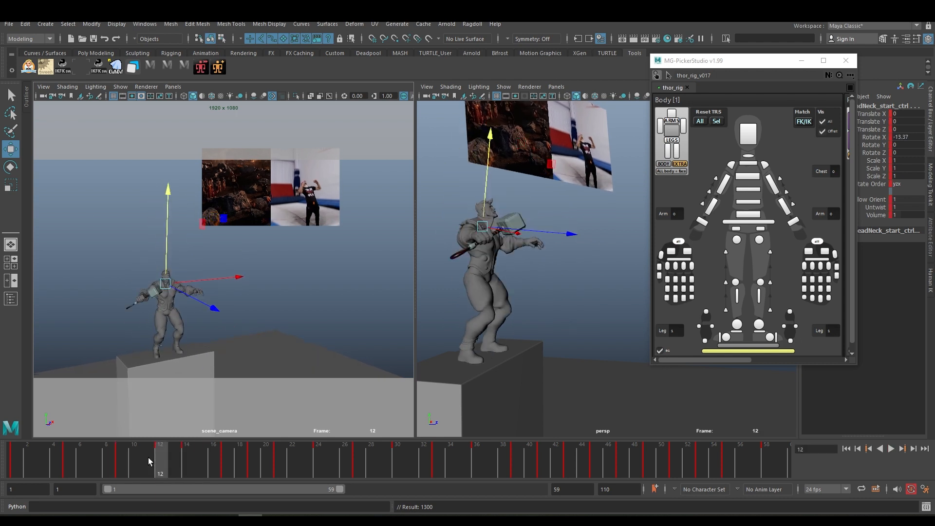
Mark the crouch key at frame 9 in the timeline and scrub the take-off through frame 17 to judge its timing
click(124, 456)
shift+click(127, 453)
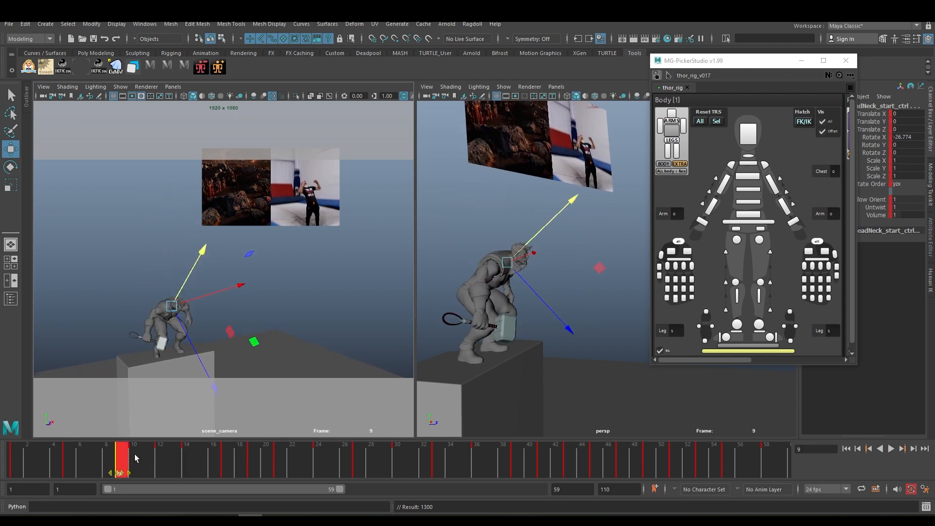
drag(72, 459, 227, 455)
shift+click(119, 457)
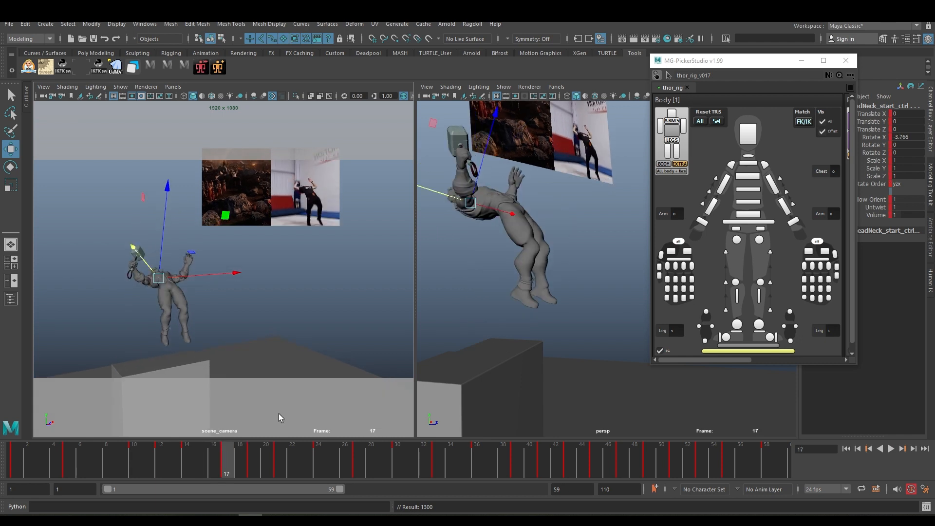
Scrub from the start to frame 15 and inspect the COG control's Translate Y keys around the take-off in the Graph Editor
drag(24, 460, 199, 462)
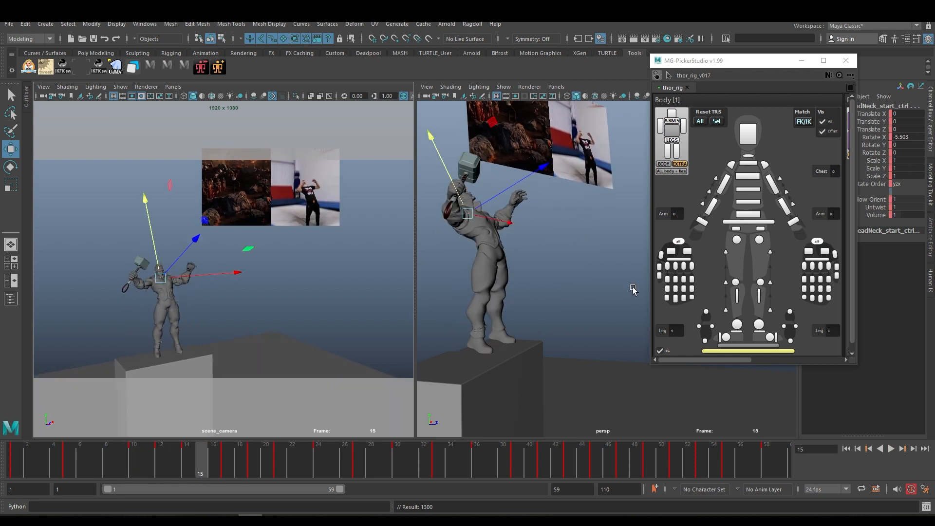
click(743, 222)
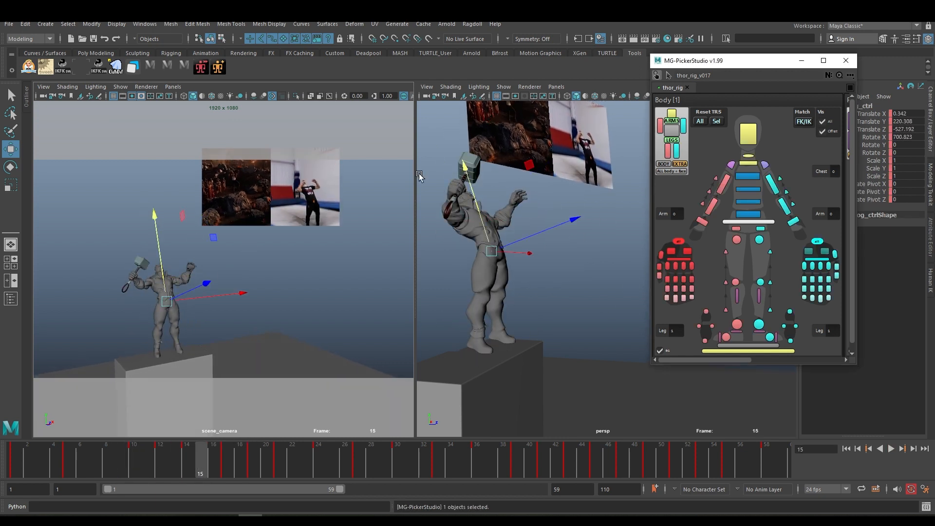
click(80, 65)
click(504, 178)
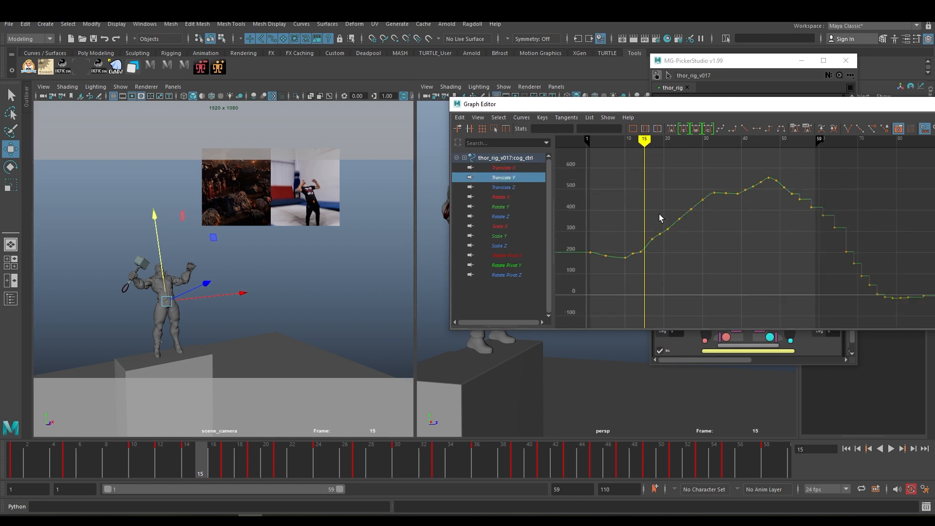
drag(622, 215, 686, 263)
key(f)
alt+middle_drag(710, 240, 637, 234)
scroll(697, 234, down, 5)
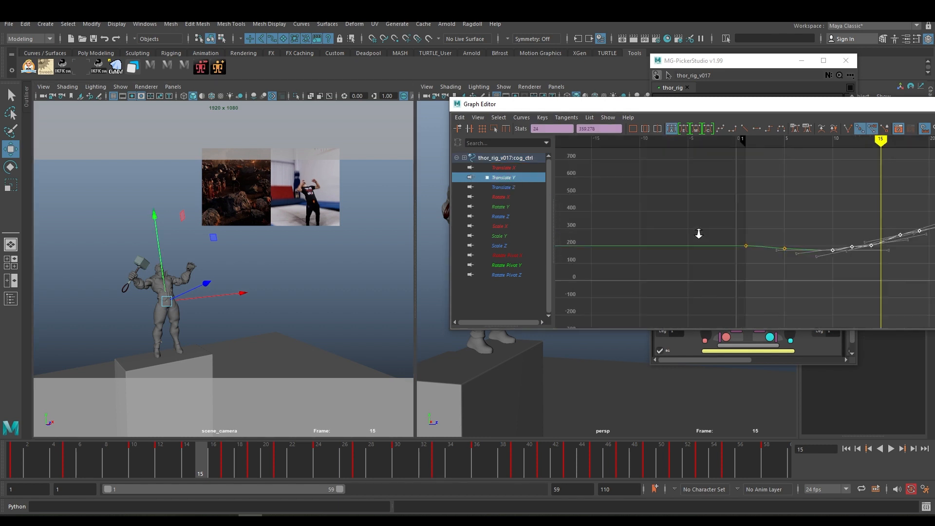
alt+middle_drag(714, 233, 604, 224)
alt+middle_drag(730, 235, 664, 244)
Step between the keys around frames 12 and 14 to compare poses with the Translate Y curve, and close the Graph Editor
key(comma)
key(comma)
key(comma)
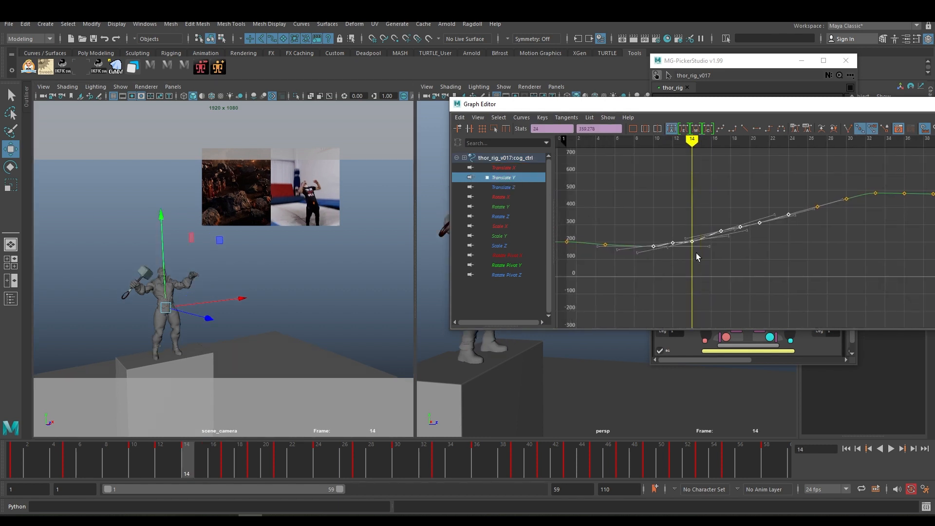
key(period)
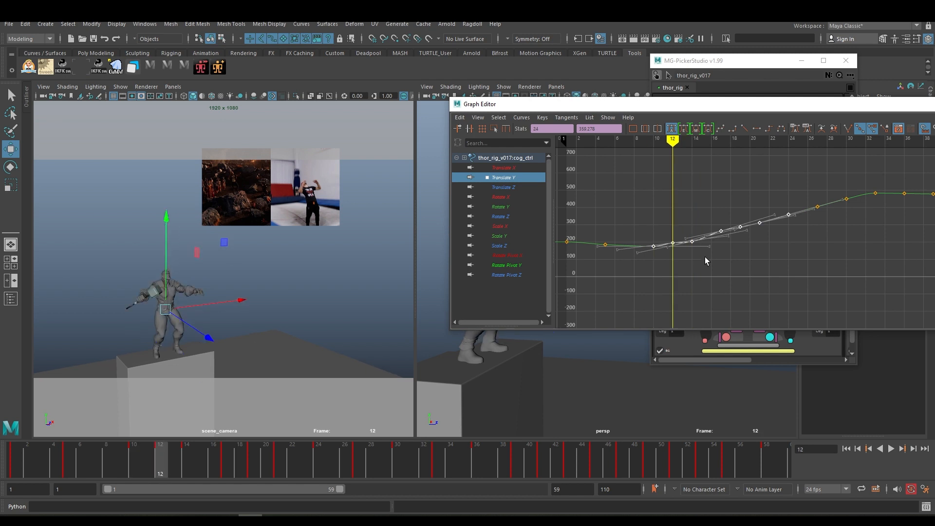
click(703, 262)
key(period)
scroll(693, 243, up, 6)
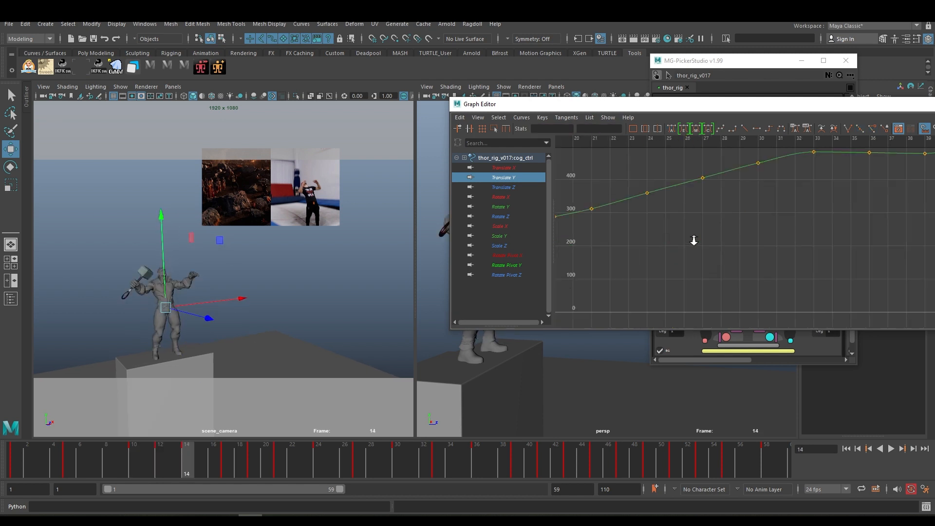
scroll(684, 237, down, 5)
alt+middle_drag(701, 238, 769, 256)
scroll(765, 256, down, 4)
scroll(672, 238, up, 8)
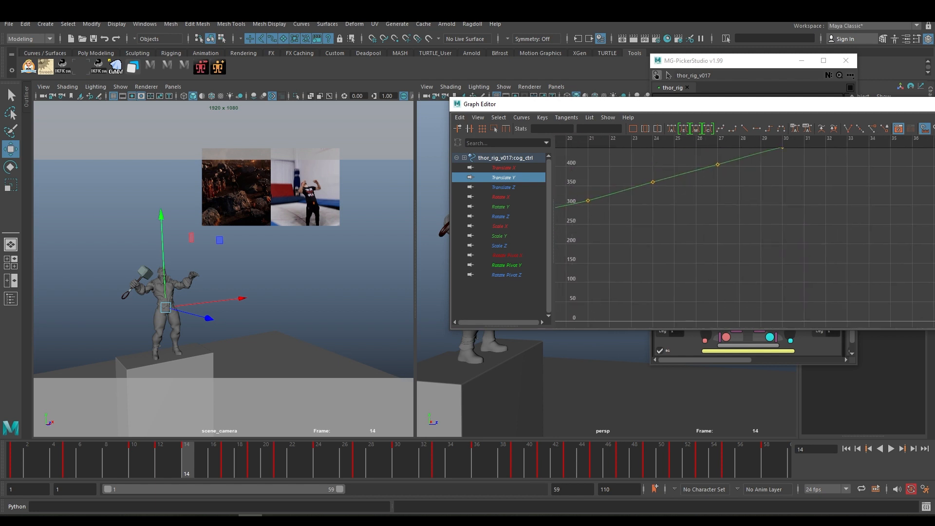
key(alt+F4)
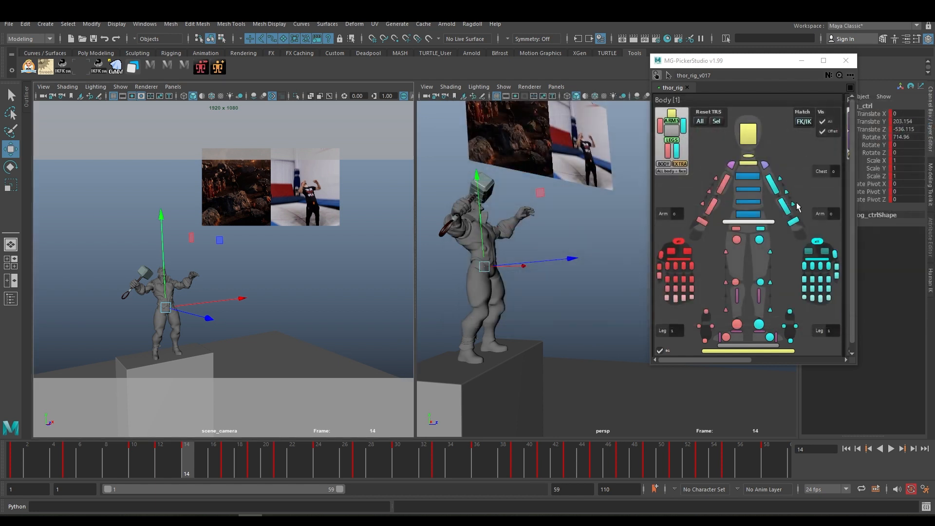
Change the viewport arrangement to the Three Panes Split Top layout
click(175, 87)
mouse_move(207, 164)
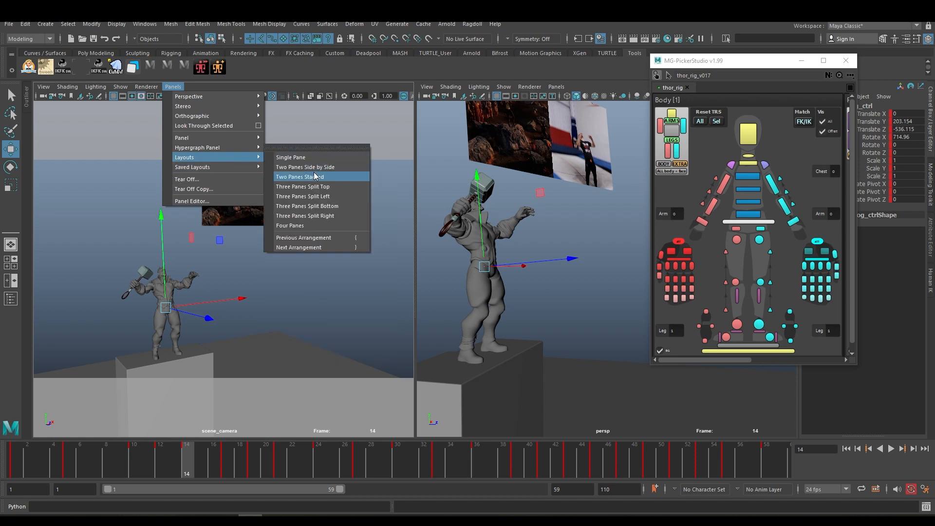
click(316, 187)
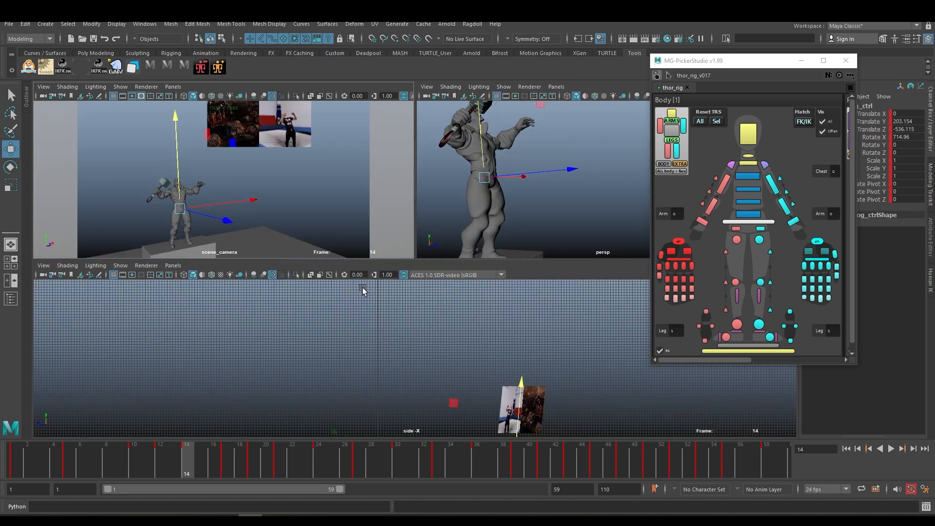
Give the camera and perspective views more height and replace the side view with the Graph Editor
drag(385, 261, 384, 291)
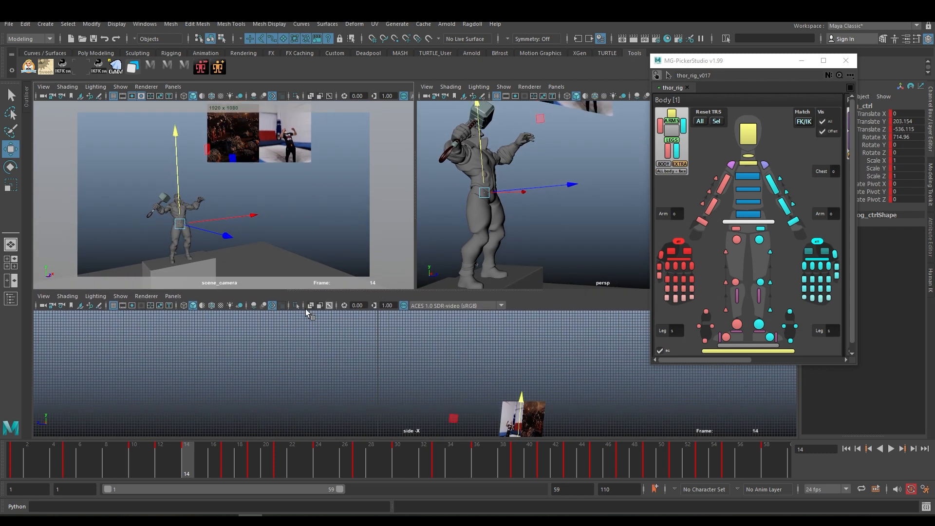
click(172, 295)
mouse_move(184, 350)
click(321, 374)
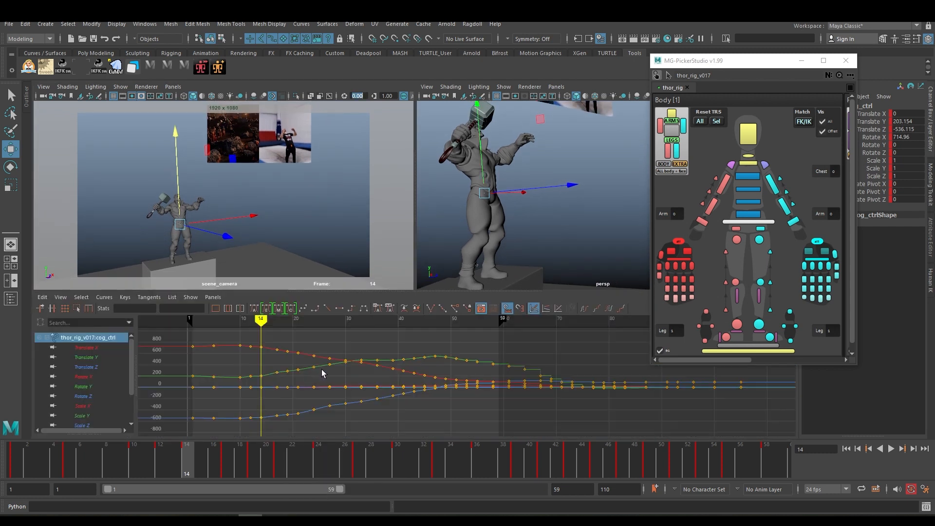
Isolate the cog_ctrl Translate Y curve and examine its shape and the poses at frames 10, 12 and 14
click(99, 358)
key(f)
alt+middle_drag(272, 373, 334, 370)
alt+right_drag(335, 370, 392, 375)
key(comma)
key(comma)
key(period)
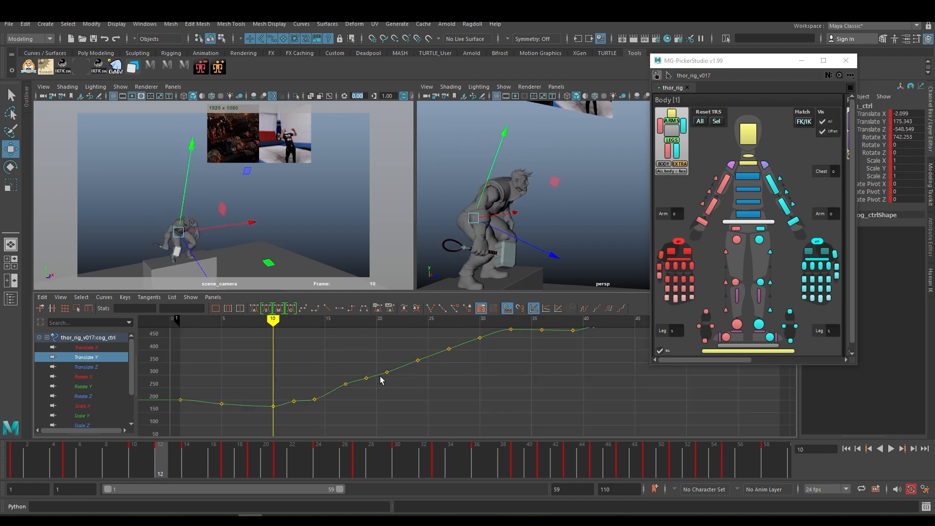
scroll(271, 385, up, 2)
alt+middle_drag(270, 384, 381, 367)
scroll(325, 373, up, 2)
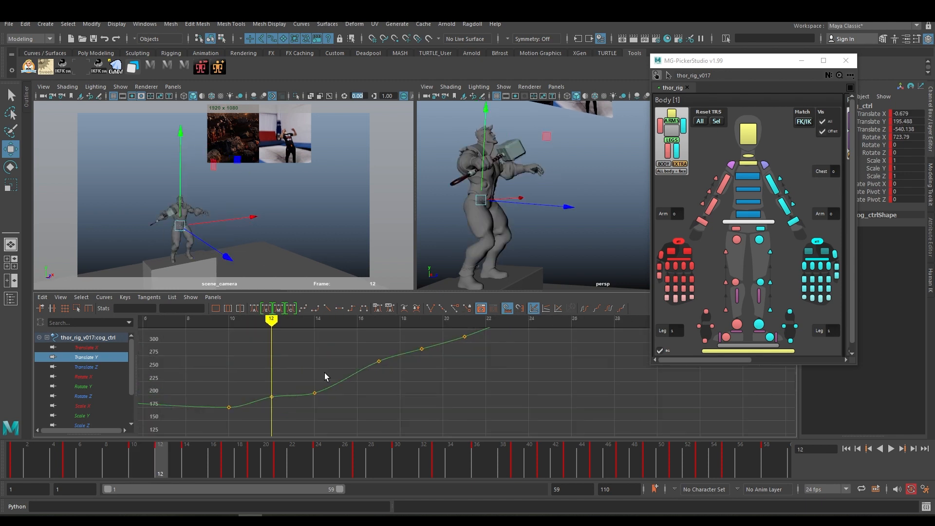
alt+middle_drag(314, 372, 356, 367)
key(comma)
key(period)
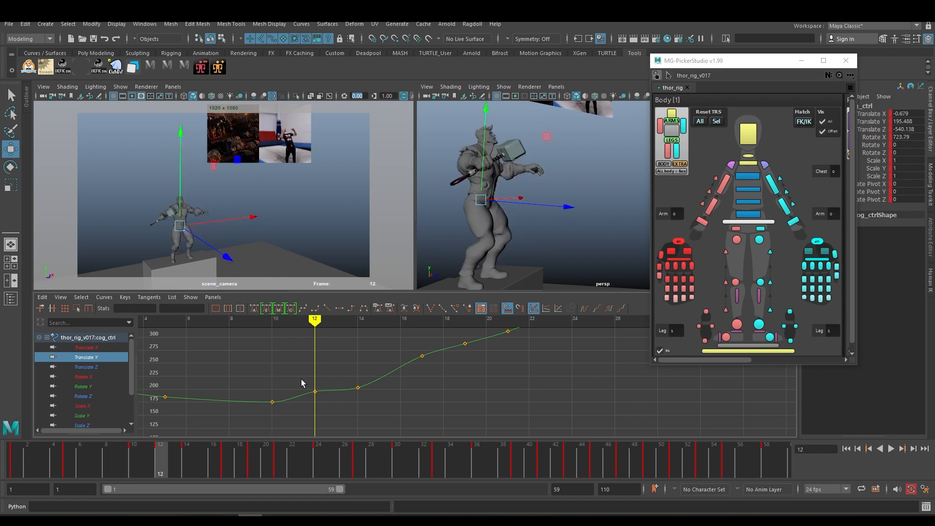
key(period)
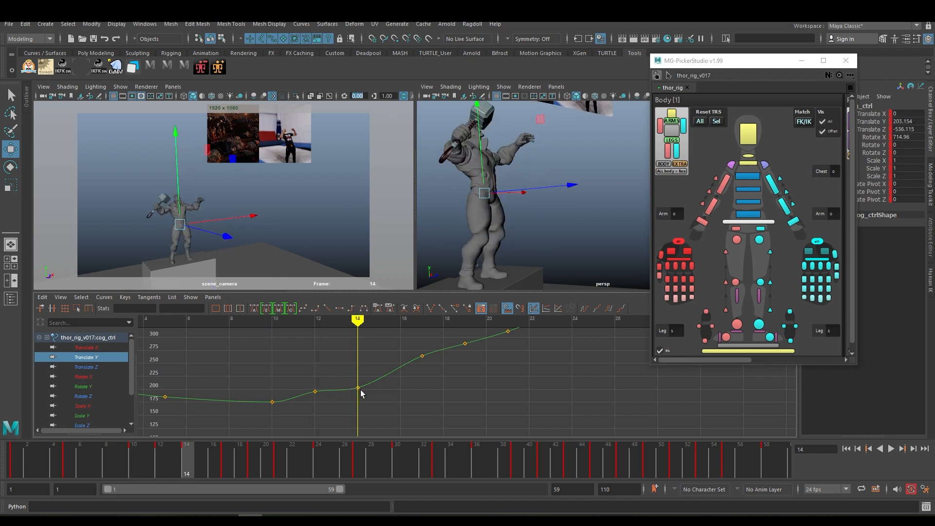
key(comma)
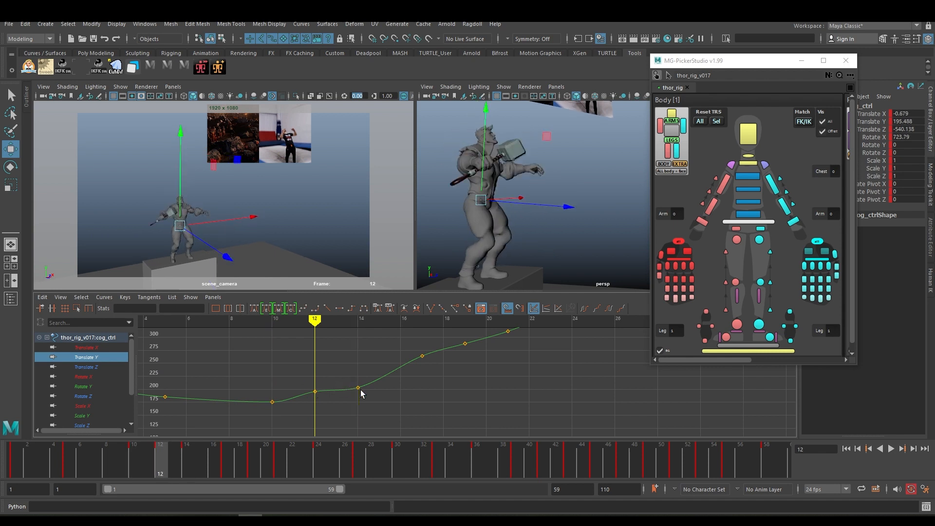
Lower the cog_ctrl Translate Y keys at frames 10 and 12 to about 165.9 and 172
drag(310, 381, 326, 401)
alt+middle_drag(335, 401, 344, 382)
scroll(381, 381, up, 2)
key(comma)
scroll(296, 410, up, 1)
alt+middle_drag(297, 410, 301, 398)
drag(267, 365, 354, 397)
shift+middle_drag(339, 360, 340, 366)
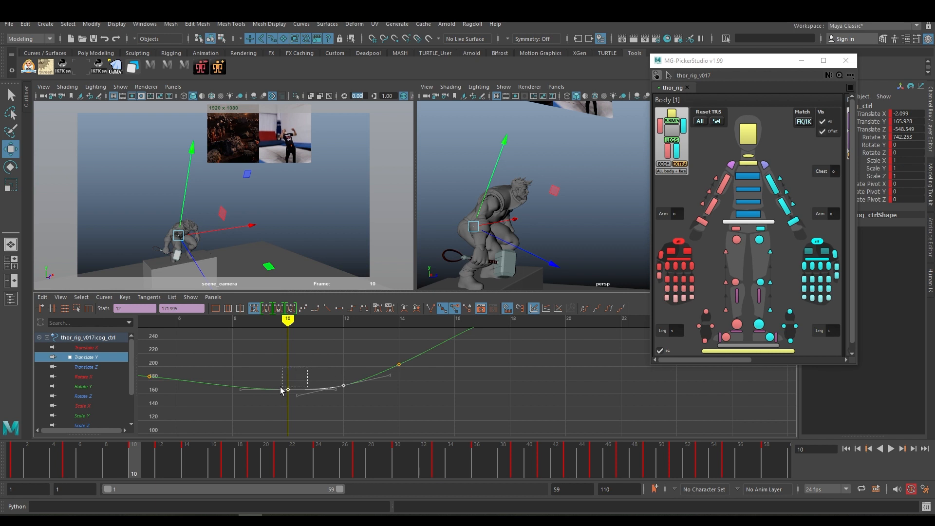
Lower the Translate Y key at frame 10 further to about 160.9 and check the neighbouring poses
drag(281, 390, 282, 391)
shift+middle_drag(309, 362, 306, 365)
key(period)
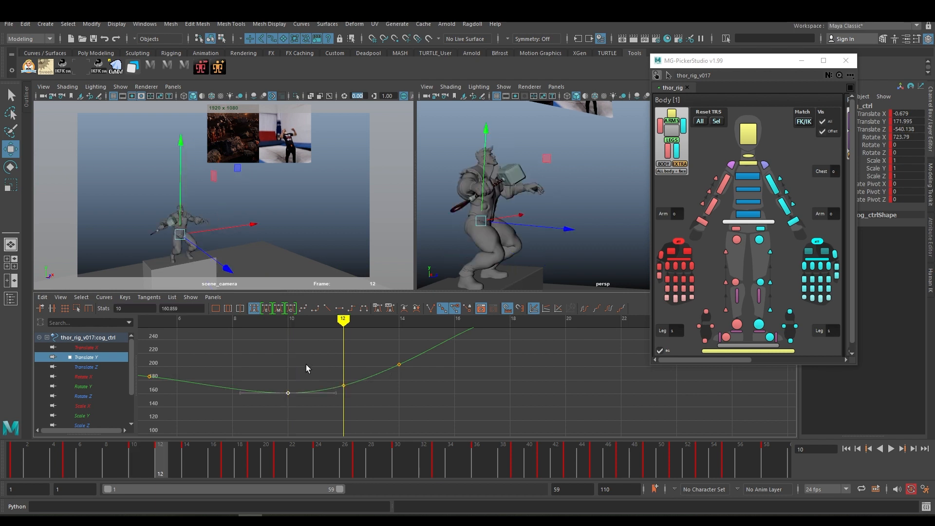
key(period)
key(comma)
Delete the cog_ctrl Translate X and Translate Z keys at frame 12
click(92, 347)
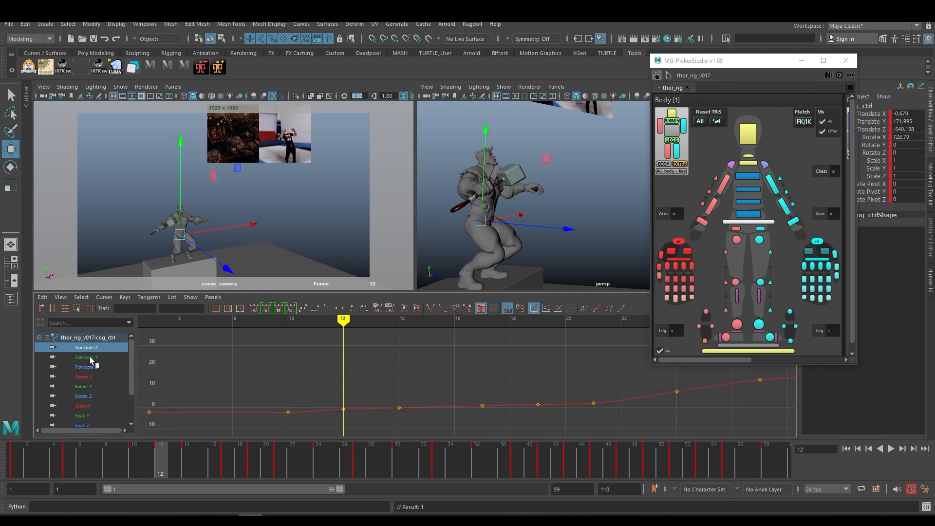
shift+click(92, 365)
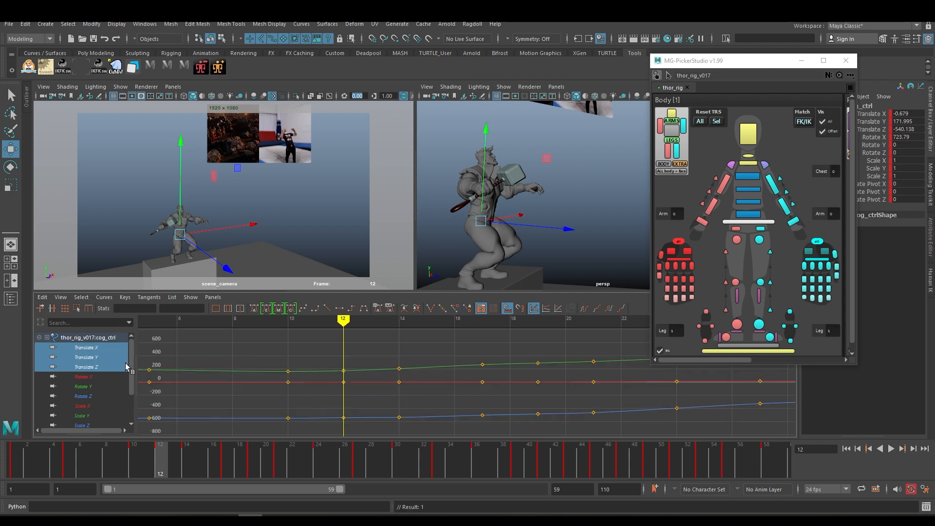
click(90, 365)
ctrl+click(95, 349)
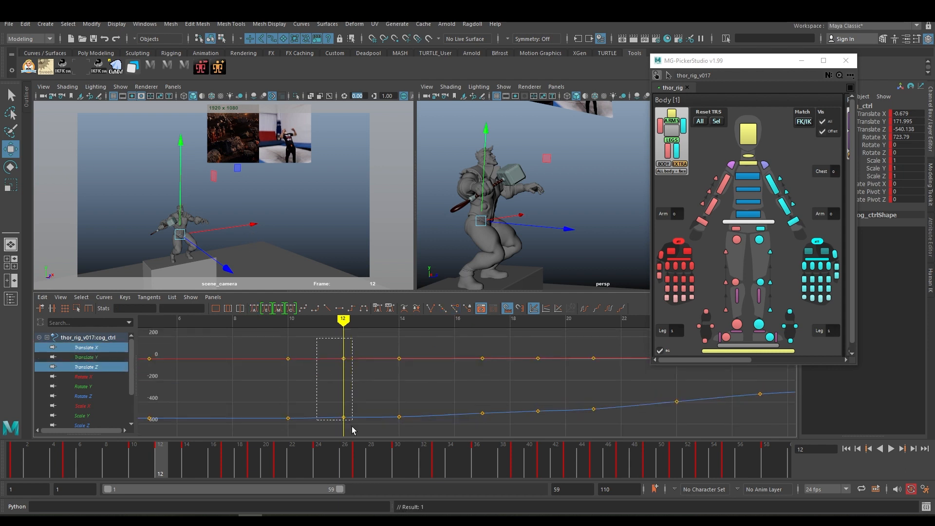
key(Delete)
alt+drag(506, 220, 543, 228)
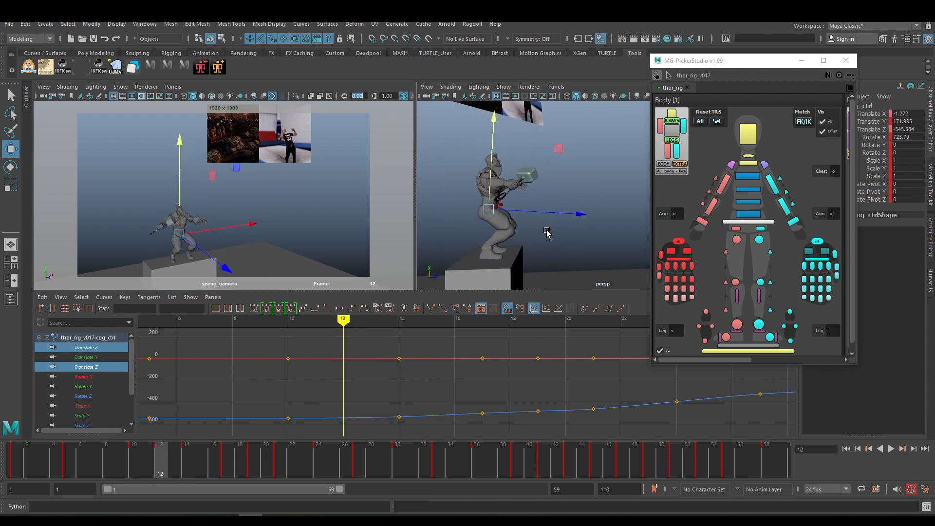
Review the jump's key poses up to frame 24 and inspect the cog_ctrl Translate Y curve from frame 17 onward
key(comma)
key(period)
key(period)
key(period)
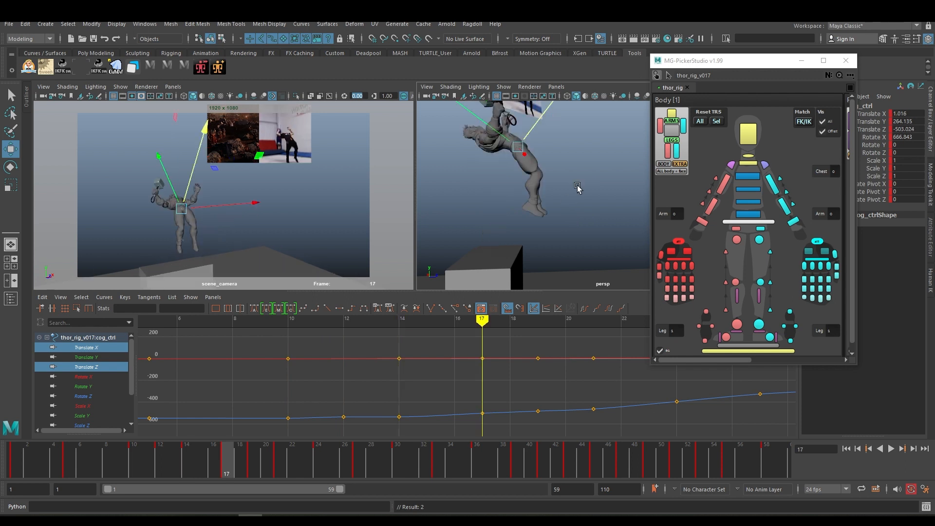
key(comma)
key(period)
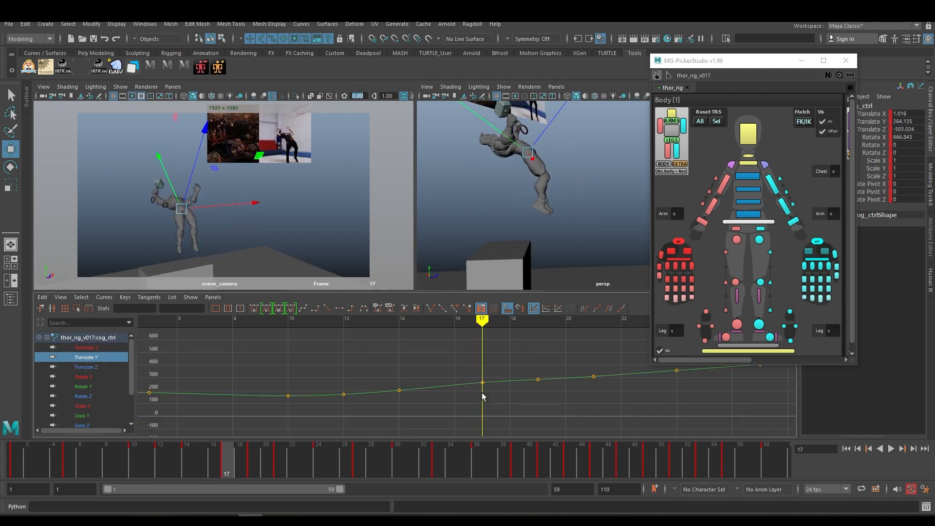
alt+right_drag(481, 393, 453, 390)
drag(416, 365, 511, 395)
key(period)
key(period)
key(period)
alt+right_drag(594, 392, 576, 397)
alt+middle_drag(576, 397, 483, 402)
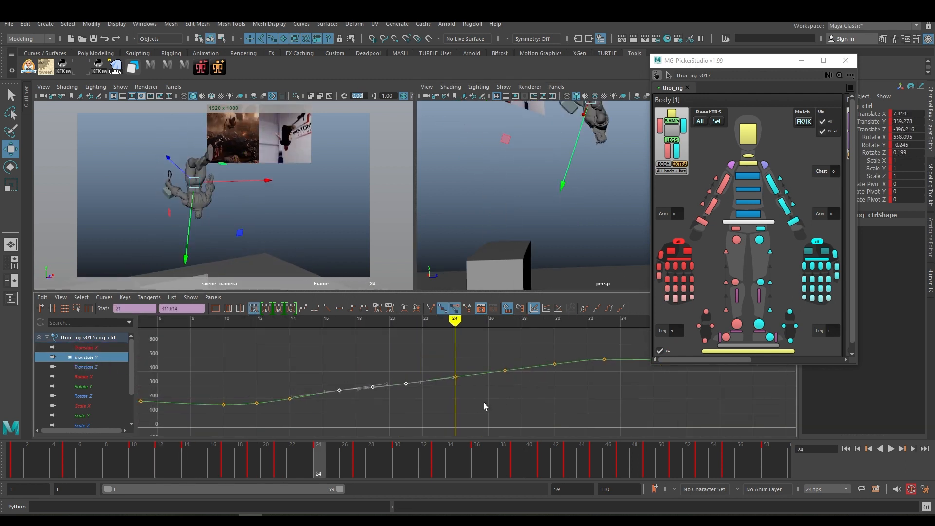
key(comma)
Delete the cog_ctrl Translate Y keys at frames 19, 21 and 24
click(424, 390)
alt+middle_drag(421, 388, 457, 391)
alt+right_drag(372, 398, 469, 402)
drag(343, 367, 477, 402)
alt+right_drag(478, 402, 418, 394)
click(378, 366)
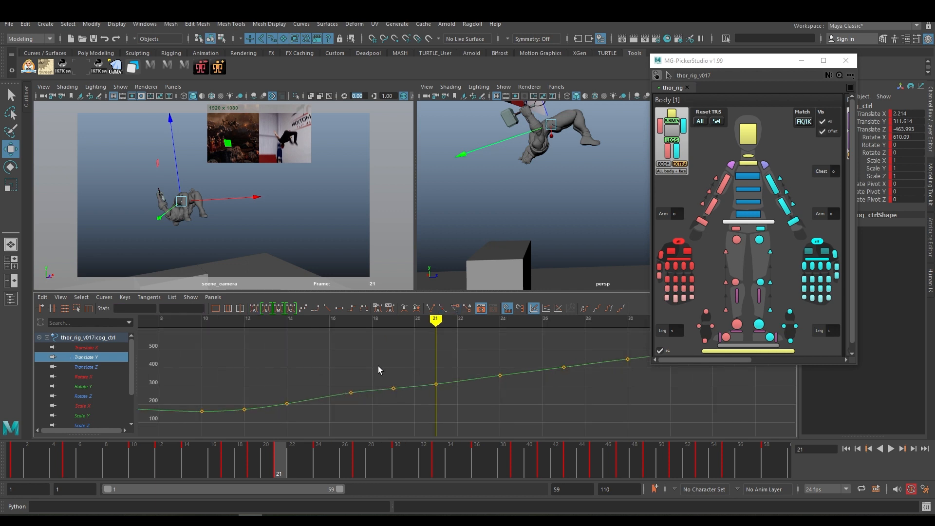
key(Delete)
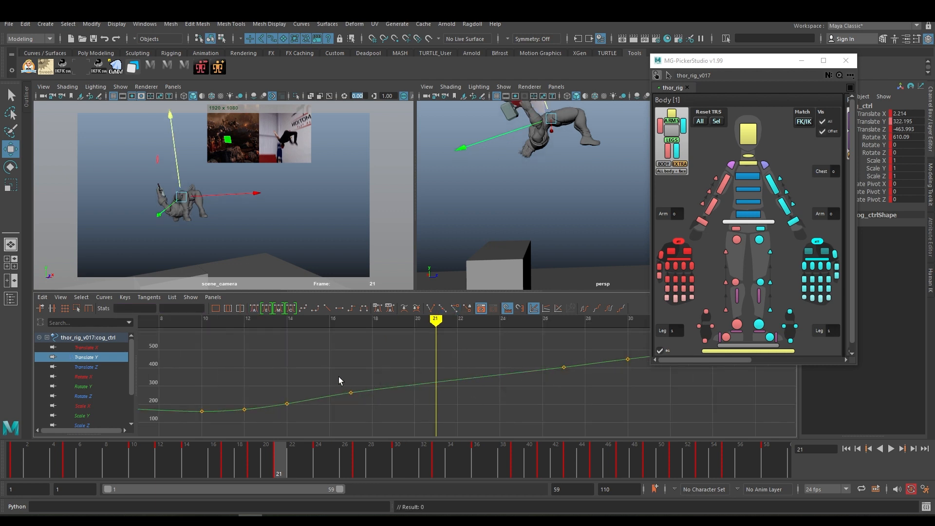
Key the cog_ctrl at frame 21 on the smoothed curve and scrub the flip through frames 23 to 27
drag(338, 376, 366, 403)
alt+middle_drag(521, 386, 458, 408)
mouse_move(303, 457)
mouse_down()
mouse_move(388, 450)
mouse_move(227, 454)
mouse_move(362, 460)
mouse_move(275, 463)
mouse_move(305, 464)
mouse_up()
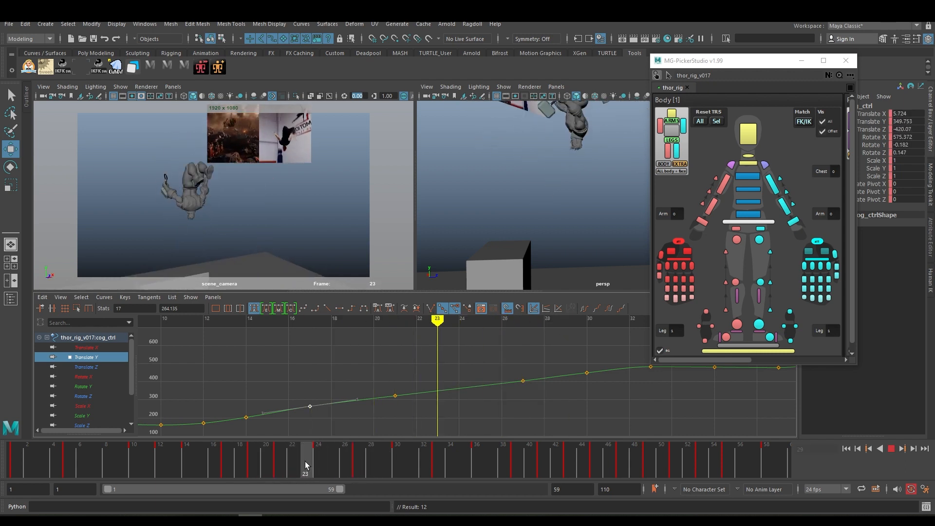
alt+drag(528, 227, 464, 237)
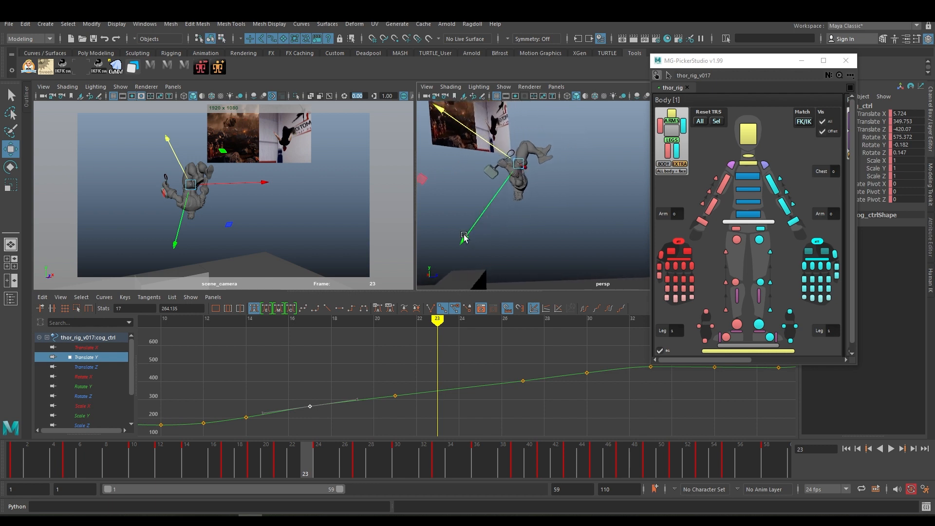
mouse_move(321, 465)
mouse_down()
mouse_move(423, 459)
mouse_move(360, 460)
mouse_up()
Examine the cog_ctrl Translate Y curve and the flip poses at the keys through frames 27, 30 and 33
key(a)
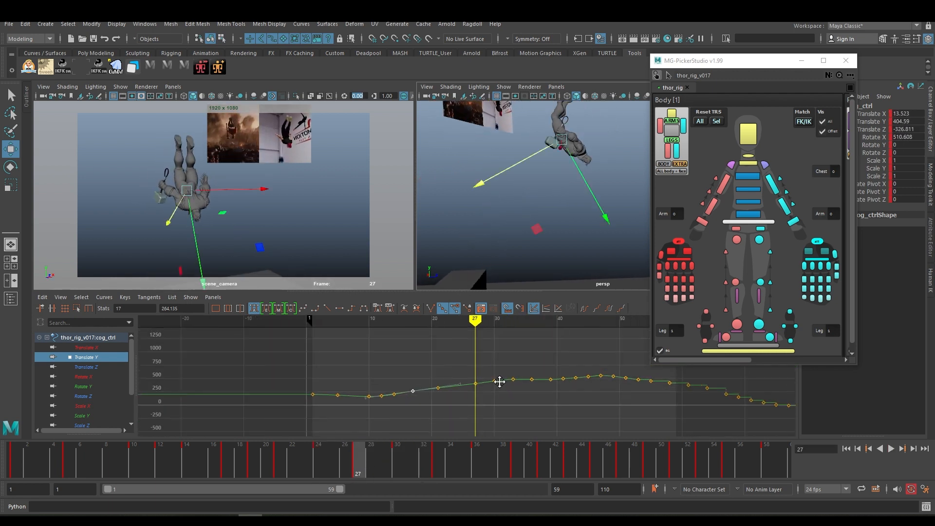
alt+right_drag(476, 388, 487, 392)
key(comma)
key(period)
key(period)
key(period)
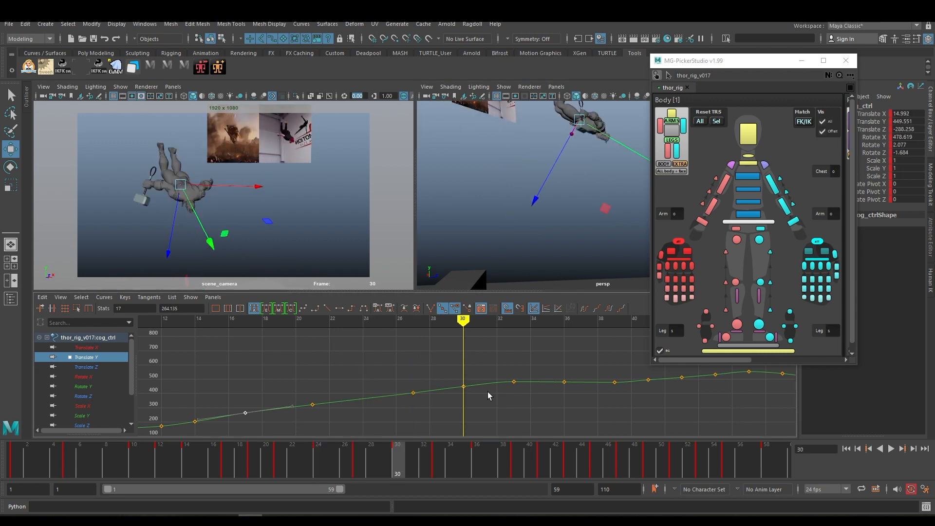
alt+middle_drag(585, 171, 538, 193)
alt+right_drag(539, 193, 526, 196)
alt+middle_drag(513, 386, 442, 378)
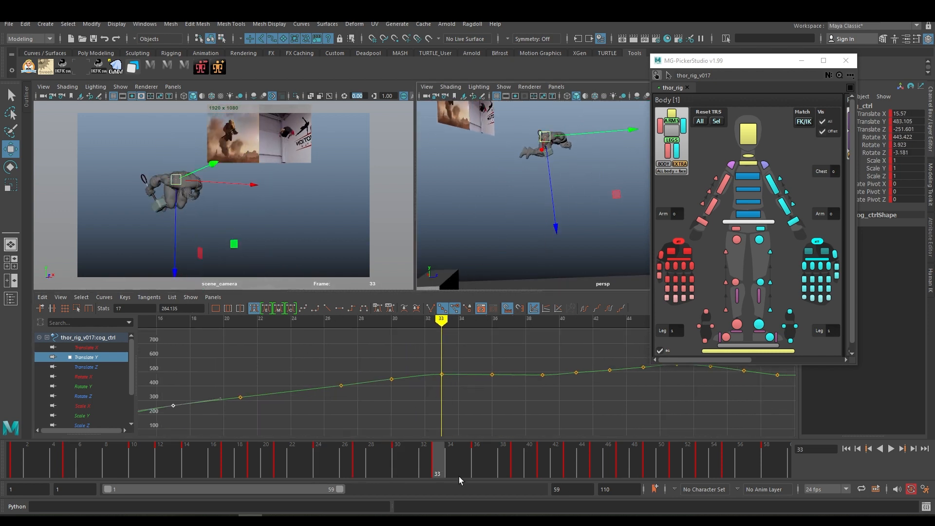
key(period)
key(comma)
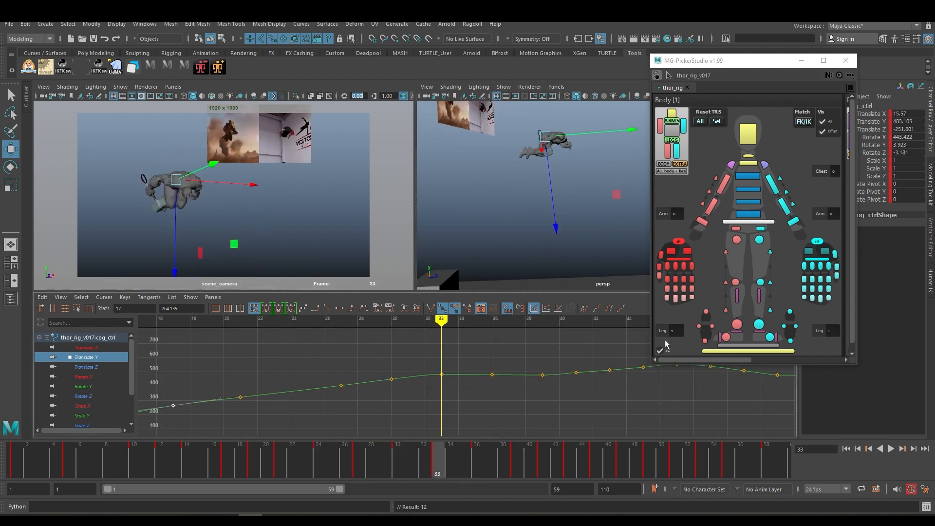
Select both leg IK controls together with the cog control and show only their Translate Y curves
click(758, 325)
shift+click(757, 325)
shift+click(745, 222)
alt+middle_drag(454, 361, 524, 373)
alt+right_drag(524, 373, 536, 374)
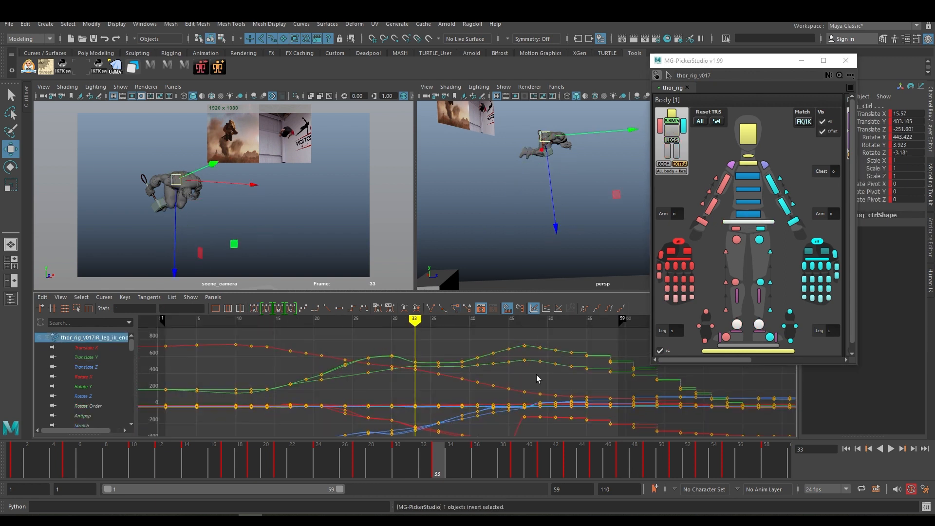
click(880, 123)
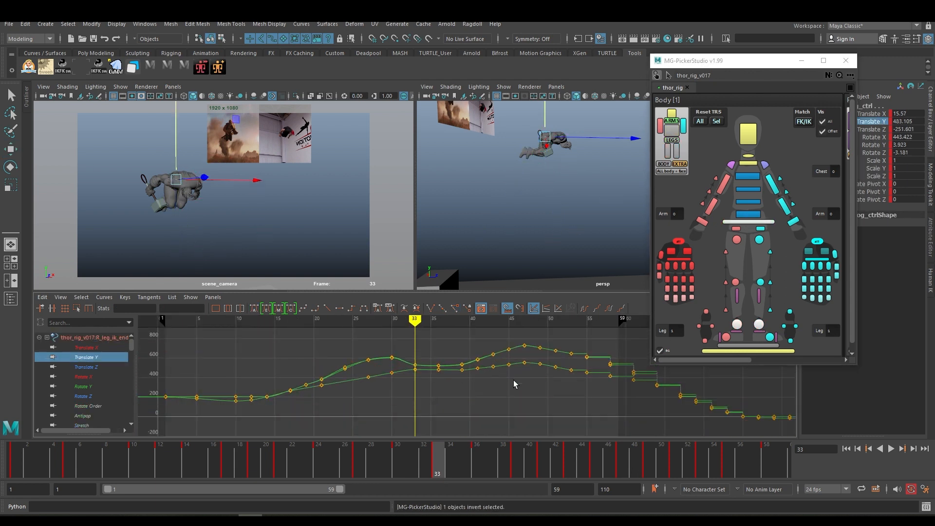
Compare the poses and reference footage around frames 30 to 36 with the leg and cog Translate Y curves
alt+right_drag(440, 382, 463, 393)
key(comma)
key(period)
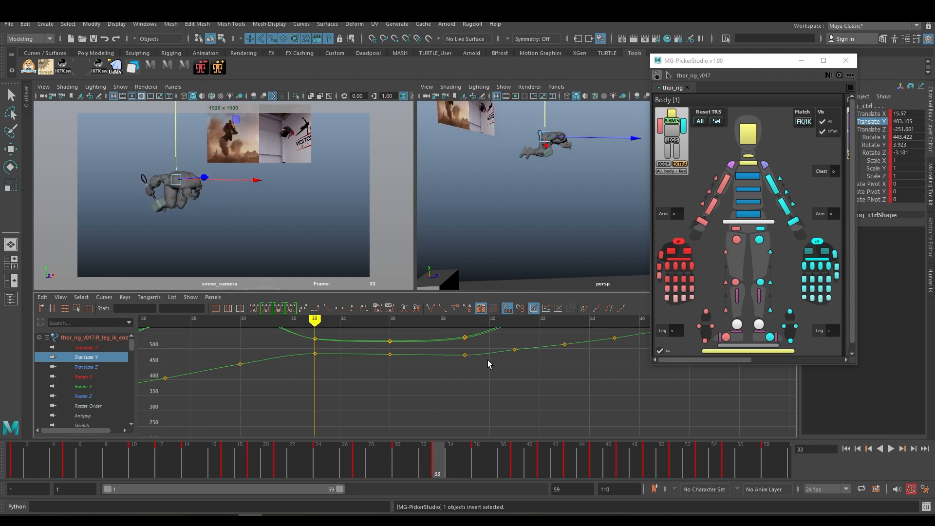
key(period)
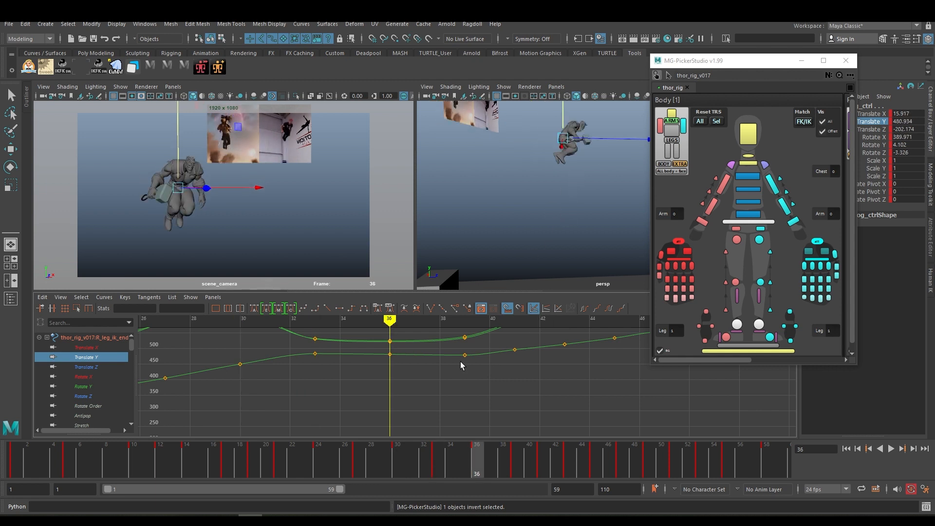
key(comma)
key(comma)
key(period)
key(period)
key(period)
key(comma)
key(comma)
key(comma)
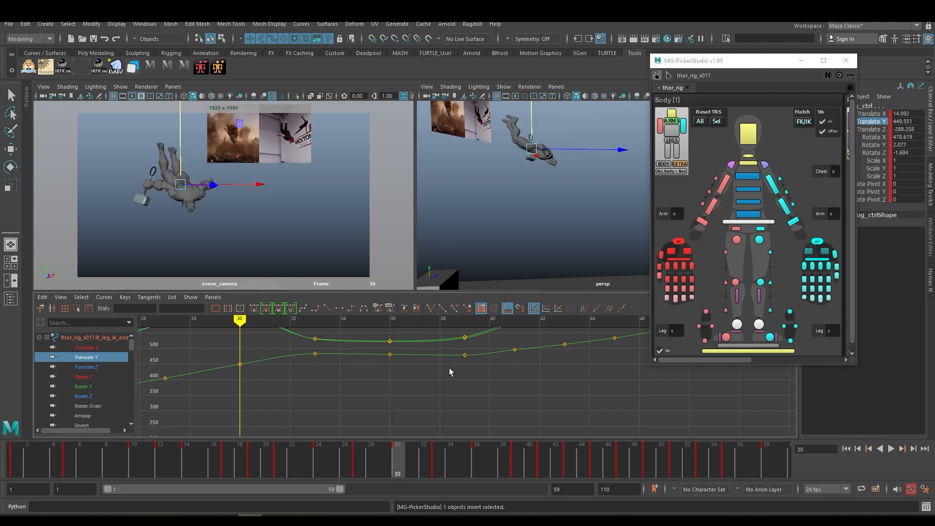
key(period)
key(period)
key(comma)
key(comma)
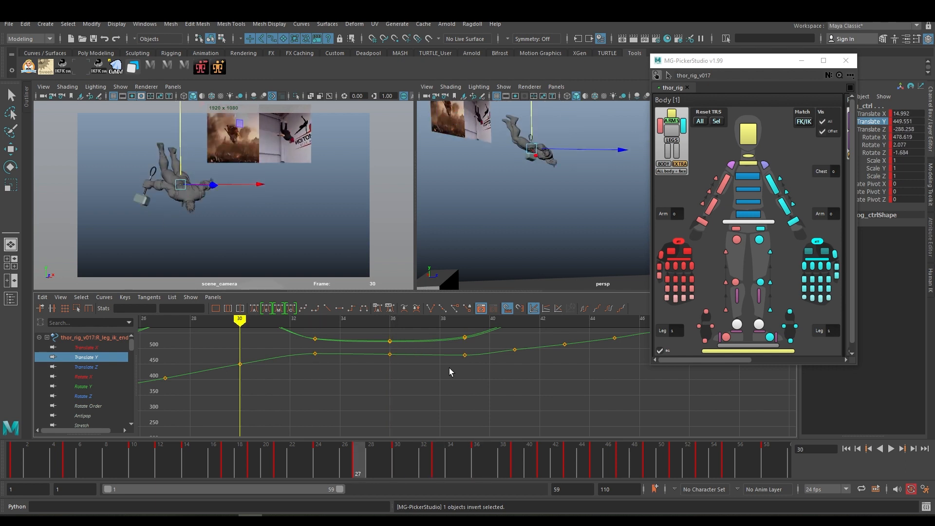
key(comma)
key(period)
key(period)
key(period)
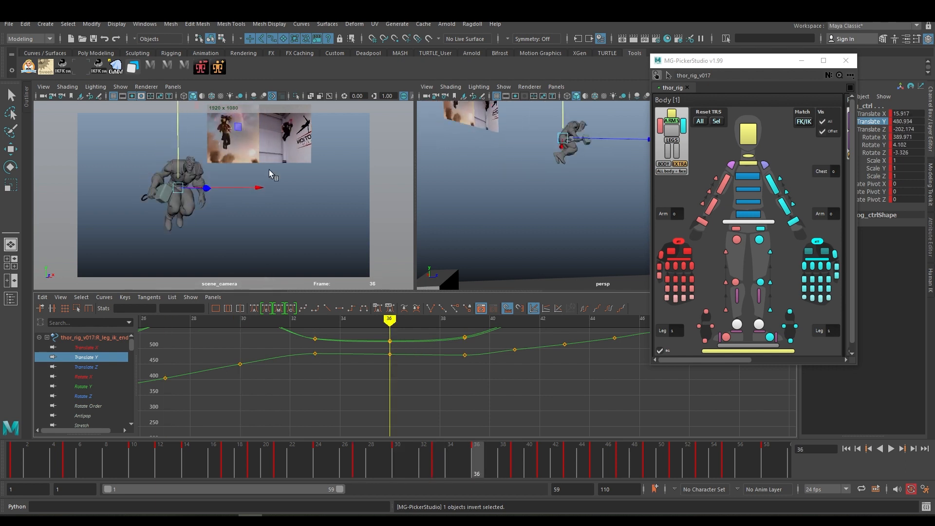
key(comma)
key(comma)
key(period)
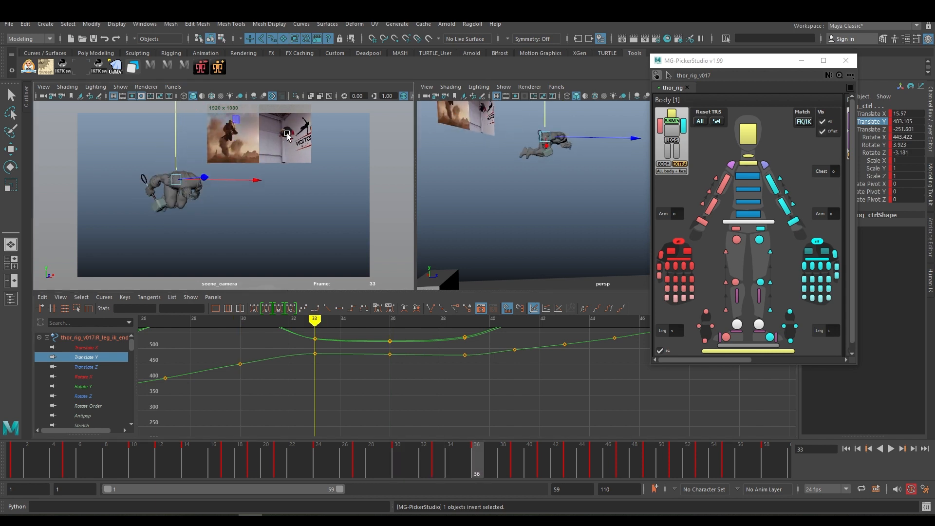
key(period)
Raise the frame 33 Translate Y keys, bringing cog_ctrl to about 493.9 and the leg controls to about 544.1
scroll(455, 378, down, 5)
key(comma)
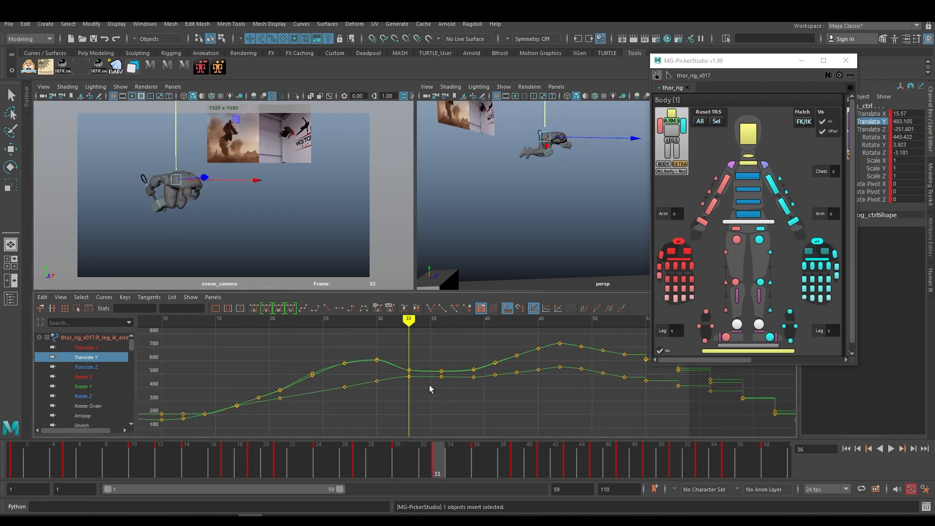
key(comma)
key(period)
scroll(415, 384, up, 5)
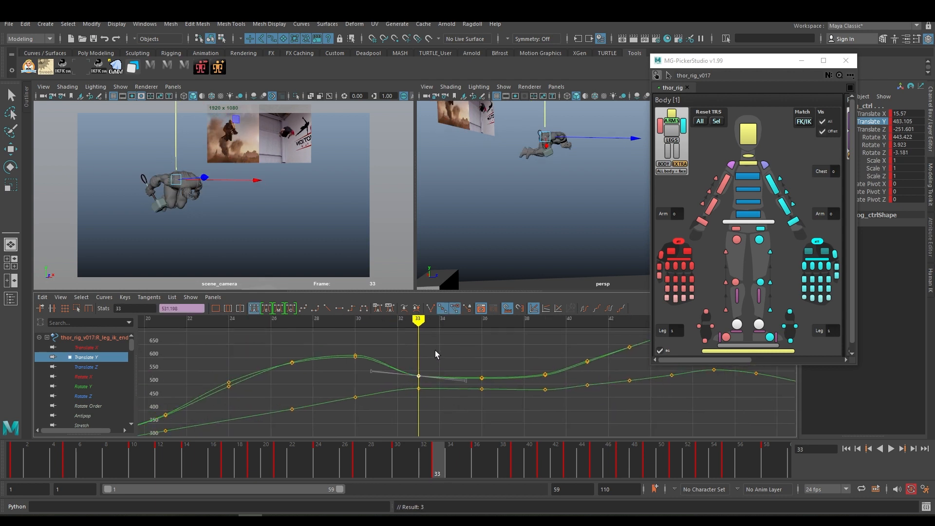
shift+middle_drag(437, 349, 441, 350)
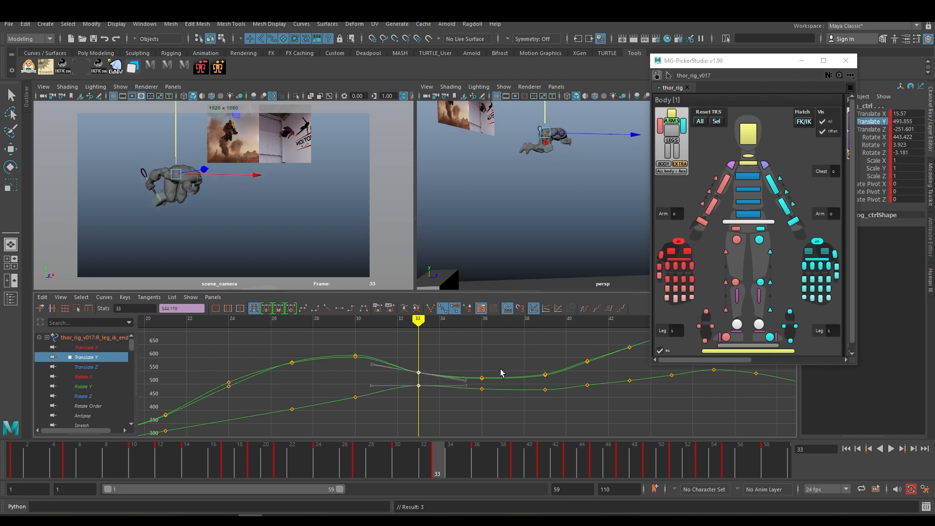
Raise cog_ctrl's Translate Y key at frame 39 to about 486.5
key(period)
key(period)
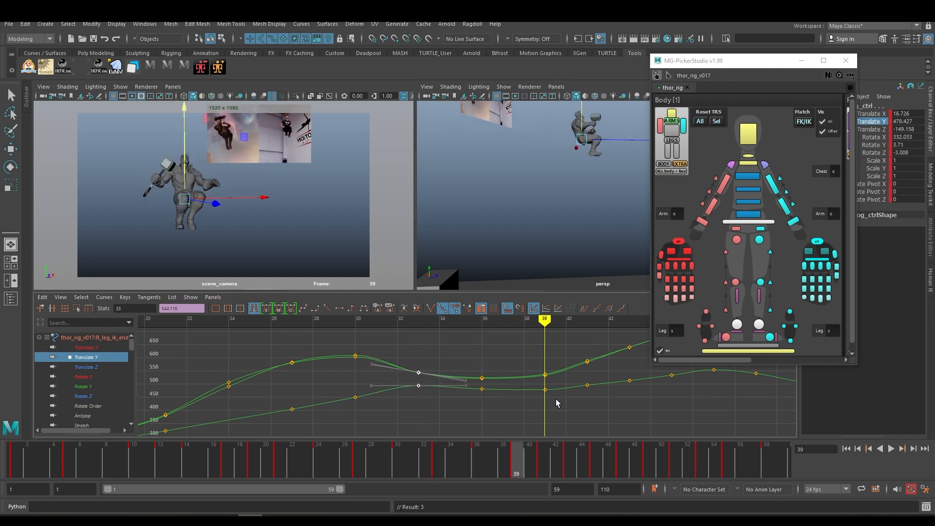
alt+middle_drag(549, 402, 437, 414)
scroll(474, 409, up, 1)
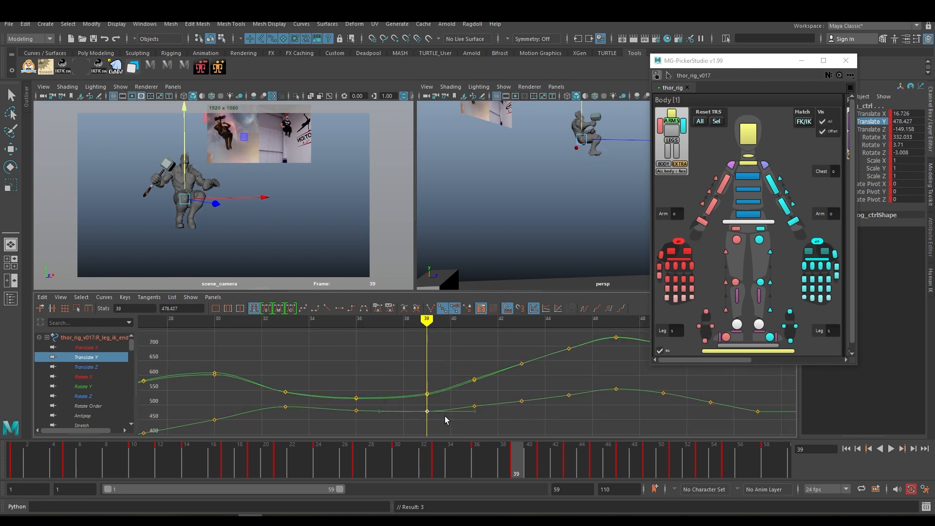
scroll(445, 416, up, 3)
alt+middle_drag(389, 426, 499, 401)
drag(403, 364, 475, 387)
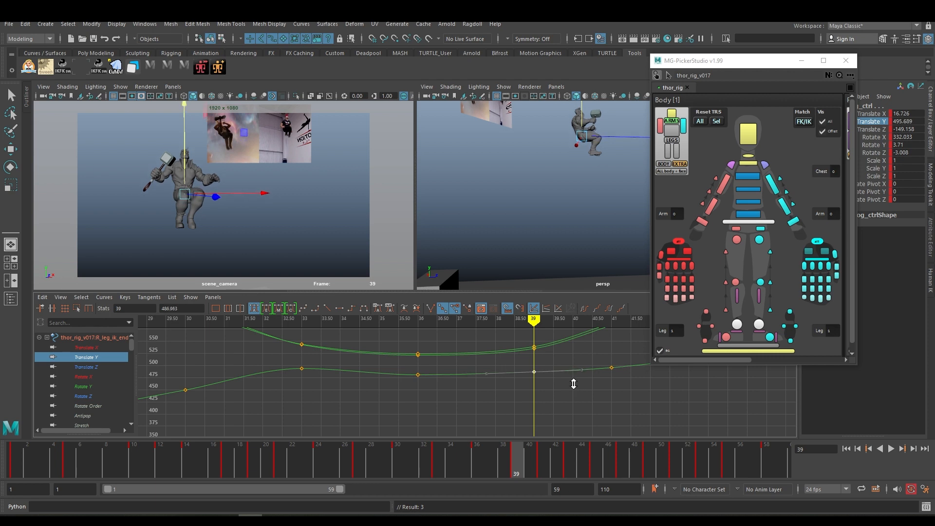
key(ctrl+z)
alt+middle_drag(570, 383, 527, 386)
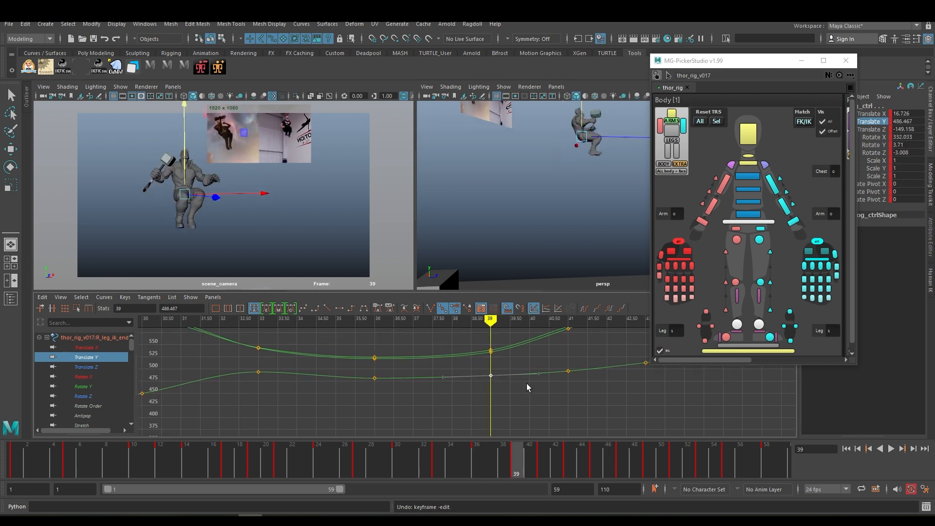
Compare the flip poses and reference footage with the cog and leg Translate Y curves through frames 36 to 47
key(period)
key(comma)
key(comma)
key(period)
key(period)
key(period)
key(period)
key(period)
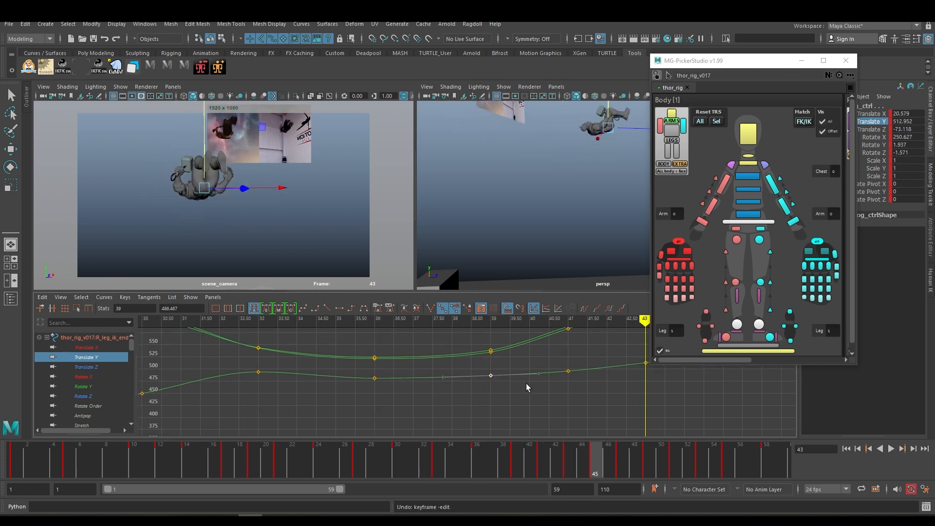
alt+right_drag(594, 174, 569, 183)
alt+right_drag(545, 360, 489, 389)
key(comma)
key(comma)
key(comma)
key(comma)
key(period)
key(period)
key(period)
key(period)
key(period)
key(comma)
key(comma)
key(comma)
key(comma)
key(comma)
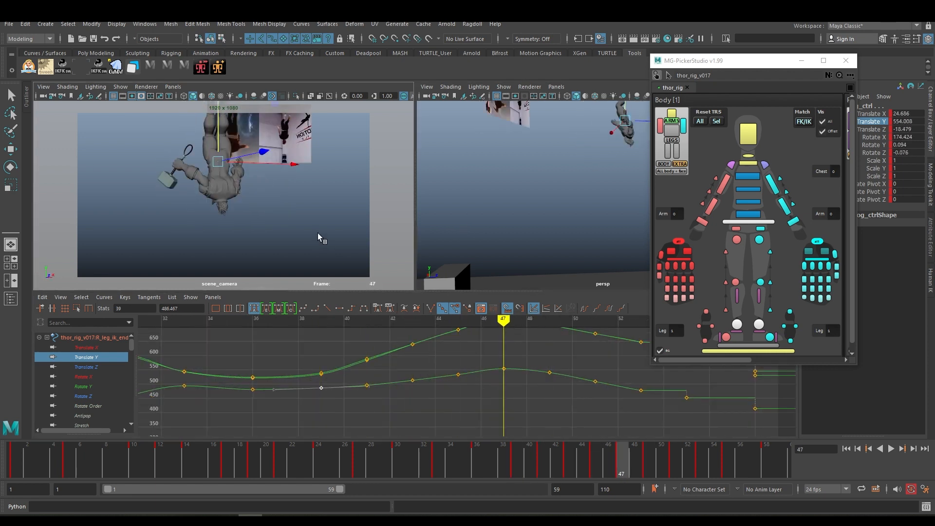
drag(307, 466, 558, 476)
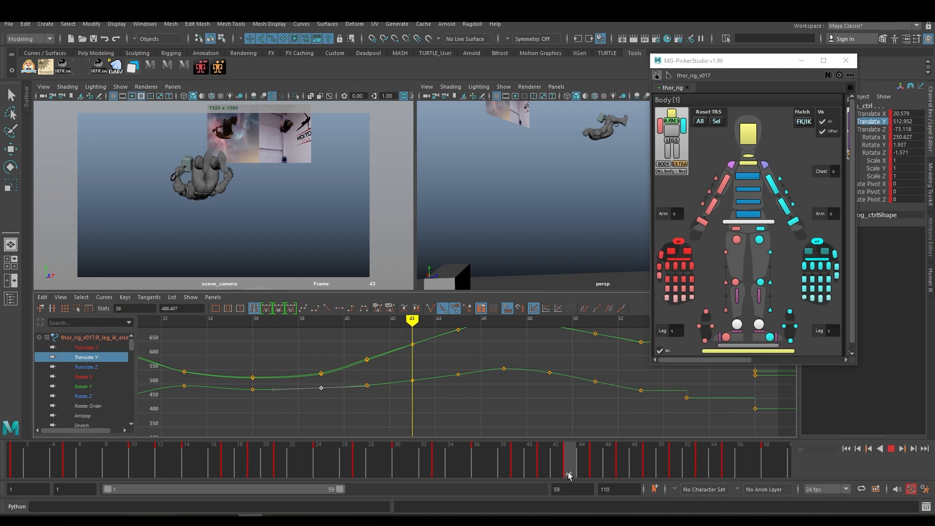
mouse_move(590, 473)
mouse_down()
mouse_move(621, 473)
mouse_move(595, 474)
mouse_up()
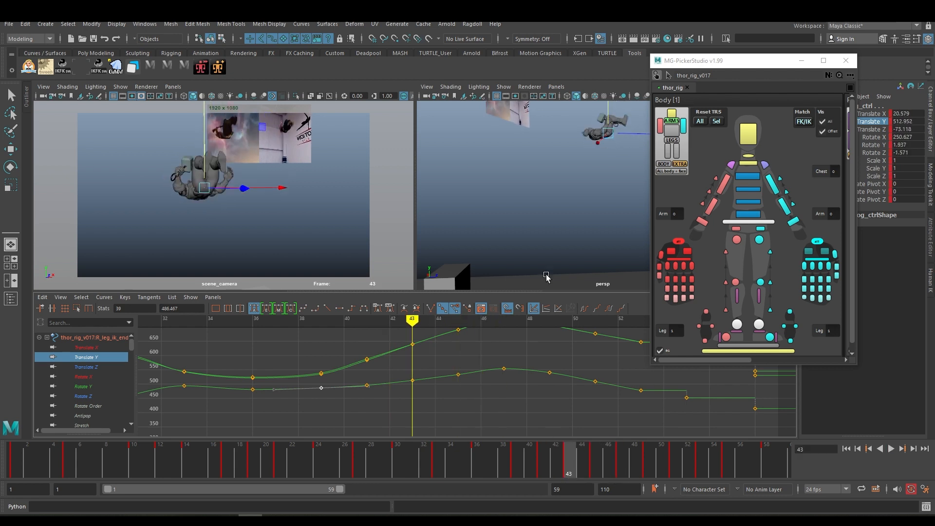
Lower cog_ctrl's Translate Y to about 535.9 at frame 47 and 504.3 at frame 51, bringing frame 49 down slightly
alt+drag(585, 173, 508, 184)
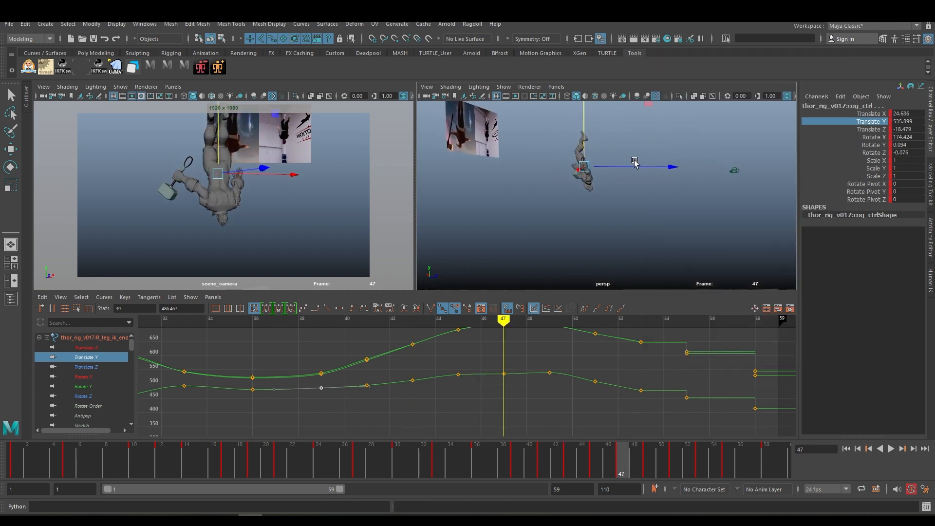
key(period)
key(period)
key(period)
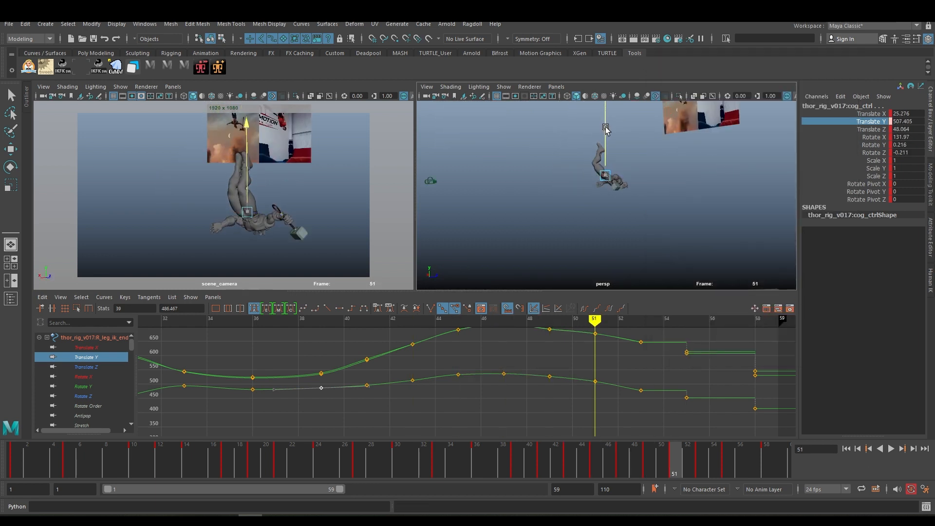
key(comma)
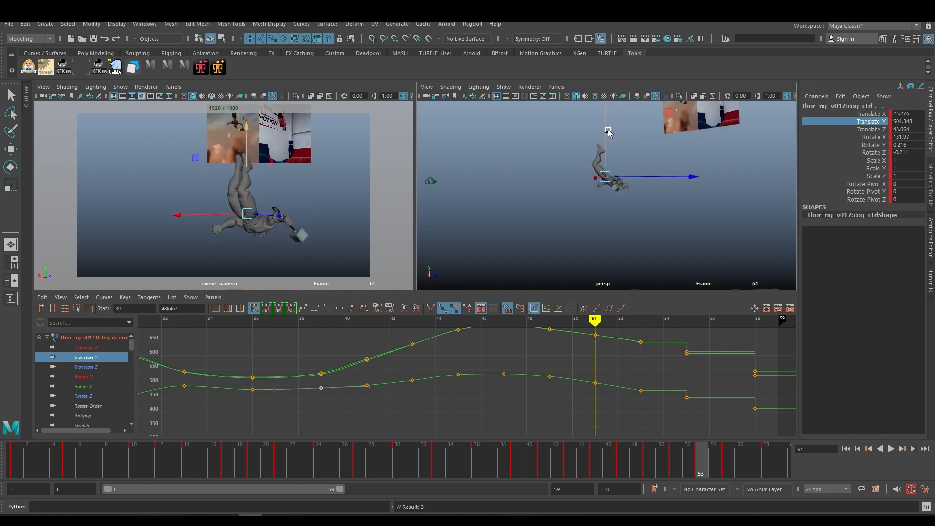
key(period)
key(comma)
key(period)
key(alt+period)
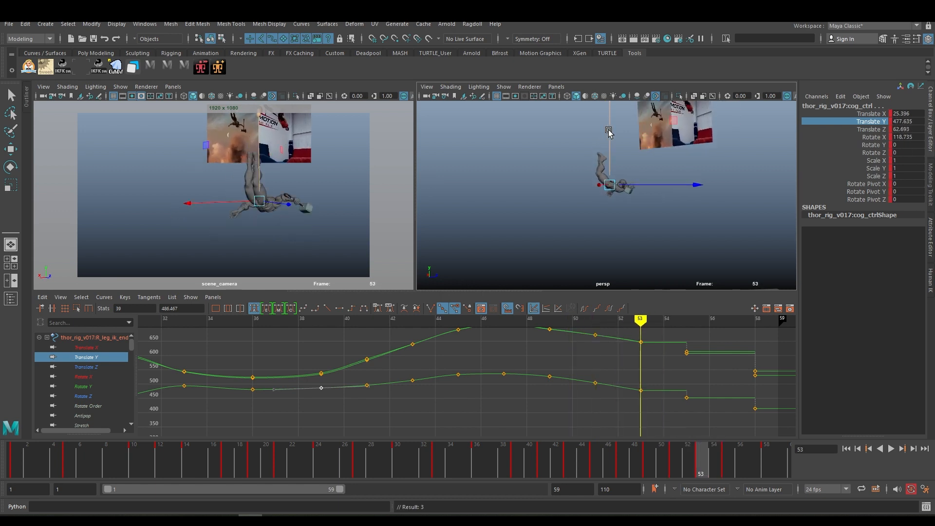
Play back the animation and review the takeoff poses against the reference around frames 15 to 19
click(704, 448)
drag(54, 466, 200, 452)
alt+middle_drag(540, 226, 624, 204)
alt+right_drag(623, 204, 608, 206)
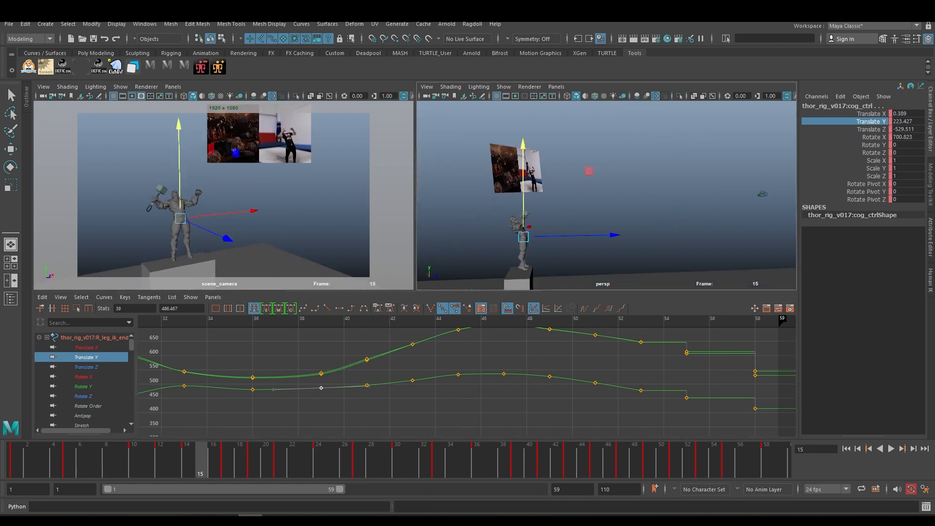
key(comma)
key(comma)
key(period)
key(period)
key(period)
key(comma)
Delete the cog and leg controls' Translate Y keys at frame 21
alt+middle_drag(264, 397, 467, 392)
alt+right_drag(468, 392, 407, 390)
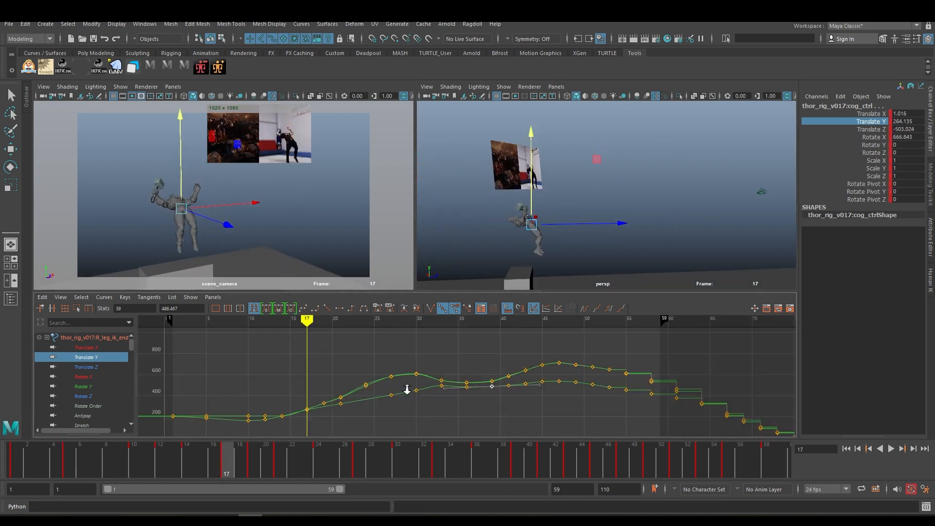
alt+middle_drag(407, 390, 536, 387)
alt+right_drag(419, 388, 463, 379)
alt+middle_drag(464, 379, 442, 393)
key(comma)
key(period)
key(period)
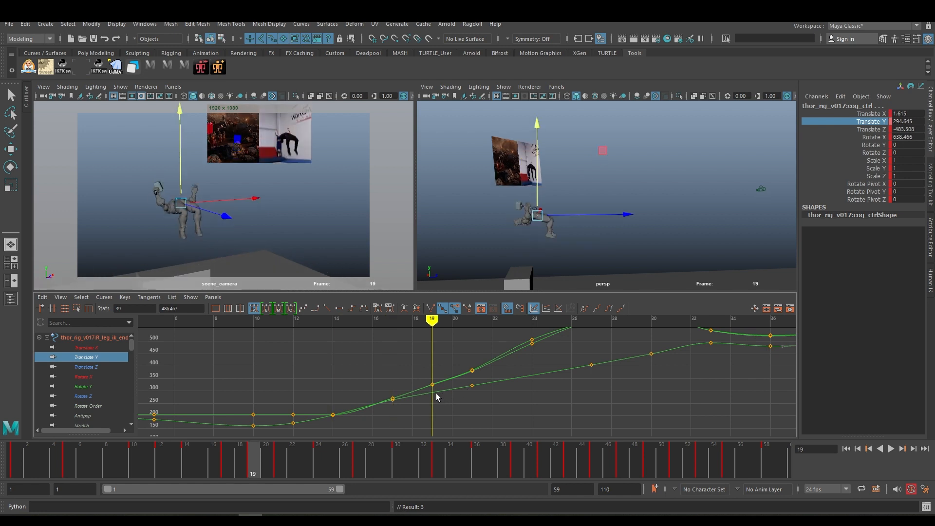
key(period)
right_click(328, 474)
click(340, 317)
Delete the cog and leg controls' Translate Y keys at frame 19
key(comma)
key(comma)
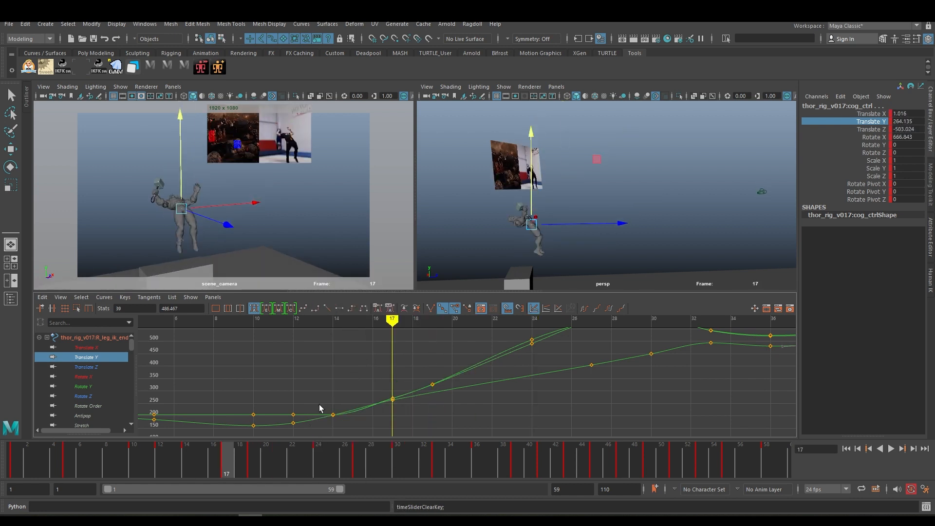
key(alt+period)
key(alt+period)
key(alt+period)
key(alt+period)
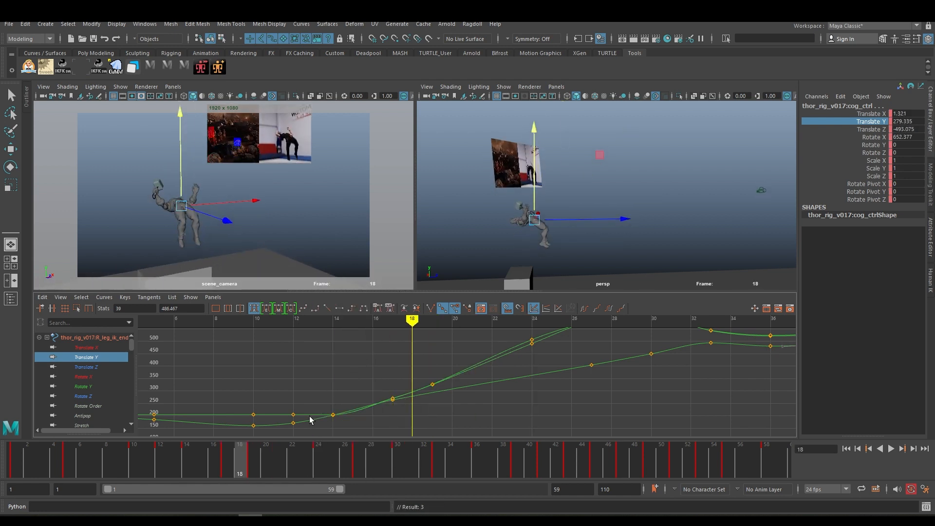
key(comma)
key(comma)
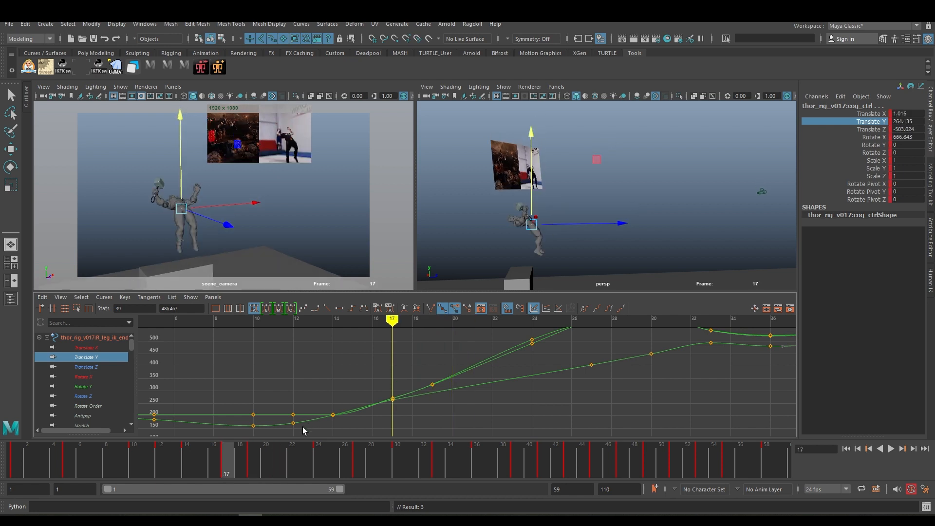
key(period)
right_click(288, 455)
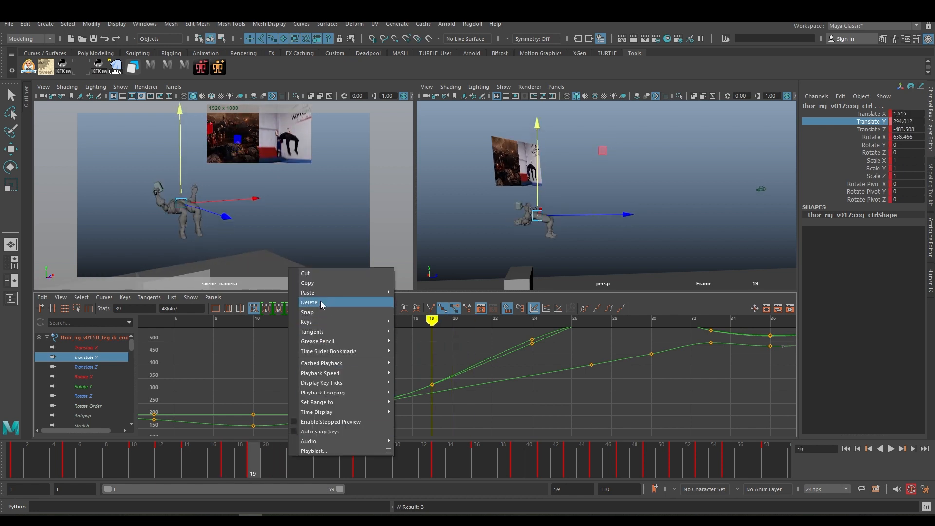
click(320, 301)
Try to raise cog_ctrl's Translate Y key at frame 27 while the leg curves are still shown
key(alt+period)
key(alt+period)
key(alt+period)
key(alt+period)
key(alt+period)
key(alt+period)
key(alt+period)
key(alt+period)
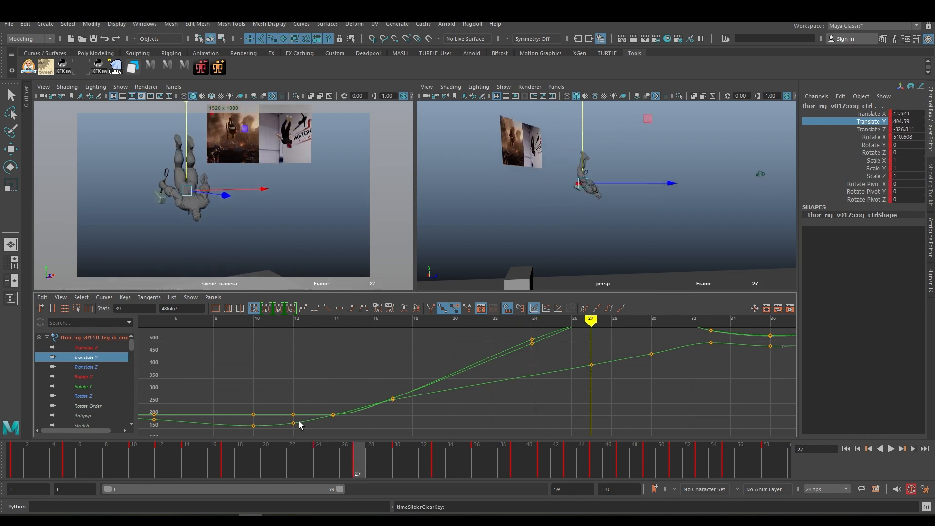
alt+middle_drag(586, 389, 453, 409)
drag(506, 381, 454, 398)
shift+middle_drag(471, 390, 473, 379)
key(ctrl+z)
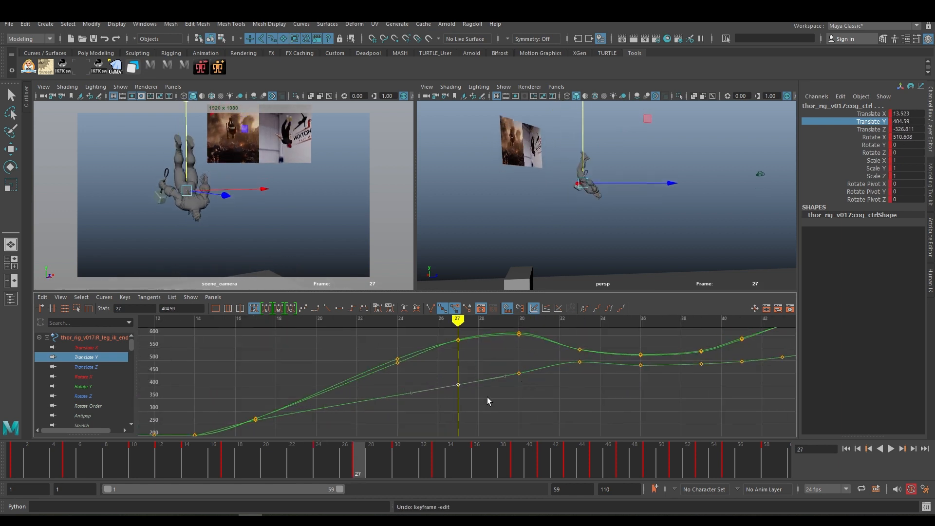
key(ctrl+z)
Isolate cog_ctrl's Translate Y curve and raise its keys at frames 27 and 30, bringing frame 30 to about 470.1
alt+right_drag(559, 385, 520, 375)
alt+middle_drag(463, 400, 486, 391)
key(comma)
key(comma)
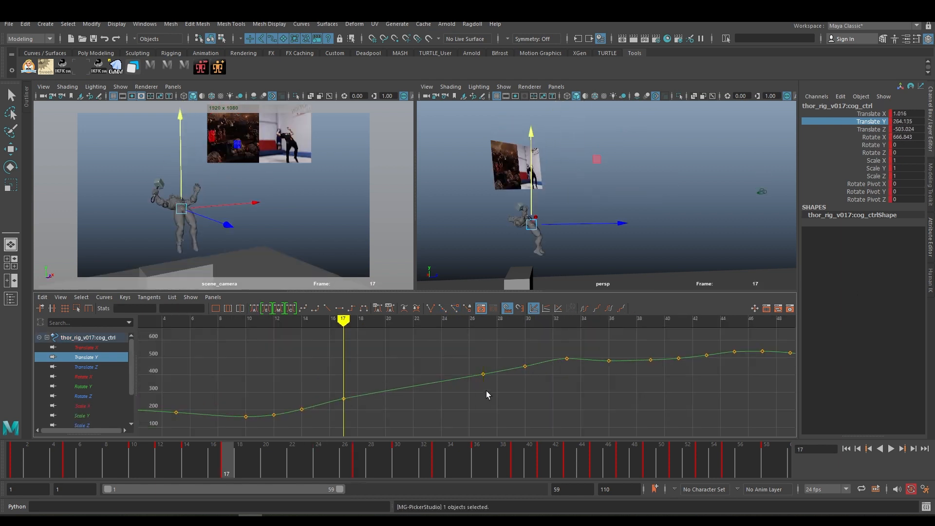
key(period)
key(period)
key(comma)
key(period)
drag(473, 363, 494, 388)
shift+middle_drag(494, 388, 495, 384)
key(period)
drag(490, 353, 516, 382)
shift+middle_drag(543, 394, 543, 389)
Check the cog's rise and the flip poses frame by frame from frame 30 to frame 41
key(alt+period)
key(alt+period)
key(alt+period)
key(alt+period)
key(alt+period)
key(alt+period)
key(alt+period)
key(alt+period)
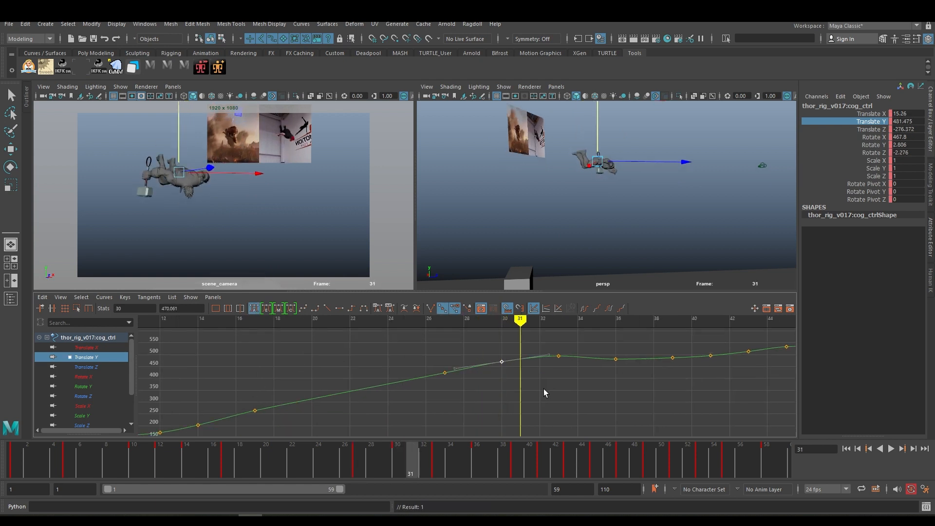
key(comma)
key(comma)
key(period)
key(period)
key(period)
Raise cog_ctrl's Translate Y key at frame 36 to slightly above the frame 39 key
alt+middle_drag(682, 383, 572, 392)
drag(493, 358, 516, 381)
key(f)
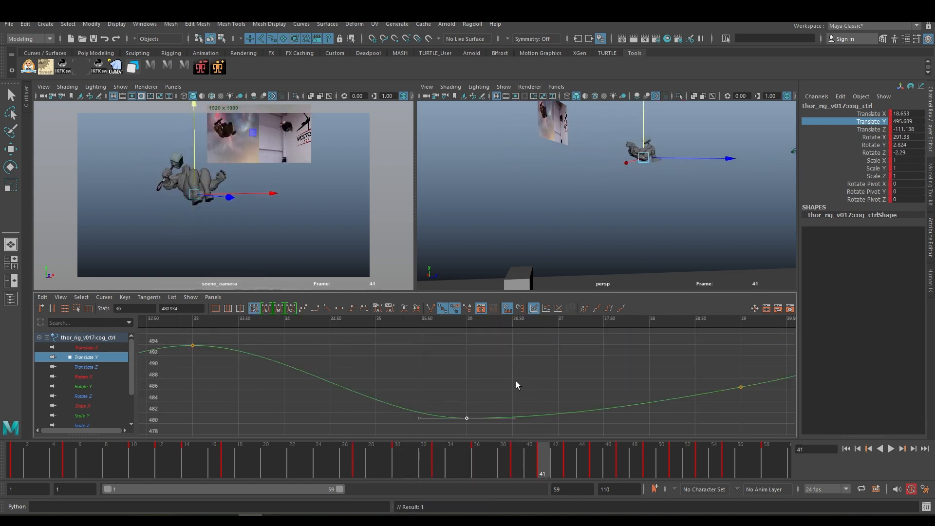
shift+middle_drag(516, 381, 516, 336)
alt+right_drag(570, 382, 540, 388)
shift+middle_drag(551, 390, 551, 394)
alt+right_drag(628, 389, 596, 385)
alt+middle_drag(596, 386, 540, 411)
drag(465, 397, 491, 420)
key(comma)
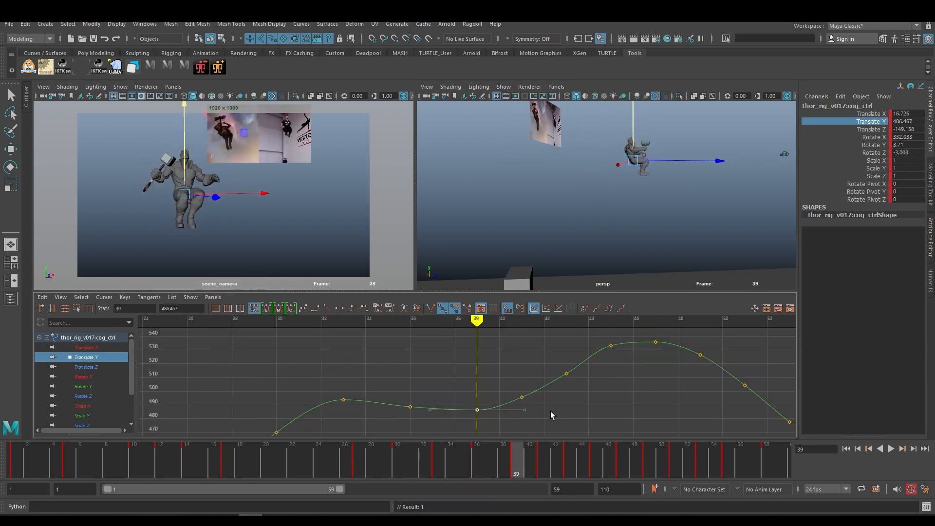
Review the second flip's arc frame by frame from frame 39 to 48 and play the animation from the start
key(alt+period)
key(alt+period)
key(alt+period)
key(alt+period)
key(alt+period)
key(alt+comma)
drag(535, 367, 518, 379)
key(alt+period)
key(alt+period)
key(alt+period)
key(alt+period)
key(alt+period)
key(alt+period)
key(alt+period)
key(alt+period)
key(alt+comma)
key(alt+comma)
key(alt+comma)
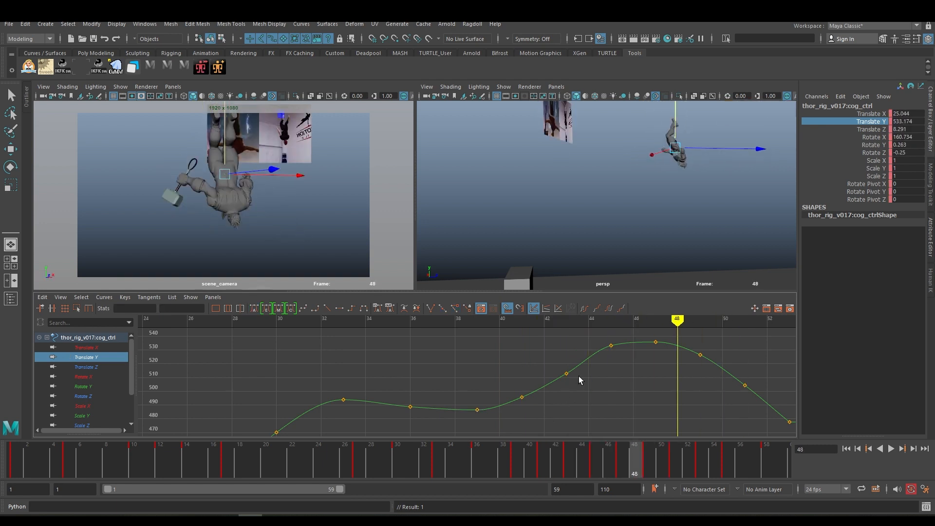
key(alt+comma)
key(alt+comma)
key(alt+period)
key(alt+period)
key(alt+period)
key(alt+period)
alt+right_drag(639, 374, 605, 389)
alt+middle_drag(604, 390, 576, 383)
drag(30, 461, 0, 437)
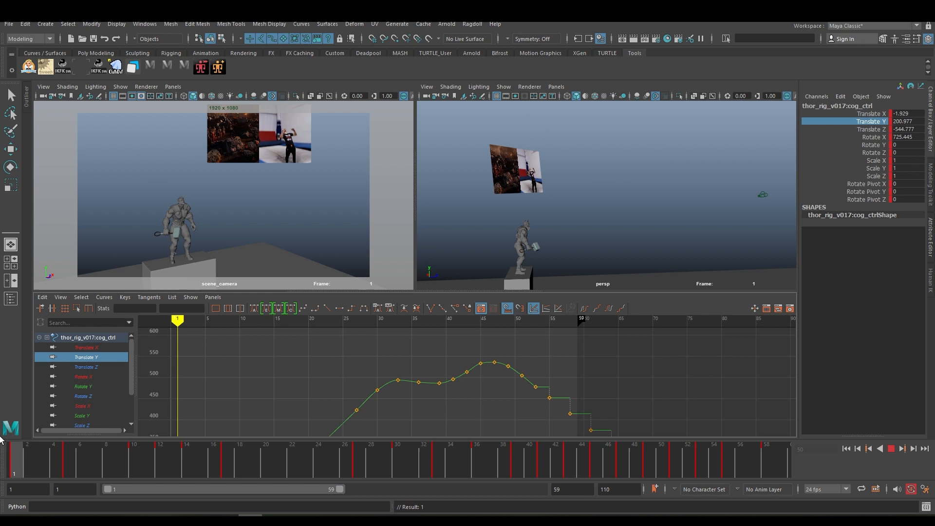
Select scene_camera and delete its keys at frame 24
click(761, 193)
drag(97, 395, 96, 403)
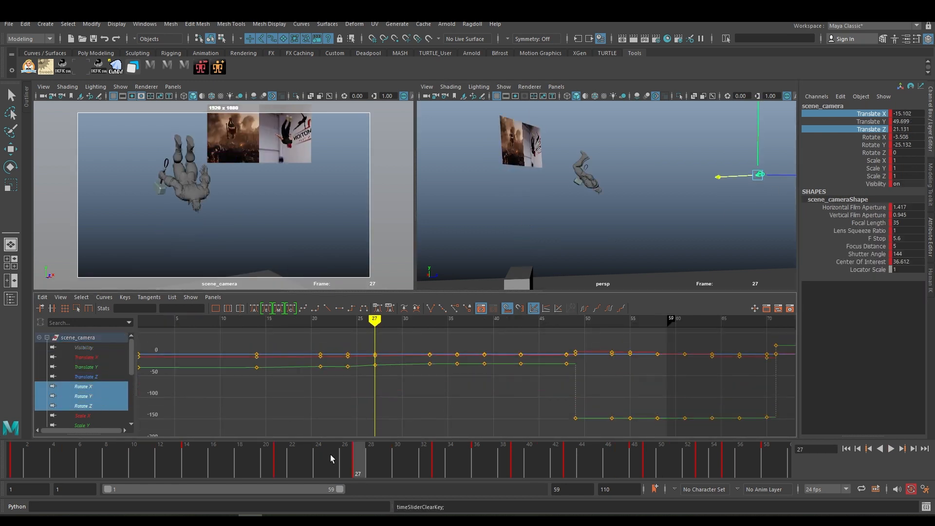
key(comma)
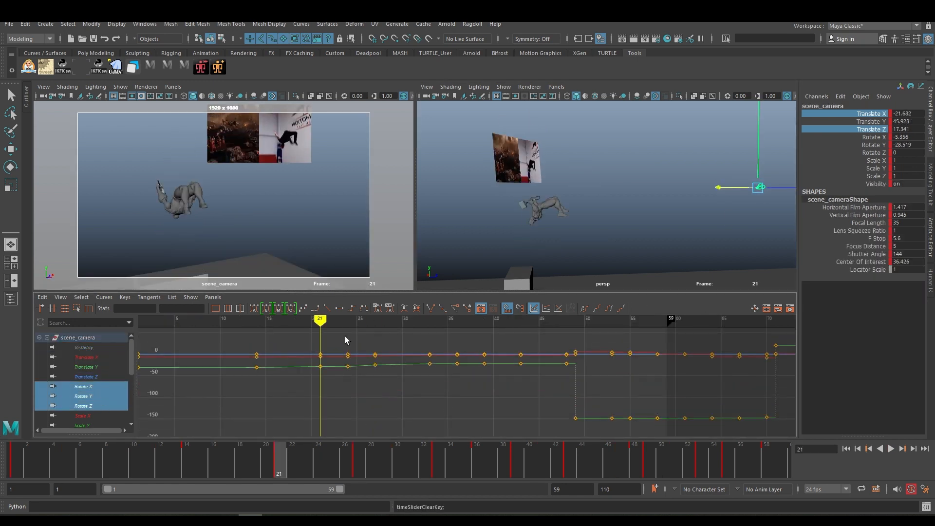
click(357, 383)
Select scene_camera's translate and rotate channels and delete the camera keys at frame 36
drag(273, 456, 571, 459)
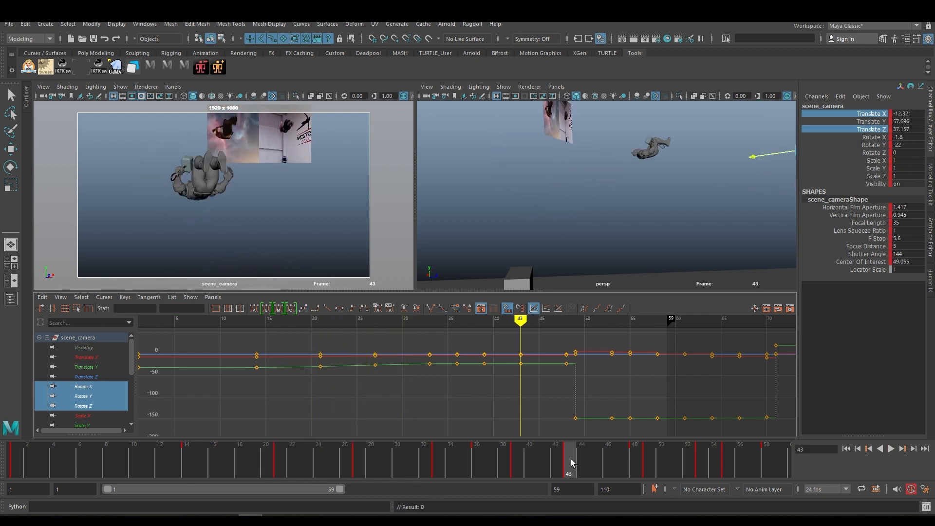
drag(880, 124, 875, 155)
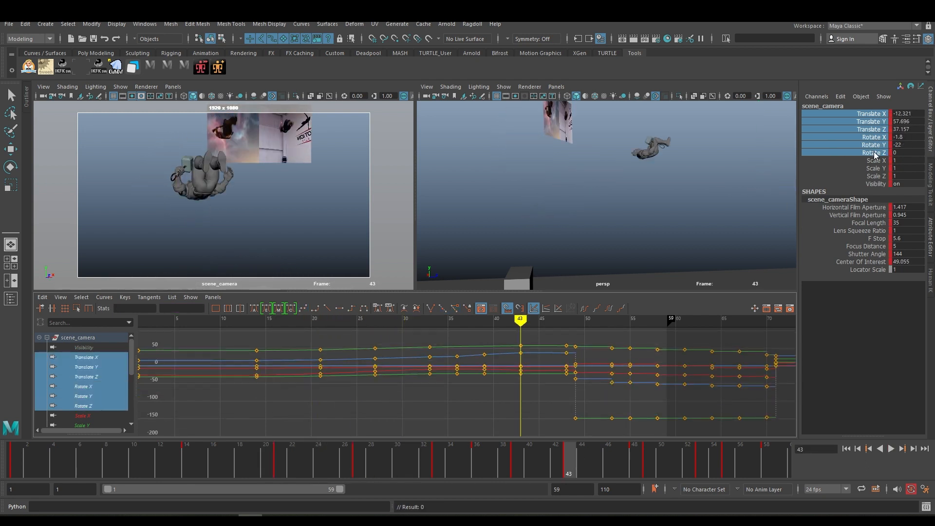
click(519, 450)
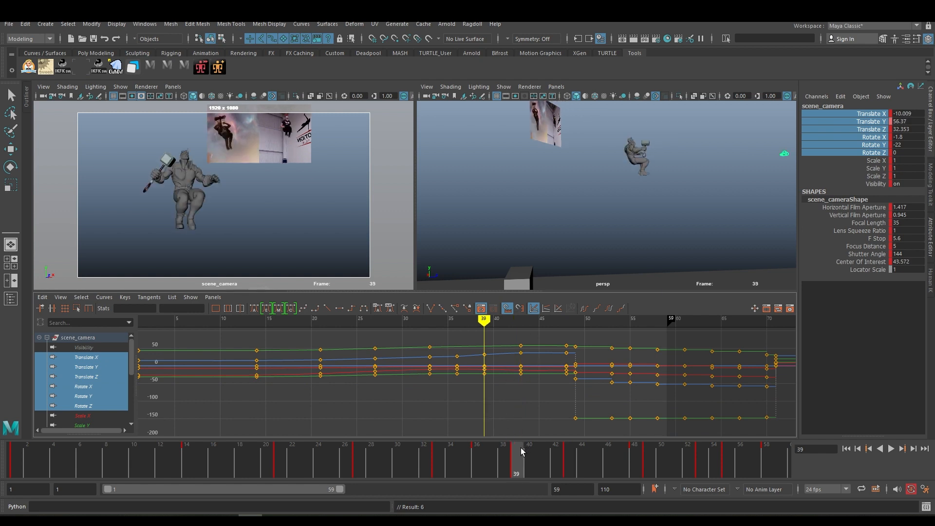
right_click(520, 450)
click(542, 276)
click(478, 455)
right_click(478, 455)
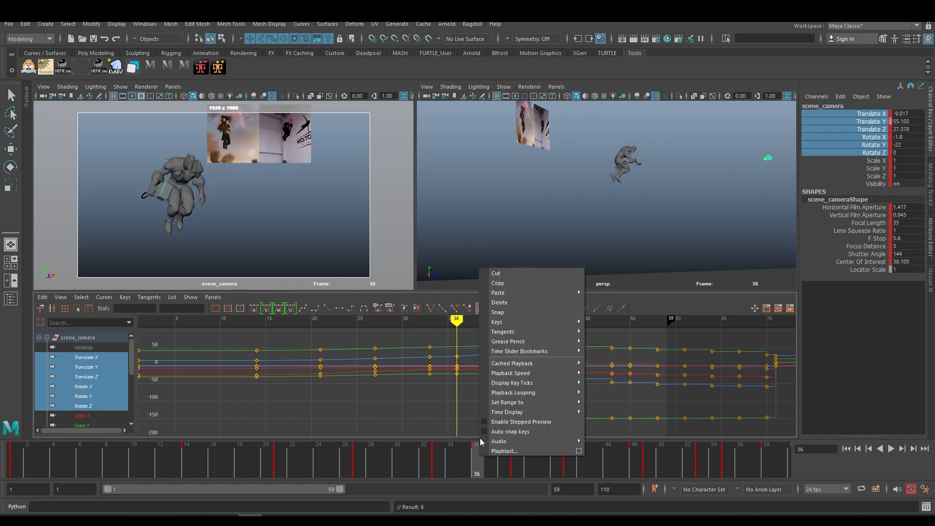
click(520, 308)
key(comma)
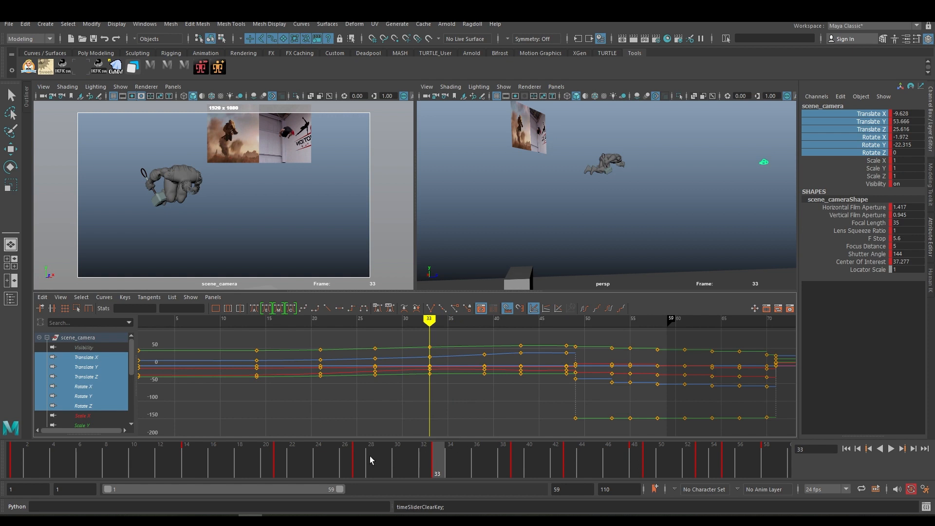
Delete scene_camera's keys at frame 39 and check the camera motion from frame 30 to frame 48
drag(370, 456, 581, 464)
key(comma)
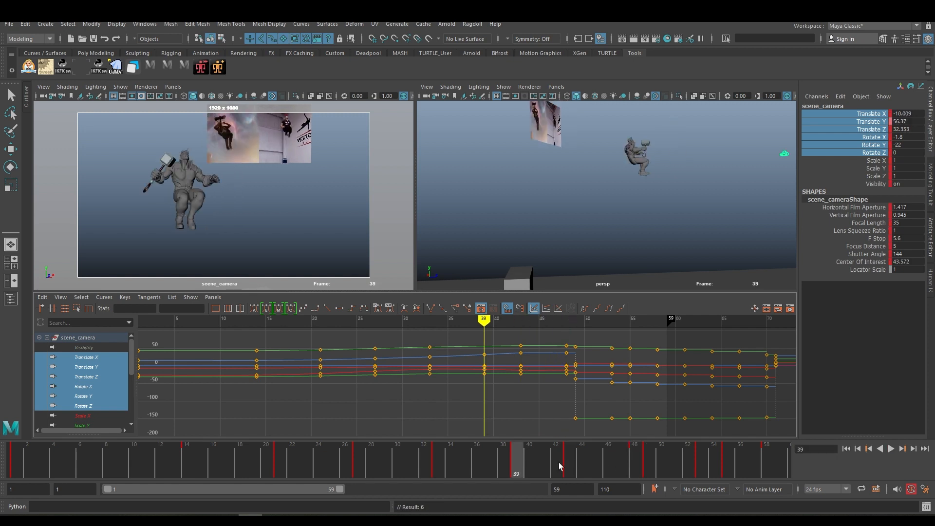
right_click(558, 462)
click(598, 309)
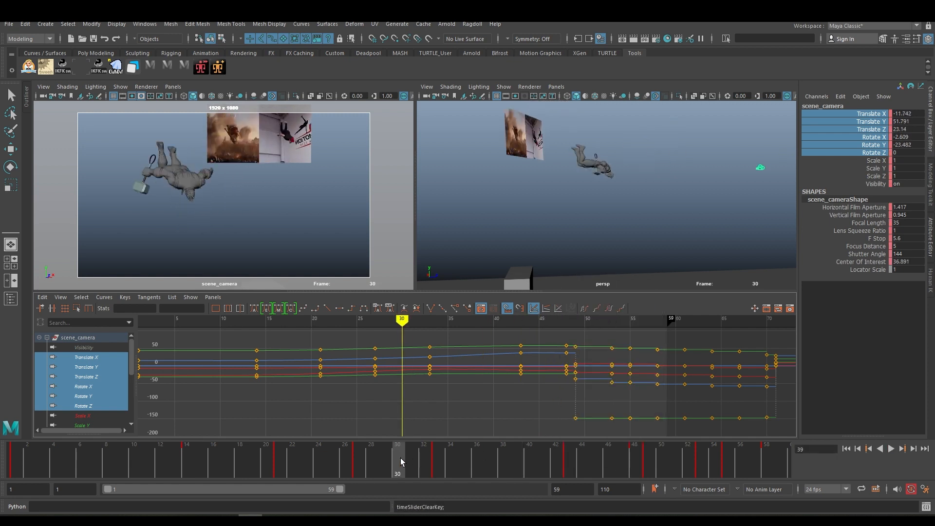
drag(400, 458, 633, 455)
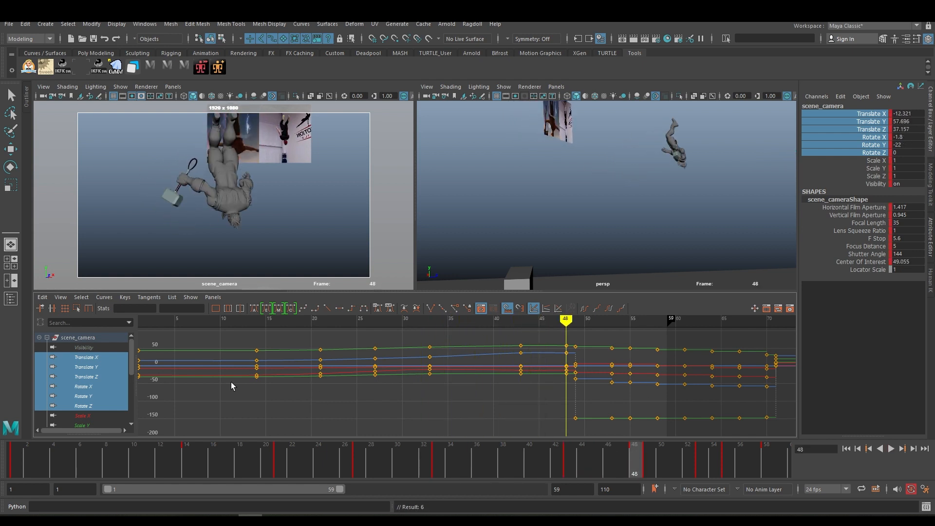
Raise scene_camera's Translate Y keys to 59.475 at frame 48 and 58.586 at frame 43, smoothing the rise
click(859, 121)
alt+middle_drag(364, 366, 312, 406)
alt+right_drag(313, 406, 423, 380)
drag(435, 375, 622, 413)
key(f)
alt+right_drag(545, 390, 380, 360)
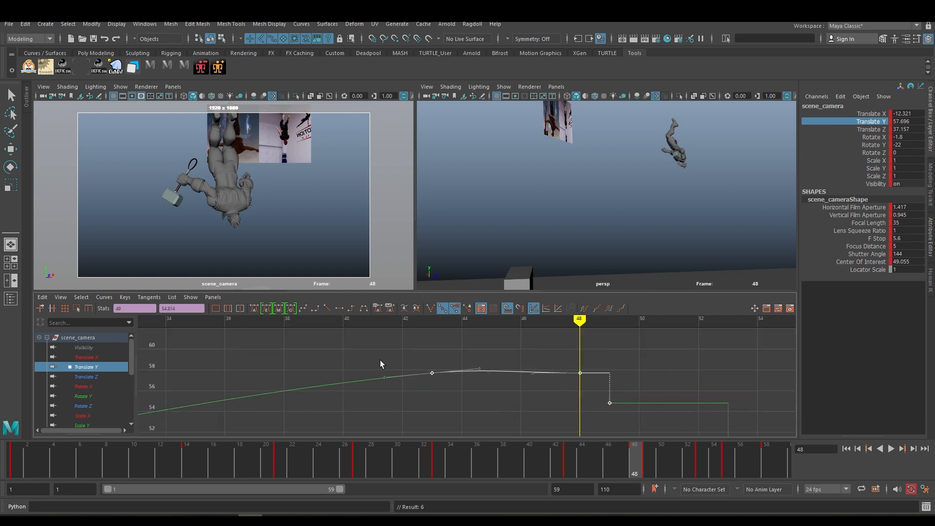
drag(569, 363, 596, 383)
shift+middle_drag(616, 355, 617, 348)
shift+middle_drag(626, 384, 631, 358)
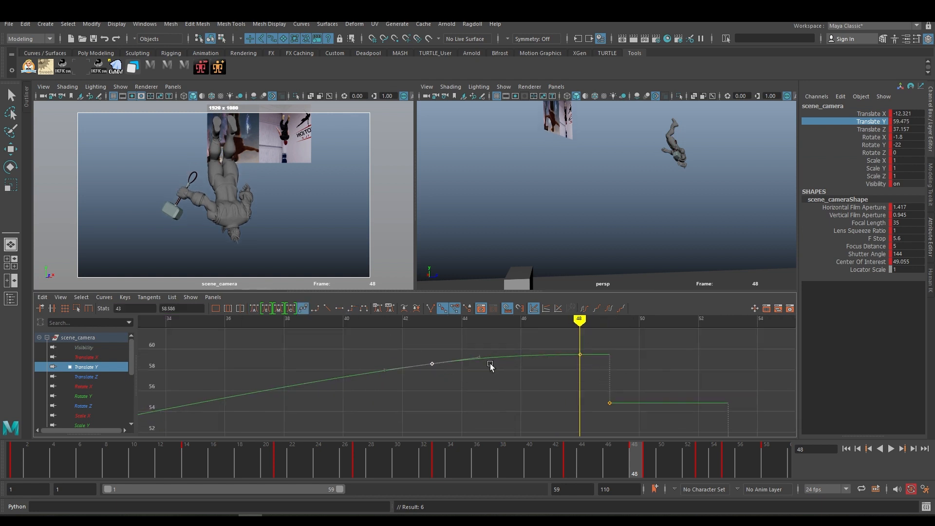
drag(112, 476, 391, 468)
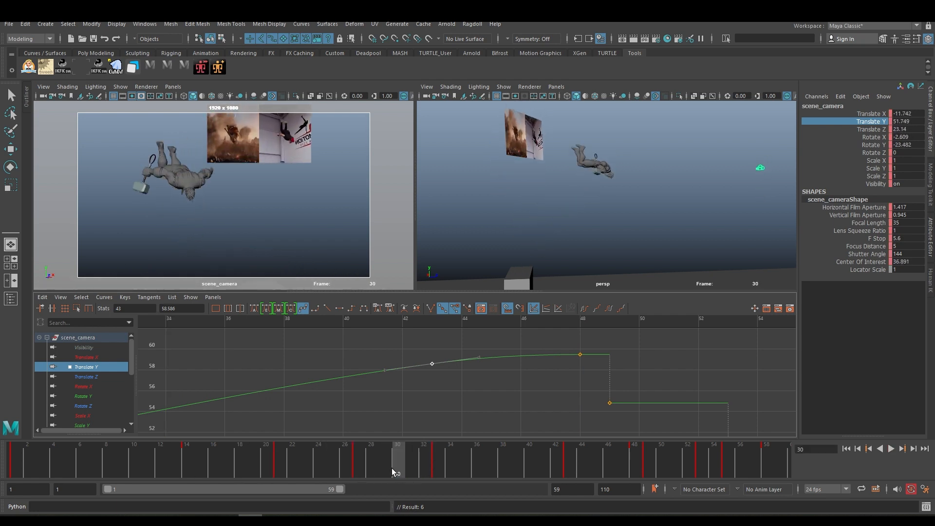
Lower scene_camera's Translate X key at frame 33 to -12.321 to remove the bump in the curve
click(101, 375)
click(97, 356)
key(f)
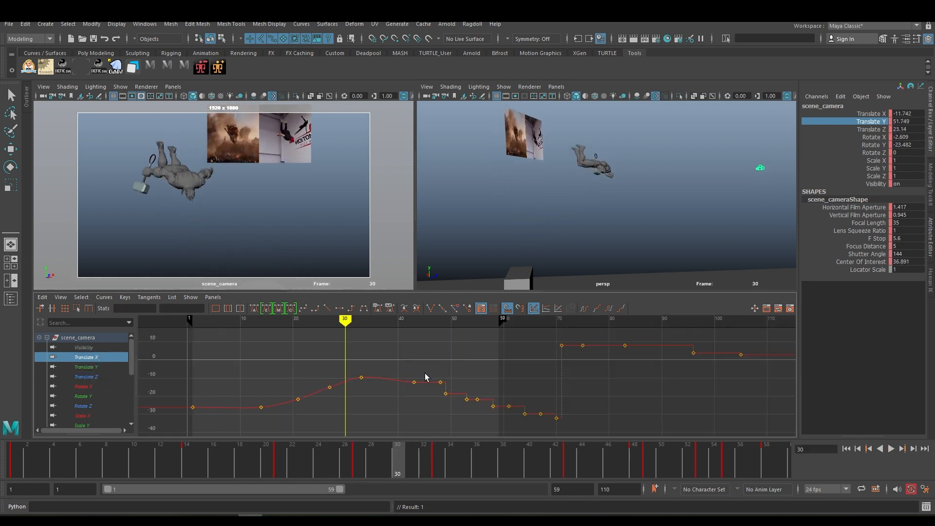
alt+middle_drag(352, 370, 409, 371)
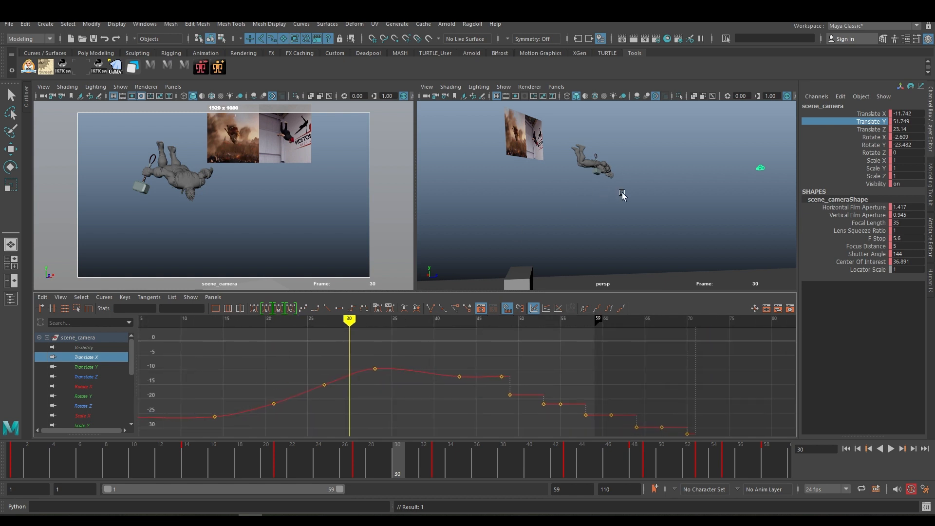
alt+drag(622, 194, 627, 191)
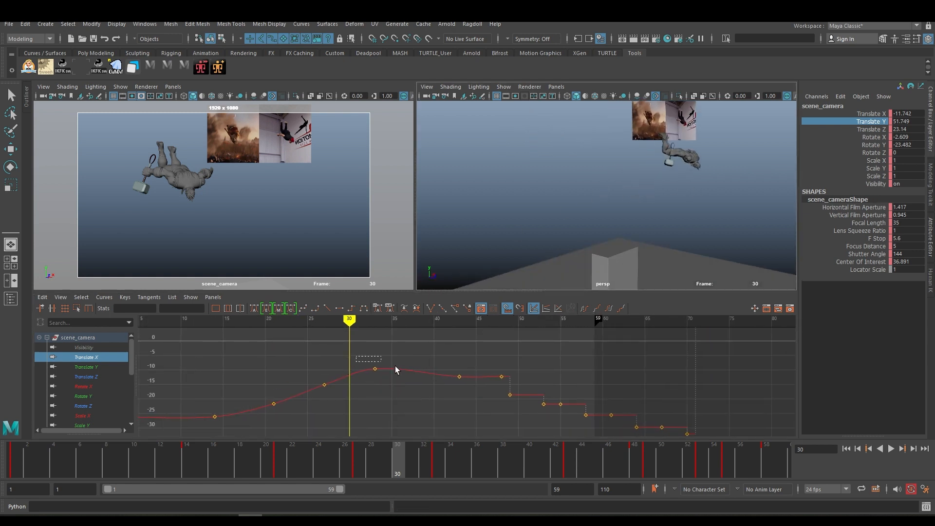
drag(395, 366, 393, 379)
scroll(378, 380, up, 3)
drag(247, 451, 355, 452)
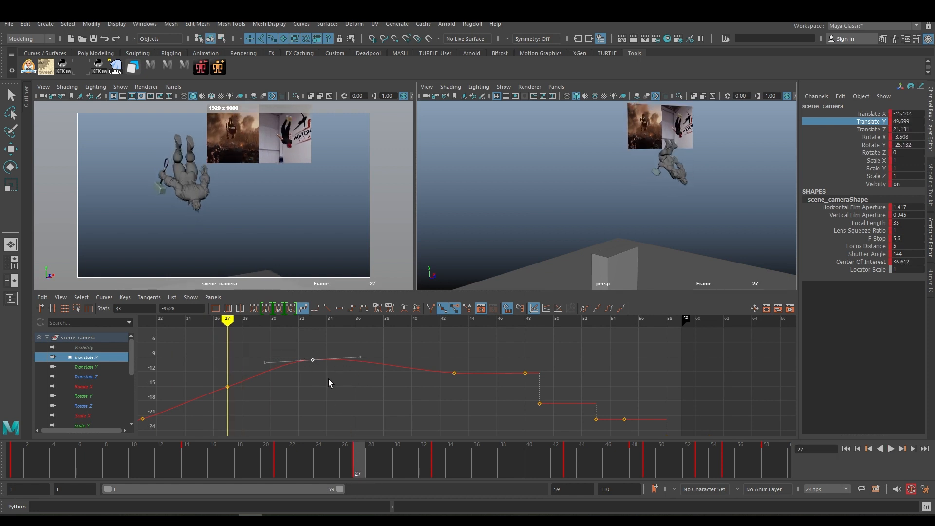
key(ctrl+z)
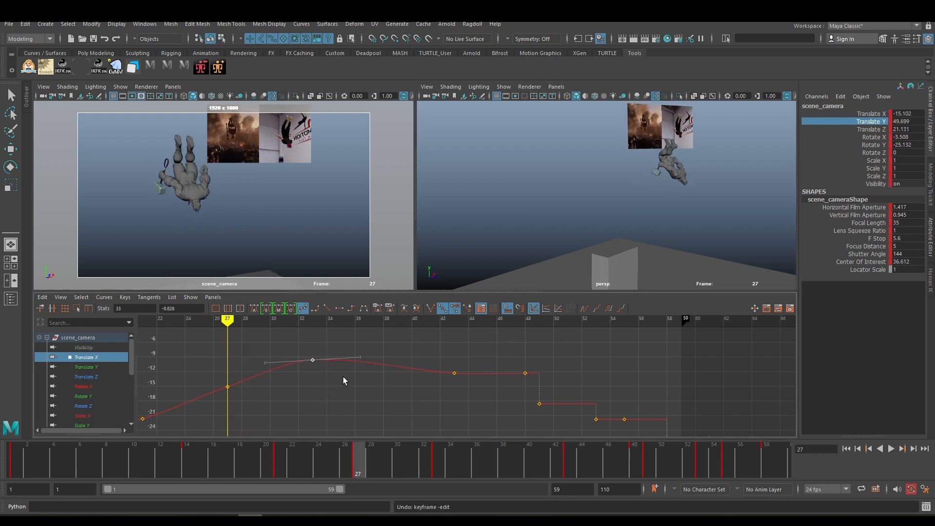
key(period)
middle_drag(345, 363, 424, 379)
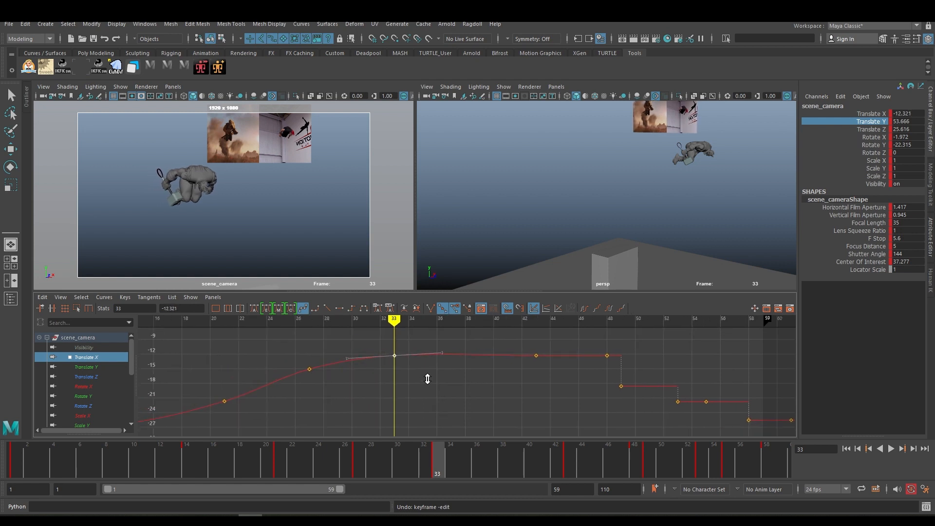
Refine the camera's Translate X keys to -16.8 at frame 27 and -13.32 at frame 33, checking the motion through frame 43
key(ctrl+z)
key(ctrl+z)
key(ctrl+z)
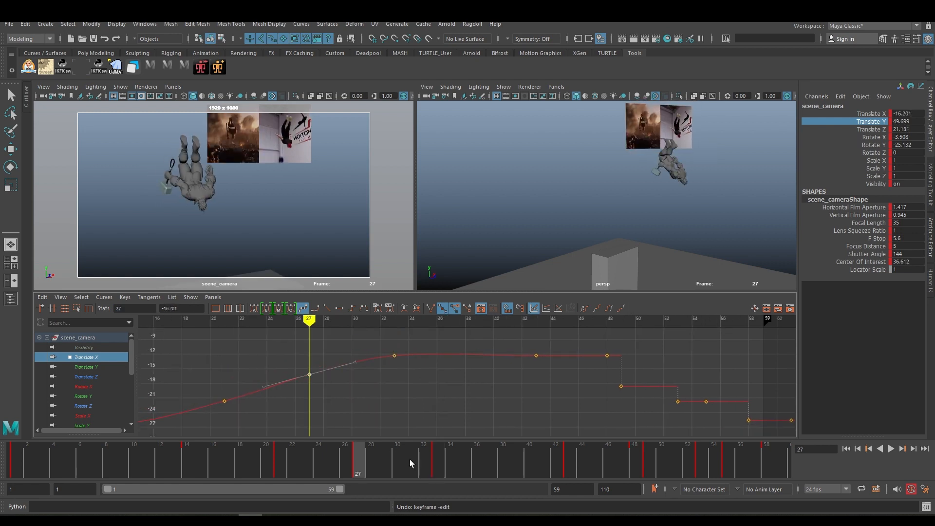
click(435, 460)
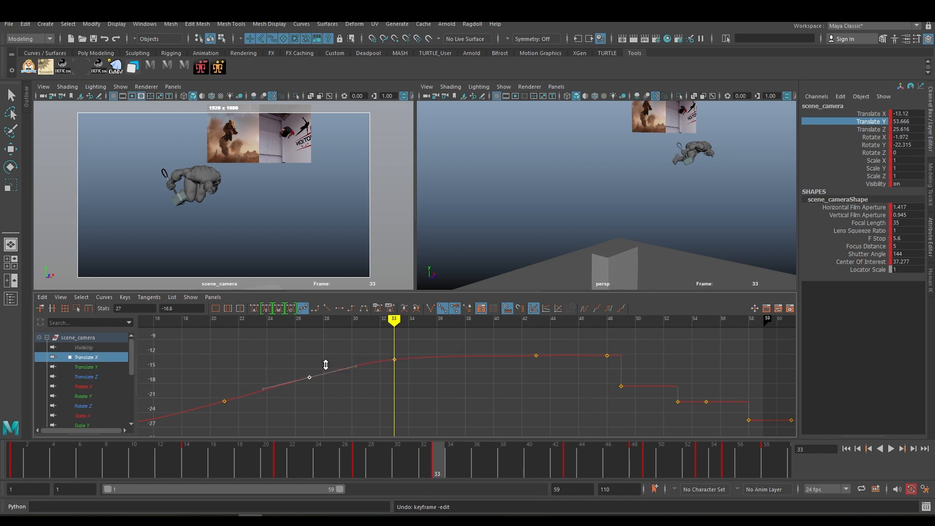
drag(200, 448, 440, 453)
drag(486, 457, 567, 460)
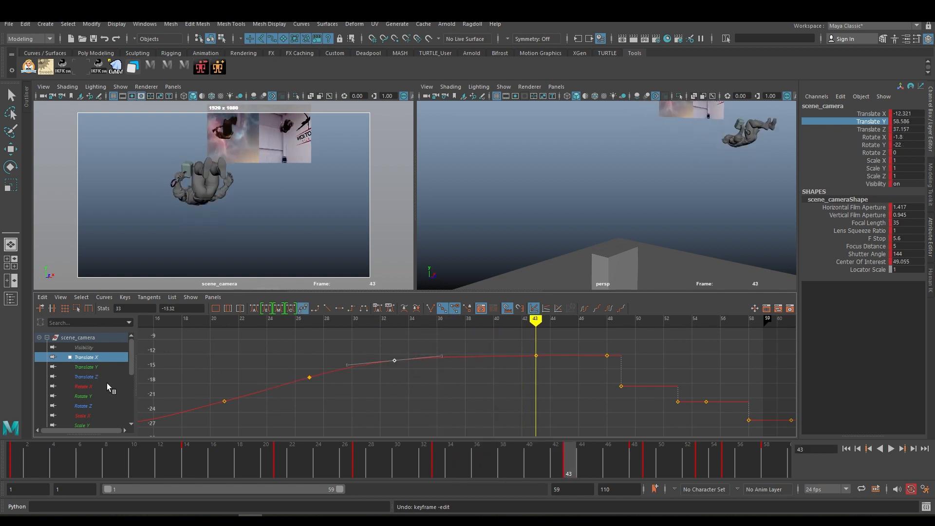
Try to smooth scene_camera's Translate Z curve by raising its frame 33 key to 26.598
click(104, 376)
drag(239, 455, 285, 452)
alt+middle_drag(347, 396, 438, 416)
key(period)
alt+right_drag(475, 387, 487, 362)
drag(429, 369, 449, 404)
key(period)
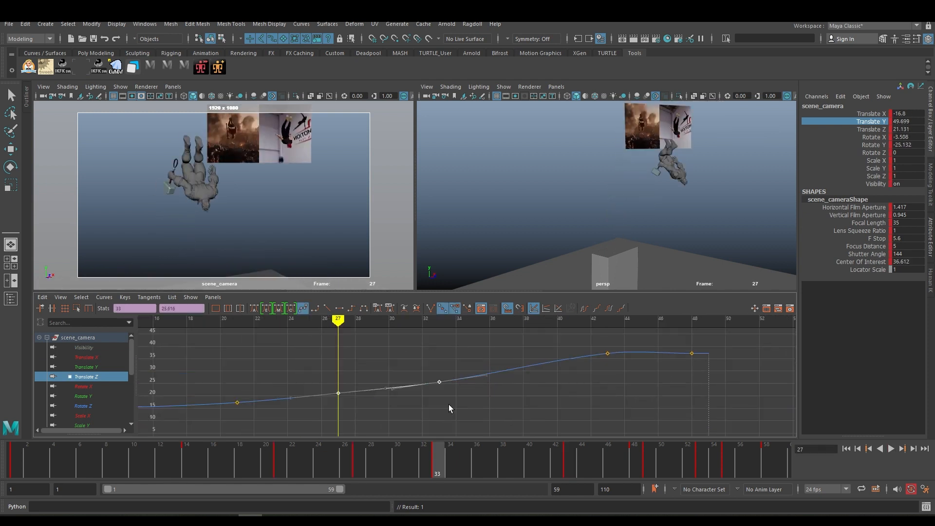
shift+middle_drag(477, 400, 448, 403)
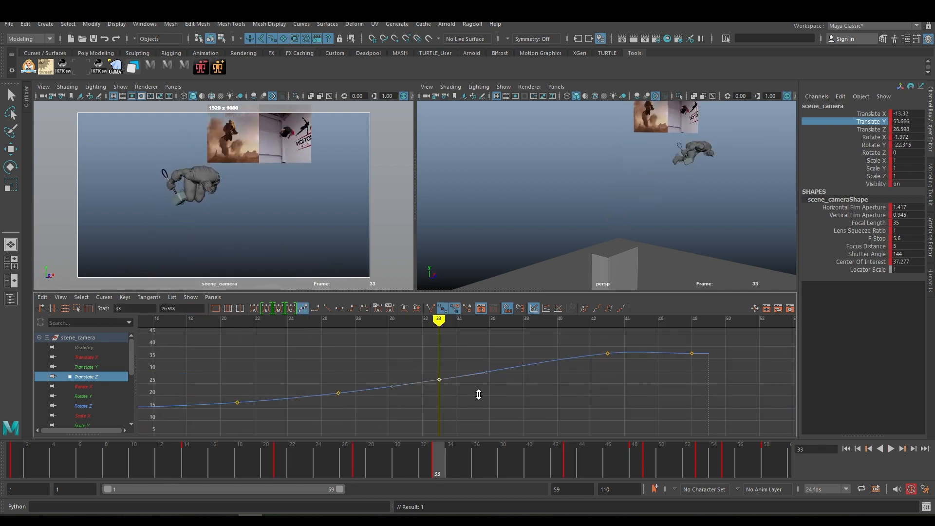
key(ctrl+z)
Delete scene_camera's Translate Z keys at frames 27 and 33 and review the camera motion up to frame 48
drag(292, 377, 447, 403)
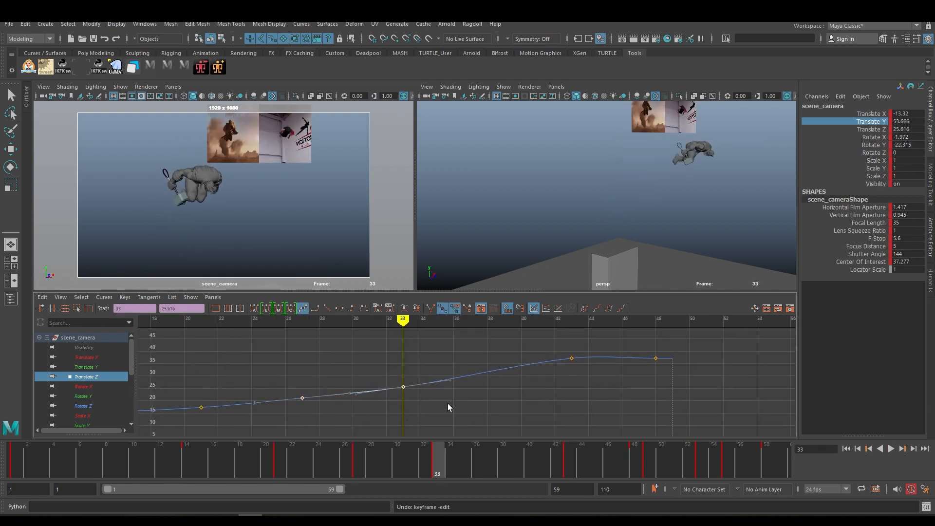
key(Delete)
click(571, 357)
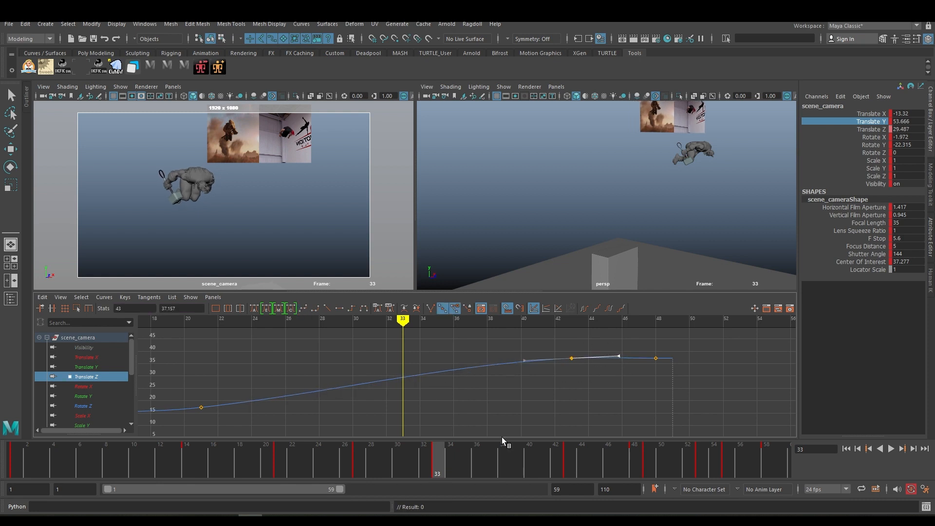
drag(501, 442, 574, 463)
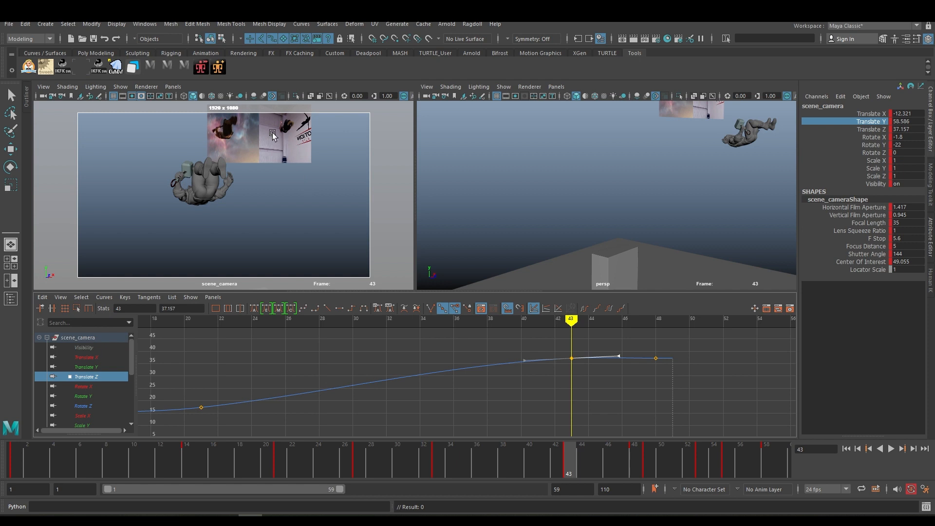
drag(106, 449, 642, 478)
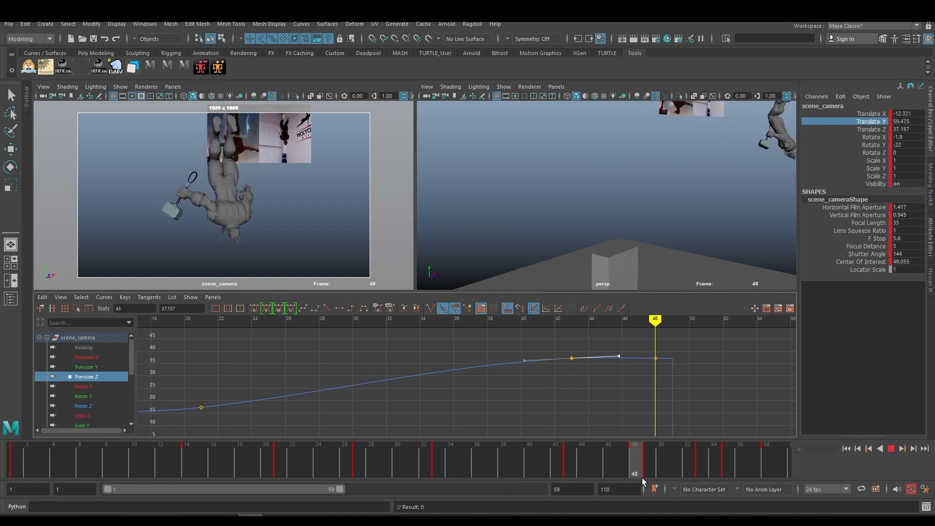
Raise scene_camera's Translate Z key at frame 48 to 37.703
alt+middle_drag(661, 391, 567, 344)
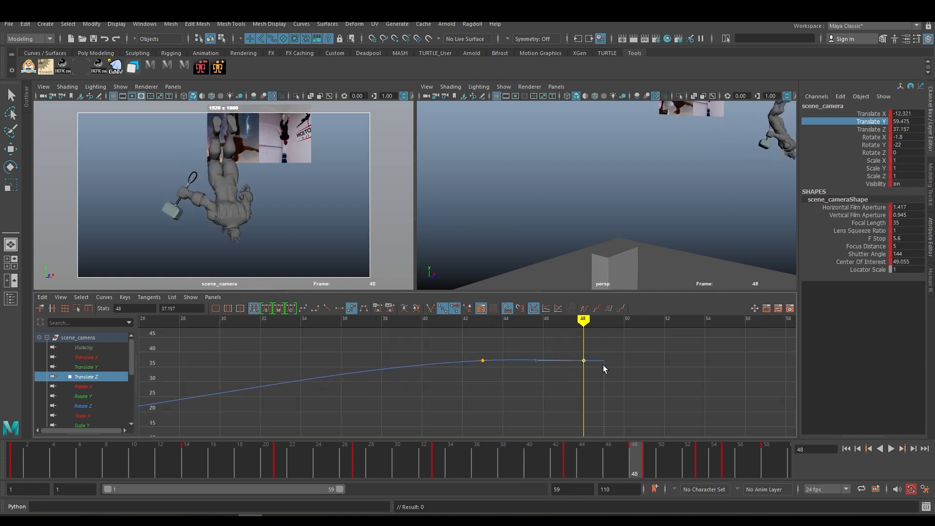
alt+right_drag(603, 364, 594, 383)
shift+middle_drag(594, 383, 594, 385)
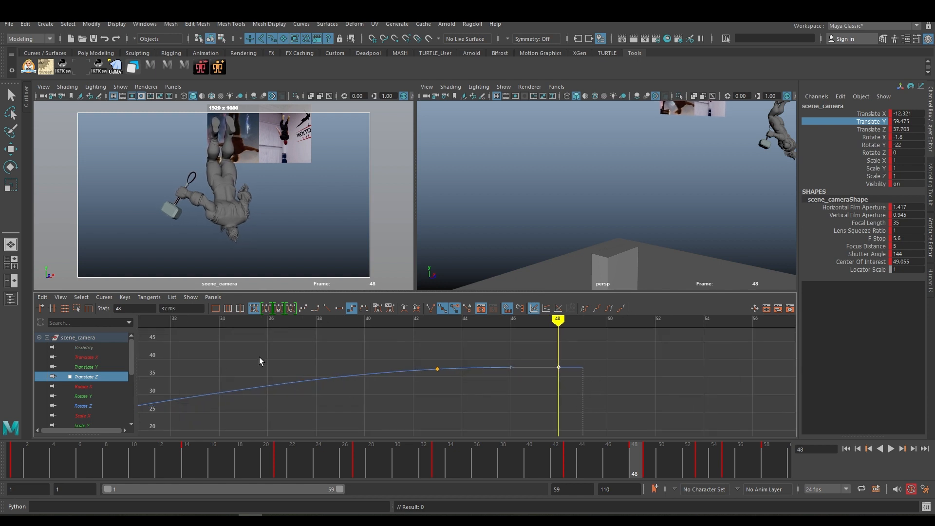
Check the camera's Translate Y curve and give the Translate X key at frame 43 auto tangents to remove its overshoot
click(105, 363)
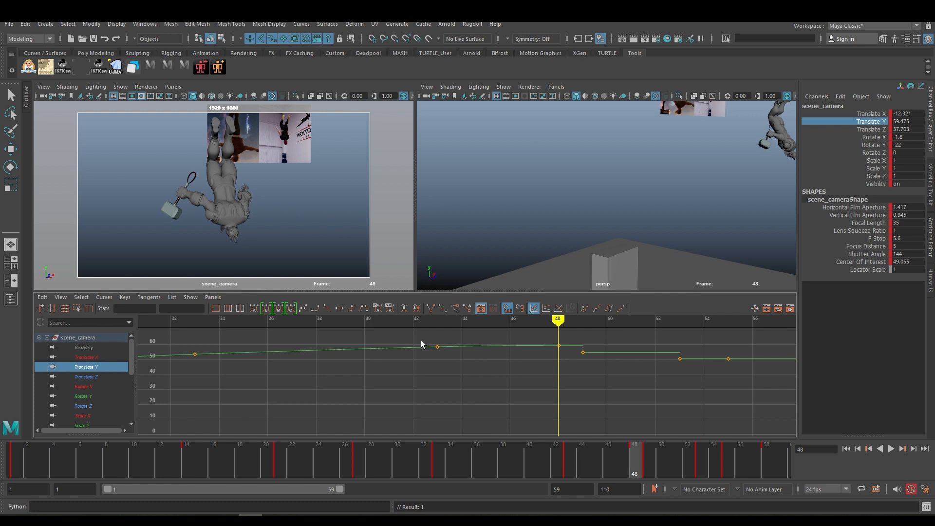
key(f)
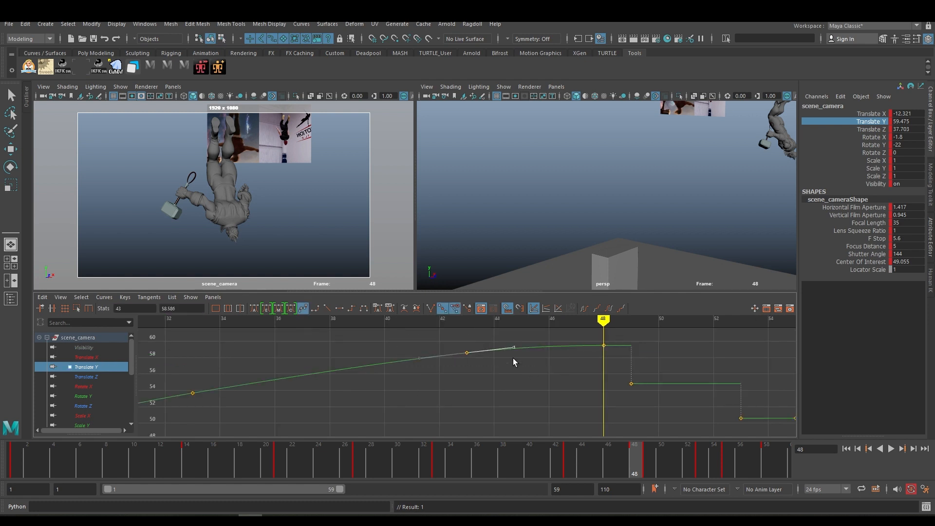
click(100, 357)
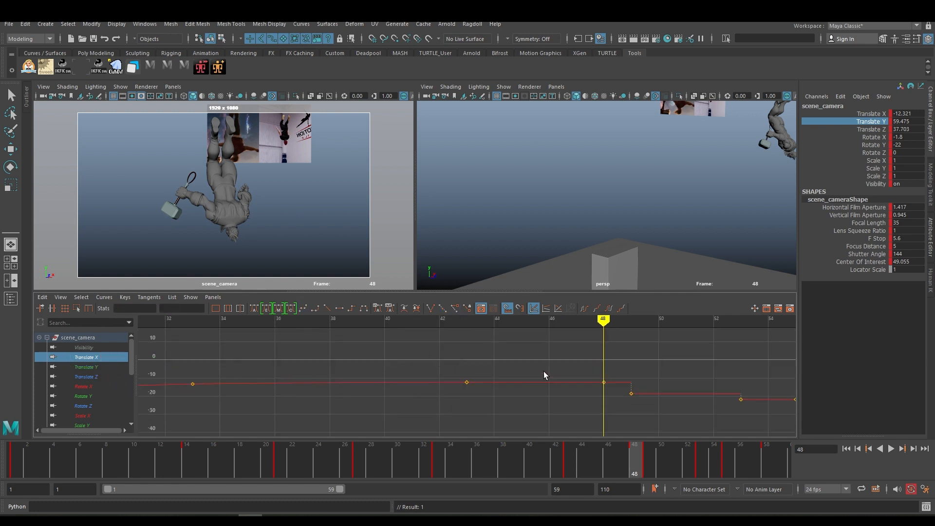
drag(448, 405, 500, 365)
key(f)
alt+middle_drag(546, 369, 446, 391)
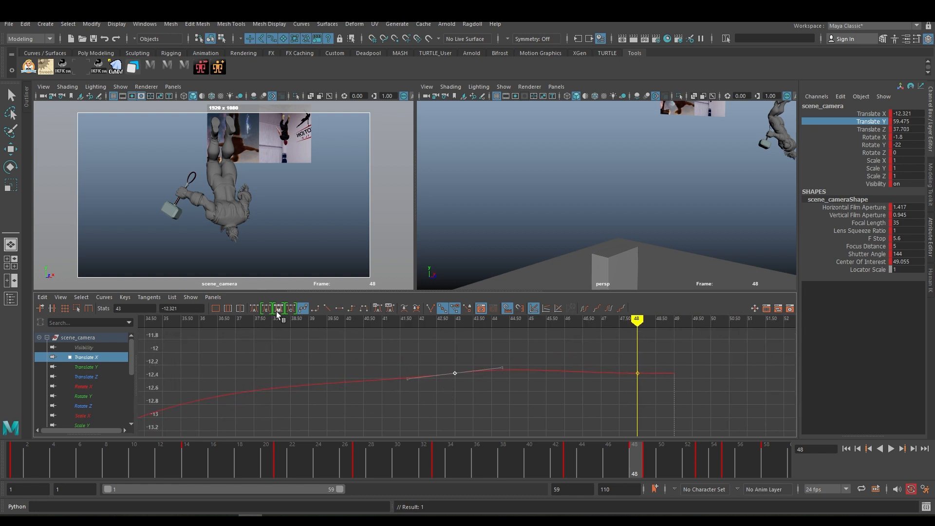
click(257, 308)
alt+right_drag(487, 387, 432, 392)
alt+middle_drag(390, 388, 423, 366)
click(422, 388)
key(f)
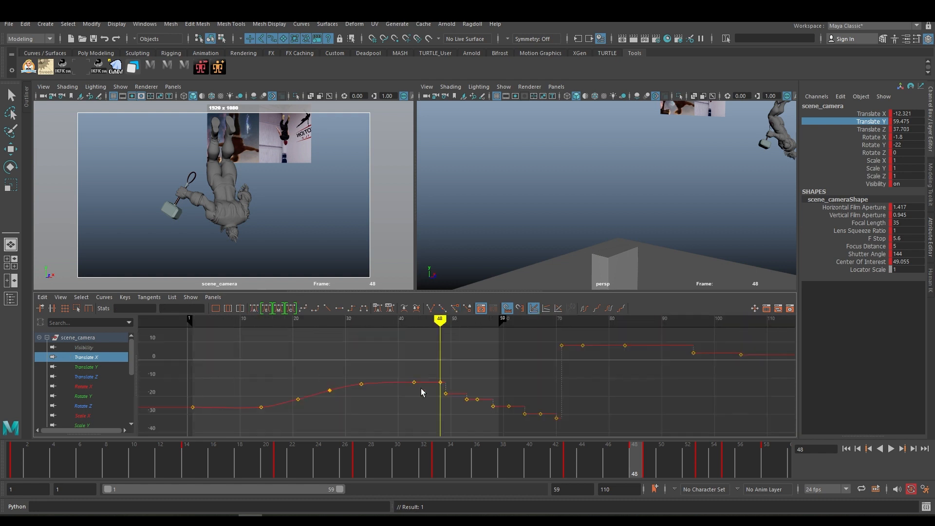
Delete scene_camera's Rotate X, Y and Z keys at frame 43
drag(87, 386, 96, 403)
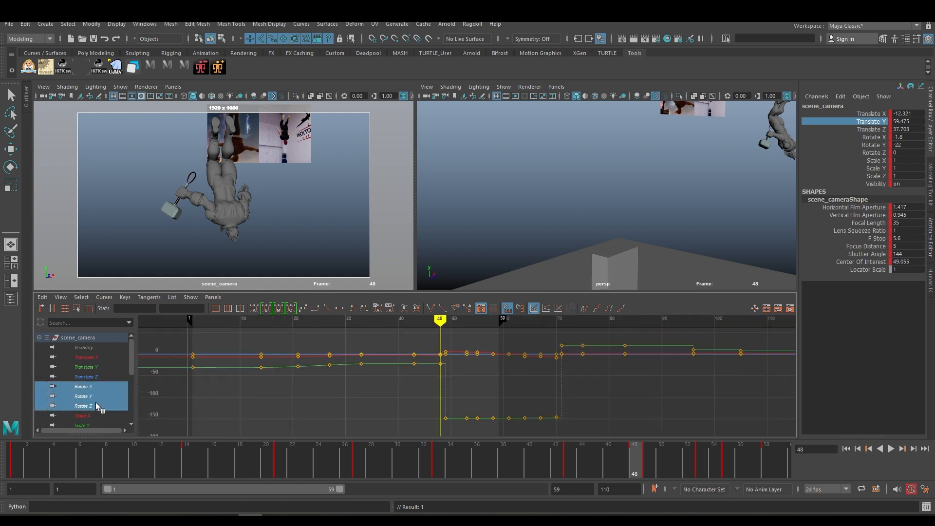
alt+middle_drag(405, 398, 489, 402)
alt+right_drag(453, 395, 487, 393)
alt+middle_drag(525, 378, 478, 400)
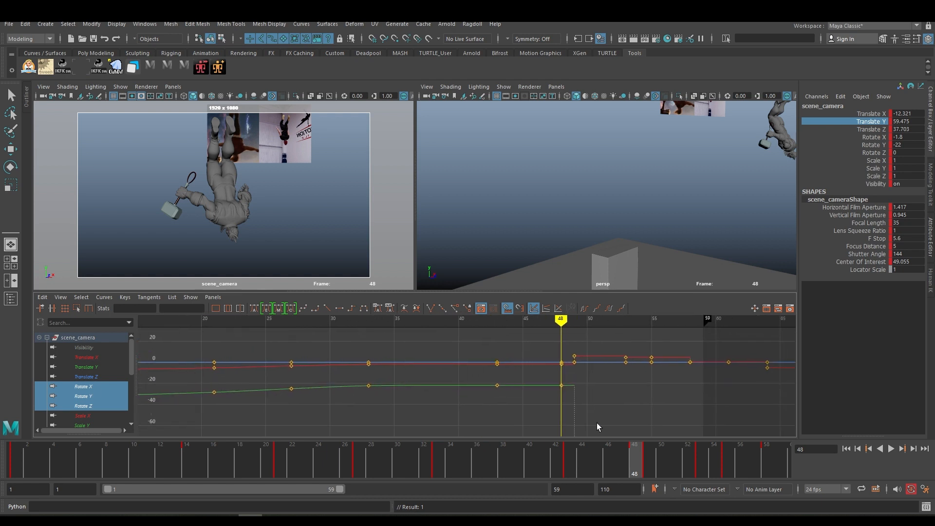
click(568, 464)
right_click(567, 464)
drag(865, 137, 869, 152)
right_click(583, 466)
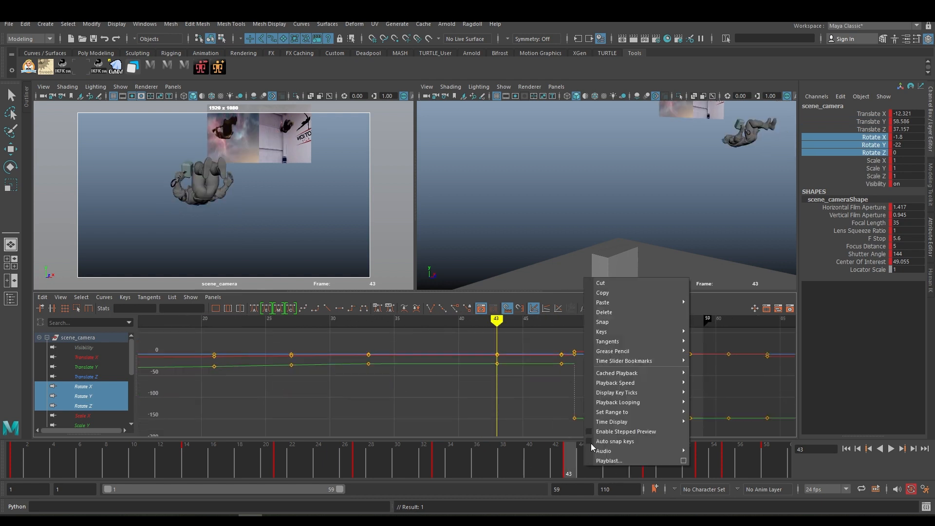
click(606, 312)
Review the camera motion in playback and examine scene_camera's rotate keys at frame 21
click(453, 460)
key(alt+v)
drag(25, 456, 109, 457)
key(alt+v)
drag(226, 387, 204, 342)
key(f)
Try deleting scene_camera's Rotate X, Y and Z keys at frame 14, review the motion, and undo the deletion
scroll(487, 378, down, 4)
click(189, 453)
right_click(197, 452)
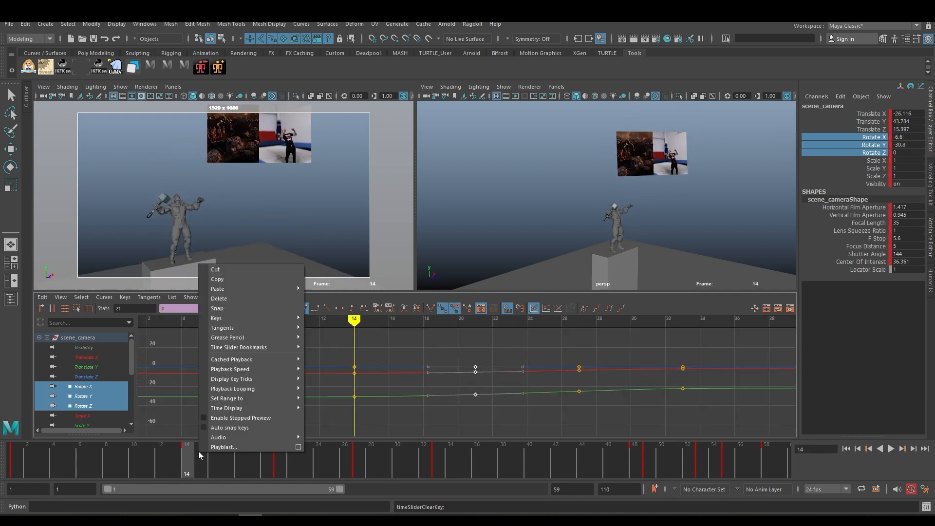
click(222, 300)
key(ctrl+z)
drag(26, 460, 189, 451)
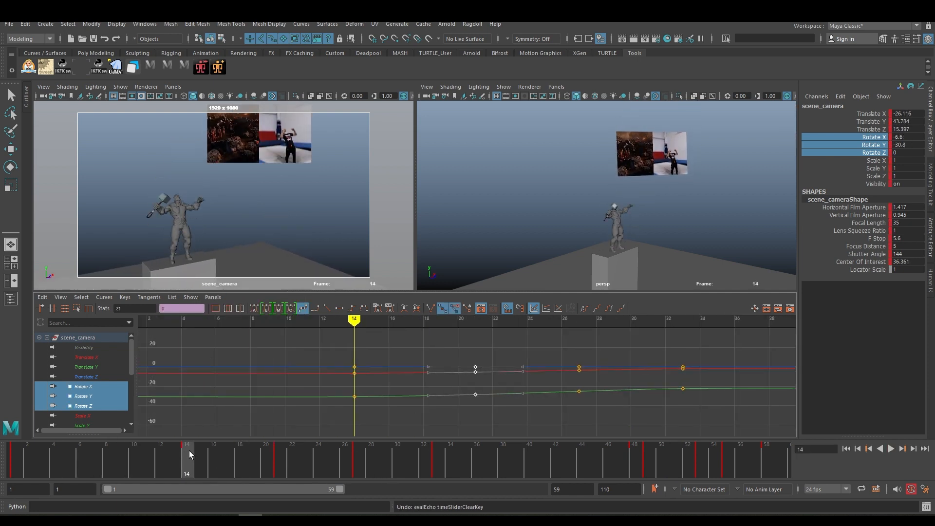
right_click(189, 451)
click(226, 299)
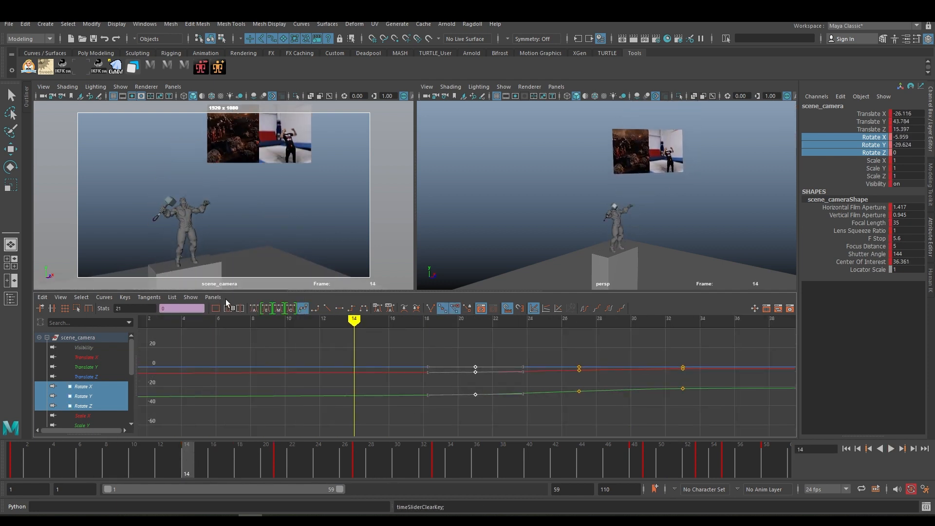
click(94, 452)
key(alt+v)
key(ctrl+z)
key(ctrl+z)
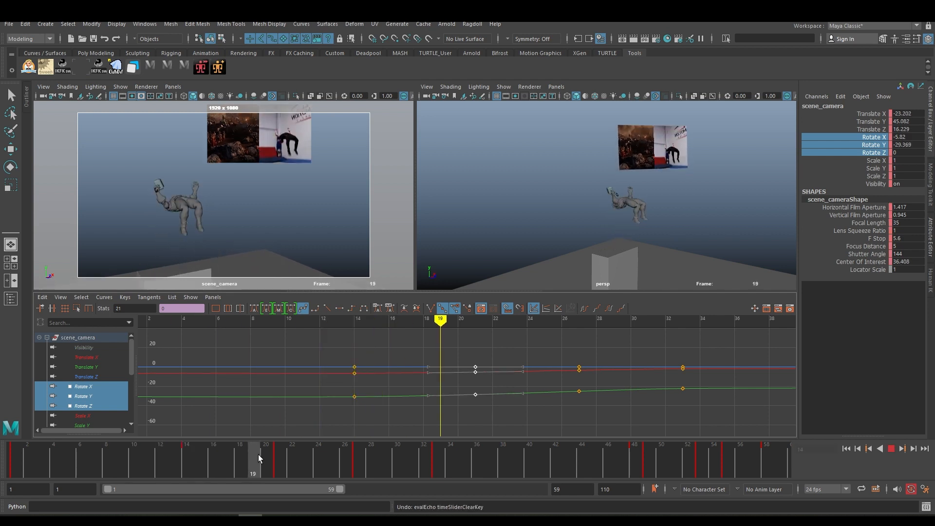
Delete scene_camera's Rotate X, Y and Z keys at frame 21
click(278, 454)
right_click(278, 454)
click(303, 300)
Examine scene_camera's Translate X and Translate Z curves, checking the Translate X key at frame 33
click(97, 375)
ctrl+click(94, 357)
alt+middle_drag(439, 401, 327, 405)
drag(185, 450, 358, 460)
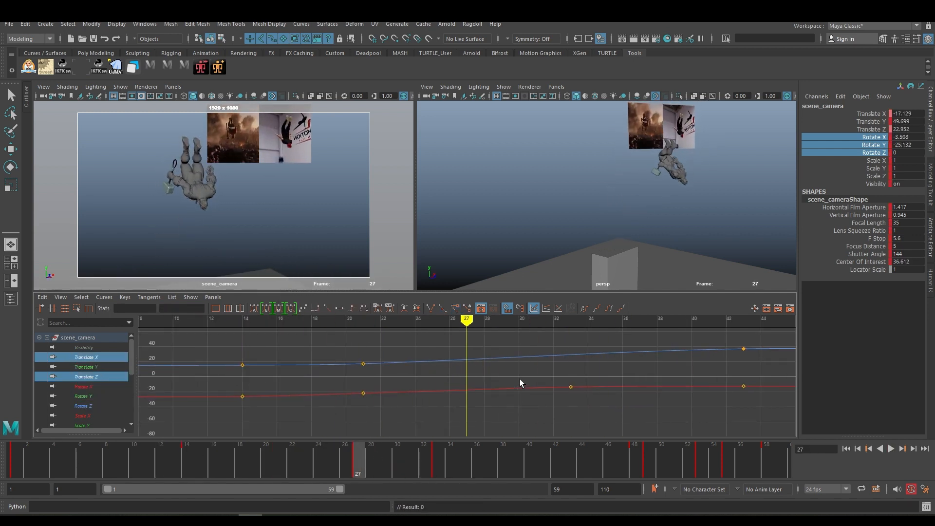
click(434, 456)
scroll(487, 380, down, 5)
drag(482, 363, 536, 402)
alt+shift+right_drag(536, 403, 465, 396)
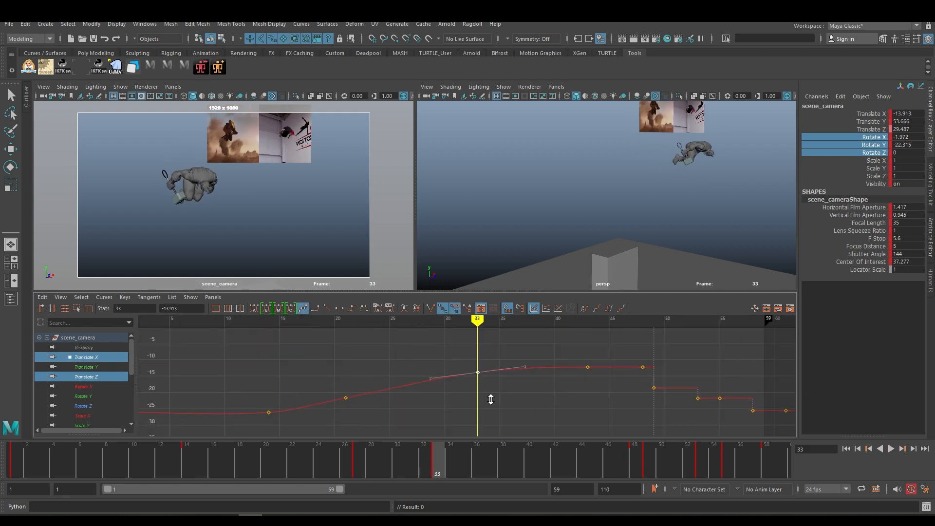
Enlarge the scene_camera view and play the shot from frame 1 to review the camera motion
drag(518, 450, 16, 467)
drag(417, 229, 465, 232)
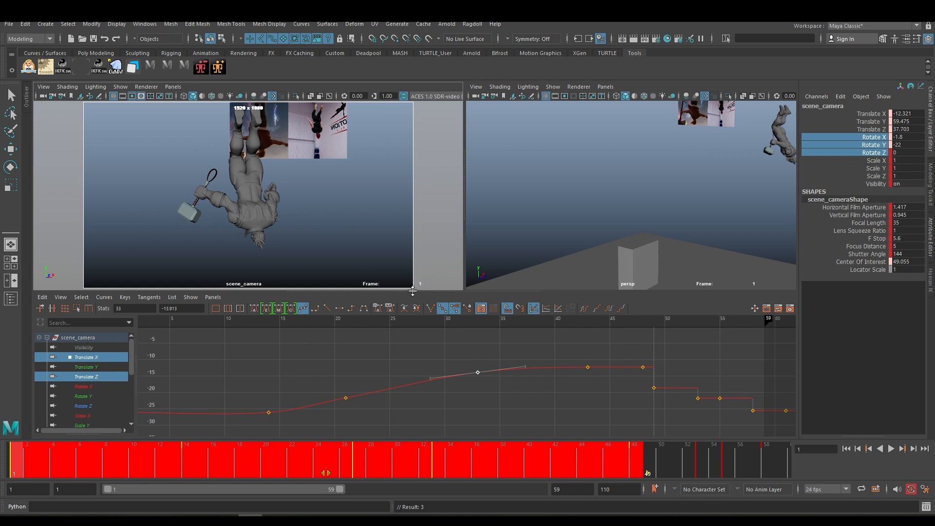
drag(412, 290, 411, 300)
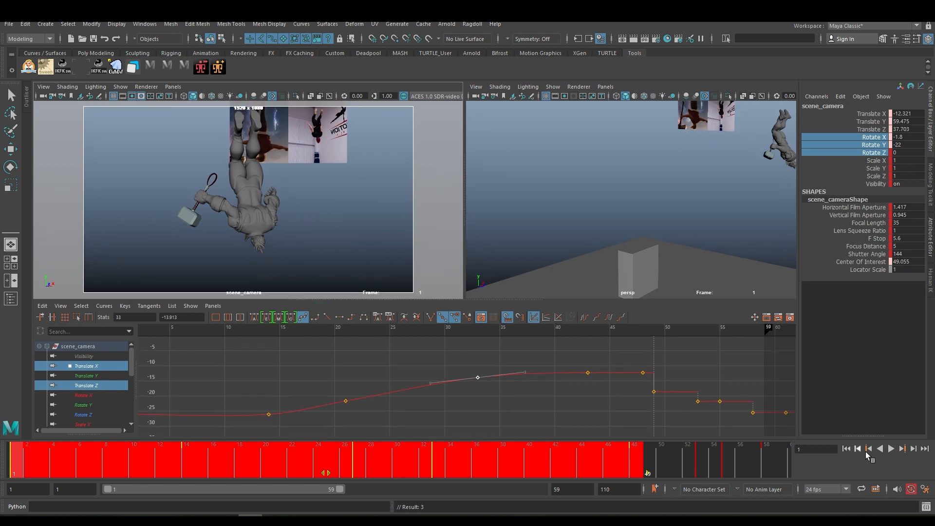
click(847, 448)
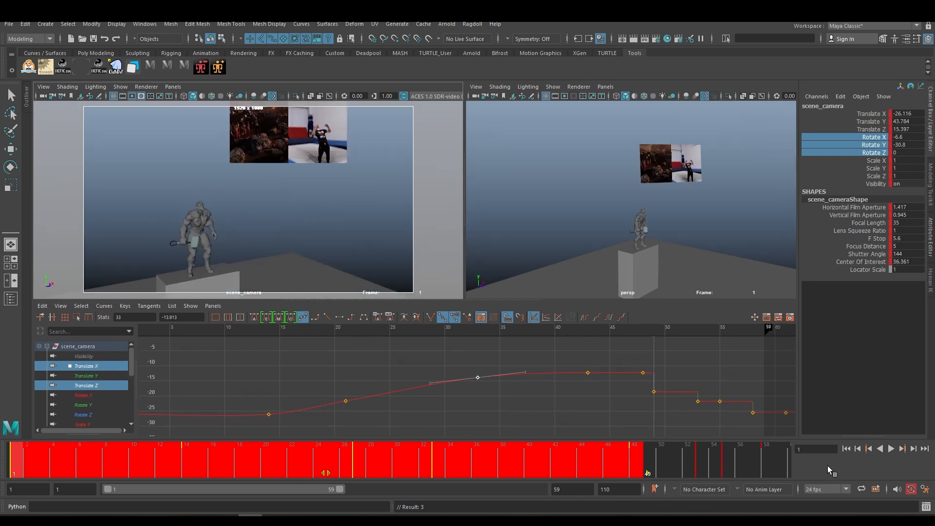
click(891, 448)
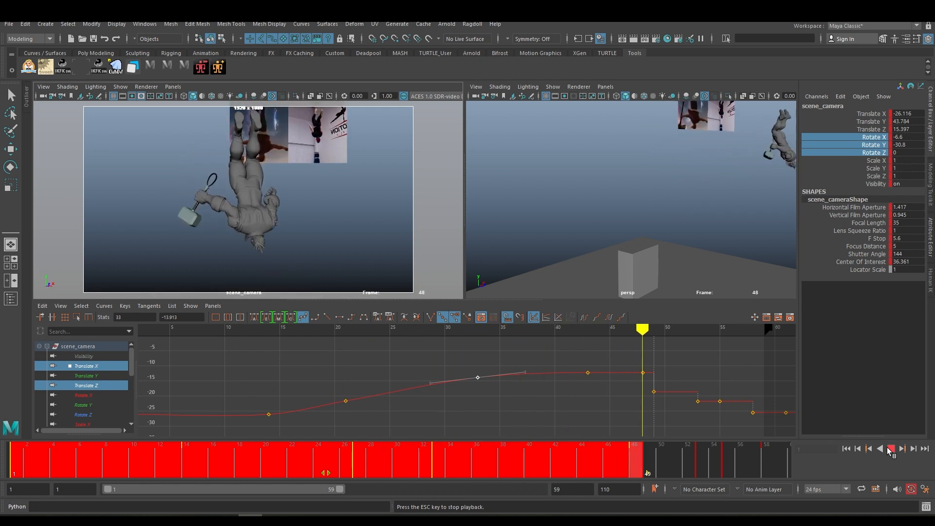
click(434, 472)
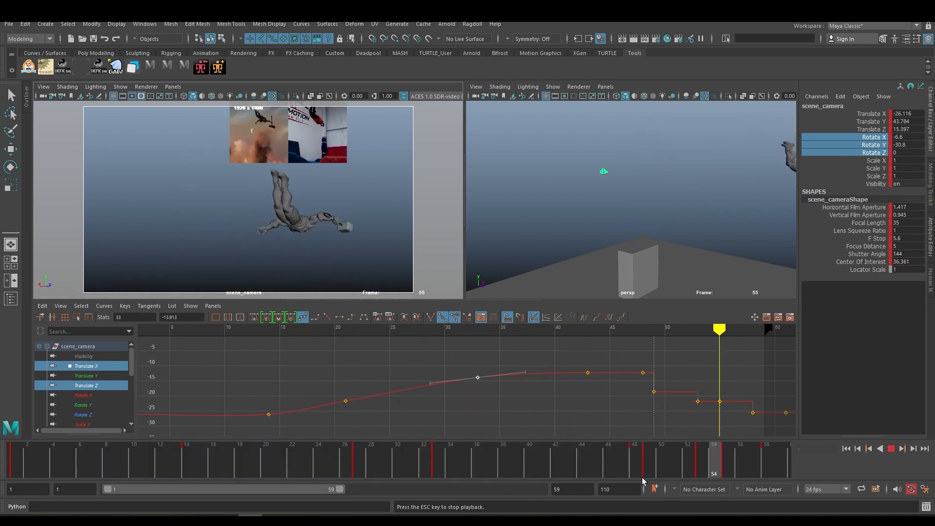
click(890, 450)
click(846, 450)
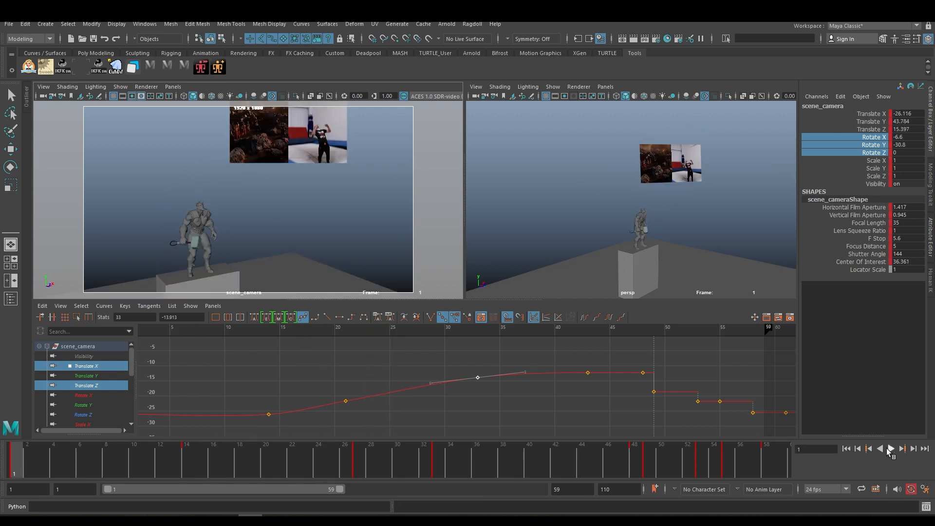
click(890, 448)
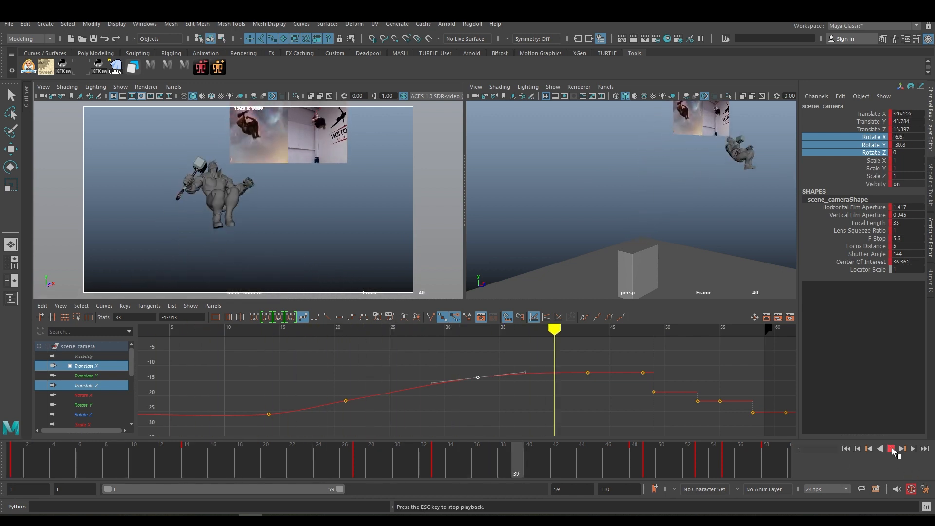
click(890, 448)
Examine Thor's flip from the side in the perspective view and compare cog_ctrl's pose at frames 48 and 49
drag(38, 456, 332, 452)
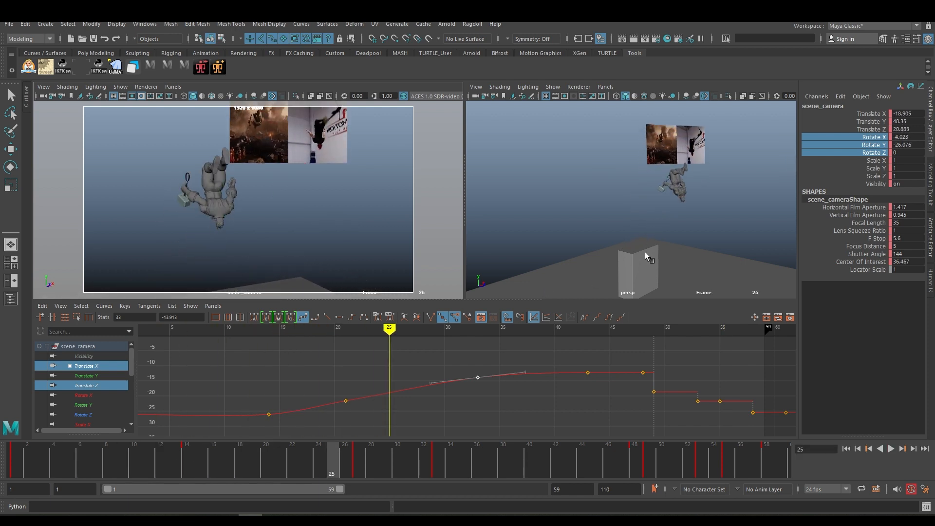
alt+drag(636, 227, 704, 226)
alt+right_drag(646, 219, 708, 218)
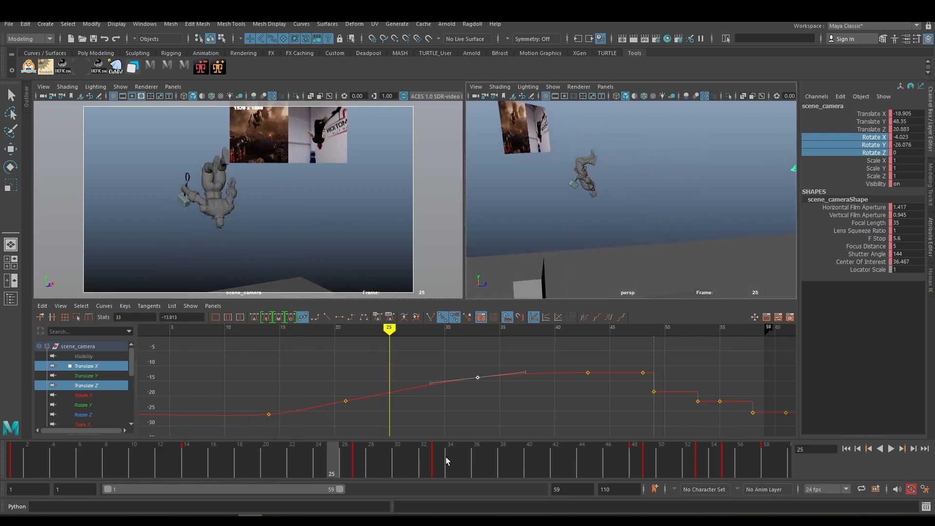
drag(446, 456, 635, 450)
alt+middle_drag(698, 201, 618, 234)
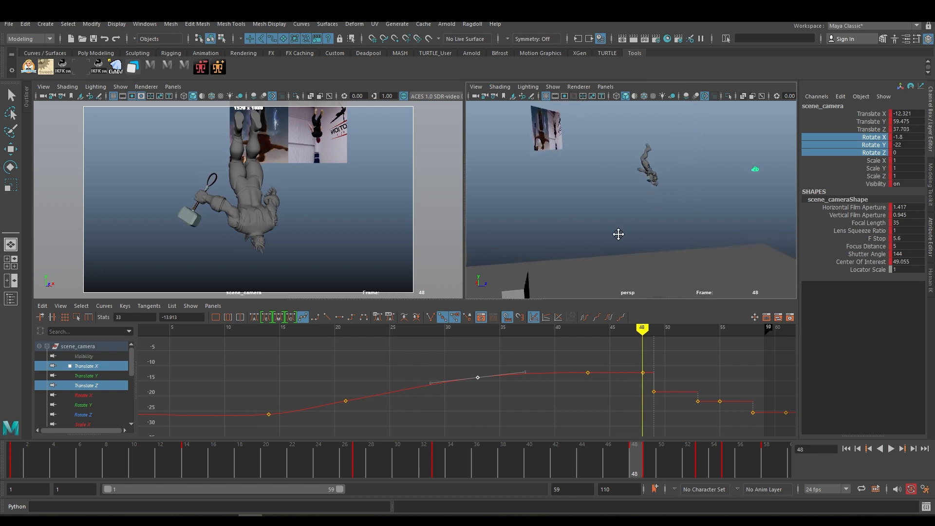
alt+right_drag(618, 234, 726, 260)
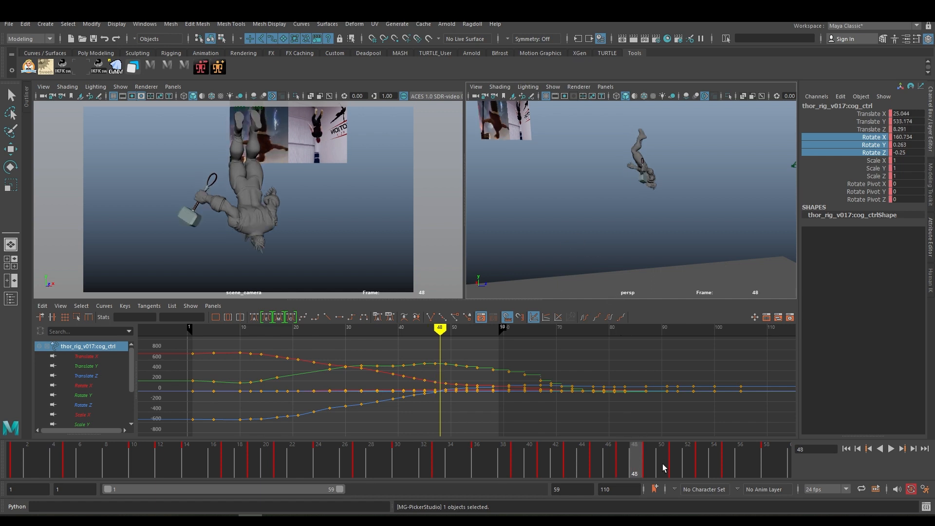
click(649, 454)
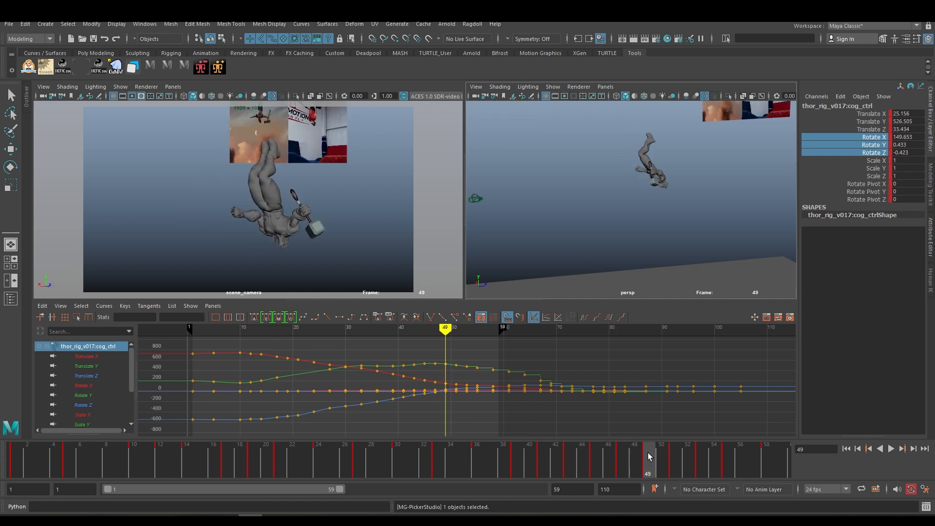
click(639, 456)
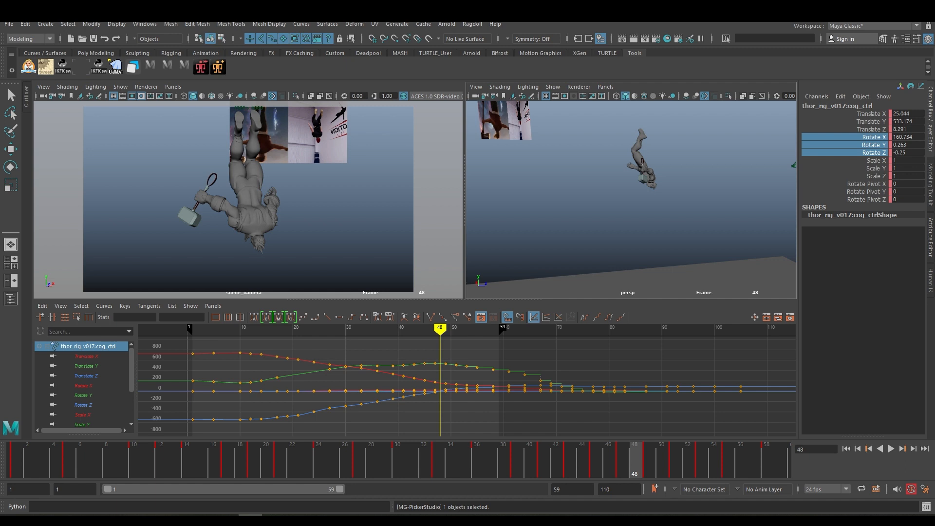
alt+right_drag(663, 216, 663, 217)
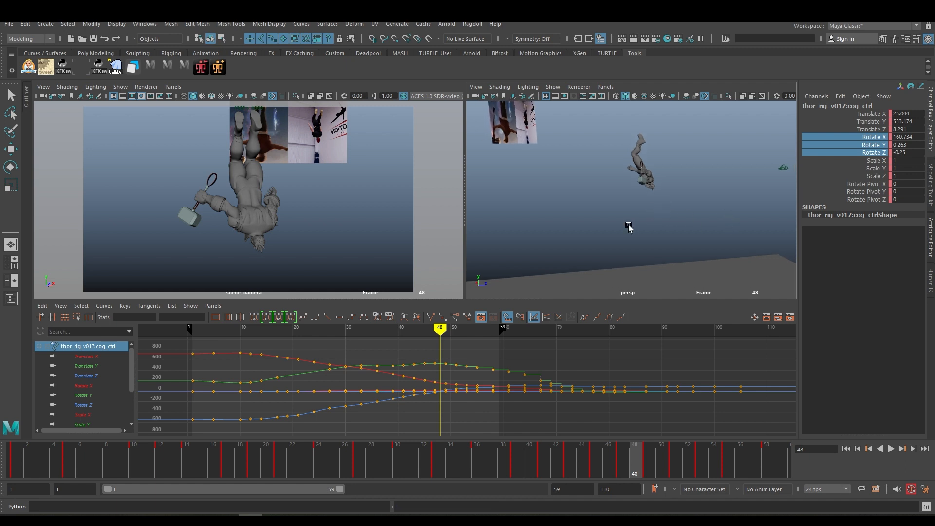
Step frame by frame through Thor's takeoff and early flip, roughly frames 12 to 26, to examine the body rotation
drag(142, 478, 196, 447)
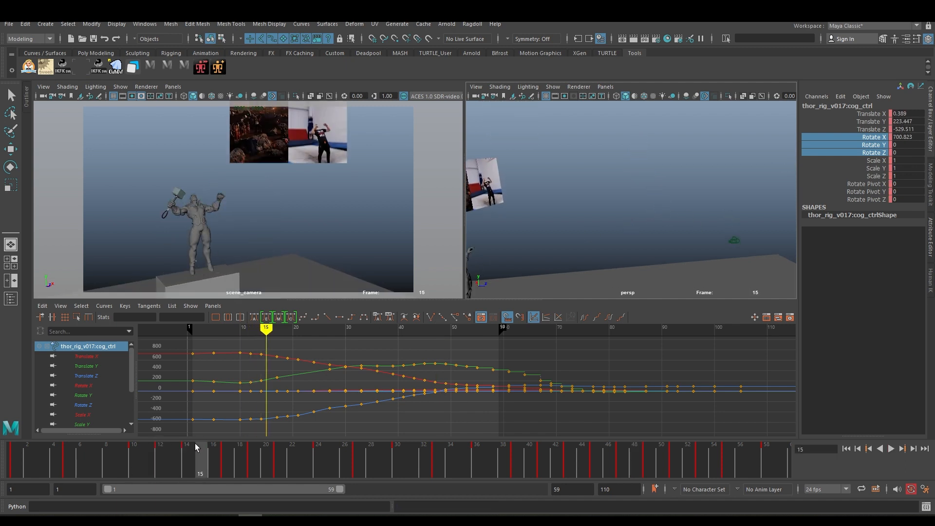
alt+right_drag(570, 241, 571, 217)
alt+middle_drag(571, 217, 610, 199)
key(alt+comma)
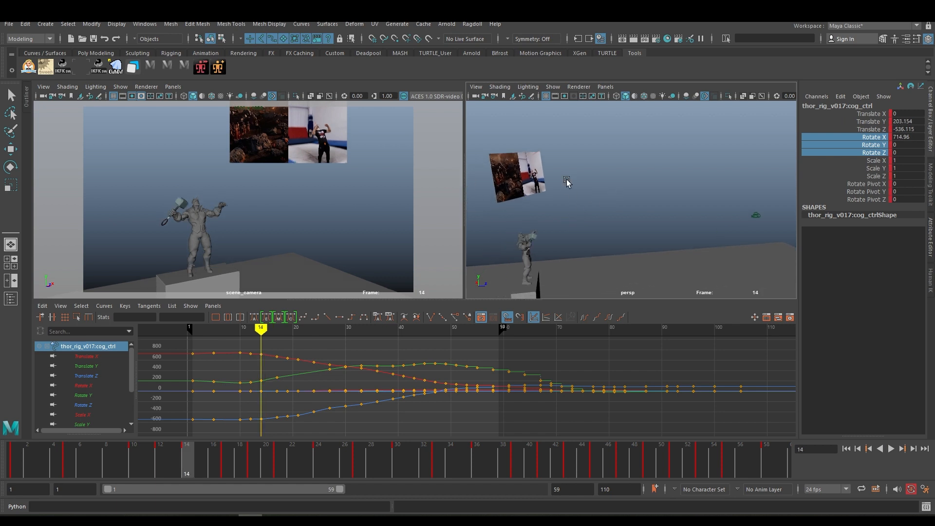
key(alt+period)
key(alt+period)
key(alt+period)
key(alt+period)
key(alt+comma)
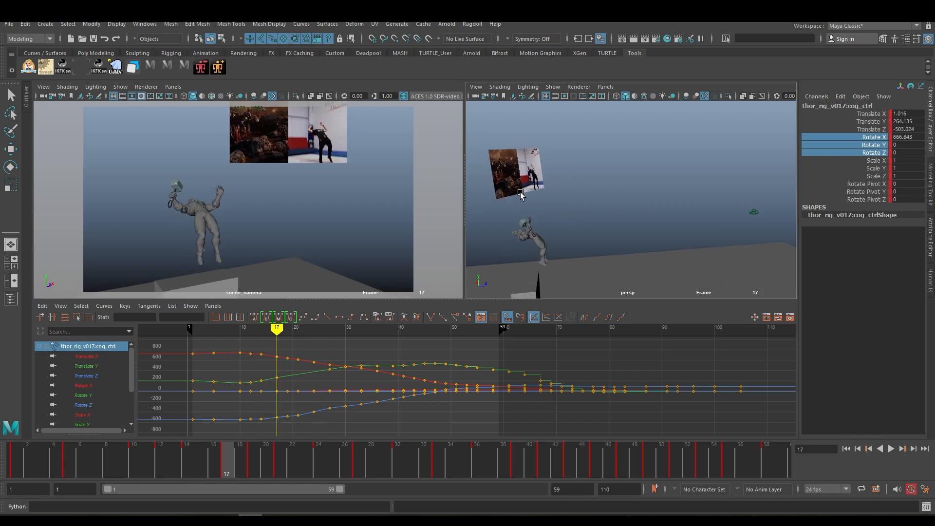
key(alt+period)
key(alt+period)
key(alt+period)
key(alt+period)
key(alt+period)
key(alt+period)
key(alt+period)
key(alt+period)
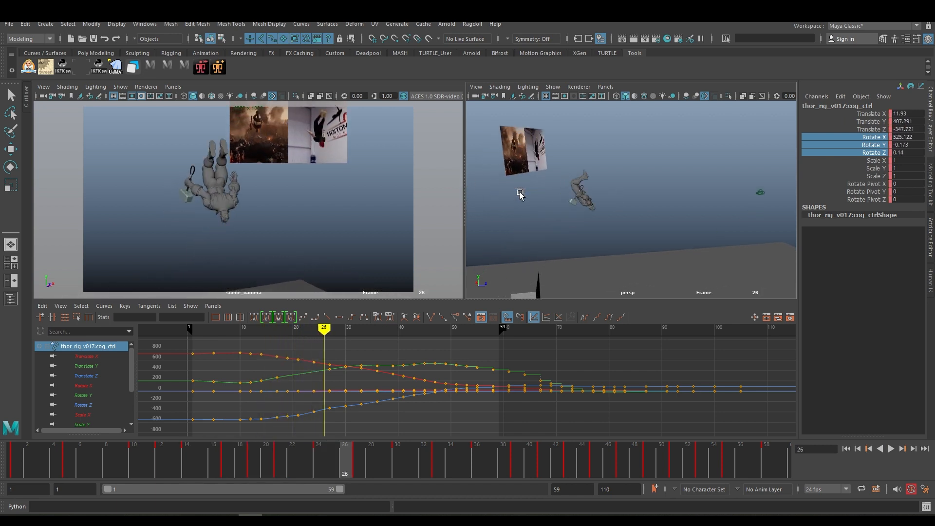
mouse_move(187, 453)
mouse_down()
mouse_move(223, 450)
mouse_move(142, 459)
mouse_move(168, 452)
mouse_up()
key(alt+period)
key(alt+period)
key(alt+period)
key(alt+period)
key(alt+period)
key(alt+period)
key(alt+period)
key(alt+period)
key(alt+period)
key(alt+period)
key(alt+period)
key(alt+period)
key(alt+period)
key(alt+period)
key(alt+period)
key(alt+period)
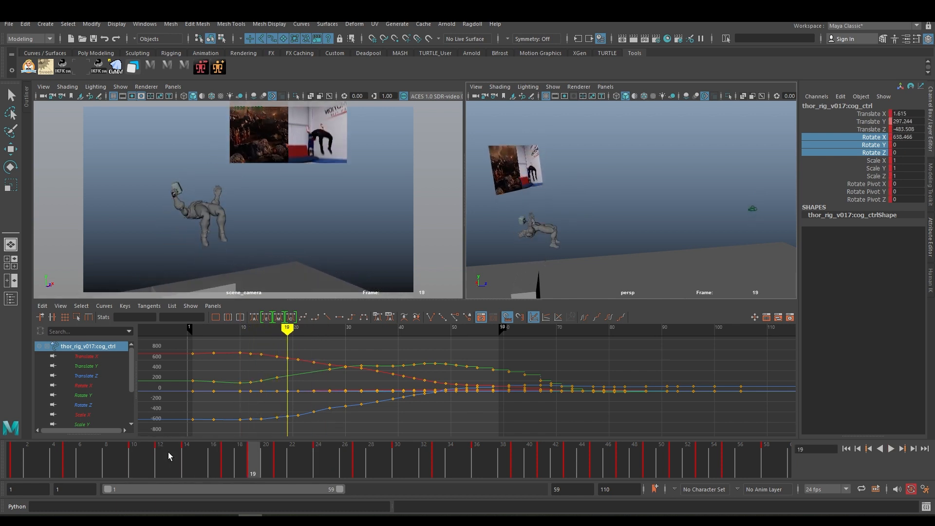
key(alt+comma)
key(alt+comma)
key(alt+comma)
key(alt+comma)
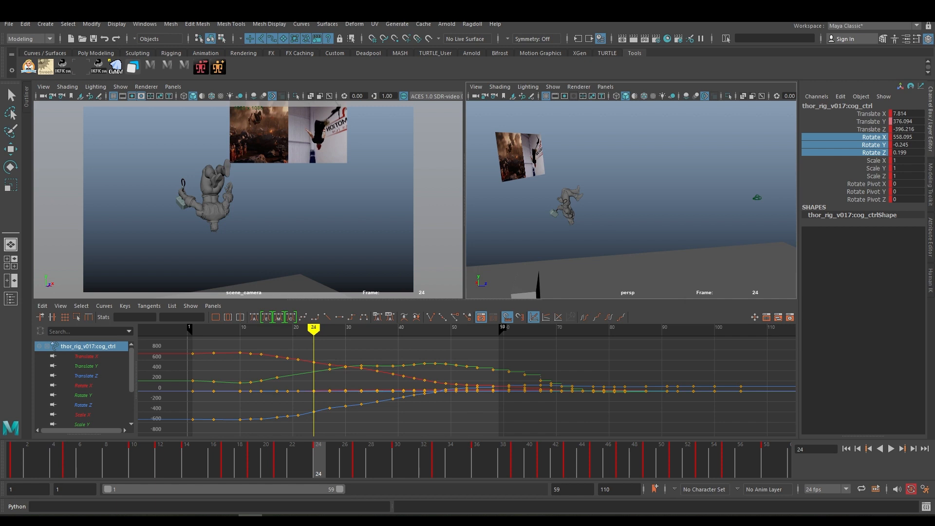
Raise cog_ctrl's Rotate X key at frame 12 to 733.674 to smooth the start of the flip
key(e)
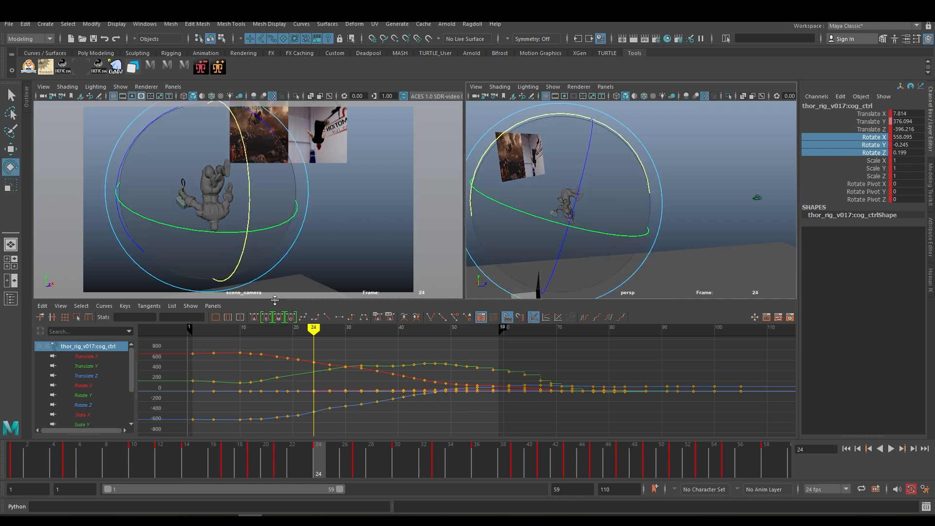
click(94, 386)
key(f)
key(alt+comma)
key(alt+comma)
key(alt+comma)
key(alt+comma)
key(alt+comma)
key(alt+comma)
key(alt+comma)
key(alt+comma)
key(alt+comma)
key(alt+comma)
key(alt+comma)
key(alt+comma)
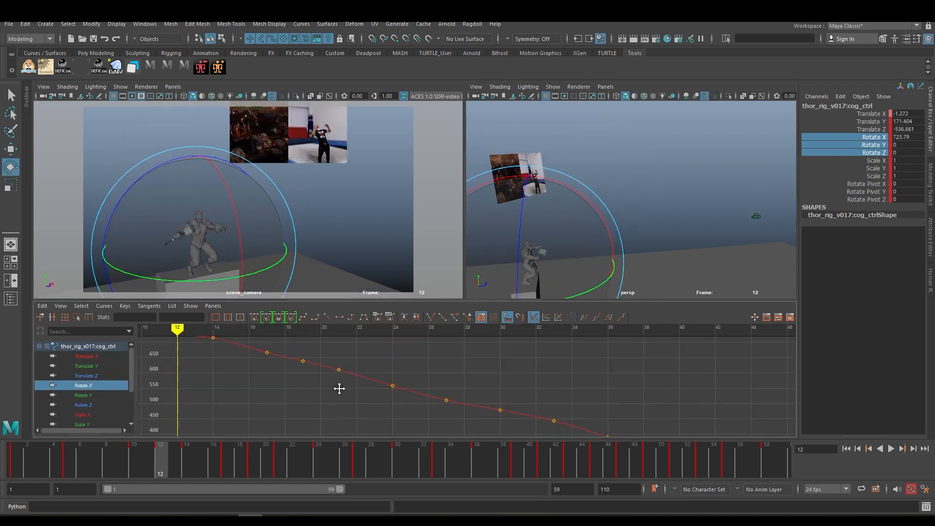
alt+middle_drag(340, 388, 506, 428)
drag(336, 362, 392, 384)
key(f)
shift+middle_drag(354, 410, 434, 399)
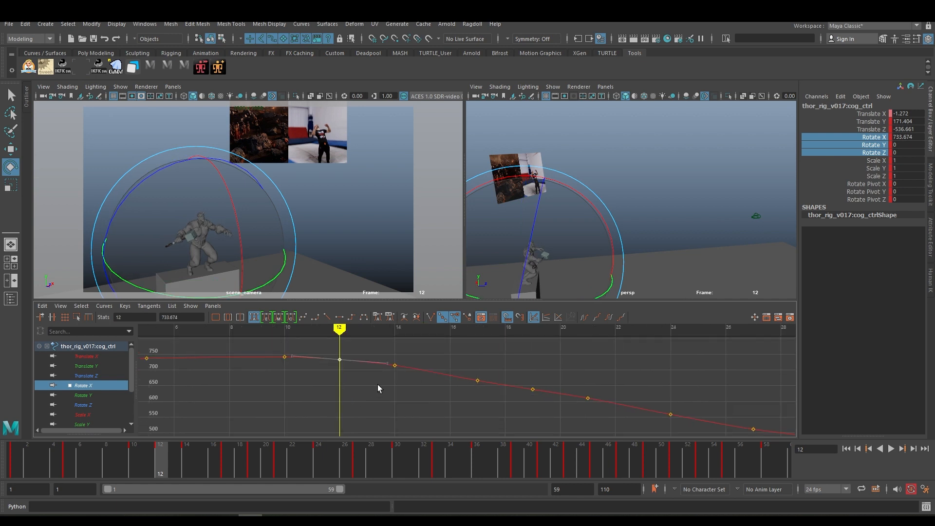
Lower cog_ctrl's Rotate X key at frame 14 to about 709
key(period)
drag(384, 357, 411, 381)
key(f)
shift+middle_drag(450, 394, 451, 398)
Play back the flip and compare the pose of Thor's left arm controls at frames 27 and 30
key(alt+v)
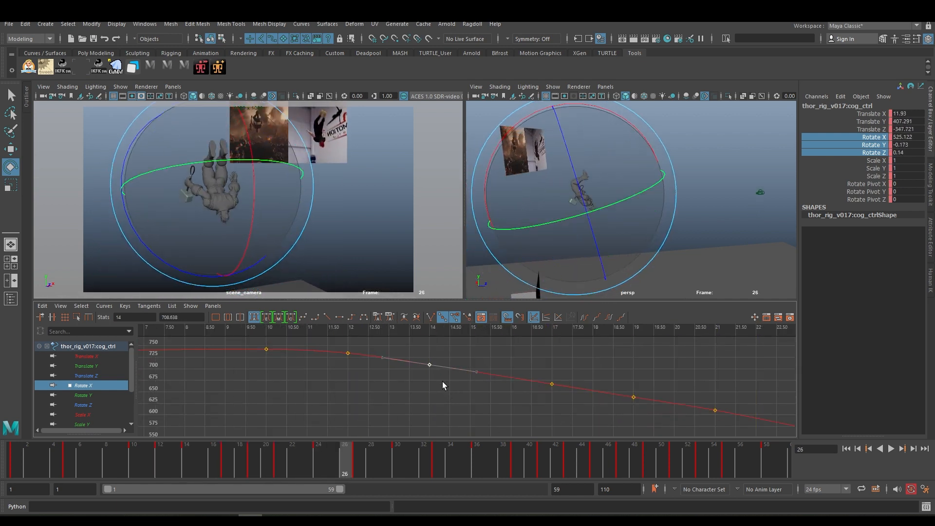
key(comma)
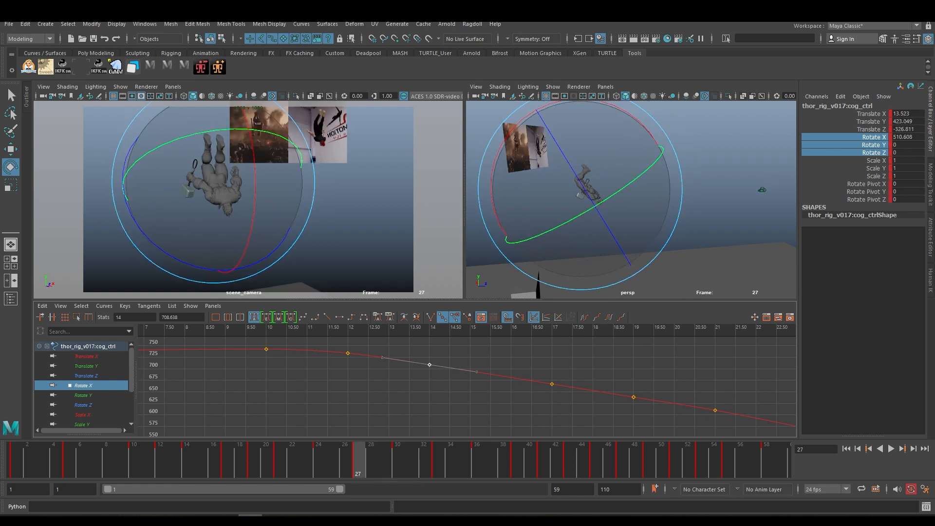
scroll(431, 391, up, 3)
alt+middle_drag(428, 391, 463, 398)
scroll(354, 375, down, 3)
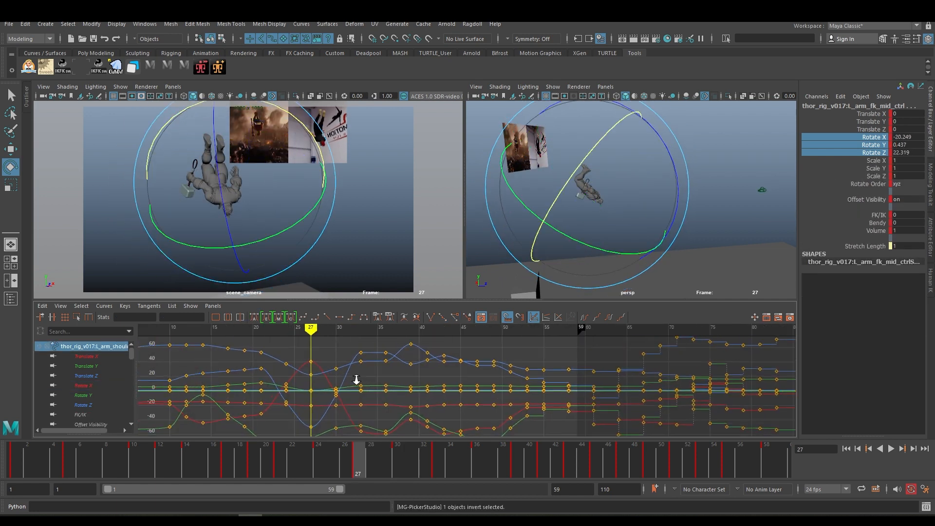
key(comma)
key(period)
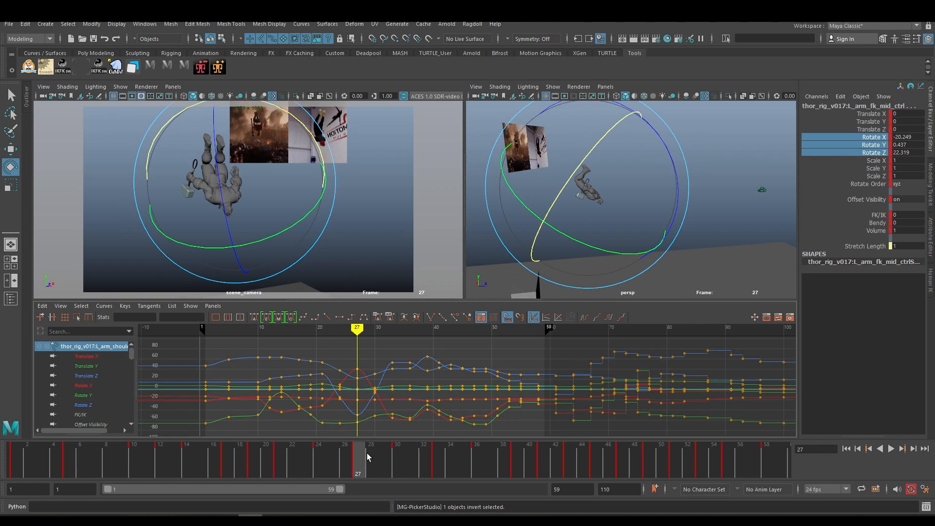
key(comma)
key(period)
key(period)
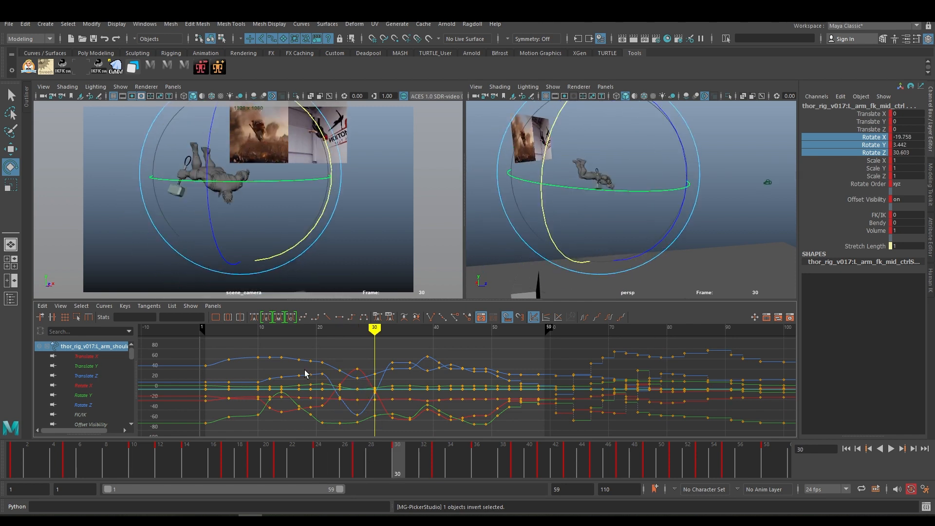
Apply an Euler Filter to all animation curves of the selected left arm controls
drag(217, 427, 182, 412)
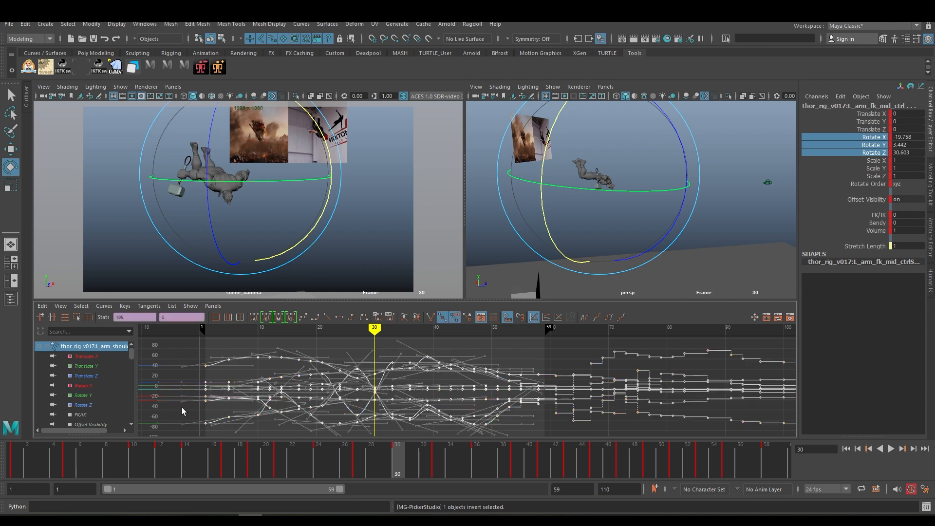
click(98, 306)
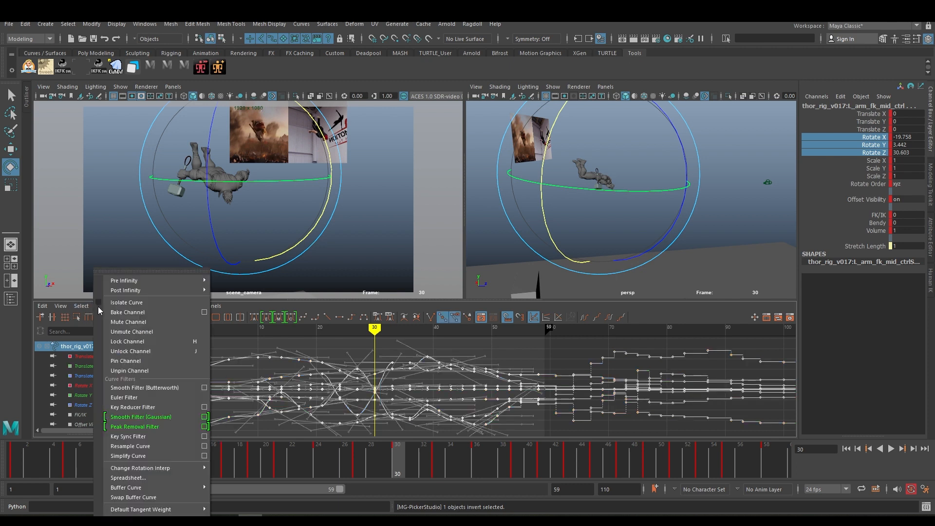
click(135, 398)
click(445, 339)
Delete the selected left arm controls' keys at frame 27 and check the surrounding motion
drag(358, 453, 410, 449)
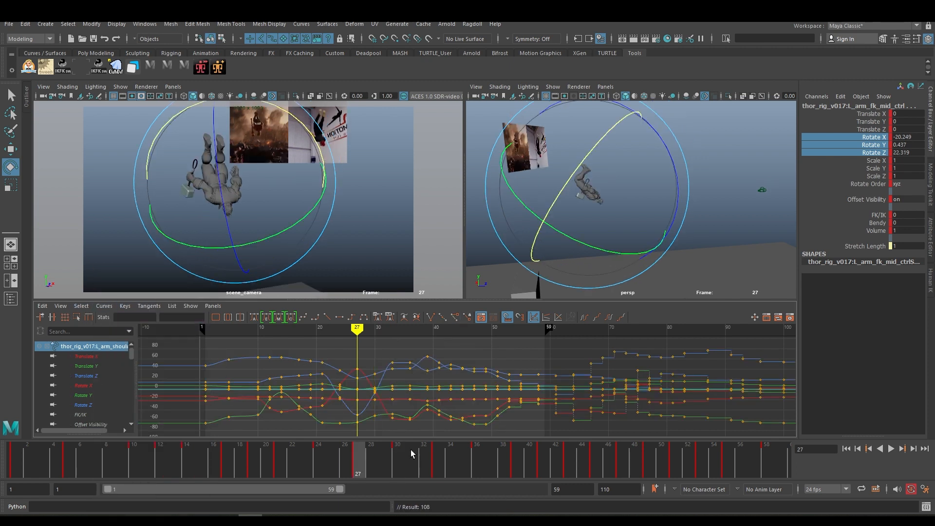
right_click(394, 466)
click(407, 314)
drag(321, 460, 334, 461)
key(alt+period)
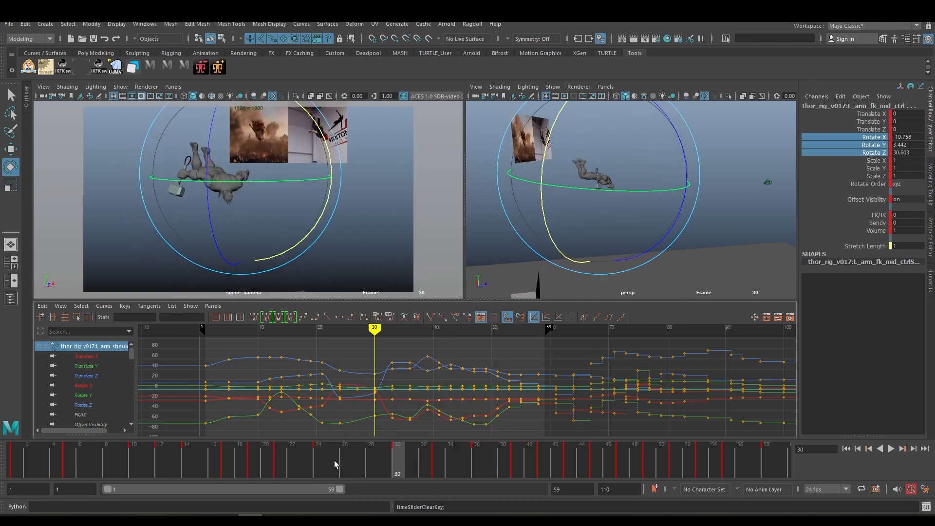
Rotate L_arm_fk_start_ctrl at frame 30 to X -41.863, Y -63.039, Z 39.096 and key the rotation
key(f)
alt+drag(645, 200, 632, 217)
scroll(655, 225, down, 4)
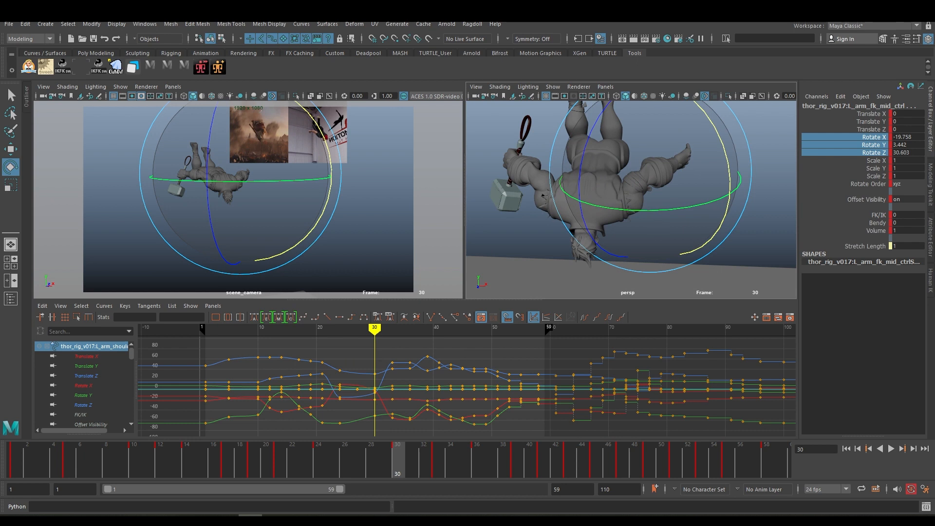
click(644, 185)
alt+drag(678, 196, 616, 209)
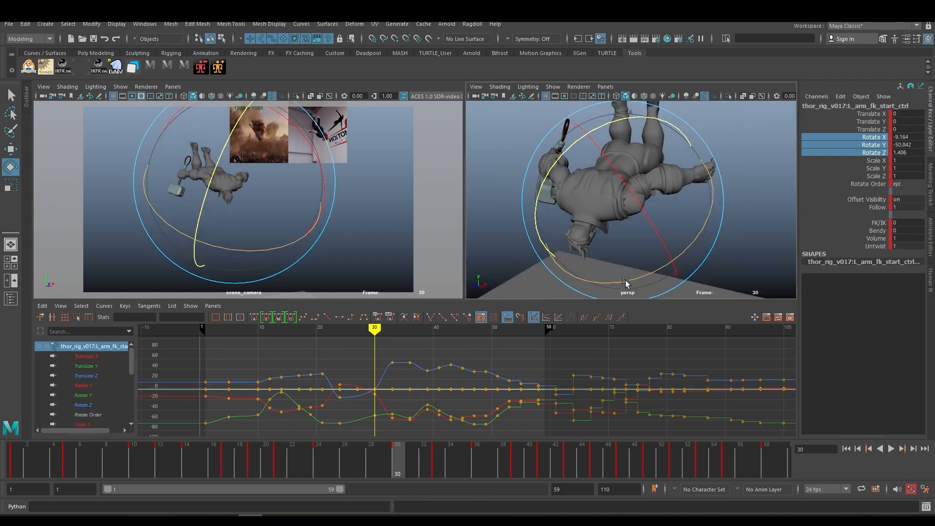
drag(625, 282, 638, 280)
alt+drag(638, 280, 724, 244)
alt+drag(579, 248, 638, 234)
click(617, 179)
drag(617, 180, 653, 210)
click(650, 171)
drag(652, 210, 664, 222)
alt+drag(664, 222, 606, 208)
key(shift+e)
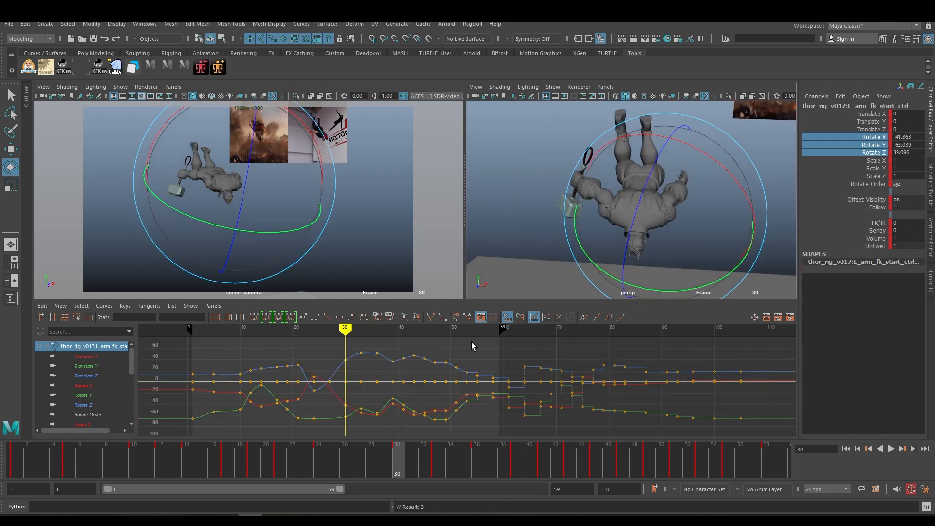
Delete L_arm_fk_start_ctrl's key at frame 24 to remove the dip in its rotation curves
key(comma)
right_click(346, 463)
click(378, 313)
Step through roughly frames 21 to 37 to examine the left arm's motion during the flip
key(comma)
key(alt+period)
key(alt+period)
key(alt+period)
key(alt+period)
key(alt+period)
key(alt+period)
key(alt+period)
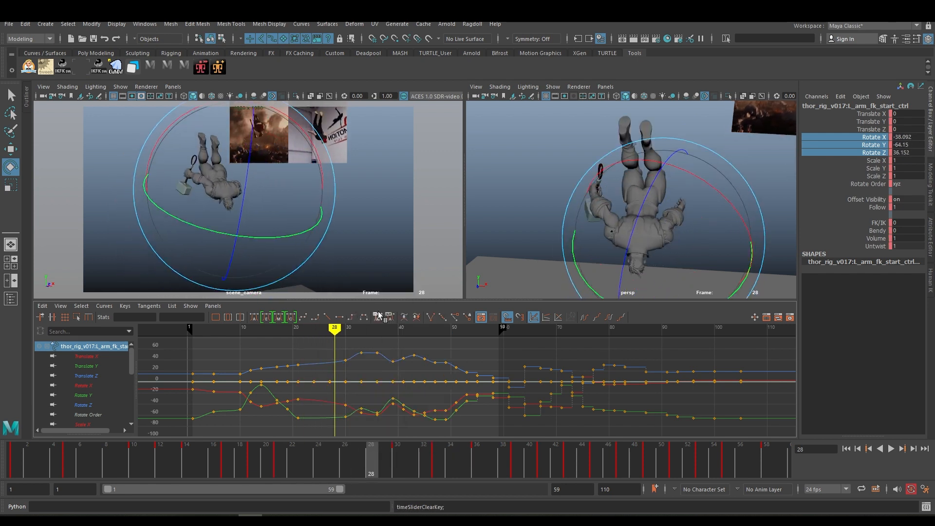
key(alt+period)
key(alt+period)
key(alt+period)
key(alt+period)
key(alt+period)
key(alt+period)
key(alt+period)
key(alt+period)
key(alt+period)
key(alt+comma)
key(alt+comma)
key(alt+comma)
key(alt+comma)
key(alt+period)
key(alt+period)
key(alt+period)
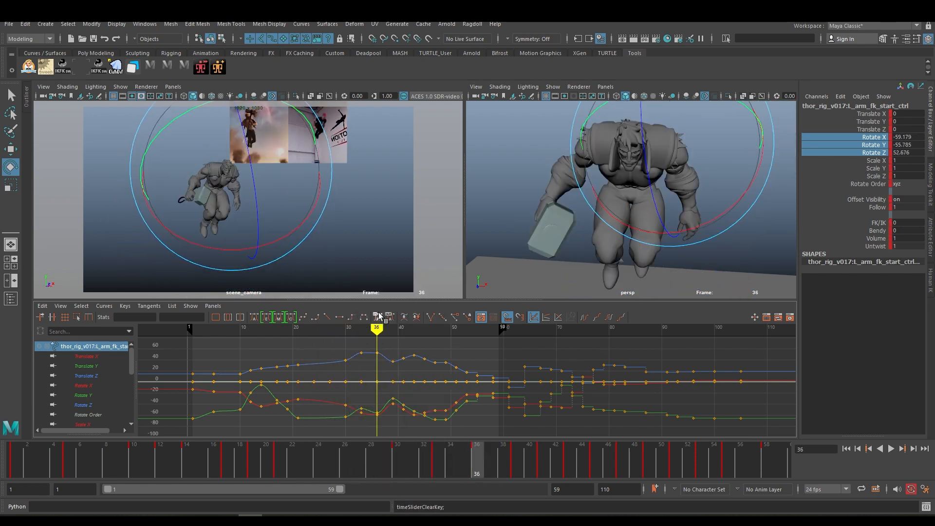
key(comma)
key(period)
key(period)
key(period)
key(comma)
key(comma)
Select both leg IK end controls and examine the leg poses at frames 30 and 33 from the side
scroll(671, 198, down, 3)
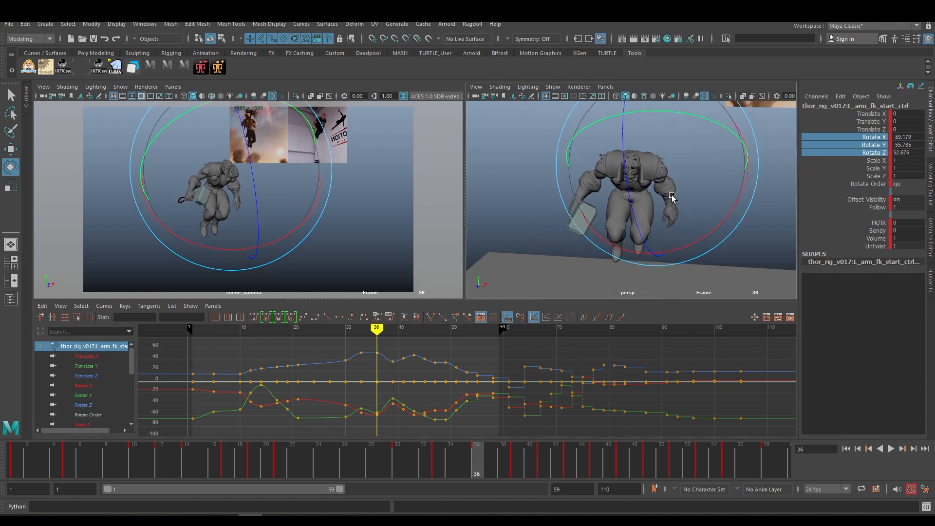
alt+drag(672, 197, 674, 165)
key(w)
alt+drag(603, 254, 642, 219)
key(comma)
key(comma)
key(comma)
key(period)
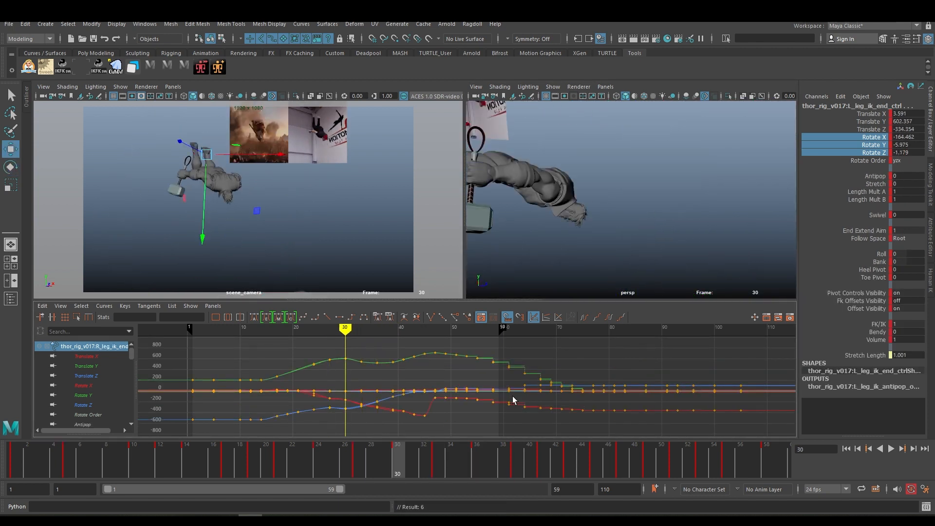
key(period)
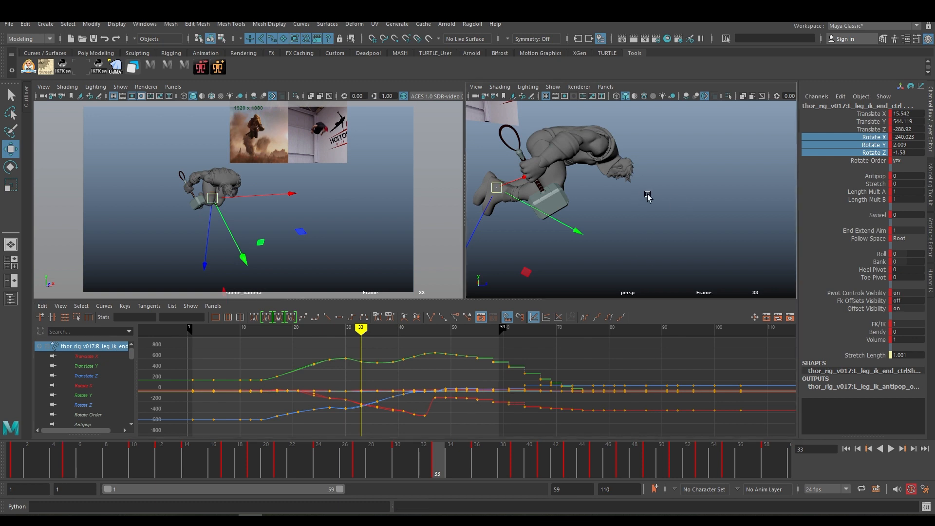
alt+drag(649, 198, 609, 200)
alt+middle_drag(608, 201, 649, 204)
alt+drag(649, 205, 605, 215)
alt+middle_drag(605, 215, 634, 216)
alt+drag(635, 215, 615, 237)
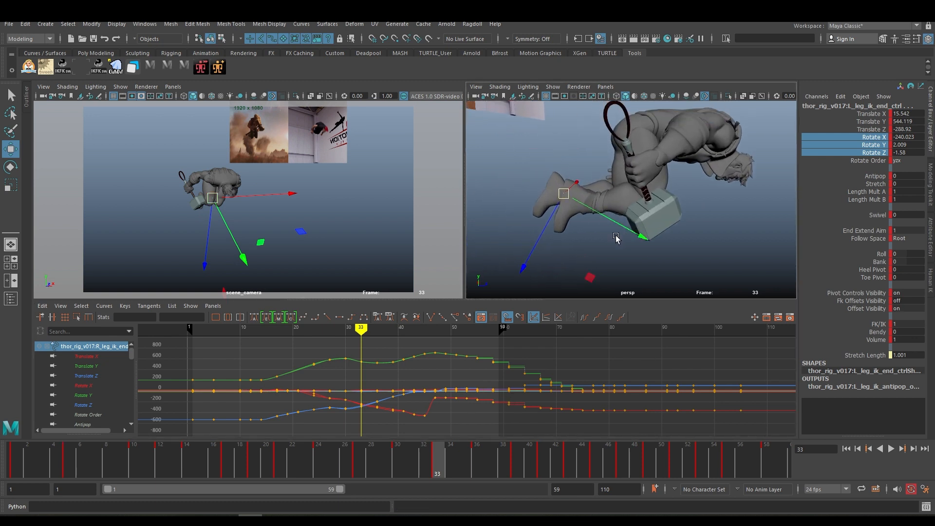
Step through roughly frames 30 to 49 to examine the motion of Thor's legs
key(comma)
key(alt+period)
key(alt+period)
key(alt+period)
key(alt+period)
key(alt+period)
key(alt+period)
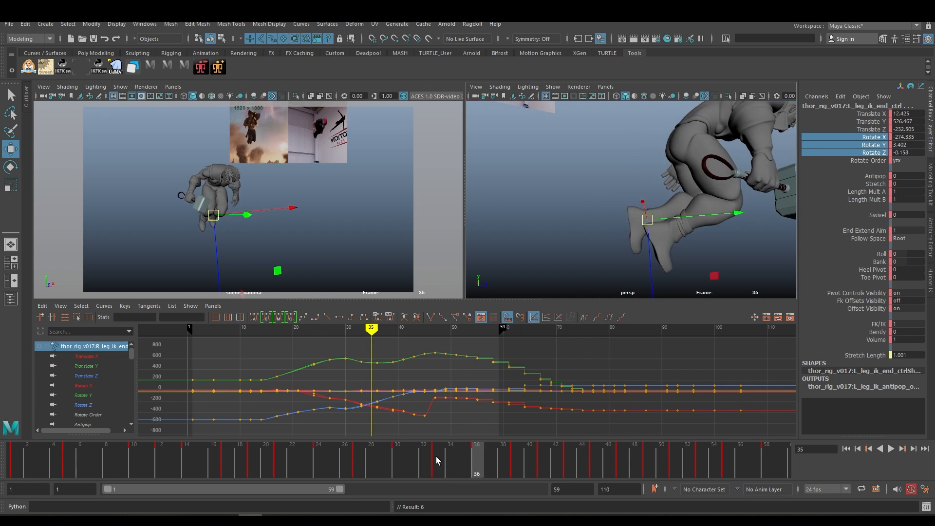
key(alt+period)
key(alt+period)
key(alt+period)
key(alt+period)
key(alt+period)
key(alt+period)
key(alt+period)
key(alt+period)
key(alt+period)
key(alt+period)
key(alt+period)
key(alt+period)
key(alt+period)
key(alt+period)
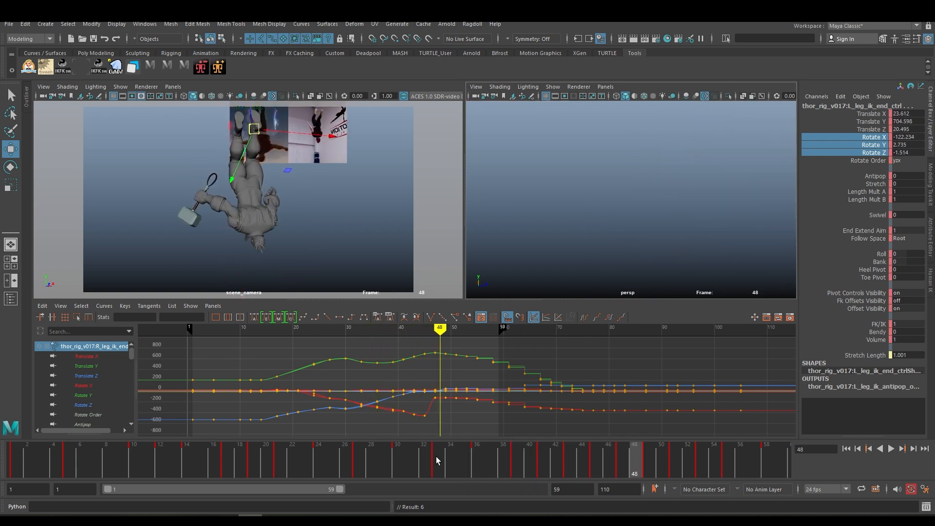
key(alt+period)
key(alt+comma)
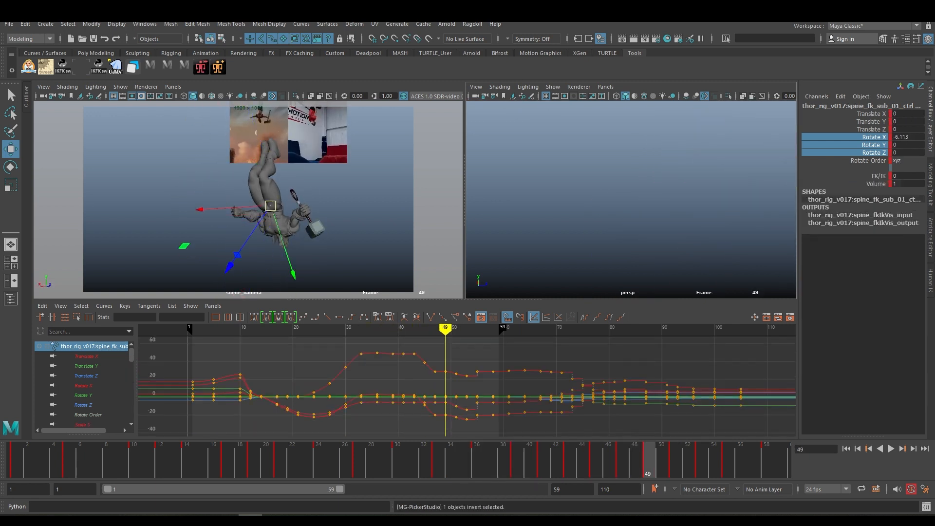
Compare the keys around frame 49 on the spine controls and cog_ctrl, and clear the unwanted key there
scroll(420, 369, up, 5)
key(comma)
key(period)
key(comma)
key(period)
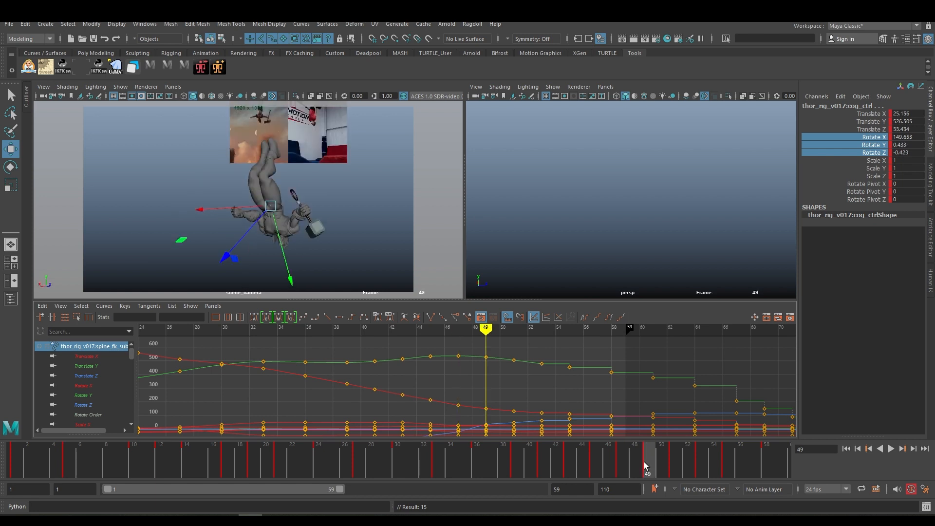
key(comma)
right_click(644, 462)
click(665, 308)
Examine Thor's upside-down pose around frame 51 in the perspective view
key(period)
key(period)
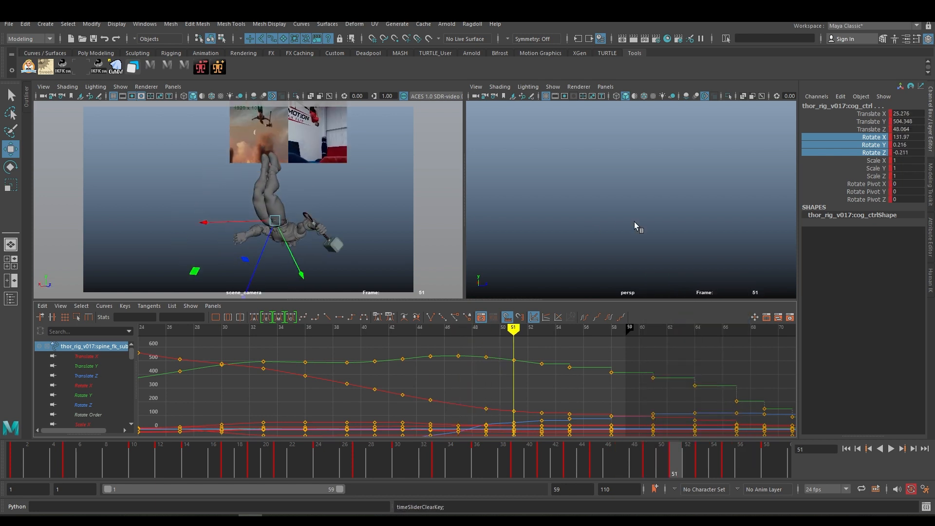
alt+middle_drag(637, 233, 573, 232)
key(a)
key(period)
key(comma)
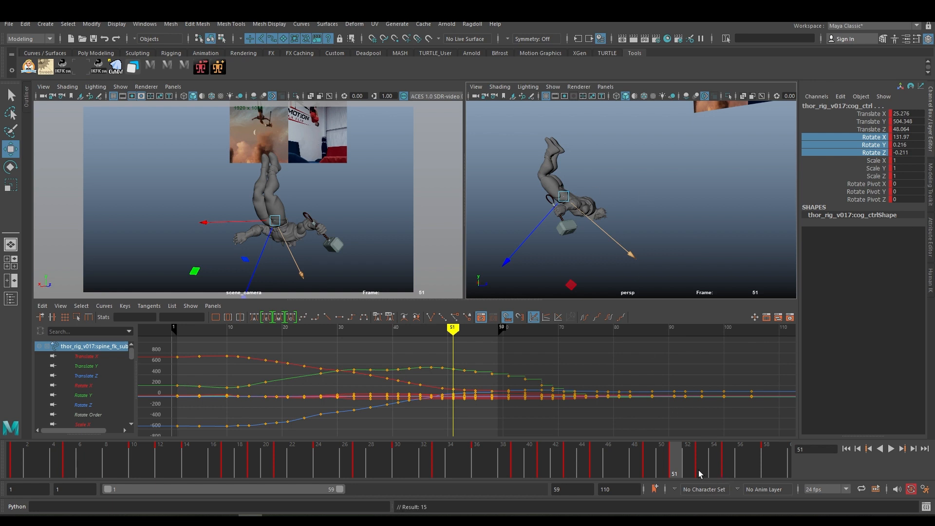
scroll(678, 223, down, 1)
alt+middle_drag(679, 224, 673, 231)
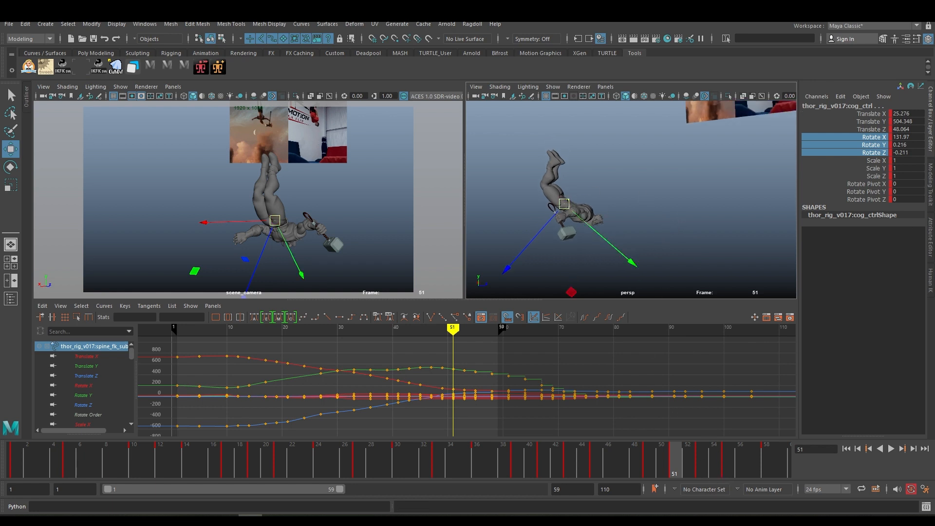
Set the playback range to frames 9–110, convert all Thor controls' stepped keys to smooth tangents, and play the animation
drag(340, 489, 540, 489)
drag(107, 489, 139, 488)
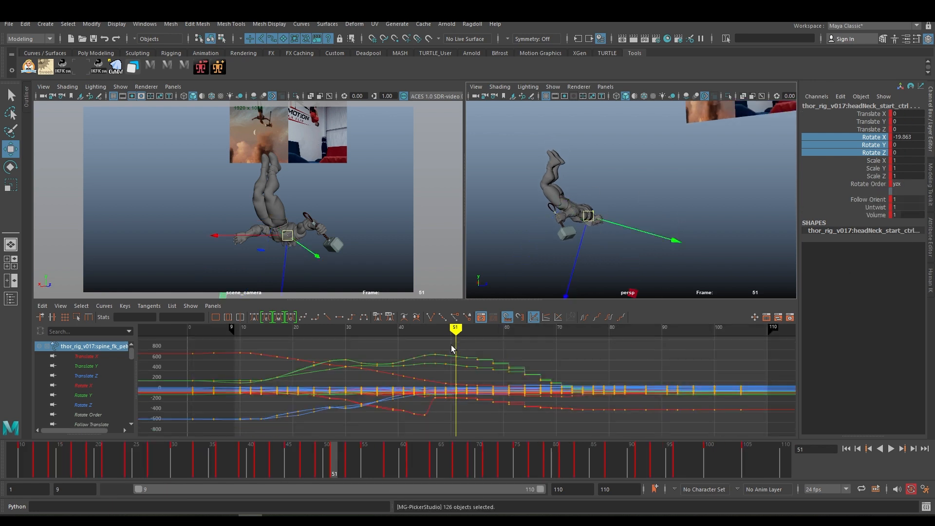
key(F5)
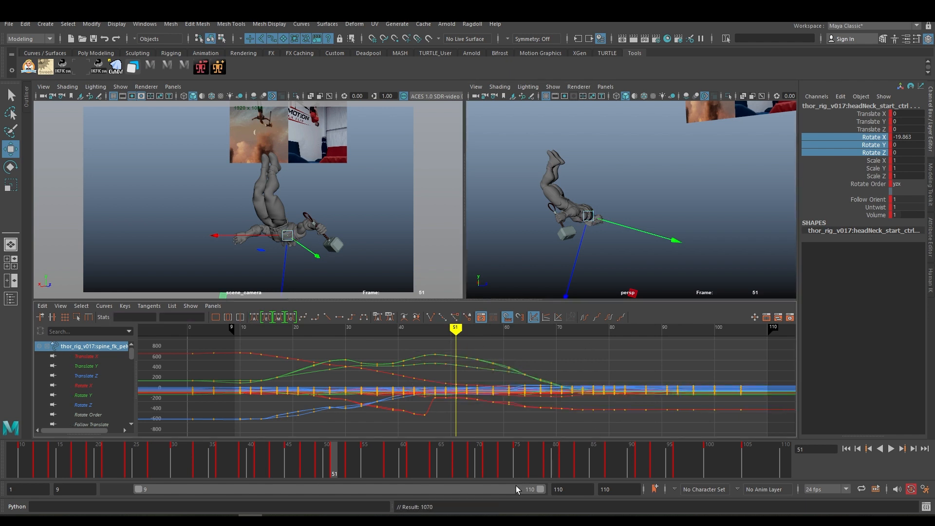
key(alt+v)
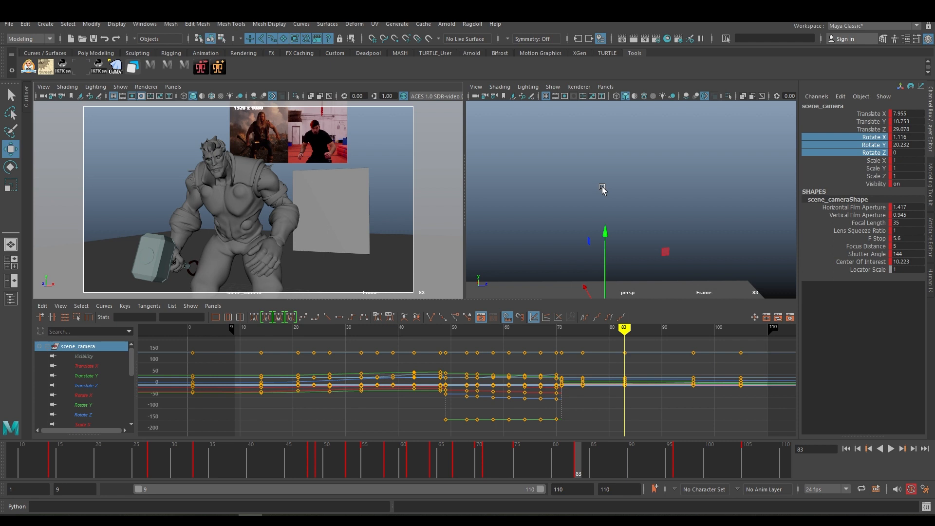
Convert scene_camera's stepped keys after frame 49 to smooth tangents
alt+right_drag(602, 185, 577, 162)
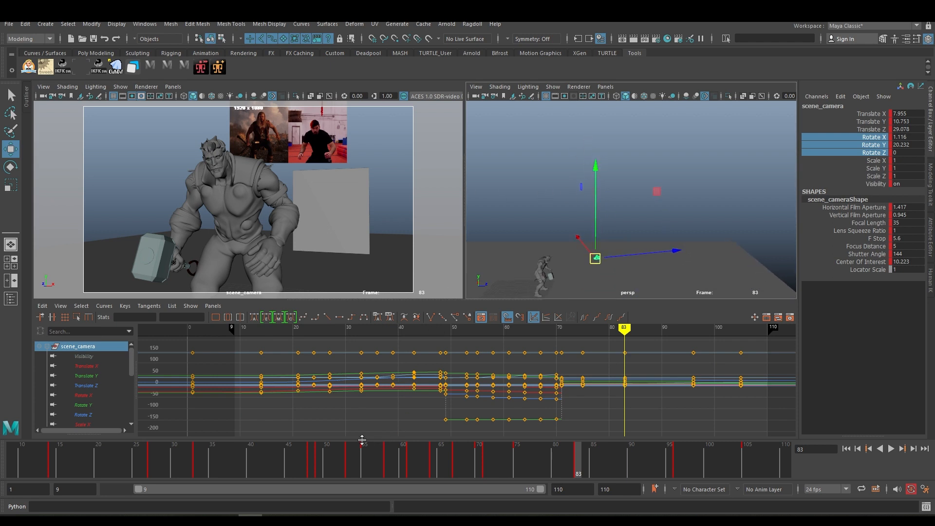
click(319, 448)
click(438, 390)
key(a)
drag(461, 360, 721, 438)
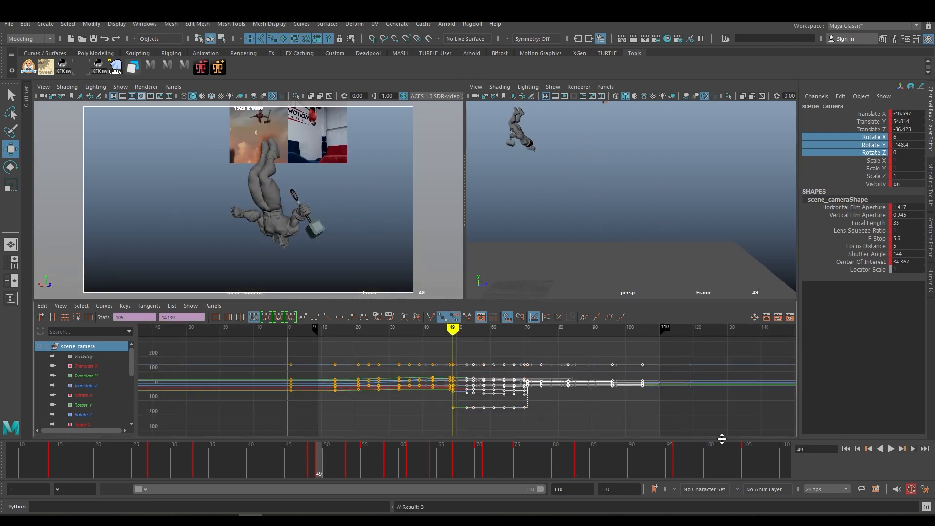
click(384, 408)
key(a)
Compare scene_camera's view across the cut at frames 48 and 49, and step through the shot up to frame 58
key(comma)
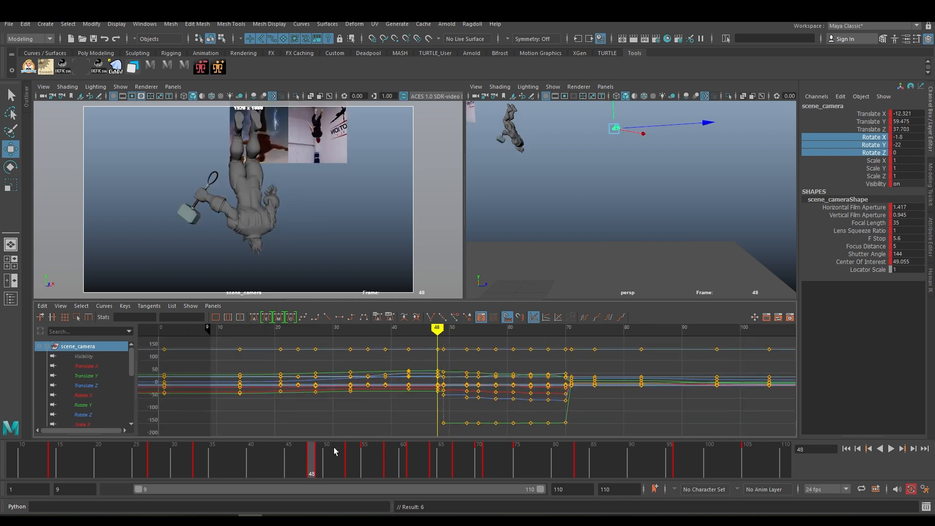
key(period)
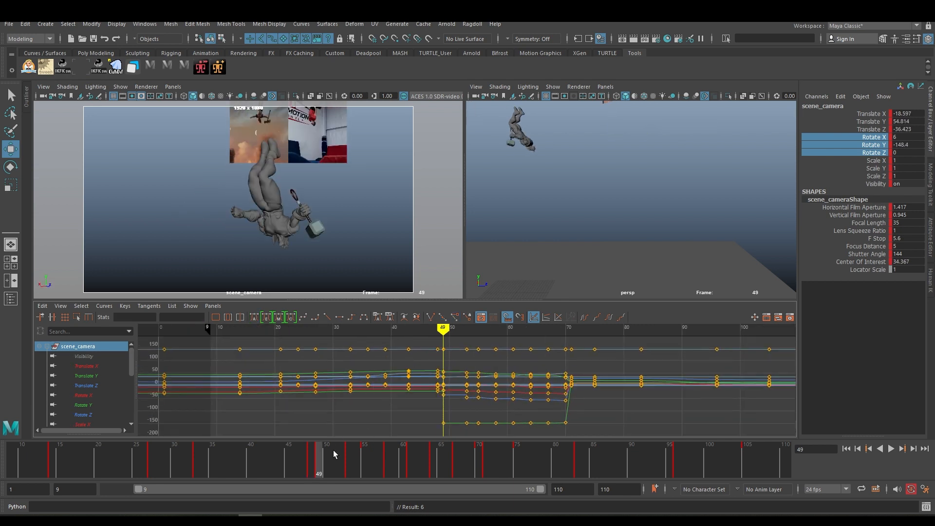
click(334, 448)
key(alt+period)
key(alt+period)
key(alt+period)
key(alt+period)
key(alt+period)
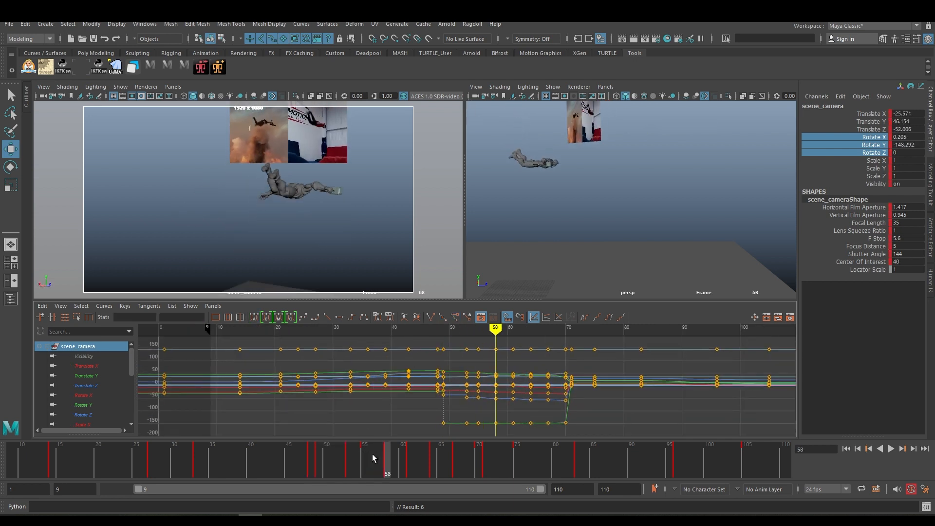
key(alt+comma)
key(alt+comma)
key(alt+comma)
key(alt+comma)
key(alt+comma)
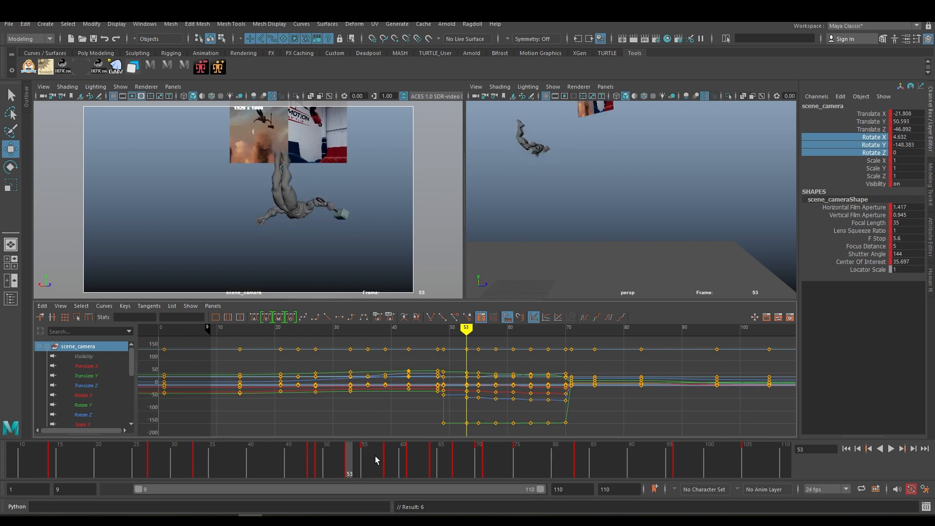
Step and scrub through the shot around frames 53–55 to check scene_camera's movement
drag(443, 341, 670, 452)
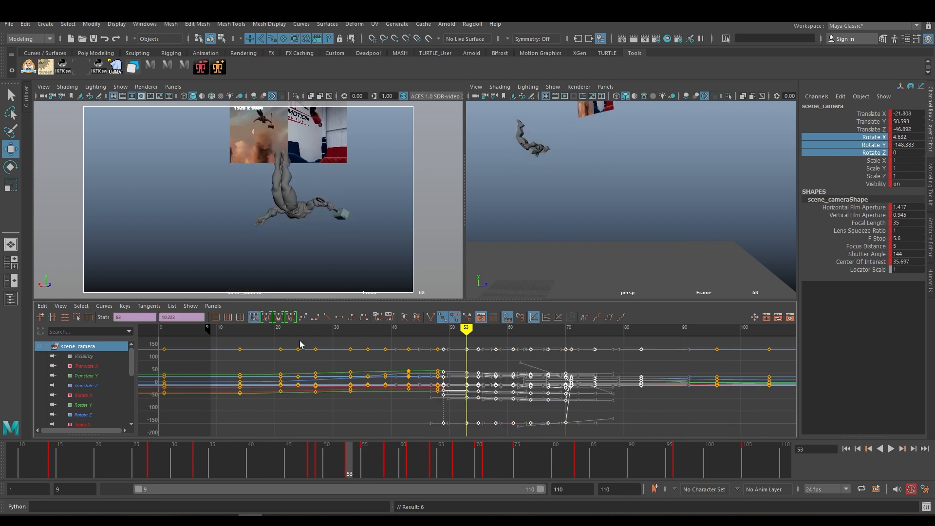
click(362, 453)
key(alt+period)
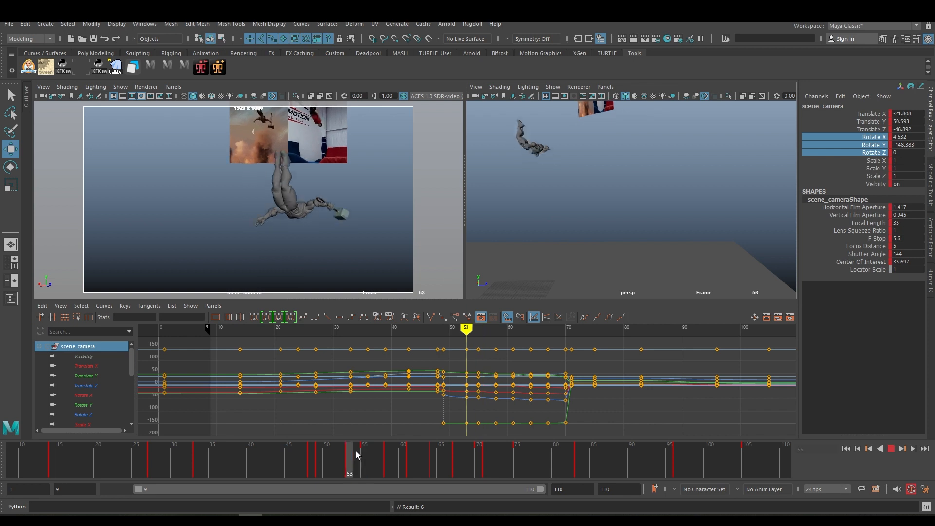
mouse_move(357, 454)
mouse_down()
mouse_move(402, 458)
mouse_move(372, 463)
mouse_up()
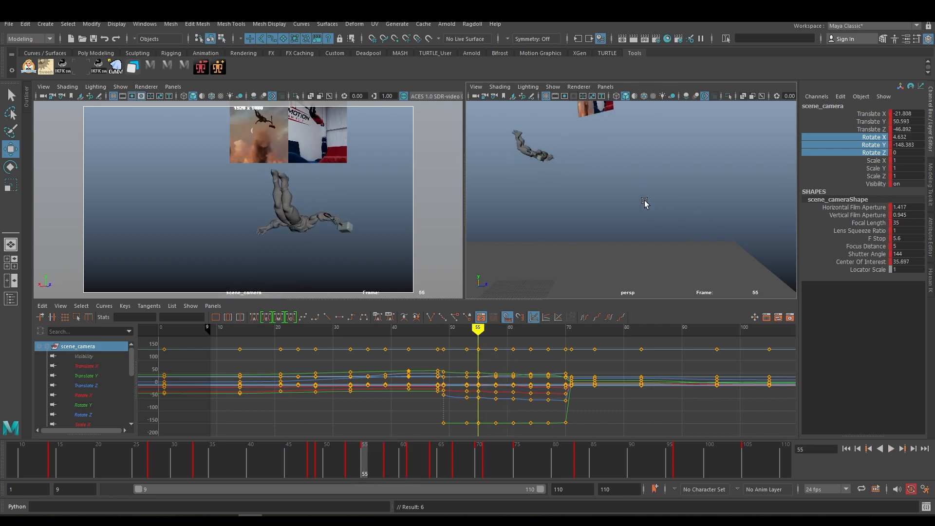
Isolate scene_camera's Translate Y curve and apply spline tangents to its keys after the frame 49 cut
alt+right_drag(594, 155, 543, 170)
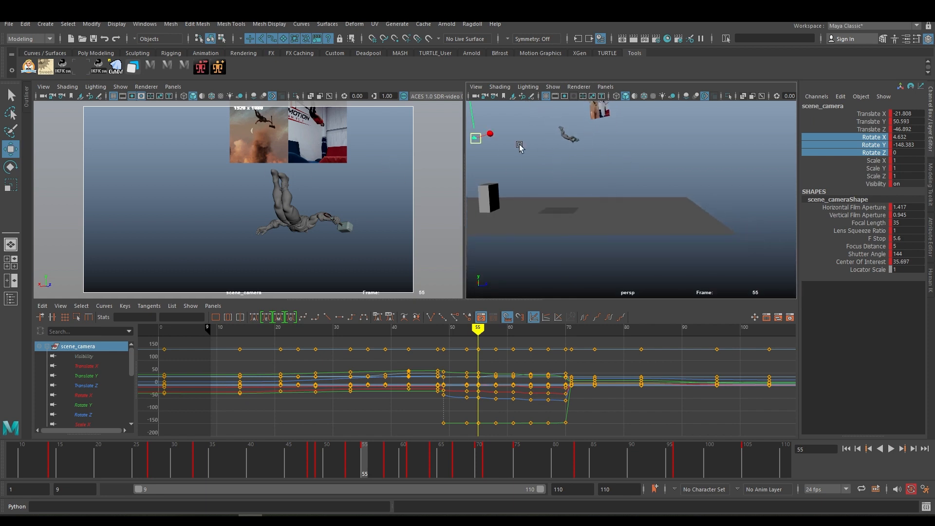
alt+middle_drag(519, 146, 604, 205)
alt+right_drag(547, 204, 640, 201)
click(602, 199)
click(518, 207)
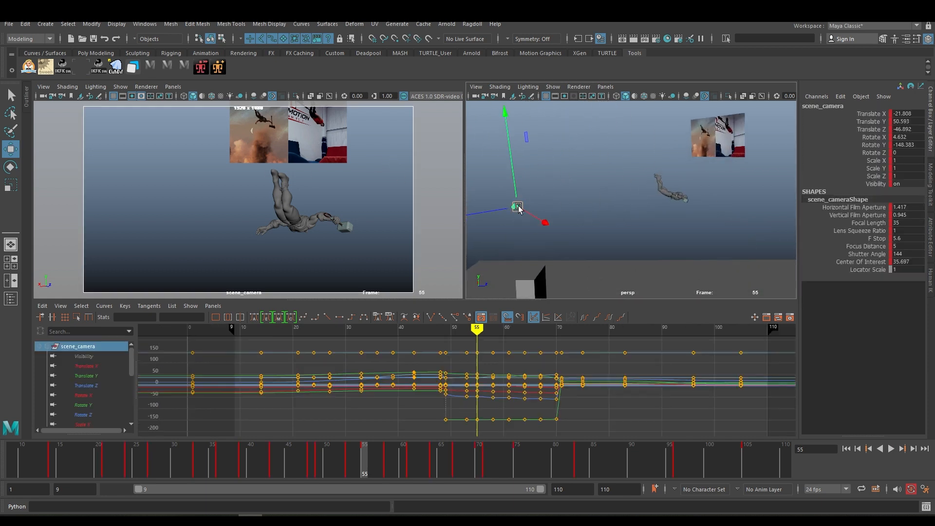
click(86, 375)
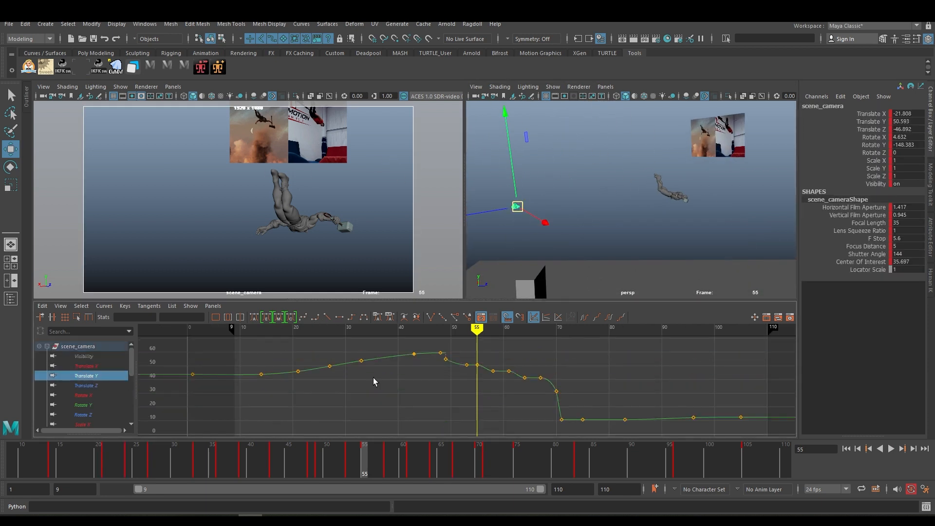
scroll(424, 373, up, 3)
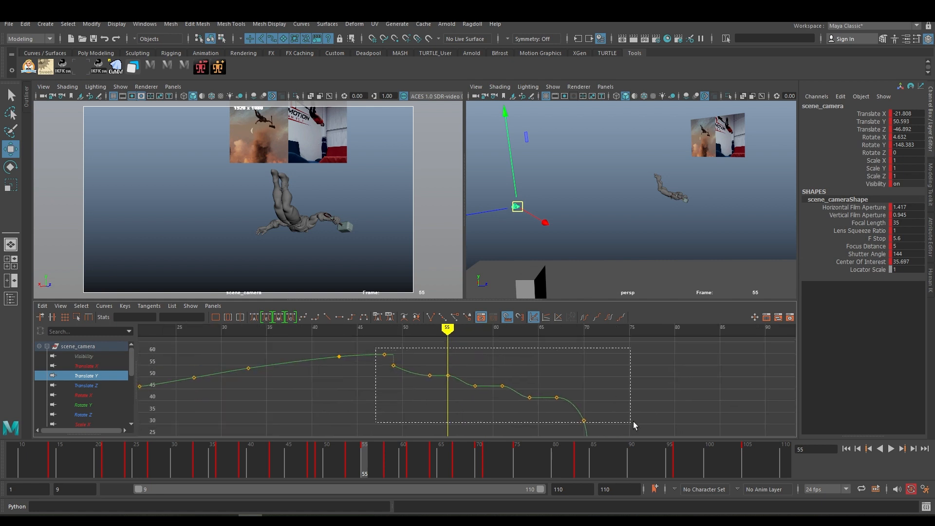
click(303, 317)
Remove scene_camera's Translate Y keys at frames 55, 61 and 67, and reshape the fall with frame 70 at 27.214 and frame 64 at 39.082
alt+middle_drag(472, 370, 467, 358)
key(comma)
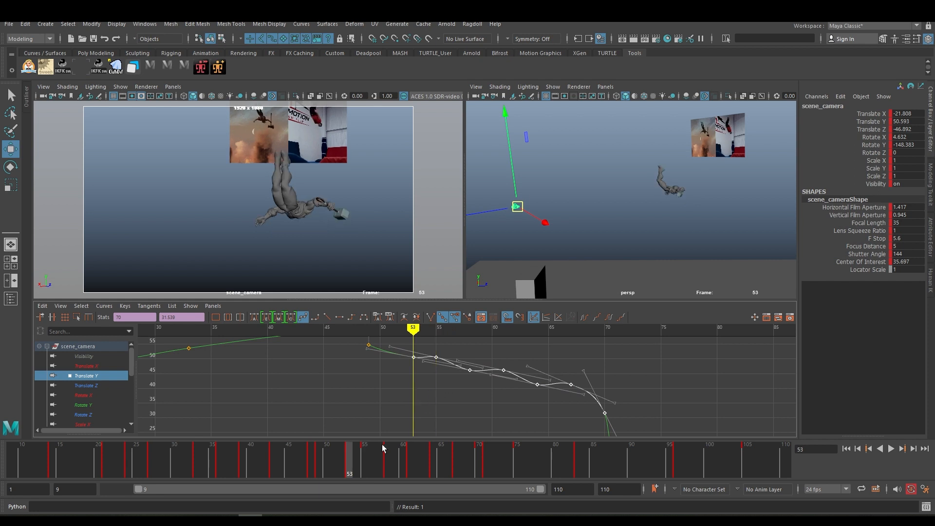
key(period)
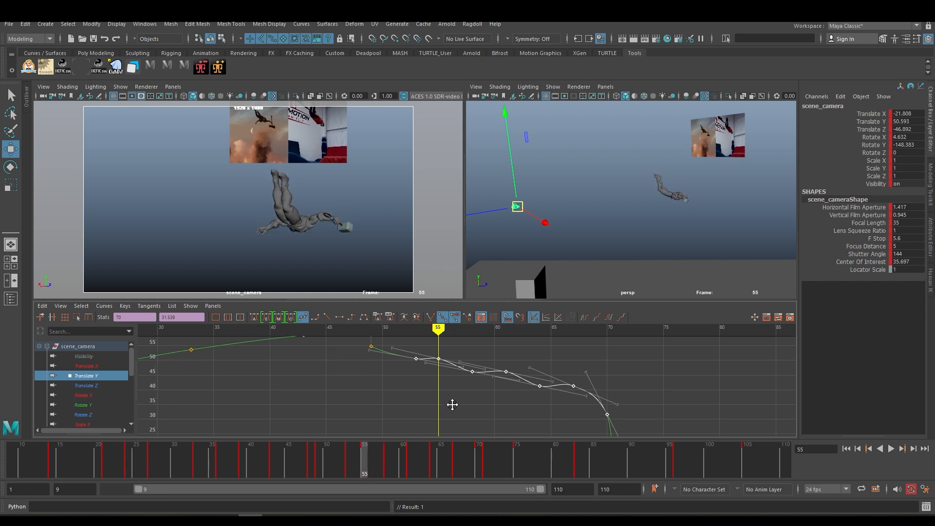
alt+middle_drag(453, 404, 458, 413)
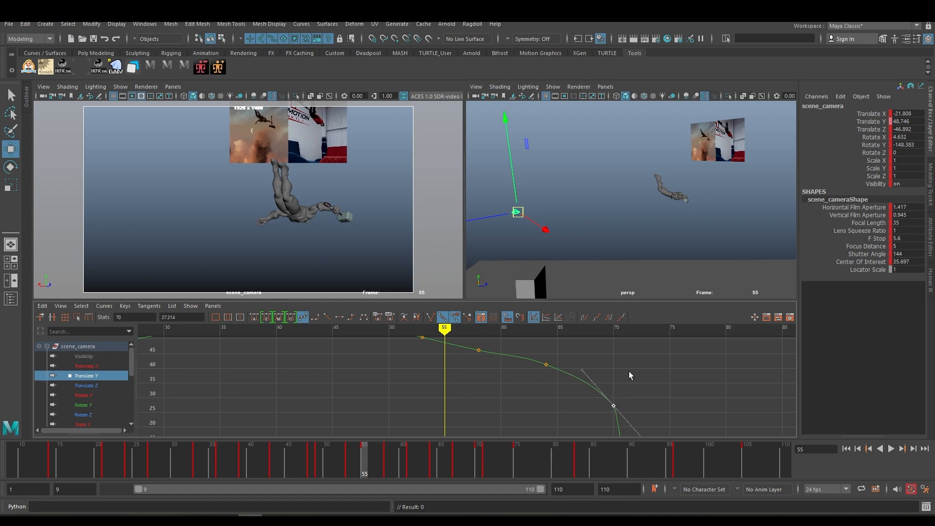
alt+right_drag(628, 375, 597, 371)
alt+middle_drag(597, 372, 621, 376)
alt+right_drag(582, 373, 607, 370)
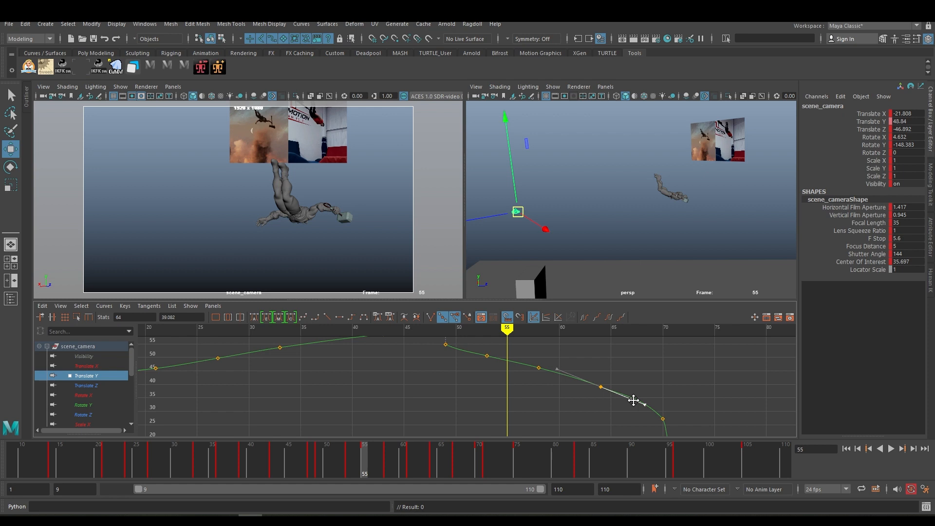
key(comma)
key(comma)
key(alt+period)
key(alt+period)
key(alt+period)
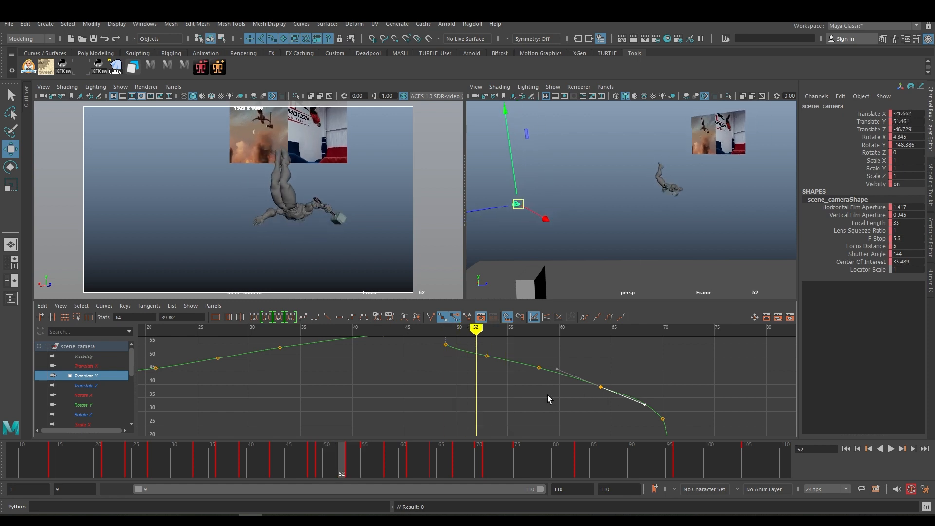
Remove scene_camera's Translate X and Z keys at frames 53–64 and smooth the remaining curves, checking frames 53–57
alt+right_drag(429, 372, 418, 410)
alt+middle_drag(449, 410, 422, 405)
alt+right_drag(421, 405, 430, 401)
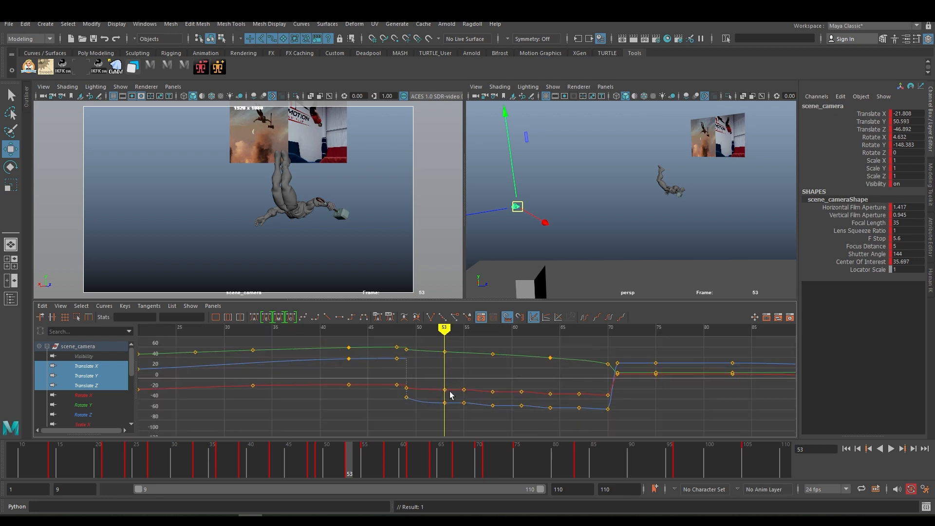
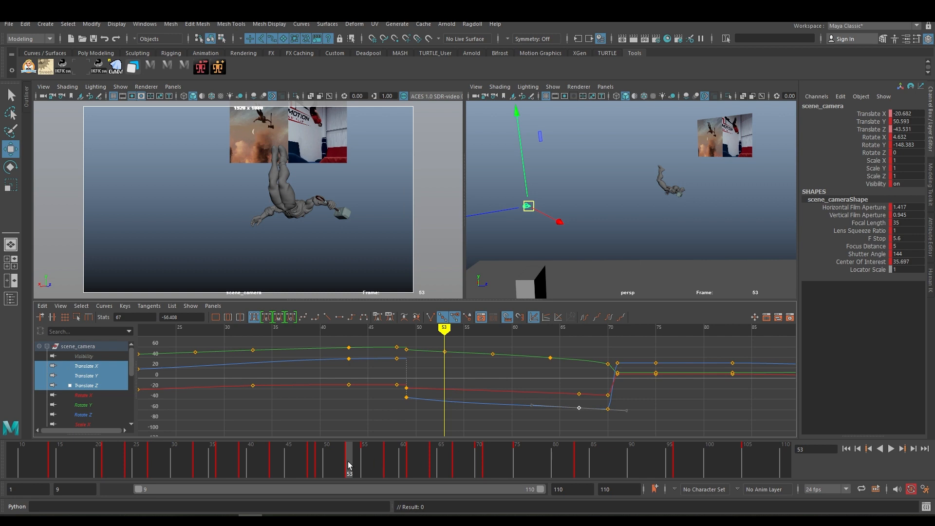
drag(349, 465, 376, 460)
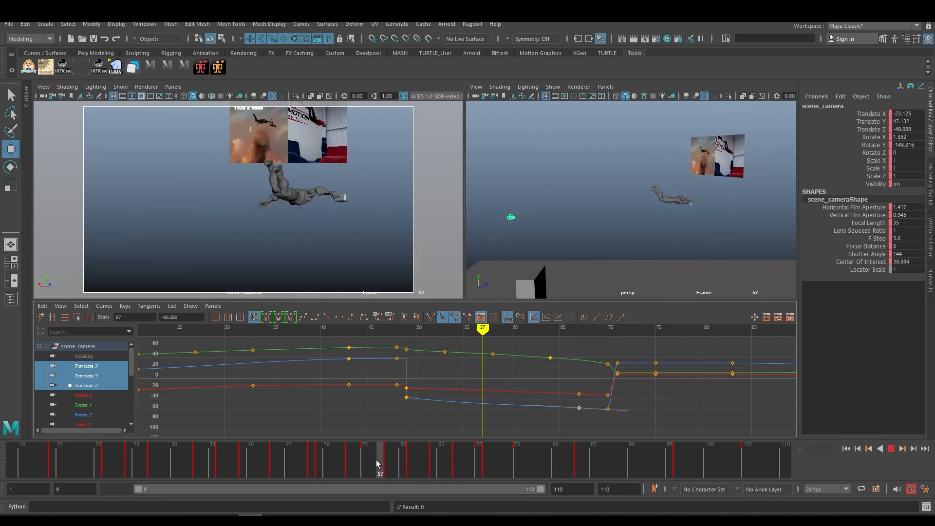
Delete scene_camera's rotation keys at frames 58 and 64
drag(96, 396, 103, 411)
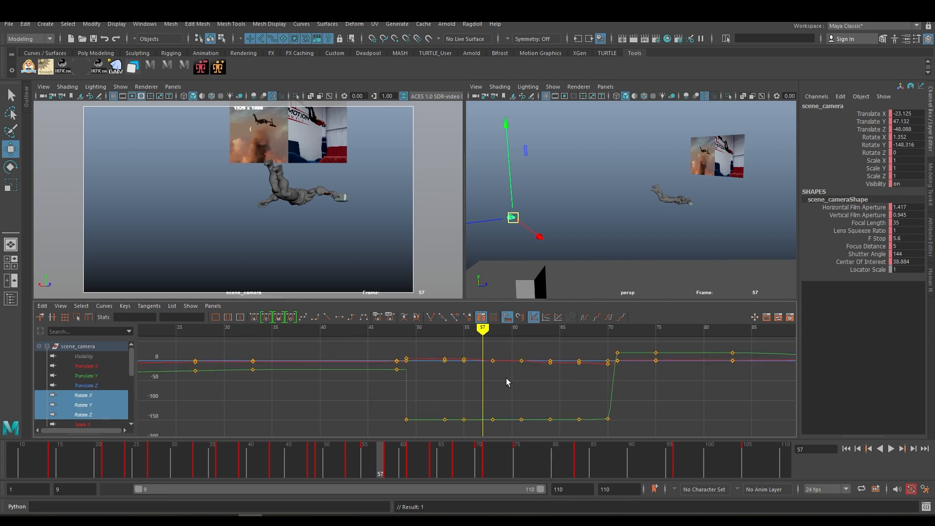
key(comma)
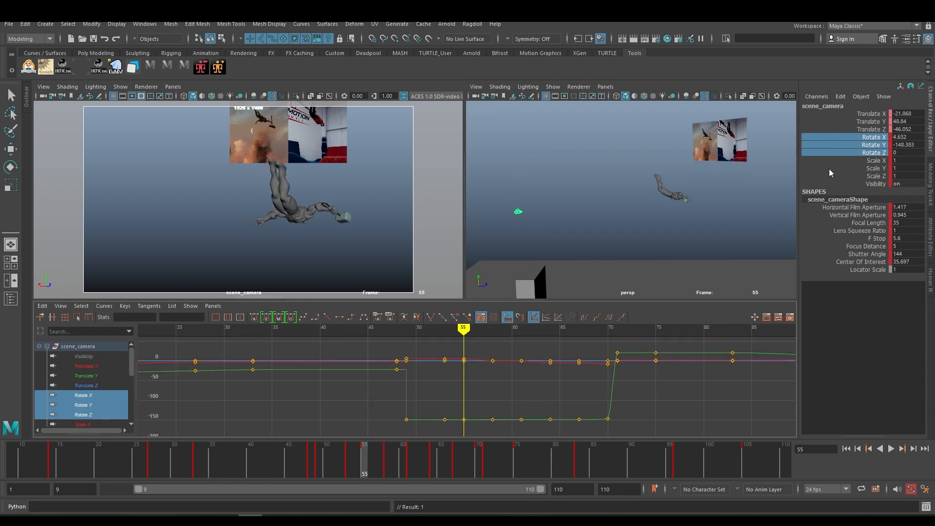
key(period)
right_click(394, 458)
click(419, 305)
drag(337, 467, 429, 461)
right_click(432, 462)
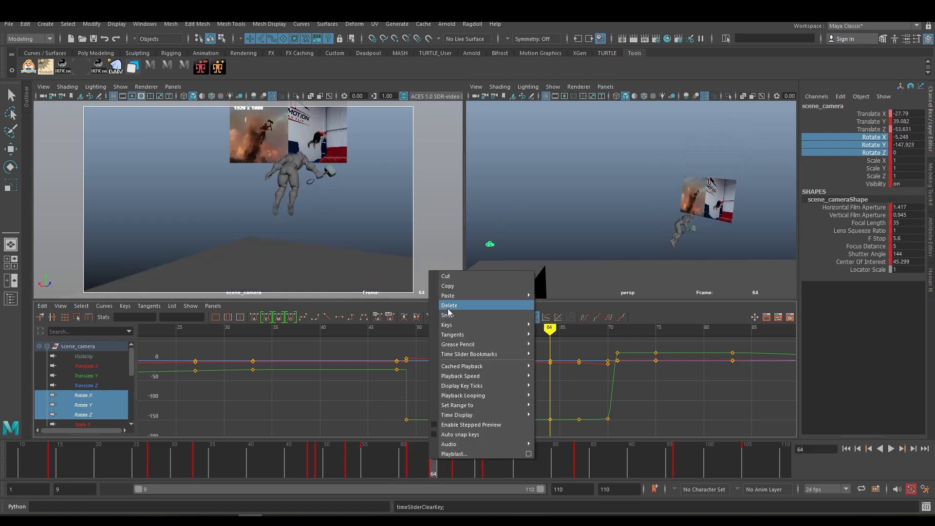
click(449, 307)
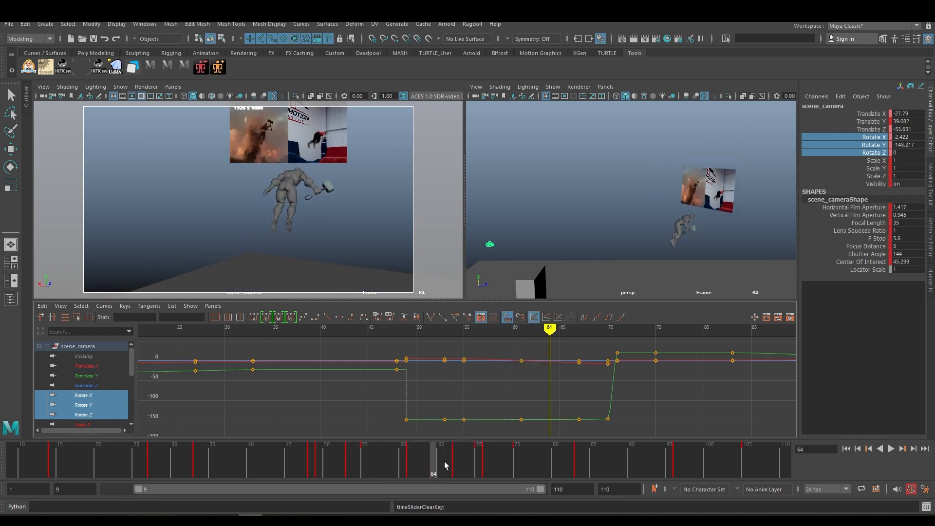
Delete scene_camera's rotation keys at frame 67 and scrub the shot to check the camera move
mouse_move(409, 479)
mouse_down()
mouse_move(409, 470)
mouse_move(480, 470)
mouse_up()
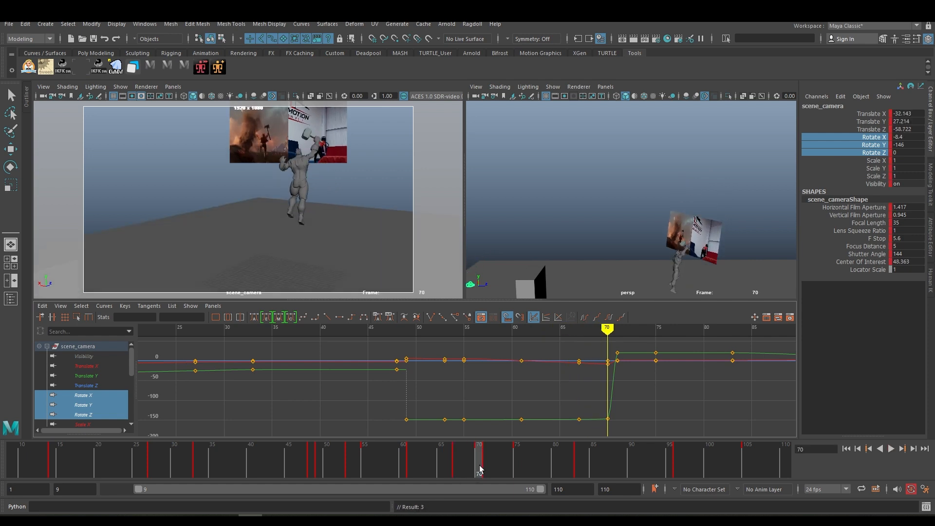
key(comma)
right_click(479, 466)
click(497, 310)
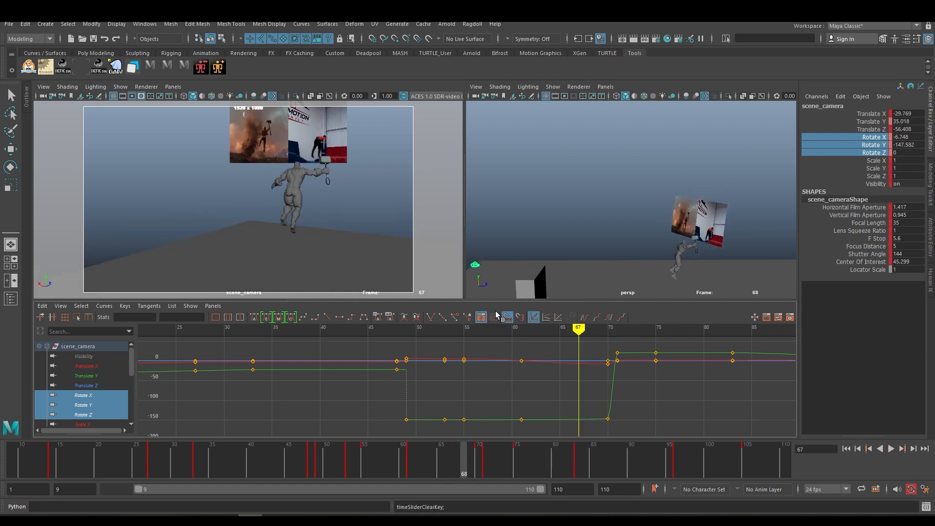
key(period)
key(period)
key(comma)
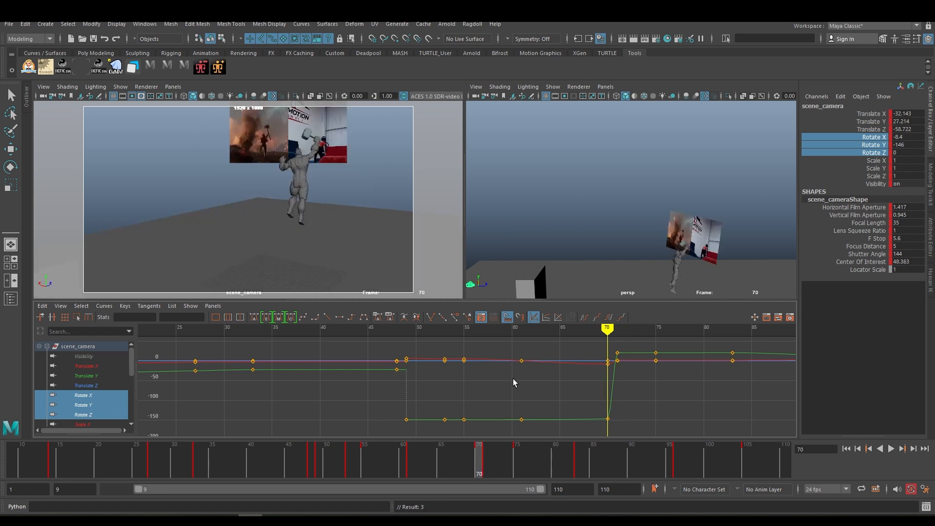
click(486, 452)
drag(492, 451, 572, 460)
drag(322, 464, 417, 468)
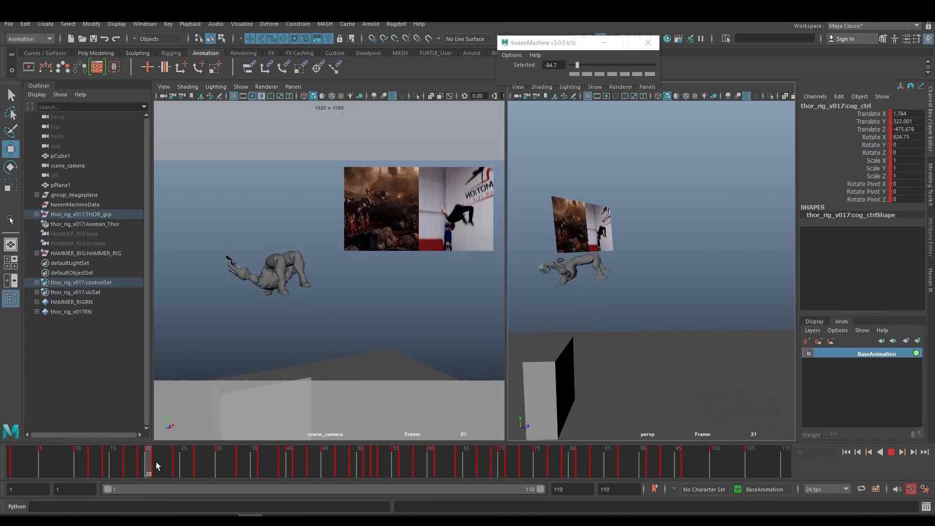
Play and scrub the full animation to review Thor's jump and flip through the scene camera
drag(156, 461, 467, 479)
click(135, 463)
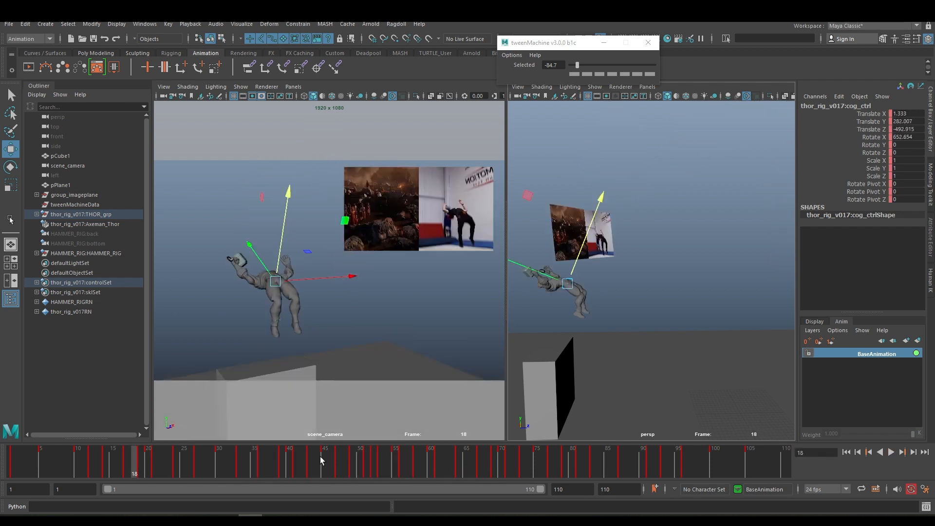
click(889, 453)
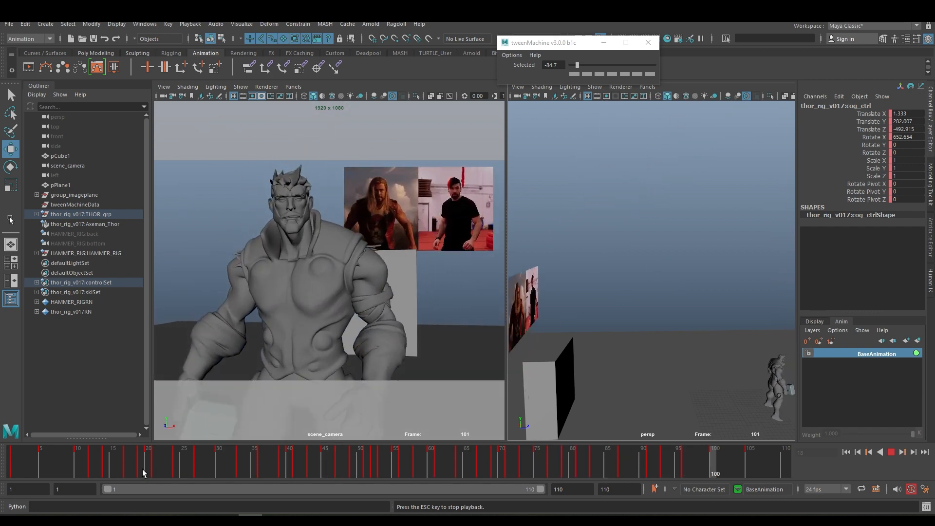
drag(142, 469, 361, 472)
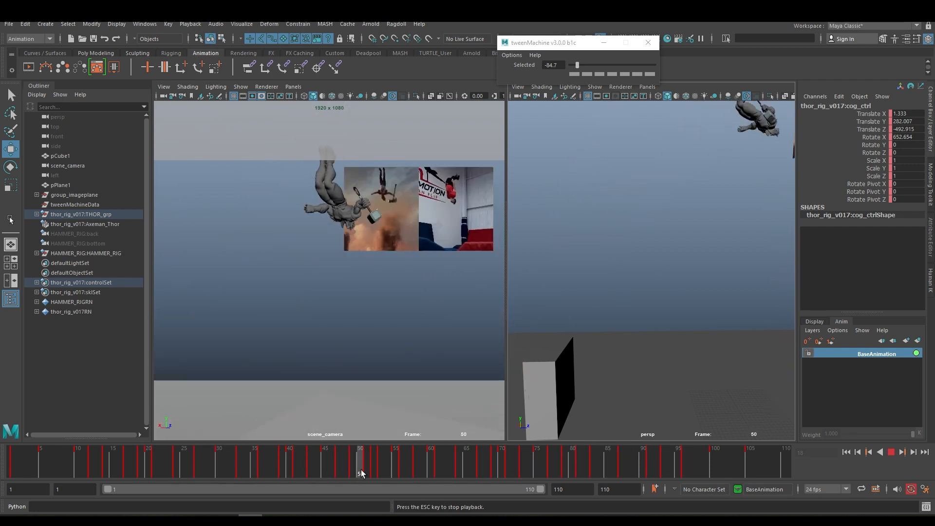
mouse_move(422, 474)
mouse_down()
mouse_move(501, 473)
mouse_move(413, 474)
mouse_up()
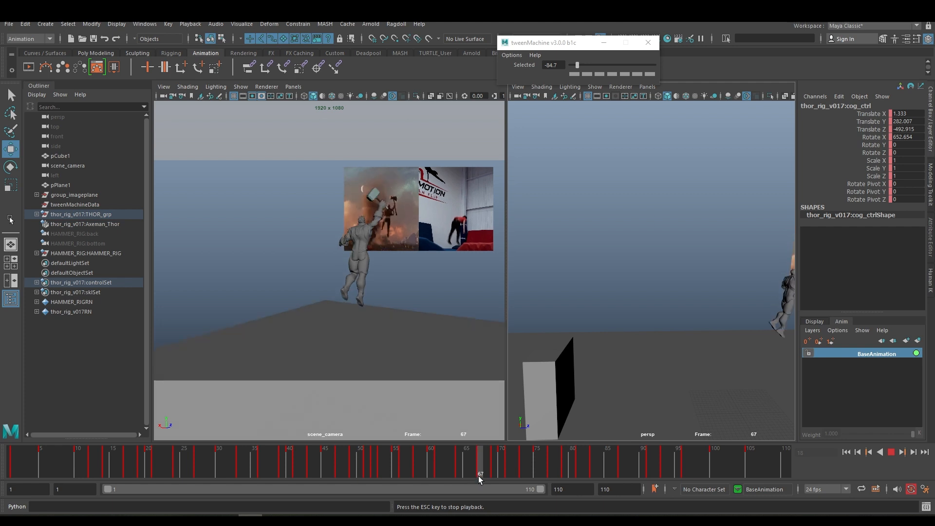
drag(495, 477, 425, 473)
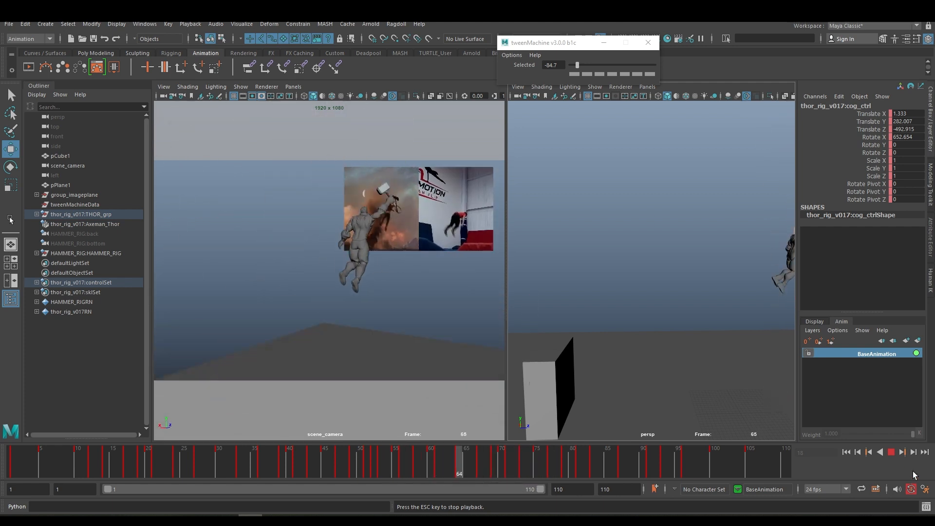
click(891, 453)
drag(146, 449, 295, 465)
click(177, 463)
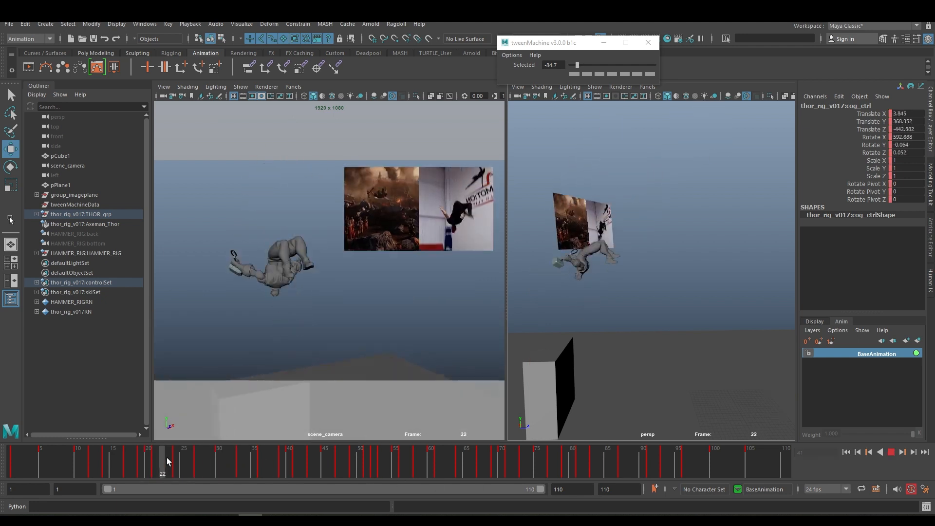
Orbit around Thor and step between frames 17 and 24 to examine the body's path at takeoff
alt+drag(682, 247, 728, 229)
alt+middle_drag(728, 228, 617, 305)
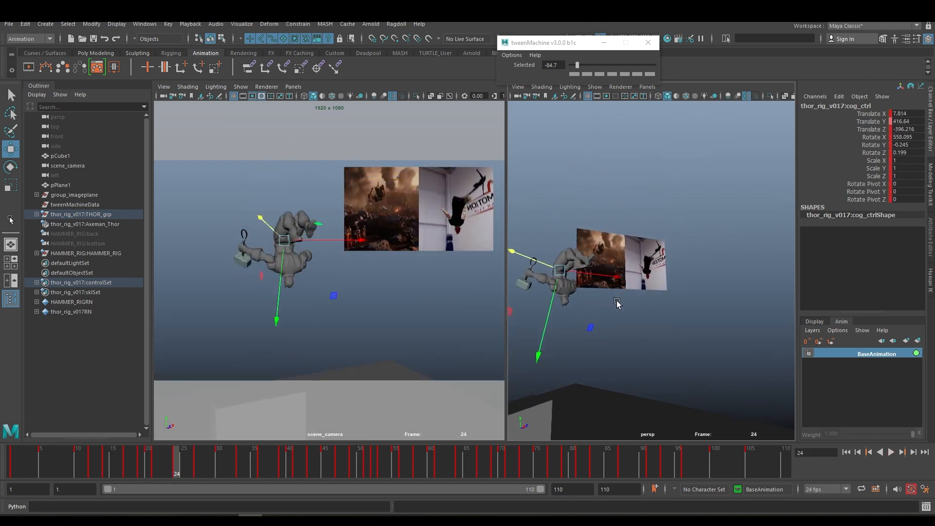
alt+drag(618, 305, 657, 305)
key(alt+comma)
key(alt+comma)
key(alt+comma)
key(alt+comma)
key(alt+comma)
key(alt+comma)
key(alt+comma)
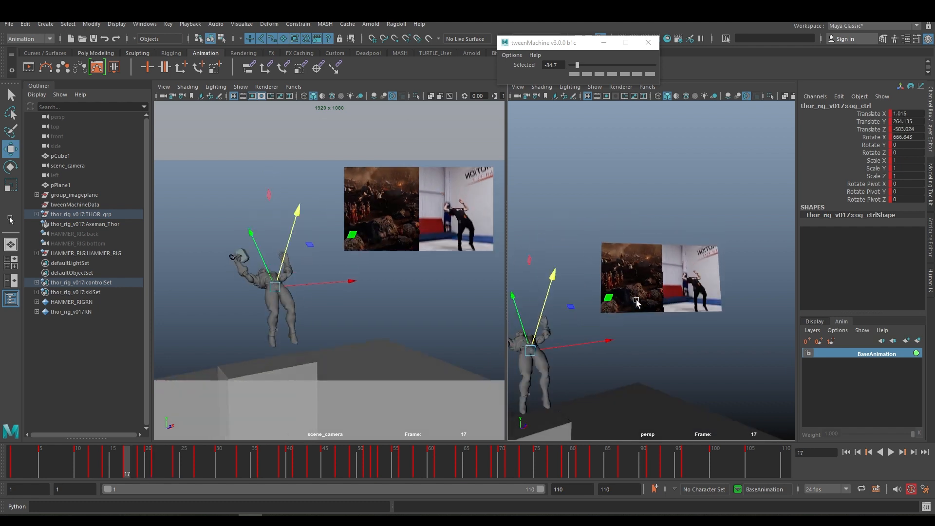
key(alt+period)
key(alt+period)
key(alt+period)
key(alt+period)
key(alt+period)
key(alt+period)
key(alt+period)
Create a motion trail for Thor's cog_ctrl and bring the character into view at frame 24
click(563, 281)
key(alt+comma)
key(alt+comma)
key(alt+comma)
alt+drag(563, 282, 672, 182)
key(alt+period)
key(alt+period)
key(alt+period)
key(e)
key(w)
click(620, 243)
scroll(621, 243, down, 5)
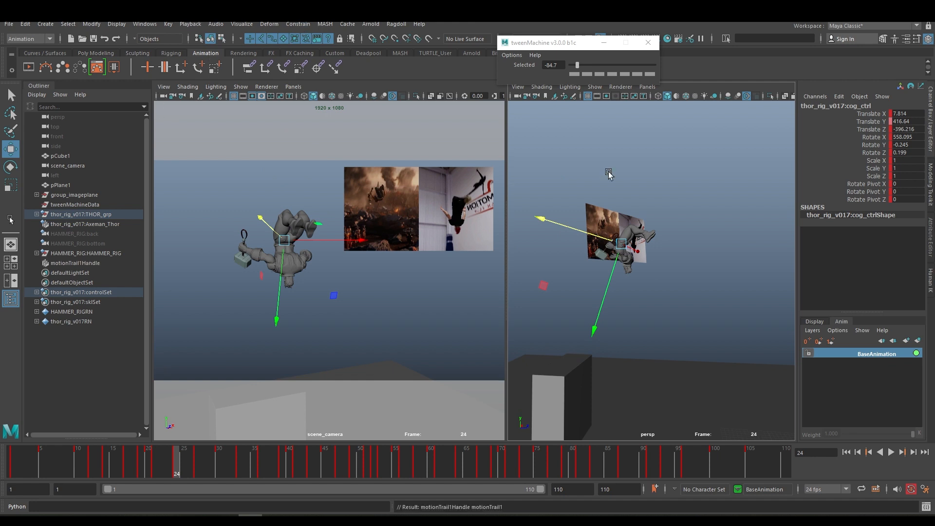
scroll(620, 244, down, 3)
Step through the keyed poses from frame 24 onward to check Thor's body against the motion trail
alt+middle_drag(670, 266, 626, 276)
key(period)
key(period)
key(period)
key(period)
key(period)
key(period)
key(period)
key(period)
key(period)
key(period)
key(period)
key(period)
key(period)
Examine the motion trail's arc in another view, scrubbing back from about frame 56 to frame 26
key(space)
drag(626, 276, 653, 275)
scroll(653, 275, down, 5)
drag(403, 463, 191, 466)
scroll(580, 267, up, 5)
click(547, 265)
alt+middle_drag(579, 267, 643, 276)
key(alt+period)
click(595, 268)
Adjust Thor's leg IK controls against the motion trail and key them
key(space)
drag(599, 243, 599, 217)
drag(525, 205, 523, 168)
alt+drag(608, 243, 682, 239)
drag(711, 198, 725, 219)
click(633, 238)
drag(706, 214, 625, 246)
shift+click(619, 238)
key(s)
Compare the neighbouring poses, nudge Thor's leg IK end control at frame 30 and key it
key(comma)
scroll(552, 265, up, 5)
key(period)
key(period)
key(period)
key(comma)
drag(623, 179, 623, 180)
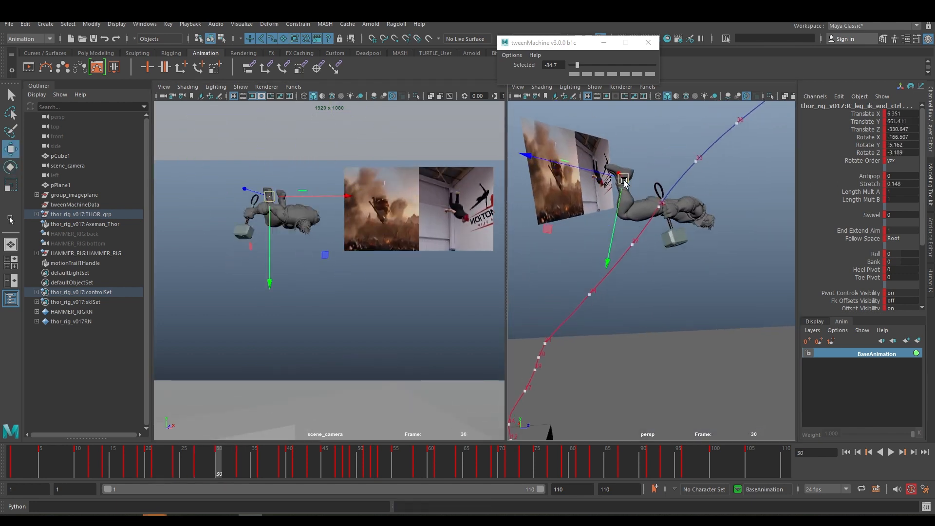
key(s)
Check the legs in the left view from frame 39 to 47, and delete the leg IK control's key near frame 42
mouse_move(296, 458)
mouse_down()
mouse_move(231, 459)
mouse_move(305, 476)
mouse_move(283, 470)
mouse_up()
key(space)
drag(715, 245, 687, 245)
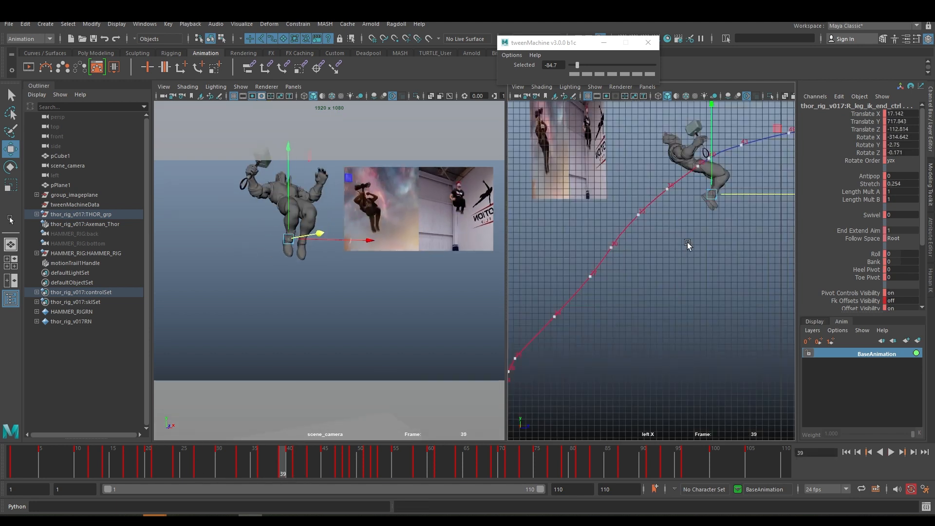
alt+middle_drag(687, 243, 628, 278)
key(period)
key(period)
key(period)
key(comma)
key(comma)
right_click(306, 463)
click(317, 311)
key(period)
key(period)
key(period)
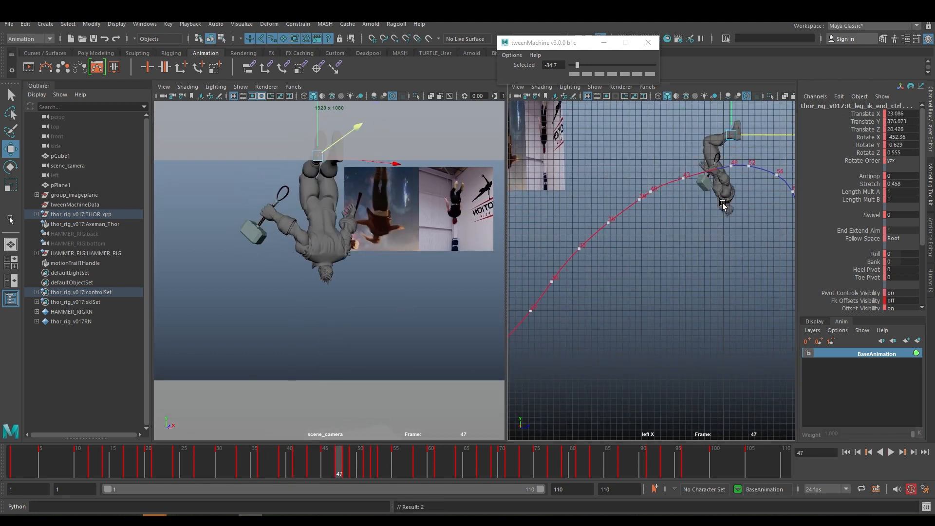
Adjust Thor's right leg IK end control near frame 60 in the perspective view, key it and play back the flip
key(period)
key(period)
key(period)
key(period)
key(e)
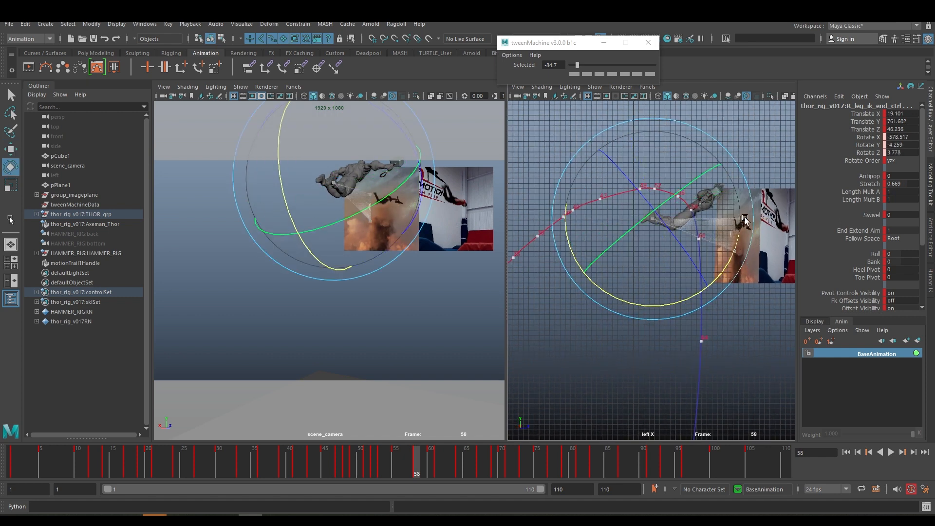
scroll(663, 214, up, 5)
key(w)
key(space)
alt+drag(624, 205, 655, 209)
click(587, 187)
drag(526, 190, 520, 190)
key(s)
key(q)
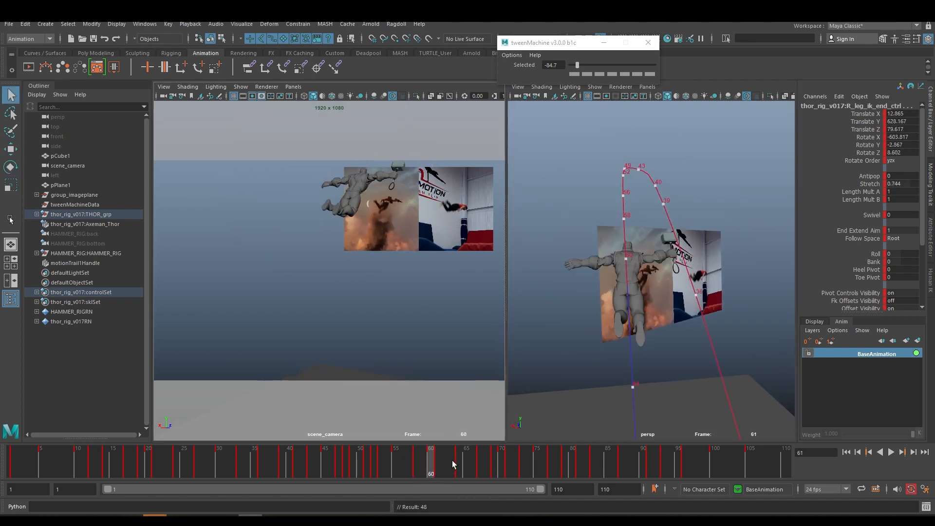
click(890, 452)
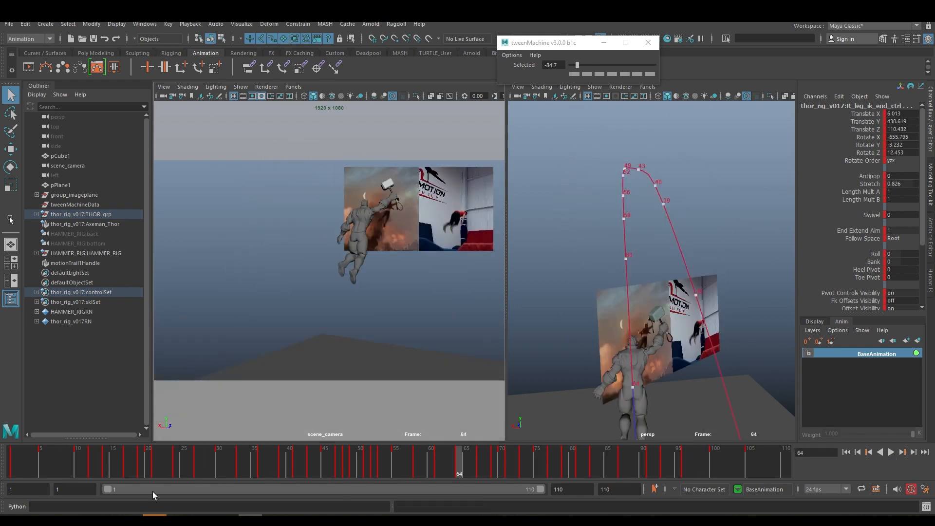
key(Escape)
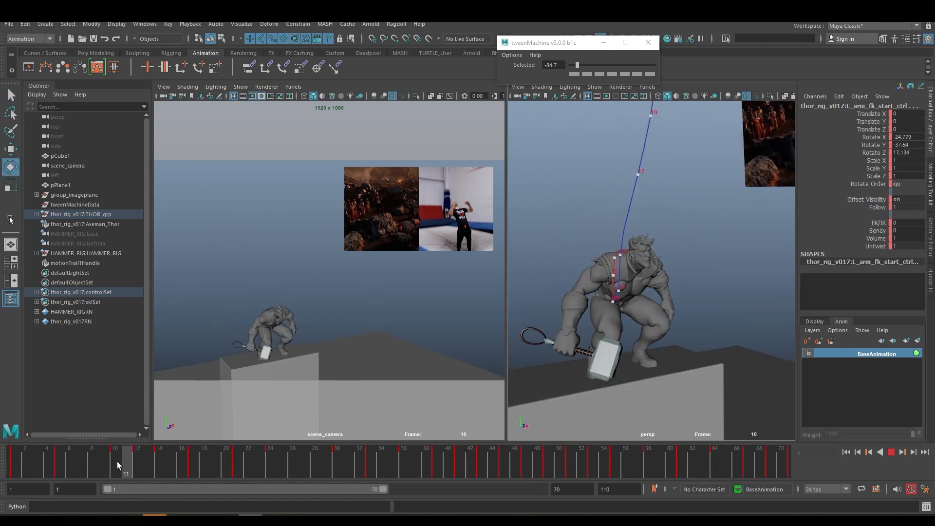
Pose Thor's left arm with its FK controls in the crouch at about frame 10
drag(116, 466, 115, 466)
alt+drag(633, 312, 594, 297)
key(q)
alt+drag(687, 297, 652, 306)
click(596, 257)
key(e)
alt+drag(578, 227, 594, 253)
click(604, 260)
click(579, 282)
drag(591, 292, 647, 270)
click(677, 270)
click(696, 288)
Refine the crouch's left arm pose from a front angle and key the arm controls
alt+drag(759, 229, 681, 243)
drag(779, 243, 745, 274)
alt+right_drag(745, 274, 779, 243)
drag(572, 210, 574, 233)
key(q)
alt+drag(633, 272, 682, 263)
alt+right_drag(681, 263, 609, 273)
key(s)
Blend the left arm's opening pose to 58.8 with tweenMachine and review the first 12 frames
drag(113, 455, 59, 457)
drag(577, 65, 637, 65)
key(period)
key(period)
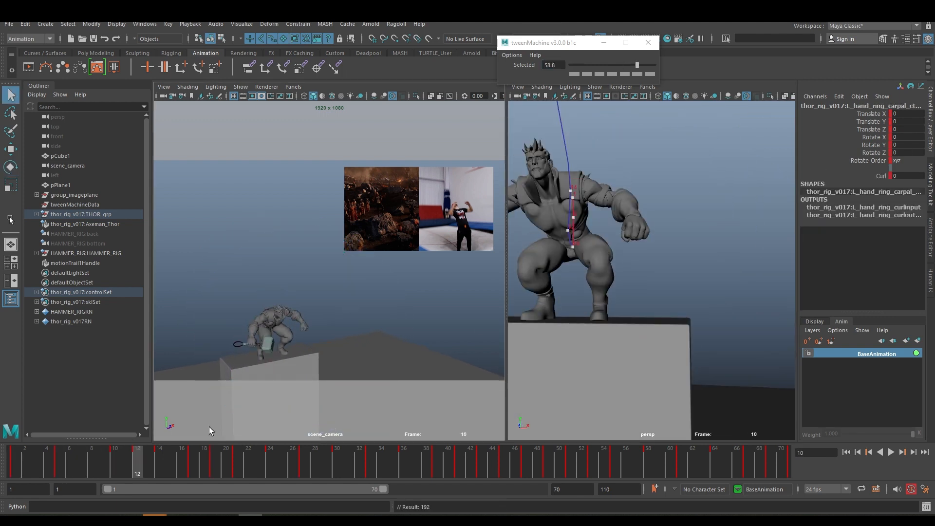
key(comma)
click(118, 465)
key(comma)
drag(84, 461, 61, 463)
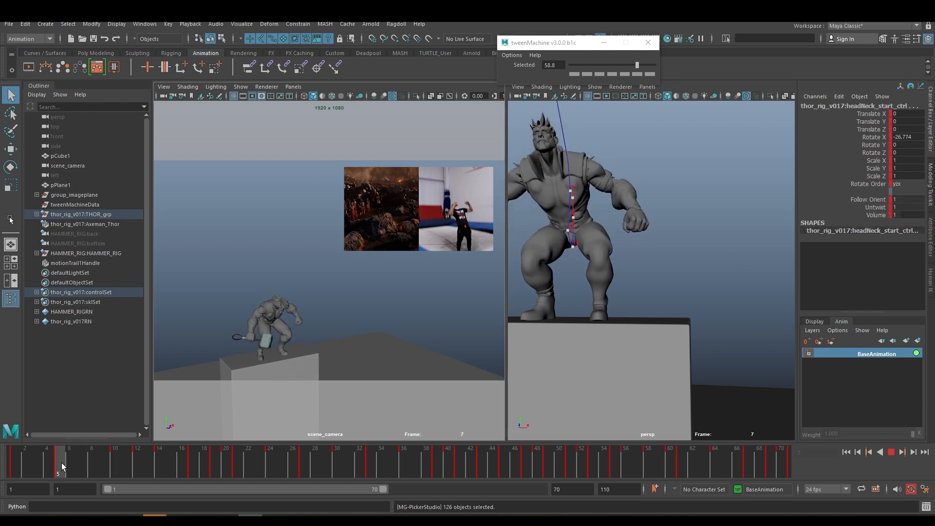
click(54, 467)
key(alt+v)
key(alt+v)
Reposition the selected control on the takeoff pose and blend it to 30.6 with tweenMachine at frame 12
click(556, 224)
key(w)
alt+drag(556, 224, 626, 210)
drag(627, 206, 632, 182)
alt+drag(682, 234, 603, 226)
key(q)
key(e)
drag(636, 65, 625, 65)
alt+drag(633, 156, 645, 160)
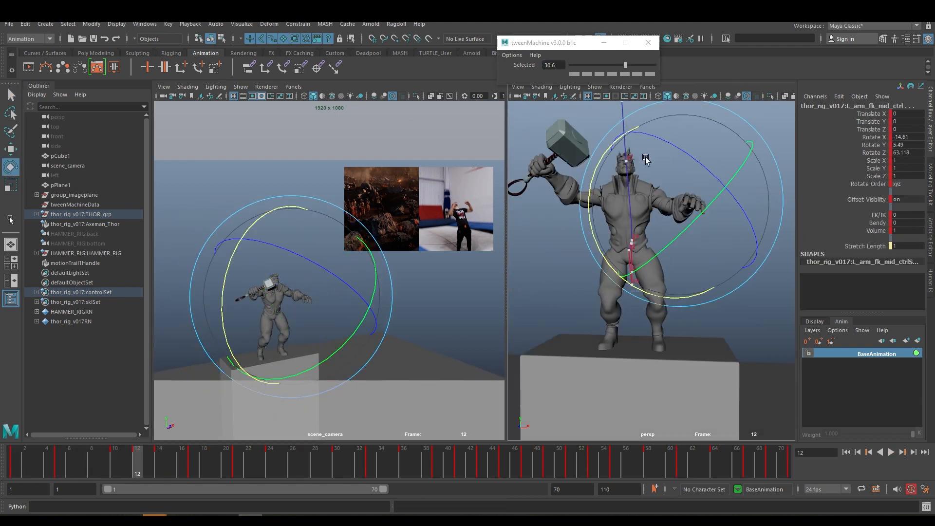
Blend the frame 12 pose to 4.7 with tweenMachine, nudge the neighbouring takeoff poses and play back
drag(625, 65, 614, 65)
alt+drag(647, 207, 701, 197)
key(w)
drag(658, 261, 664, 263)
key(period)
drag(684, 222, 691, 221)
key(alt+v)
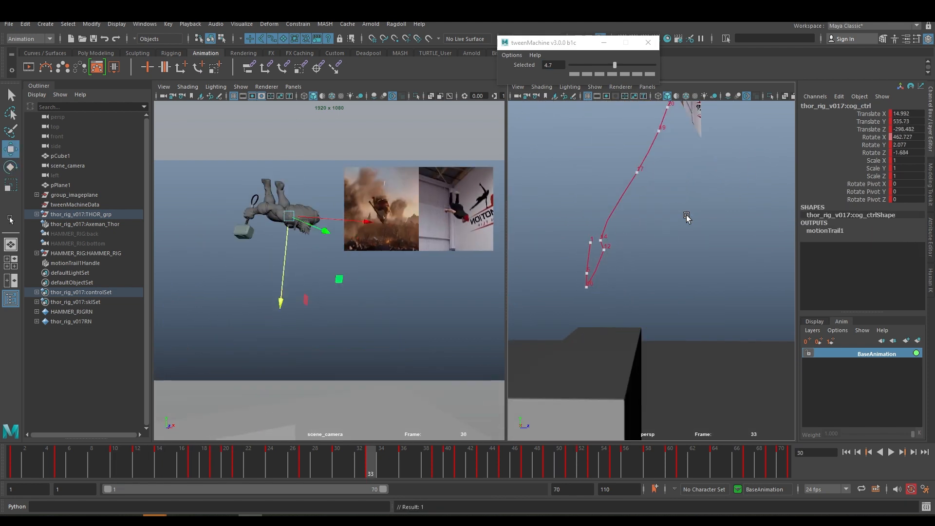
Go to frame 36 and rotate Thor's left arm FK controls for the airborne pose
mouse_move(361, 461)
mouse_down()
mouse_move(263, 472)
mouse_move(370, 474)
mouse_move(375, 460)
mouse_up()
click(336, 463)
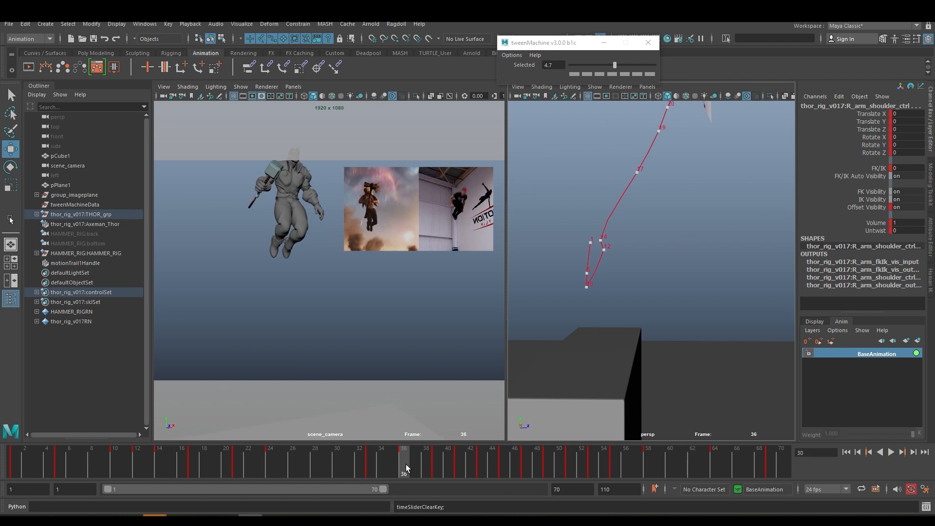
alt+drag(633, 233, 727, 278)
click(614, 246)
key(e)
click(667, 240)
click(670, 267)
alt+drag(670, 267, 713, 263)
click(664, 297)
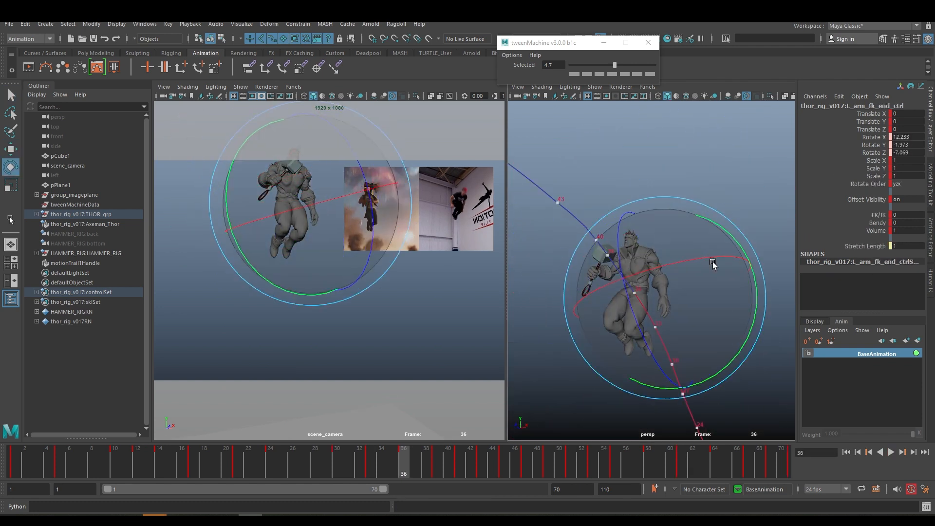
Refine the left arm's FK end control rotation at frame 36 and key the arm controls
click(665, 262)
drag(762, 246, 681, 265)
click(621, 258)
shift+click(655, 288)
key(s)
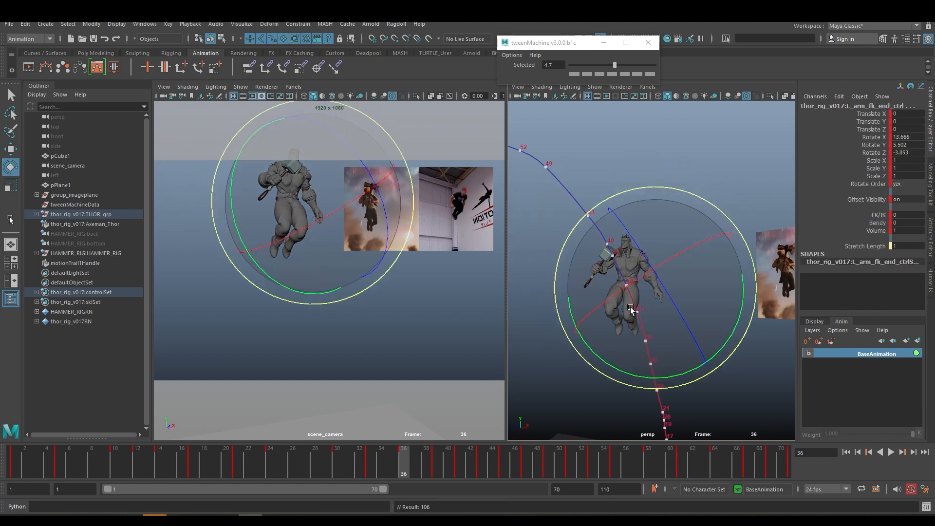
Delete the left arm key near frame 38, then adjust and key the arm's pose at frame 39
right_click(427, 461)
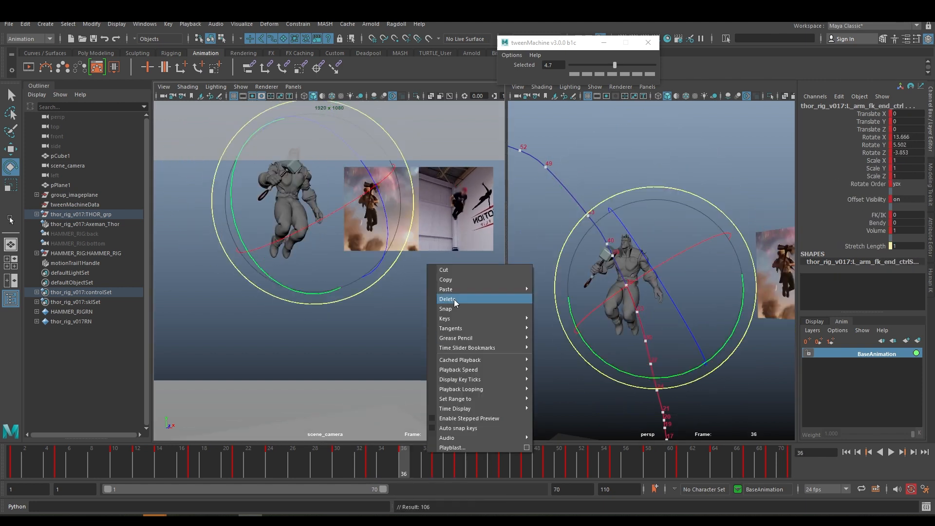
click(455, 302)
click(437, 460)
click(607, 244)
alt+drag(607, 243, 636, 264)
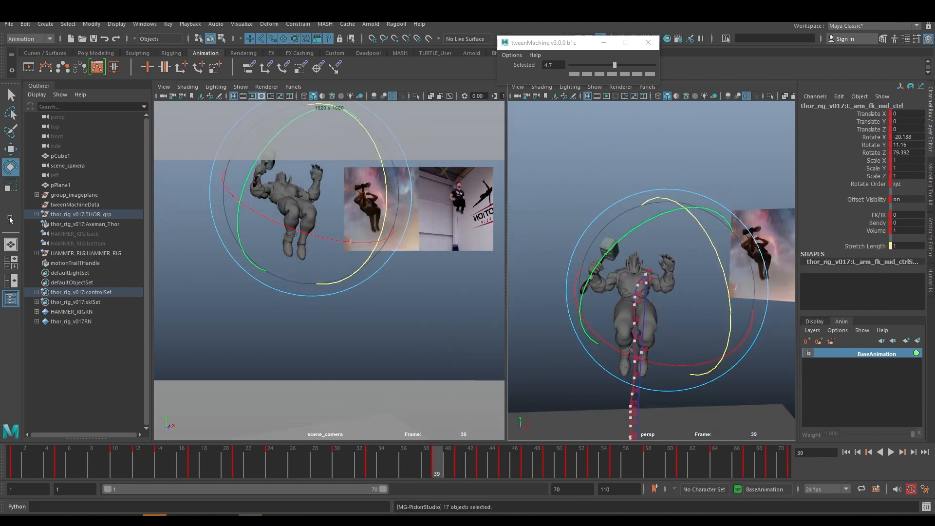
key(s)
Delete the left arm keys near frame 19, blend the pose to -100 with tweenMachine and key the arm near frame 49
drag(437, 459, 378, 468)
right_click(217, 457)
click(245, 300)
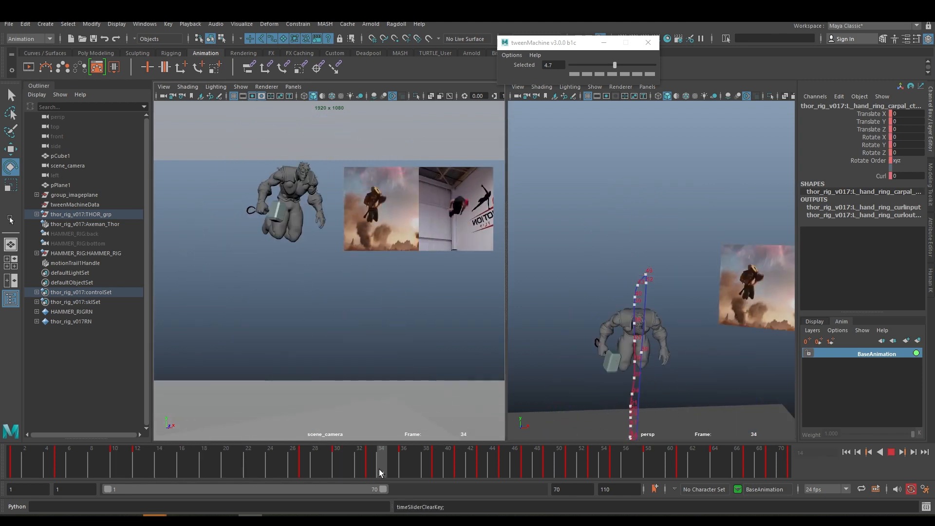
drag(614, 65, 570, 65)
click(404, 462)
click(454, 463)
drag(454, 465, 548, 460)
key(s)
Delete the left arm keys near frame 43 and around frames 51 to 53, then play back the motion
right_click(481, 460)
shift+drag(527, 461, 611, 460)
click(500, 305)
shift+drag(564, 461, 590, 461)
right_click(578, 459)
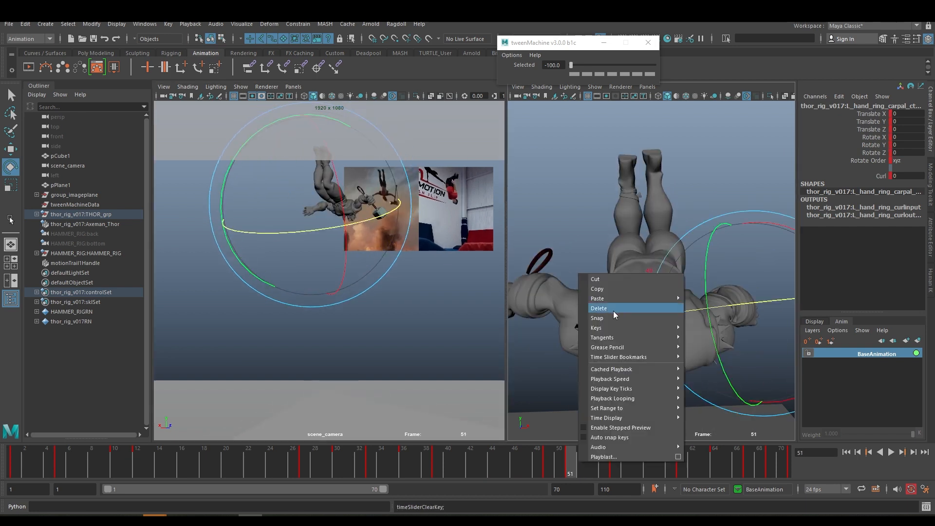
click(606, 307)
scroll(633, 292, down, 5)
alt+drag(691, 292, 628, 331)
key(alt+v)
key(alt+v)
Rotate Thor's left arm FK start and mid controls at frame 39 and key the arm controls
click(674, 213)
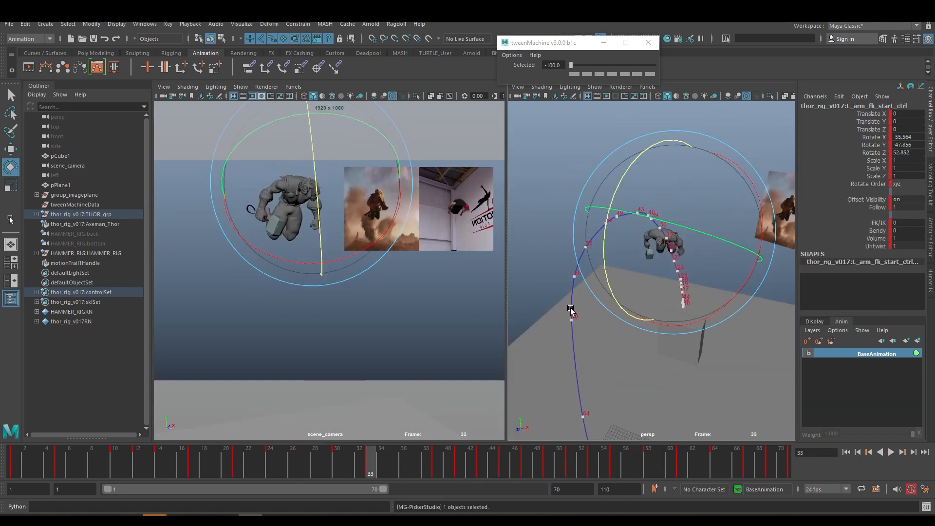
drag(372, 460, 437, 460)
alt+drag(608, 287, 667, 292)
scroll(652, 272, up, 4)
drag(621, 302, 633, 296)
drag(631, 229, 594, 182)
click(605, 235)
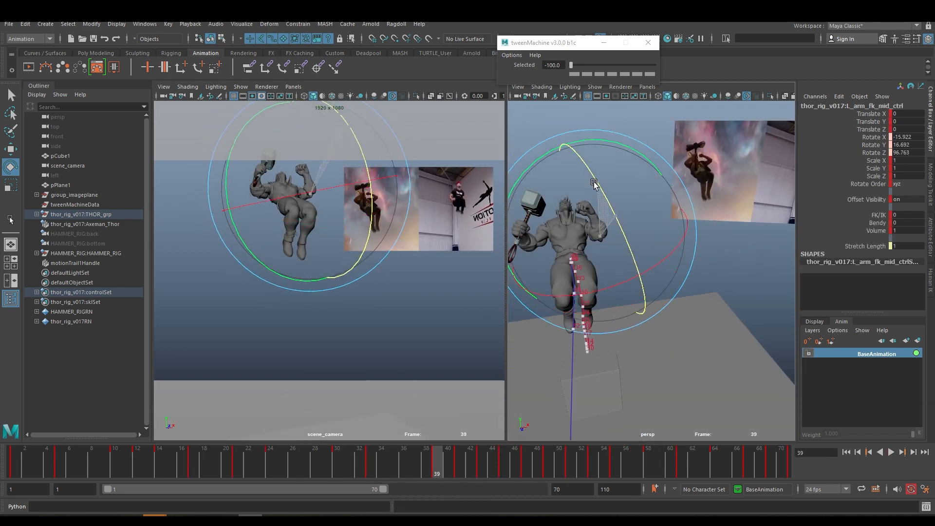
click(604, 233)
shift+click(591, 209)
shift+click(579, 214)
key(s)
Delete the left arm key near frame 45 and blend the arm's pose to -61.2 with tweenMachine
drag(437, 460, 482, 461)
right_click(505, 466)
click(538, 313)
click(460, 462)
click(504, 462)
drag(571, 64, 587, 63)
click(569, 461)
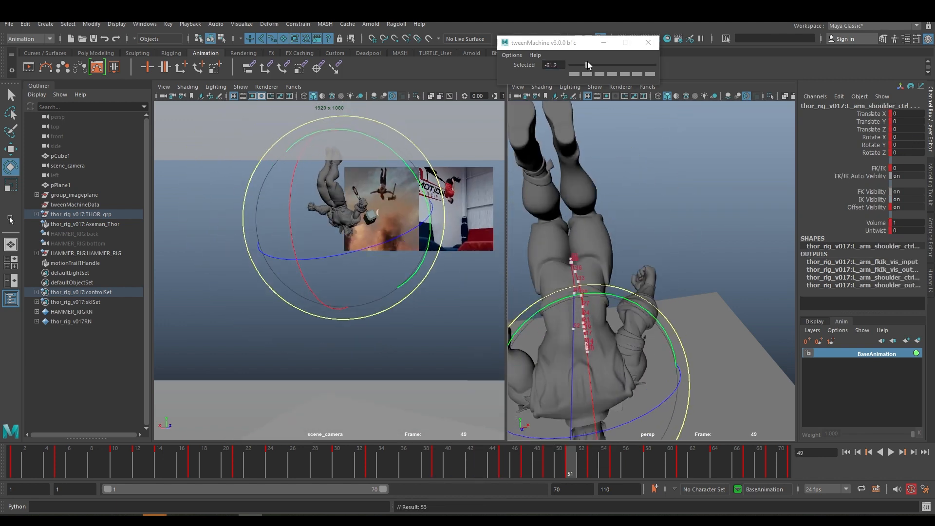
Delete the left arm key near frame 49 and play back the animation
click(526, 461)
right_click(549, 460)
click(569, 307)
key(alt+v)
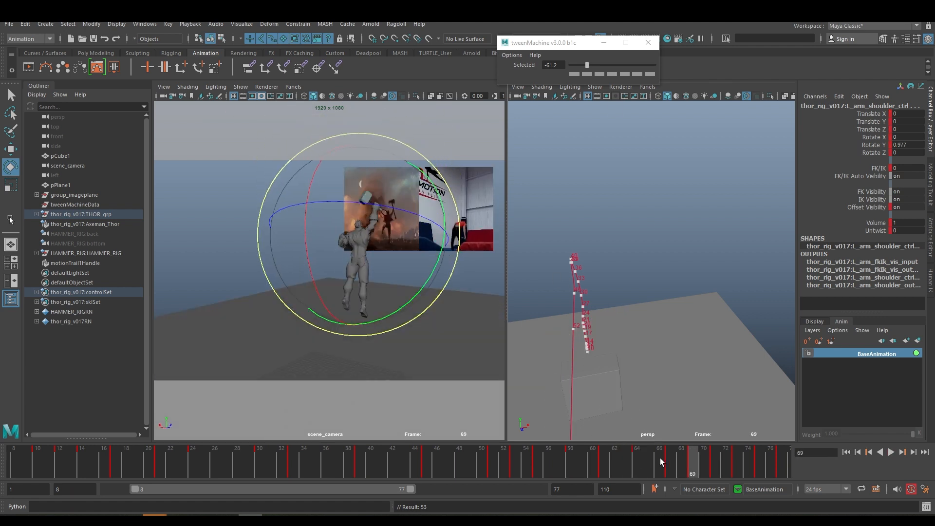
Raise Thor's left arm with its FK controls at frame 67 and play back the descent
click(635, 458)
drag(662, 461, 670, 460)
key(f)
alt+drag(608, 272, 735, 282)
scroll(682, 253, up, 3)
click(623, 217)
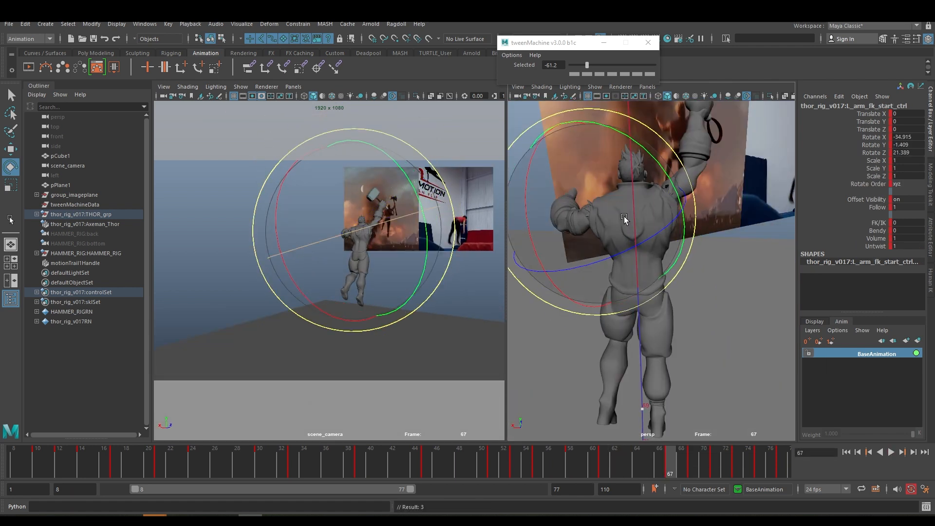
click(599, 204)
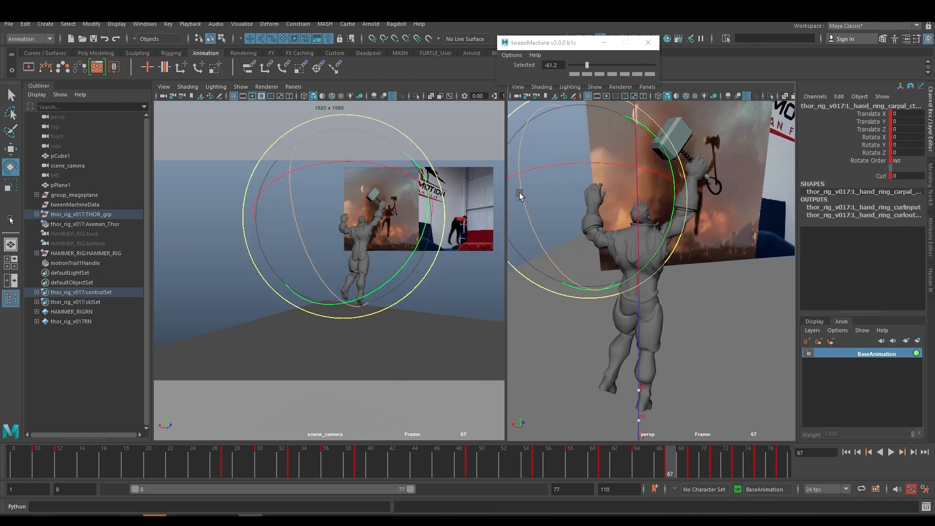
click(693, 460)
click(715, 456)
key(alt+v)
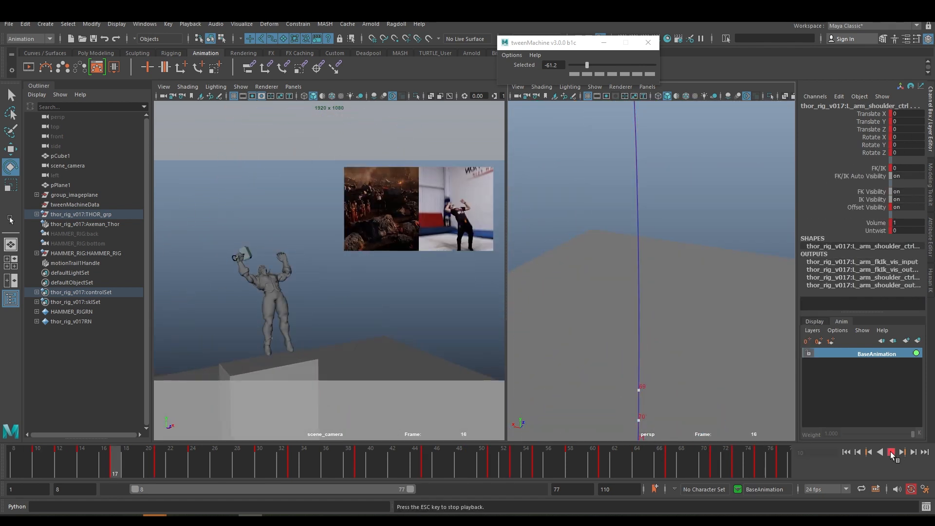
Delete the arm key near frame 46 and blend the right arm's pose to -2.4 with tweenMachine
right_click(436, 452)
click(475, 306)
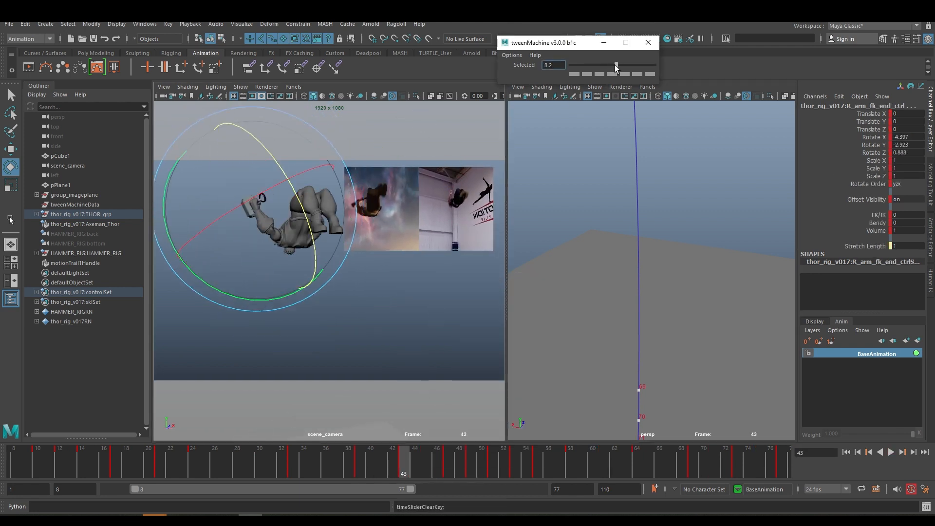
click(891, 452)
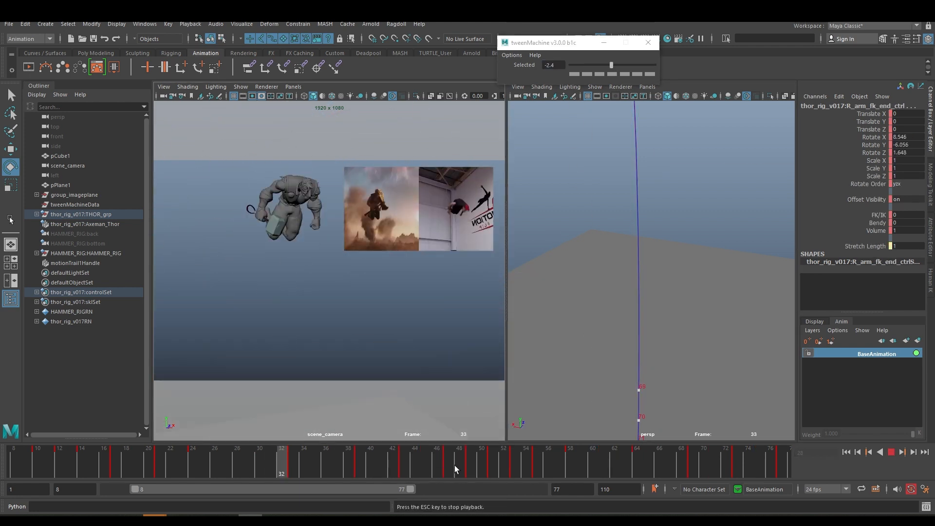
Extend the playback range back to frame 1 and review Thor's opening crouch in the perspective view
drag(134, 489, 107, 489)
drag(47, 463, 148, 453)
key(f)
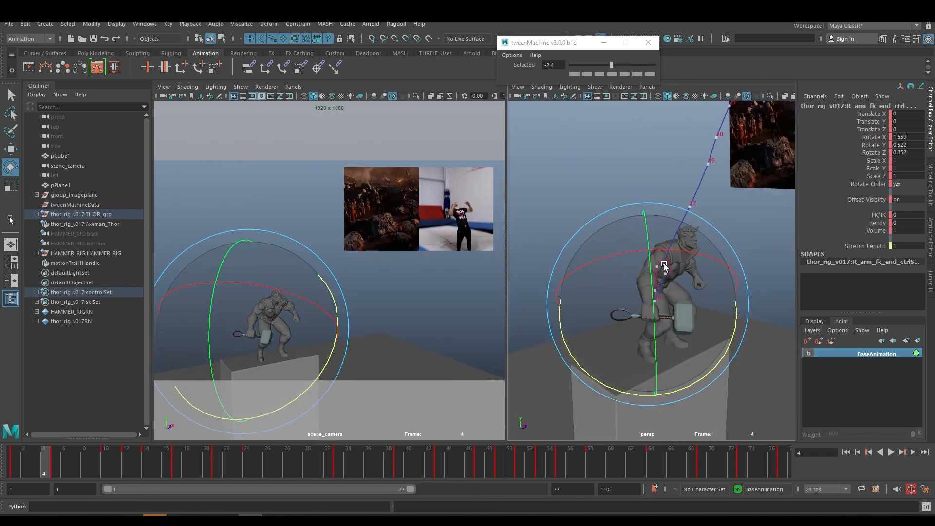
alt+drag(664, 264, 608, 273)
key(alt+v)
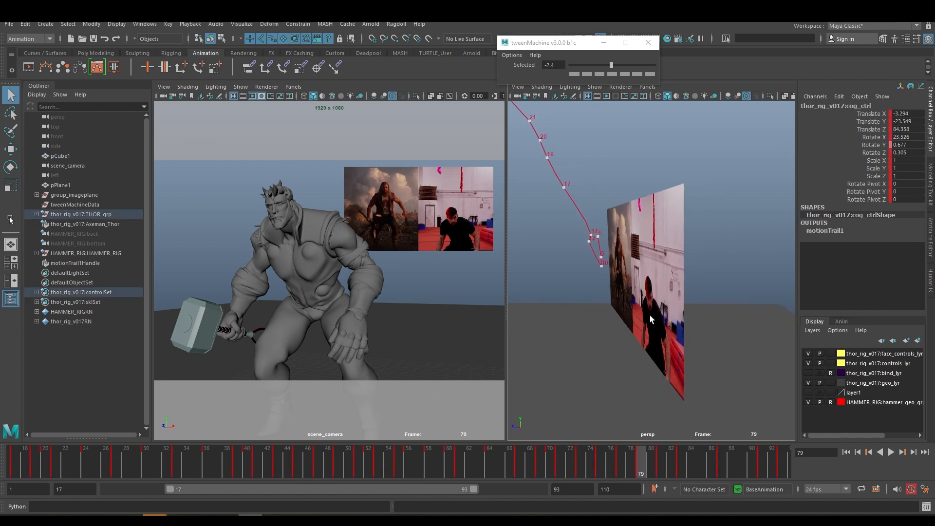
Go to the landing pose at frame 79 and delete the motion trail from the scene
drag(657, 463, 642, 463)
key(f)
alt+drag(692, 312, 654, 301)
click(642, 280)
key(Delete)
alt+right_drag(643, 279, 665, 262)
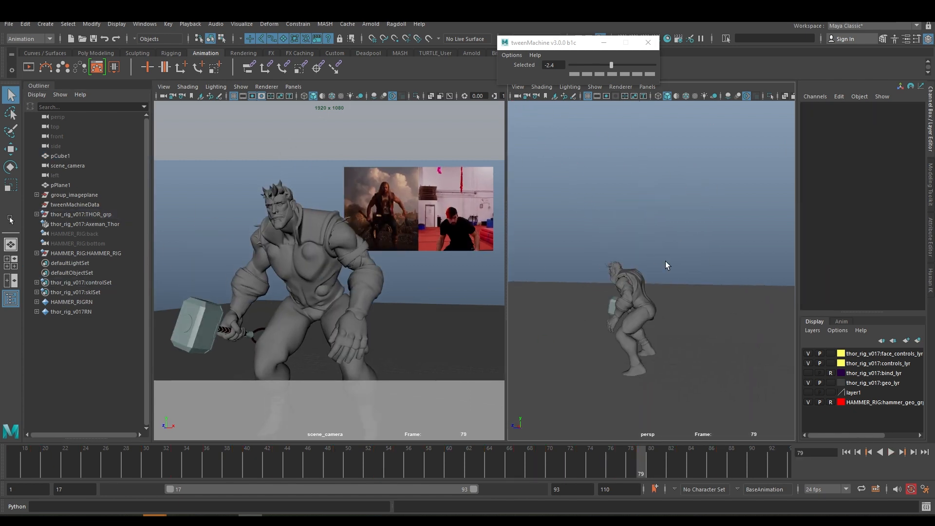
Select Thor's COG control and step back through its keys to the descent at frame 69
click(704, 298)
key(comma)
key(comma)
alt+drag(704, 297, 672, 275)
key(w)
key(comma)
key(comma)
key(comma)
key(alt+period)
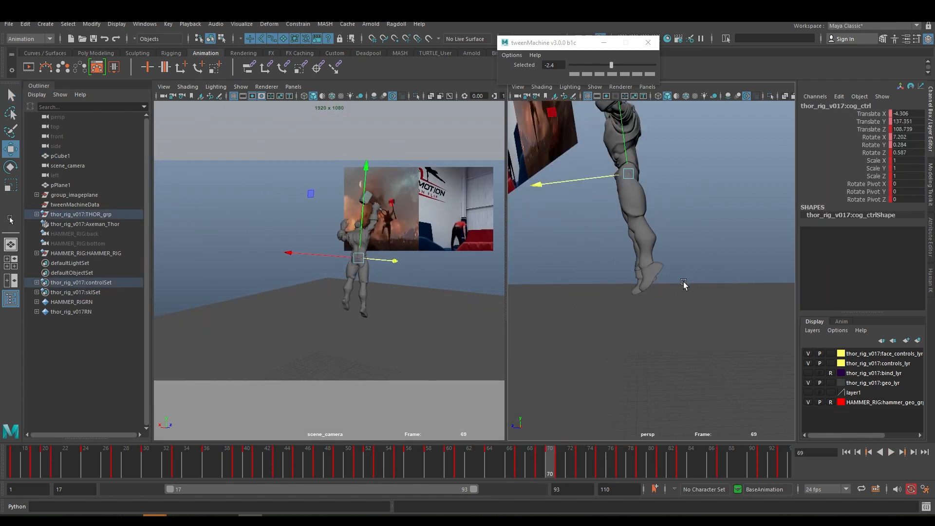
Examine the COG movement frame by frame through the descent and landing around frames 69 to 79
key(alt+period)
key(alt+period)
key(alt+period)
key(alt+period)
key(alt+period)
key(alt+period)
mouse_move(605, 331)
mouse_down()
mouse_move(574, 360)
mouse_move(592, 355)
mouse_move(567, 322)
mouse_move(620, 332)
mouse_up()
key(alt+comma)
key(alt+comma)
key(alt+comma)
key(alt+comma)
key(alt+comma)
key(alt+comma)
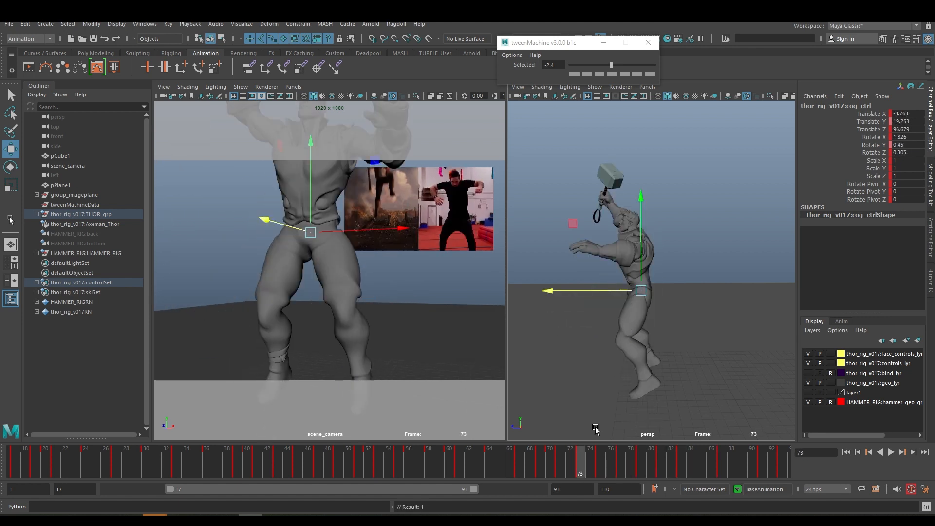
key(alt+period)
key(alt+period)
key(alt+period)
key(alt+period)
key(alt+period)
key(alt+period)
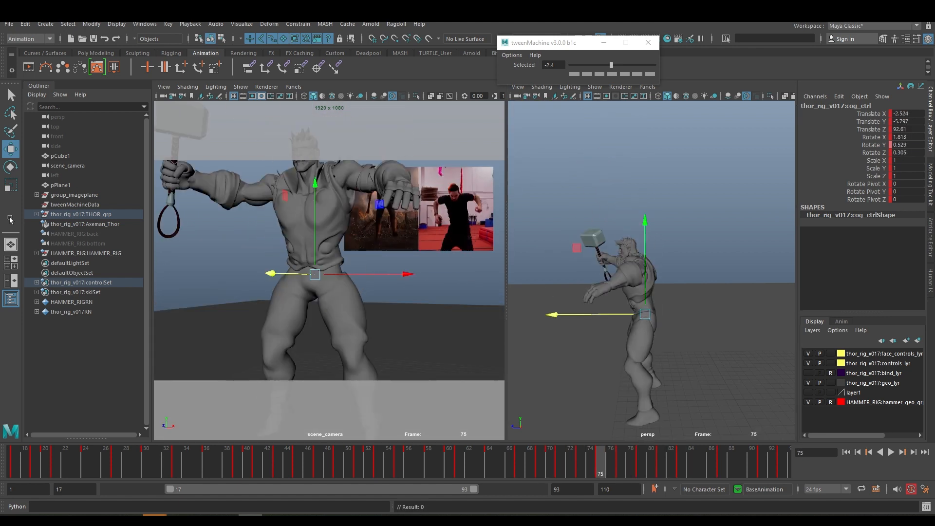
Lower the COG control's Translate Z curve around frame 77, delete an extra key, and check frames 73 to 75
drag(934, 77, 544, 26)
drag(620, 472, 601, 473)
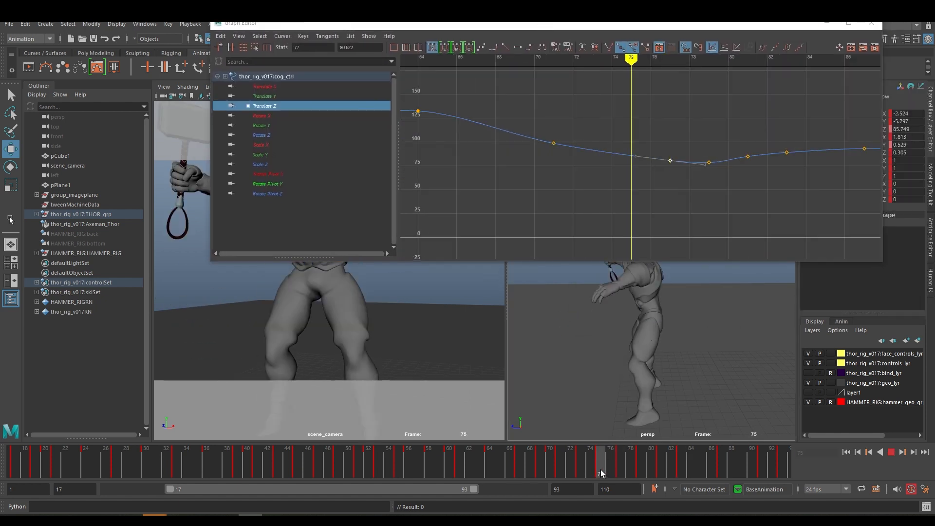
shift+middle_drag(707, 181, 707, 184)
drag(623, 466, 681, 464)
click(598, 164)
key(Delete)
drag(522, 181, 546, 161)
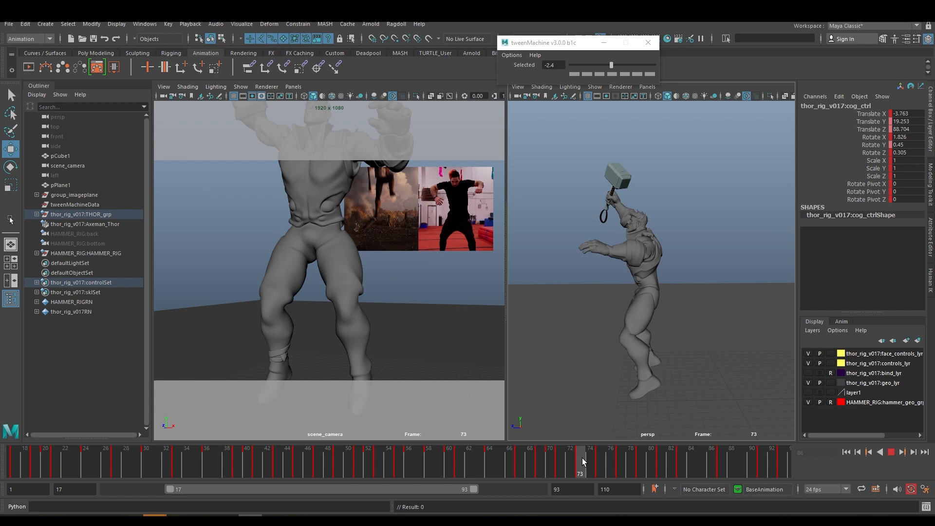
drag(582, 458, 607, 471)
Refine the forward bend of Thor's spine FK controls on Rotate X between frames 77 and 83, and scrub the landing
key(e)
click(621, 458)
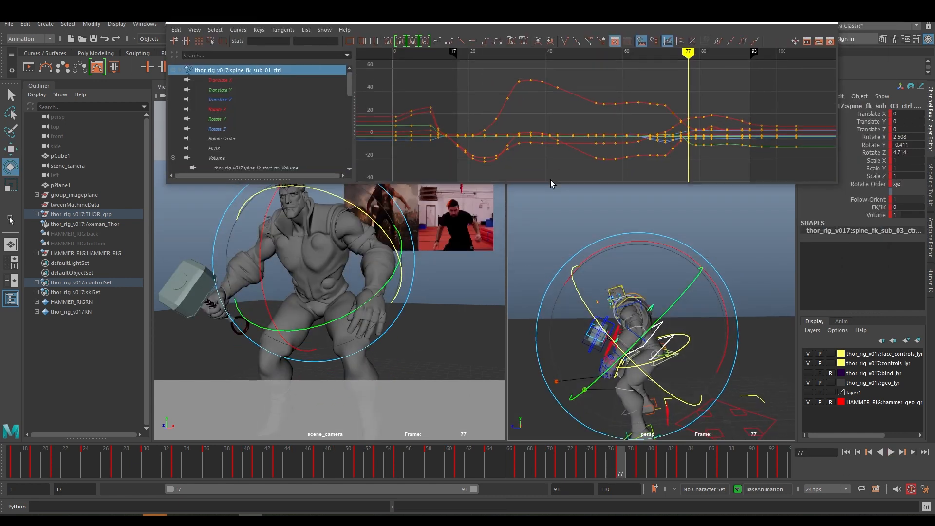
click(600, 470)
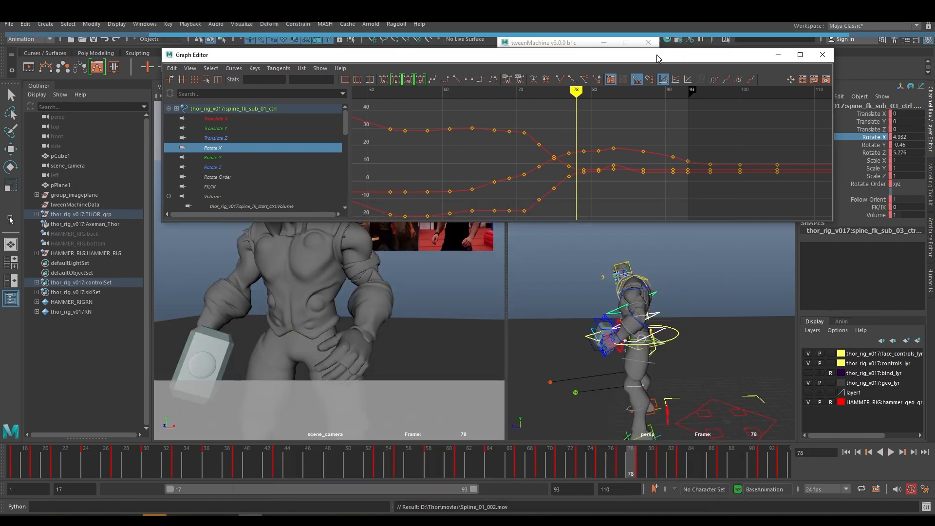
drag(617, 460, 618, 468)
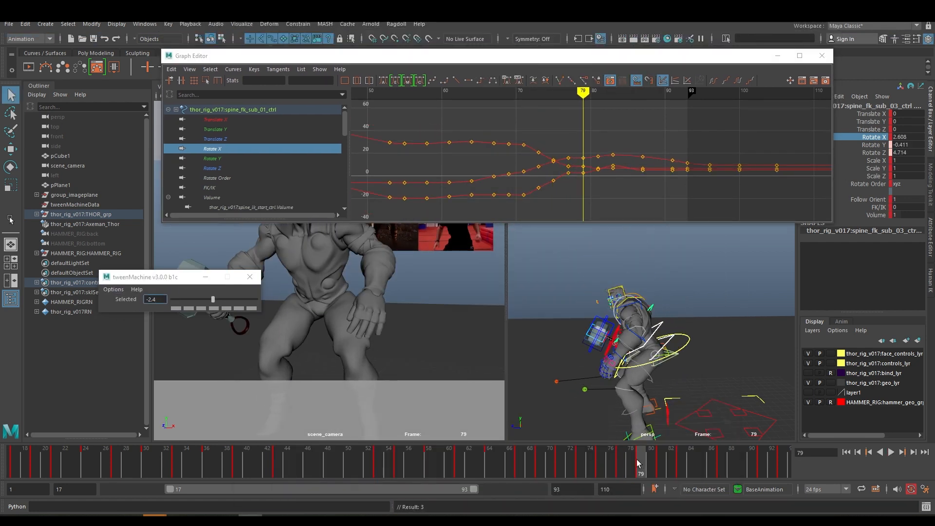
click(661, 465)
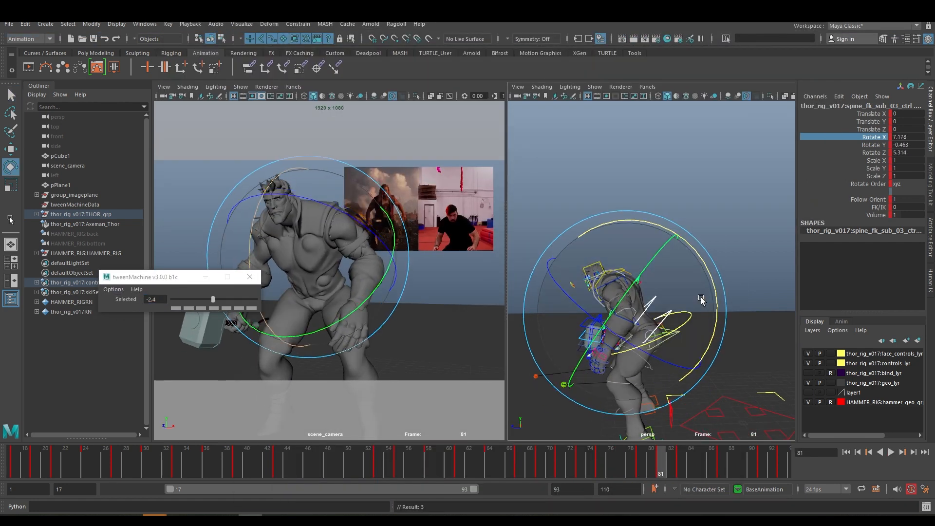
drag(640, 463, 675, 463)
click(685, 458)
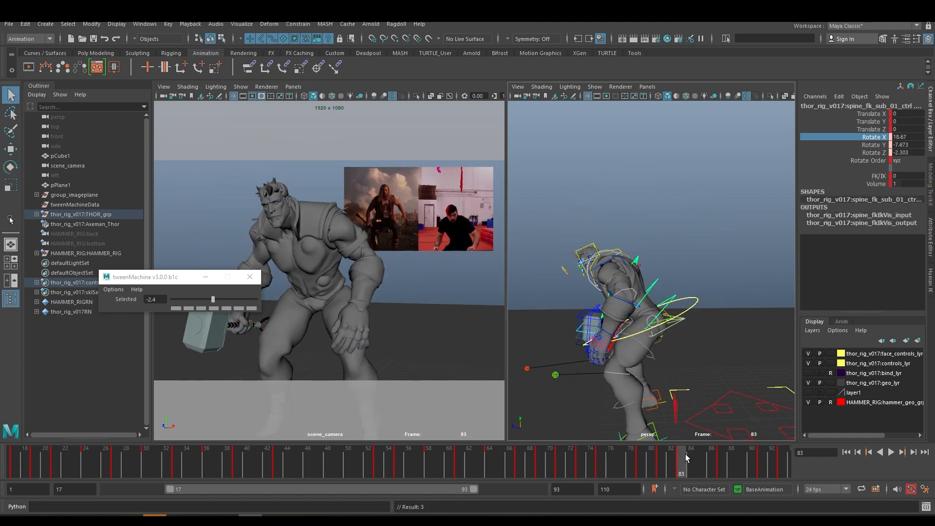
drag(685, 458, 468, 465)
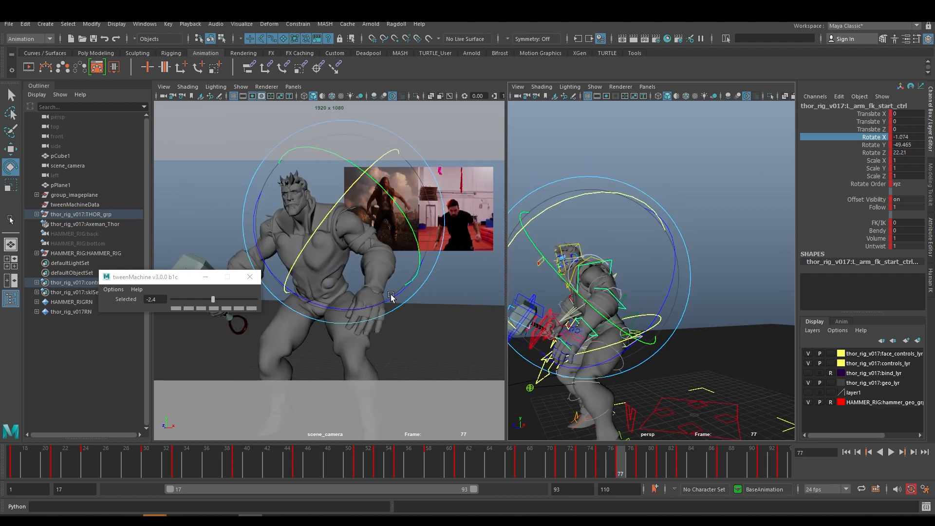
Rotate Thor's left upper-arm FK control and adjust the left shoulder for the landing between frames 75 and 80
alt+drag(649, 284, 661, 294)
key(period)
drag(613, 326, 678, 318)
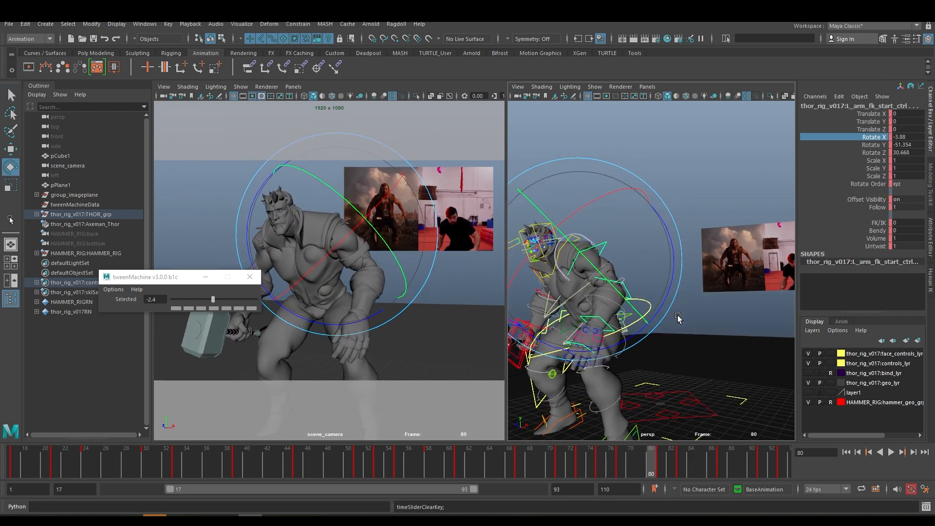
click(645, 469)
key(comma)
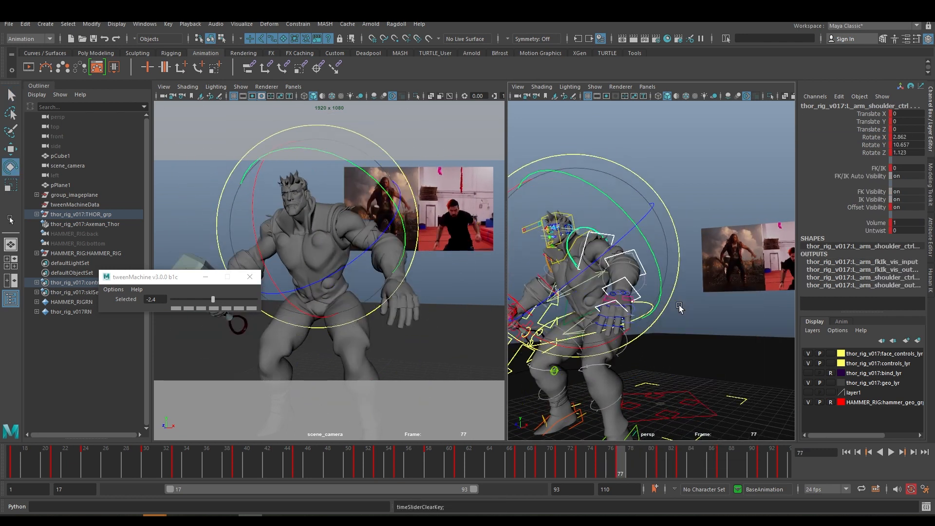
key(q)
key(period)
key(period)
drag(621, 455, 601, 455)
alt+middle_drag(678, 199, 682, 233)
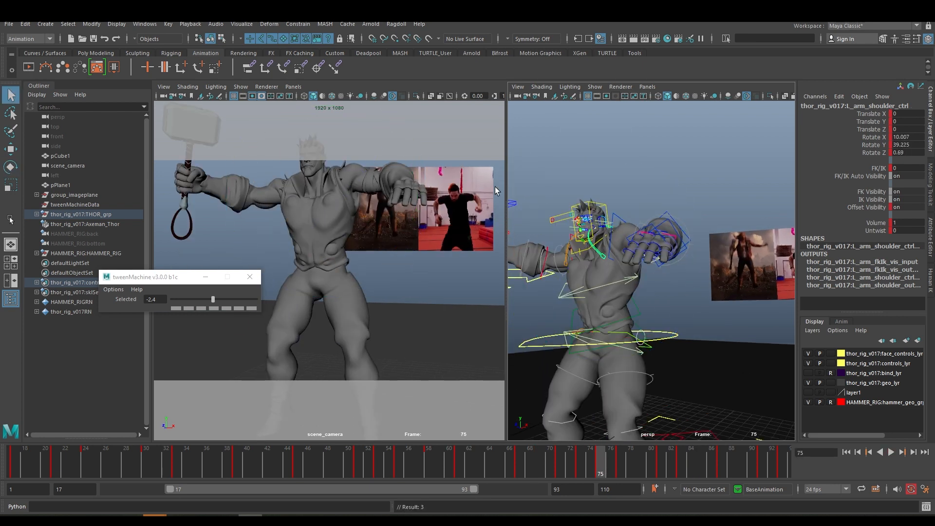
Curl Thor's left-hand finger controls into a fist at frame 75
alt+drag(633, 292, 672, 292)
click(678, 235)
key(e)
key(q)
drag(676, 243, 730, 290)
key(e)
drag(769, 224, 772, 258)
key(q)
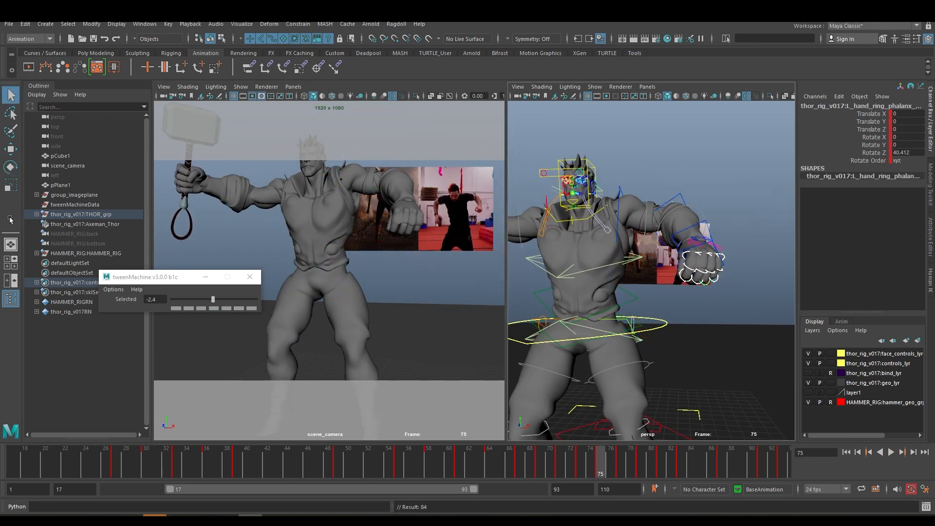
Rotate Thor's left wrist and arm controls at frame 75 and scrub into the landing
click(704, 223)
key(e)
drag(715, 214, 724, 236)
key(q)
click(668, 204)
key(e)
key(q)
click(619, 214)
drag(601, 463, 621, 463)
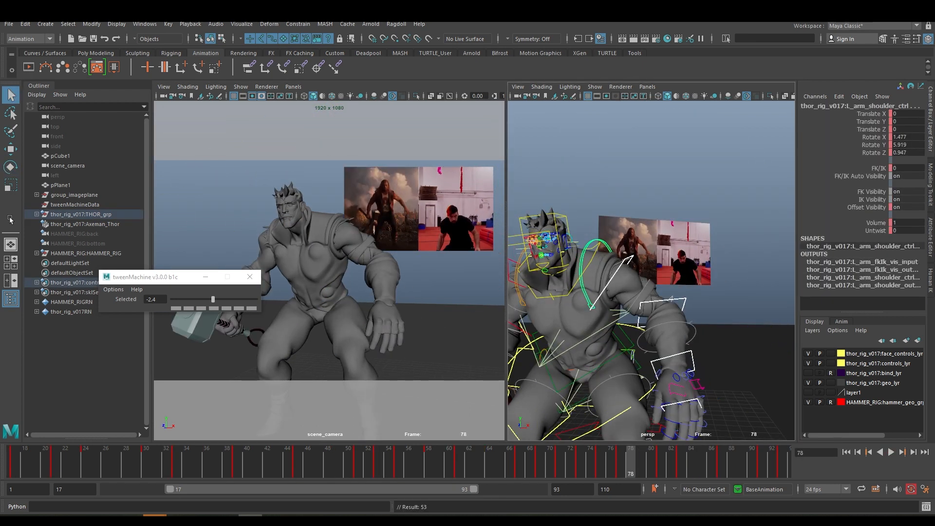
Rotate the left forearm and upper arm at frame 77, keeping the fist closed, and key the pose
drag(676, 233, 733, 293)
mouse_move(621, 462)
mouse_down()
mouse_move(601, 463)
mouse_move(620, 463)
mouse_up()
click(687, 280)
key(e)
drag(663, 350, 679, 341)
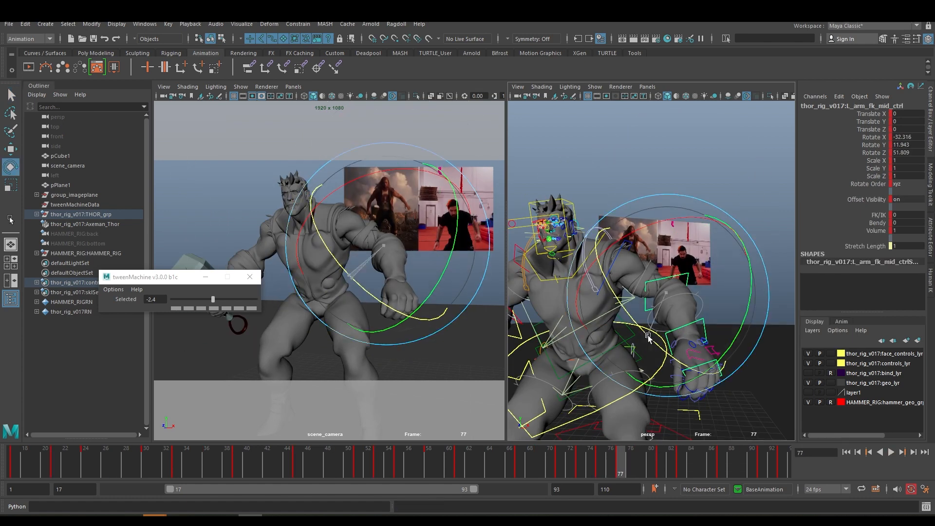
key(q)
click(625, 248)
key(e)
key(period)
alt+drag(749, 273, 672, 254)
click(735, 259)
key(comma)
key(s)
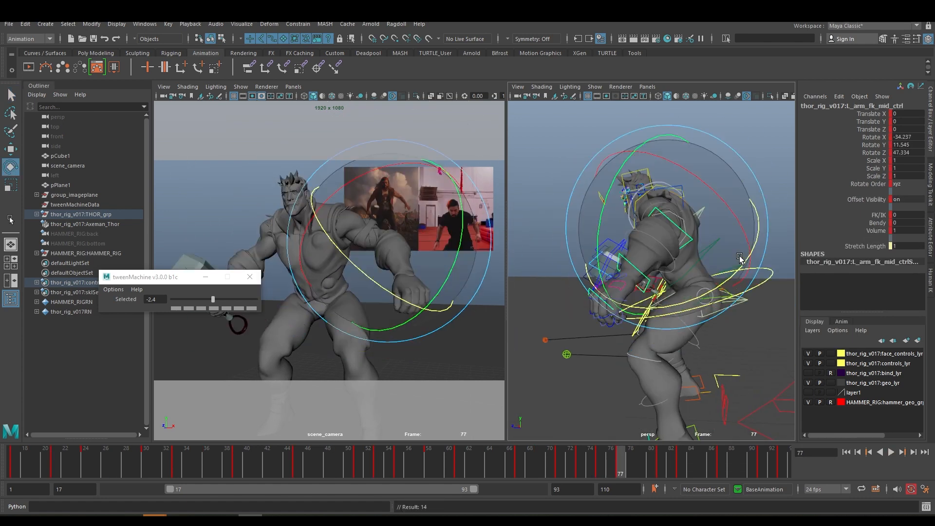
Rotate the left forearm near frame 82, clear the extra arm key near frame 83, and review the landing
key(period)
key(period)
click(689, 462)
key(e)
drag(701, 316, 720, 306)
right_click(678, 462)
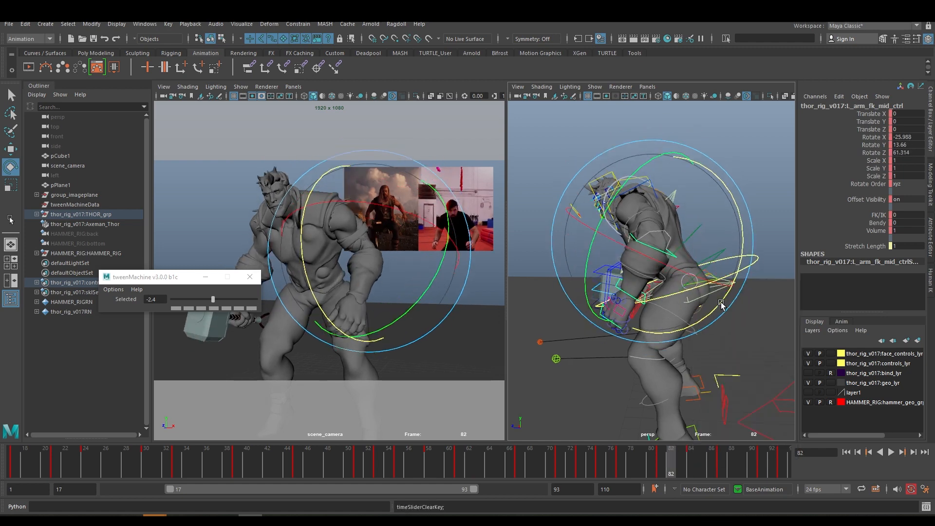
drag(671, 463, 500, 461)
click(891, 453)
click(715, 456)
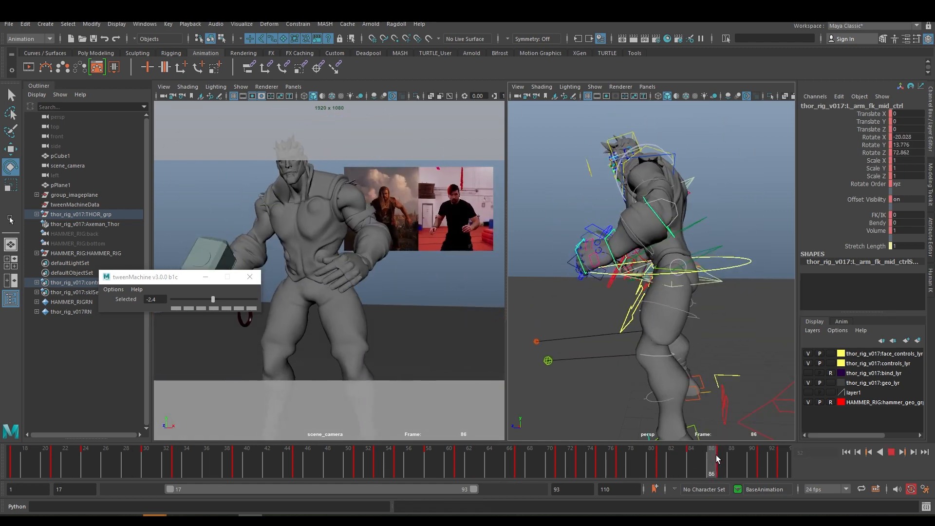
Extend the playback range to frame 99 and key the left shoulder and arm controls near frame 87
click(891, 453)
drag(459, 490, 484, 489)
click(890, 453)
click(661, 462)
key(q)
shift+click(655, 140)
key(s)
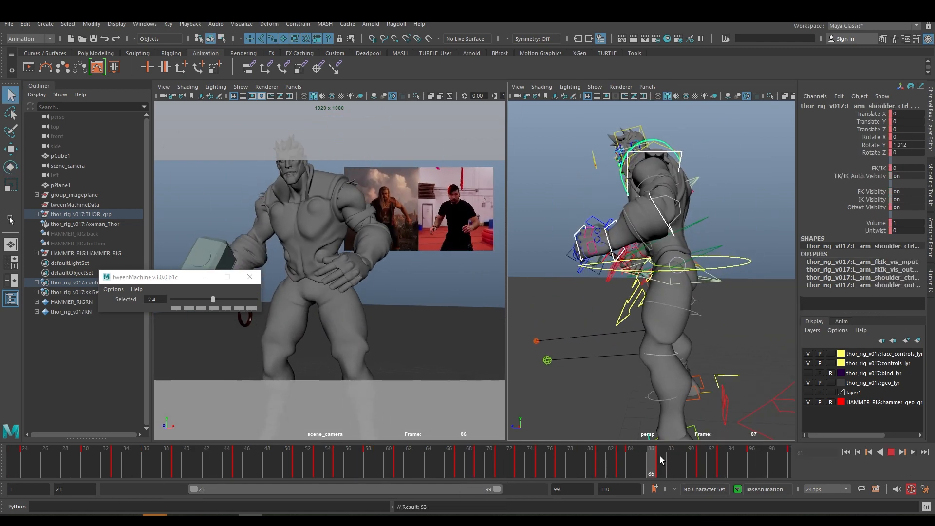
Delete the left arm key near frame 93 and blend the pose near frame 91 to -27.1 with tweenMachine
right_click(722, 460)
click(701, 460)
mouse_move(213, 298)
mouse_down()
mouse_move(180, 299)
mouse_move(202, 299)
mouse_up()
click(661, 460)
click(701, 460)
click(762, 461)
click(743, 461)
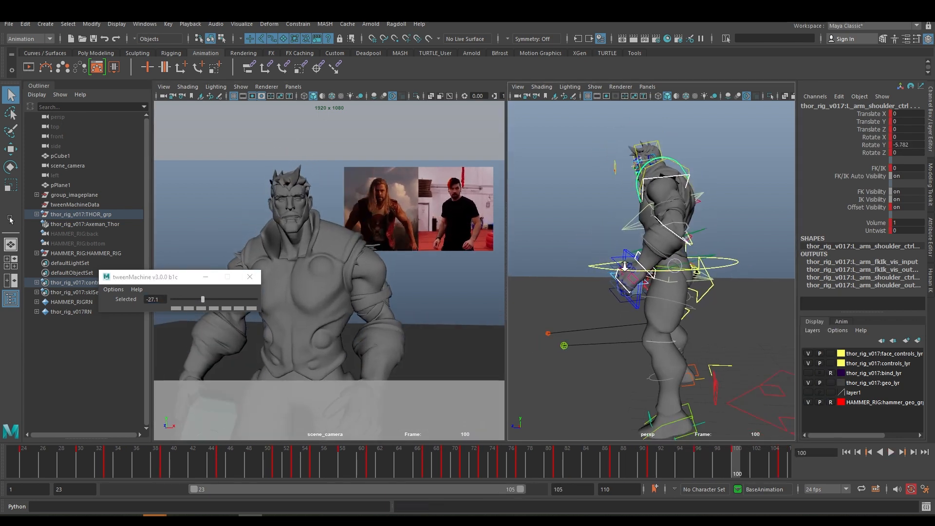
Extend the playback range to frame 110, play back the animation, and move tweenMachine clear of the camera view
alt+drag(603, 380, 667, 394)
click(736, 460)
drag(497, 489, 548, 488)
click(332, 462)
click(891, 452)
drag(180, 276, 139, 123)
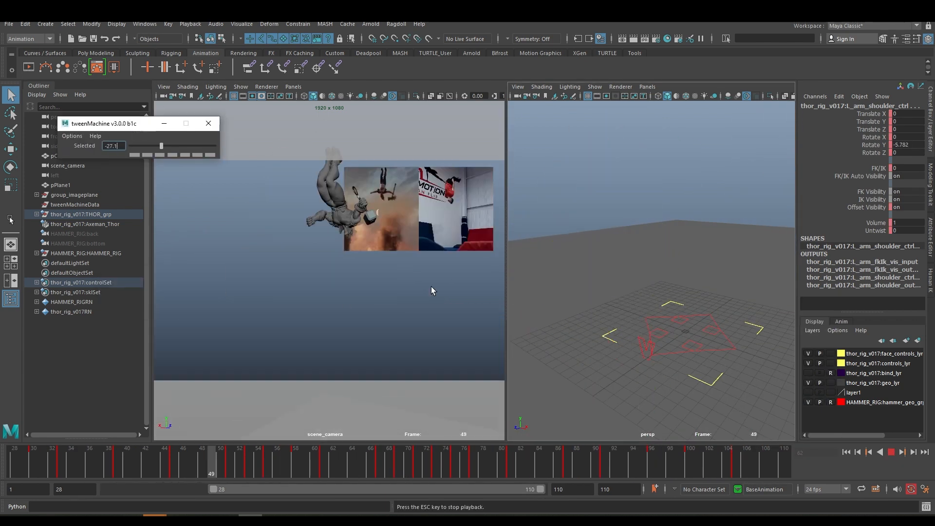
click(891, 452)
Select Thor's right upper-arm FK control and compare its poses at frames 90 and 77
click(595, 461)
alt+drag(604, 272, 677, 272)
click(604, 243)
key(e)
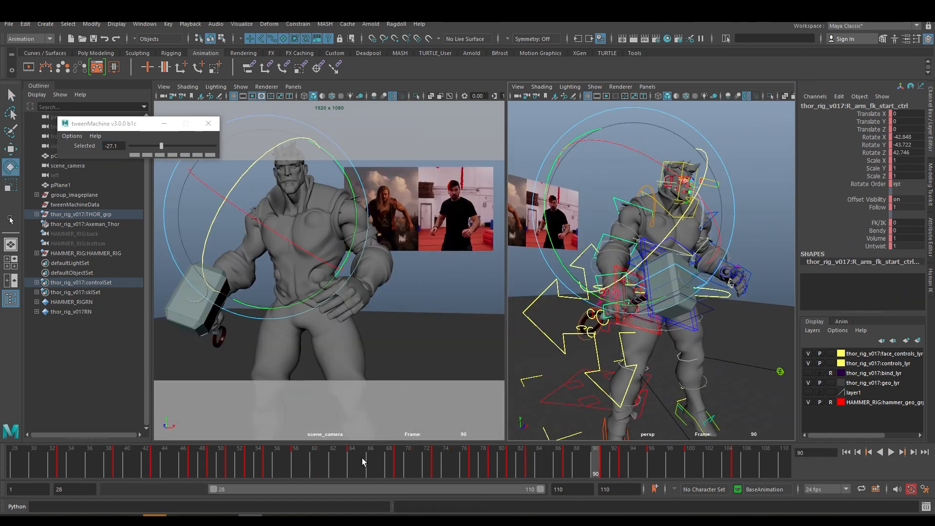
click(464, 460)
alt+drag(599, 267, 557, 292)
key(comma)
key(period)
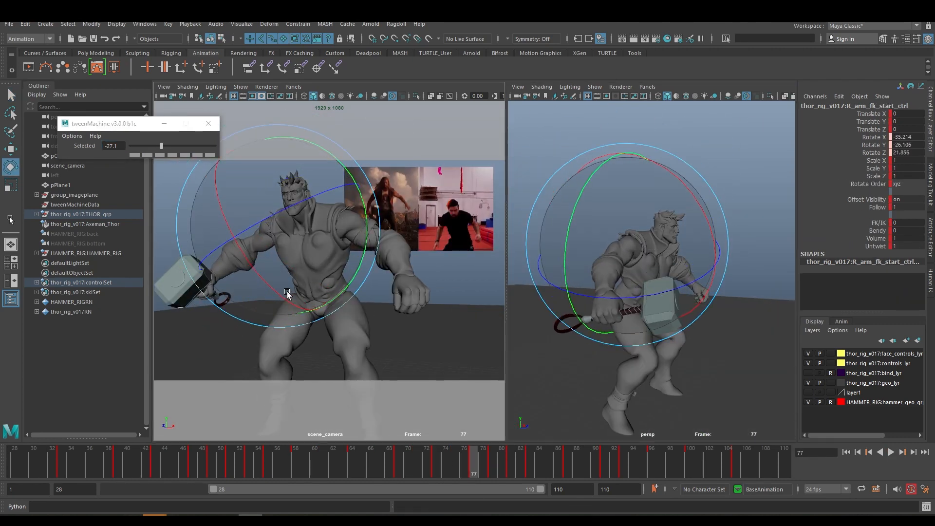
Clear the right arm key near frame 83 and step through the landing keys
key(q)
alt+drag(692, 292, 647, 302)
click(527, 456)
key(alt+comma)
key(period)
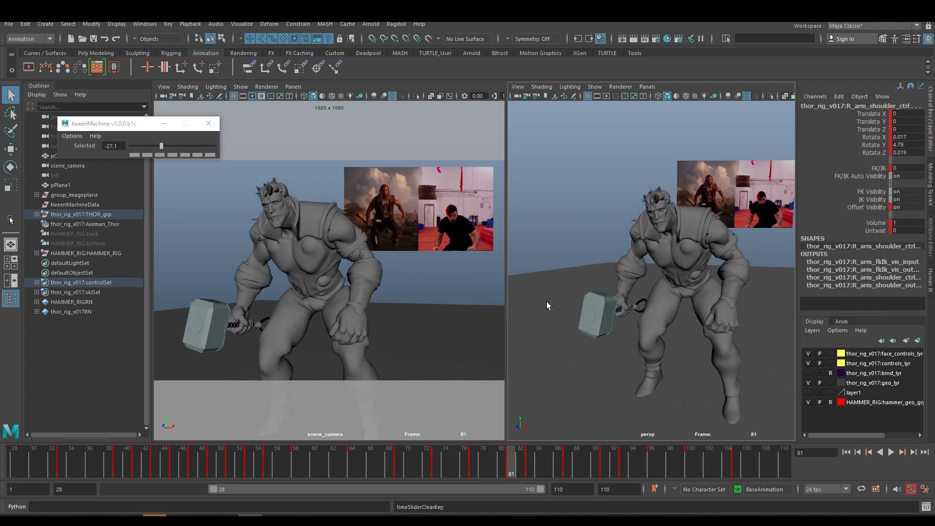
key(period)
key(period)
alt+drag(546, 303, 655, 273)
Rotate Thor's right upper-arm FK control at frame 90 to refine how he holds the hammer
drag(567, 462, 595, 461)
key(w)
alt+drag(696, 273, 641, 292)
click(645, 274)
key(e)
key(q)
click(645, 273)
key(e)
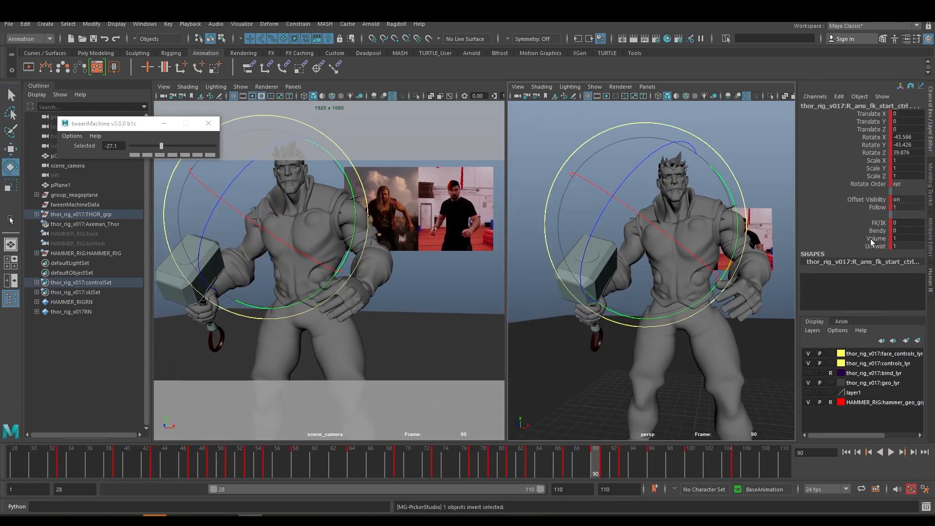
Play back the landing and rise from frame 78 to review the right arm and hammer motion
key(period)
key(period)
key(period)
click(482, 467)
key(alt+v)
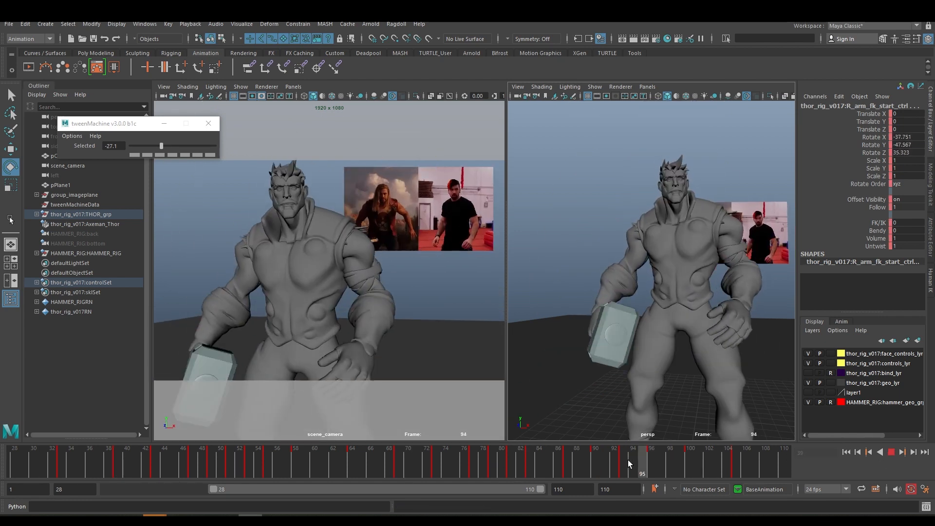
key(alt+v)
click(605, 461)
click(622, 459)
Delete the right arm keys near frames 95 and 100
right_click(645, 454)
click(673, 305)
click(686, 458)
right_click(685, 458)
click(713, 305)
Play back the landing and rise from frame 75 to review the arm and hammer motion
click(454, 463)
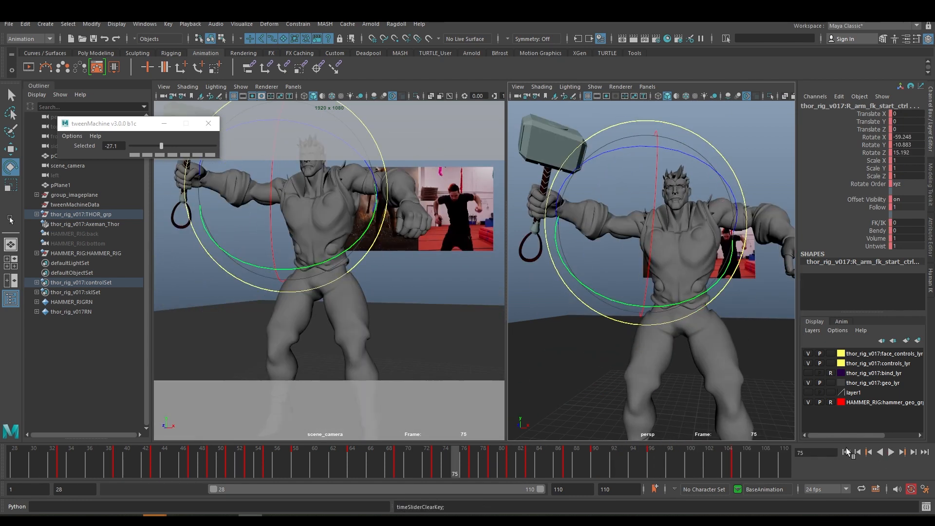
key(alt+v)
click(891, 453)
click(595, 462)
click(454, 462)
Rotate Thor's right forearm FK control at frame 75 to refine the raised hammer arm
click(682, 281)
key(w)
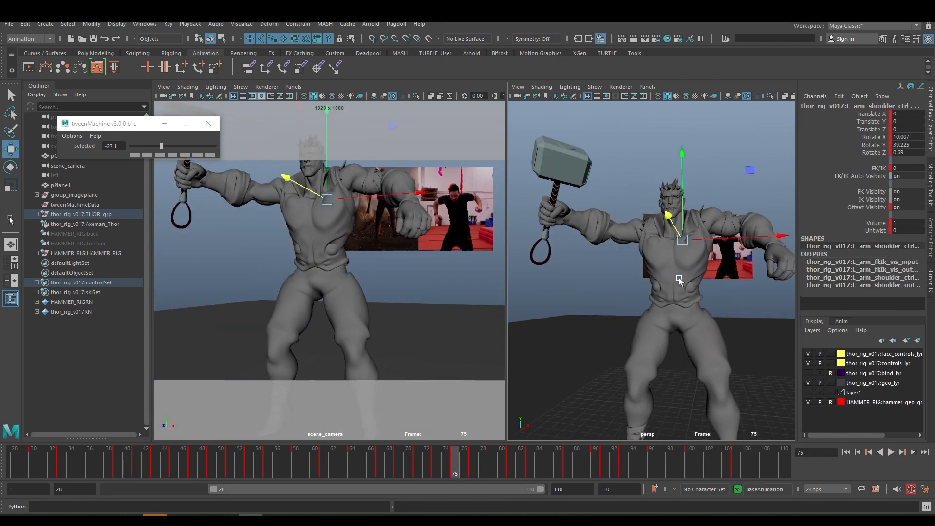
key(e)
key(period)
alt+drag(682, 281, 559, 261)
key(w)
key(alt+comma)
key(e)
key(alt+comma)
key(w)
key(e)
click(592, 184)
scroll(593, 183, down, 3)
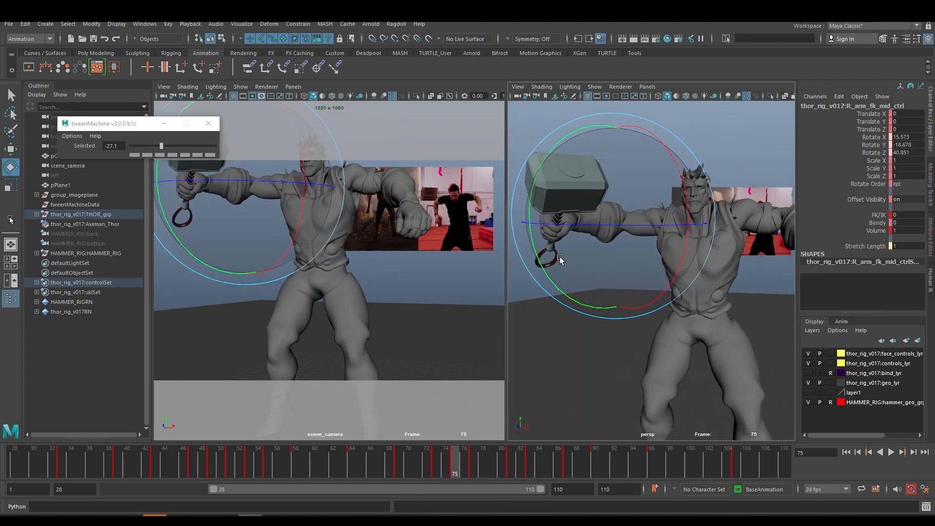
Key Thor's right shoulder control near frame 75 and adjust its pose at frame 77
click(645, 222)
key(s)
key(alt+period)
right_click(506, 453)
click(516, 300)
key(ctrl+z)
key(alt+period)
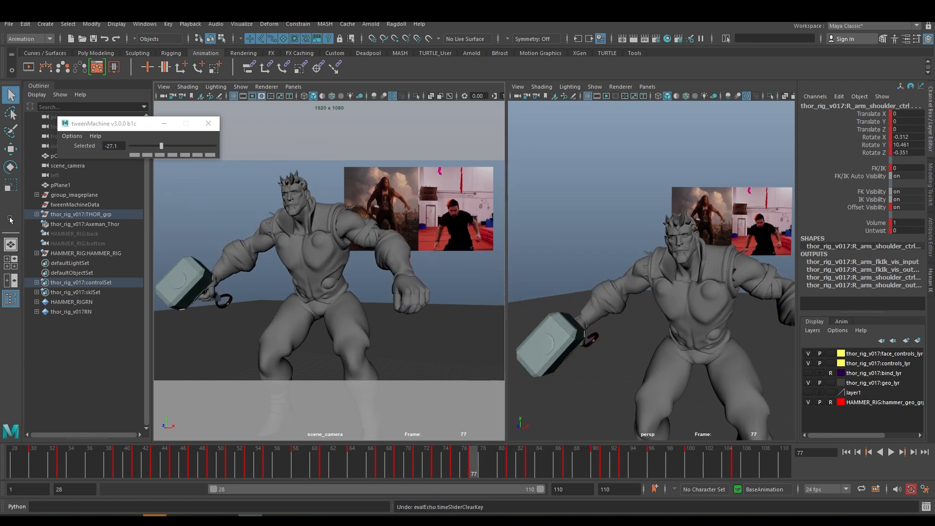
key(alt+period)
key(w)
click(511, 455)
key(comma)
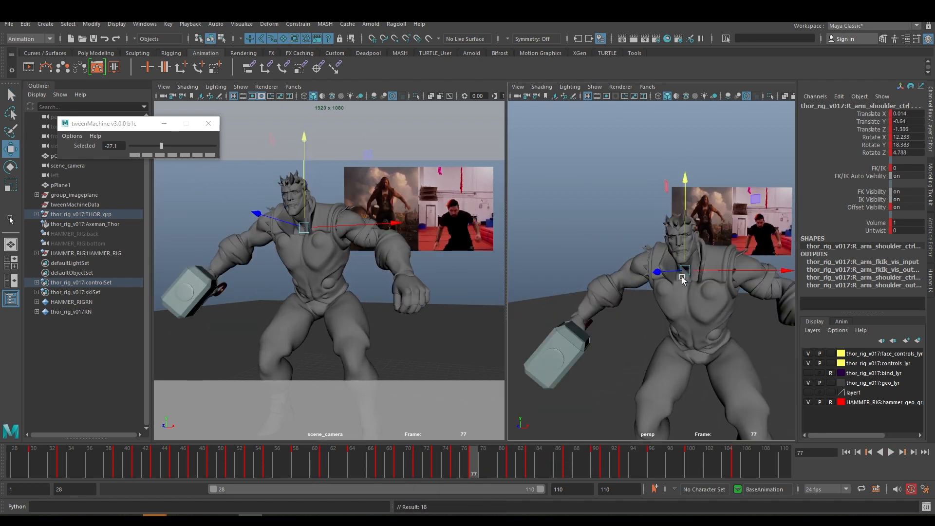
Zero the right shoulder control's translation channels and delete its key near frame 80
key(alt+period)
key(alt+period)
key(comma)
drag(851, 148, 851, 113)
key(alt+period)
key(alt+period)
right_click(501, 454)
click(520, 300)
key(alt+period)
key(alt+period)
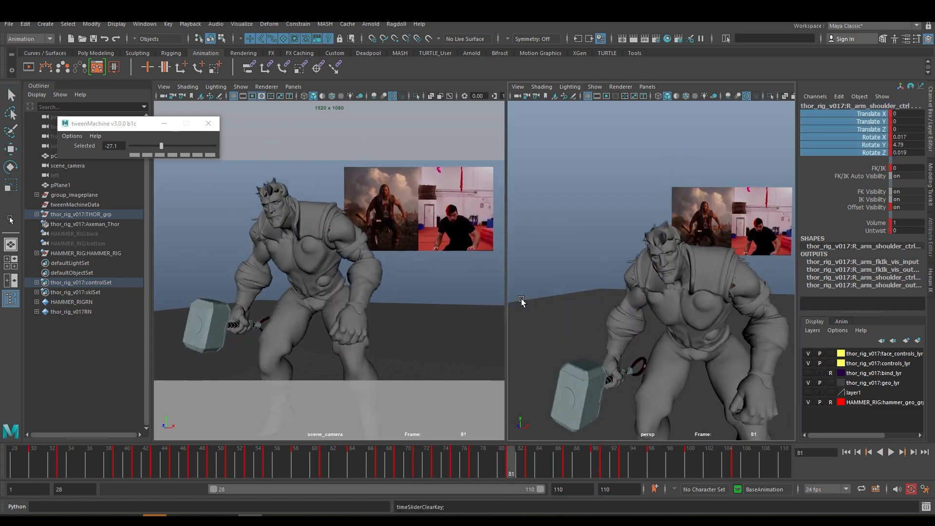
Delete the right shoulder keys near frames 83 and 85
key(alt+period)
key(alt+period)
right_click(547, 465)
click(567, 314)
key(w)
key(alt+comma)
key(alt+comma)
key(alt+period)
key(alt+period)
key(e)
right_click(534, 454)
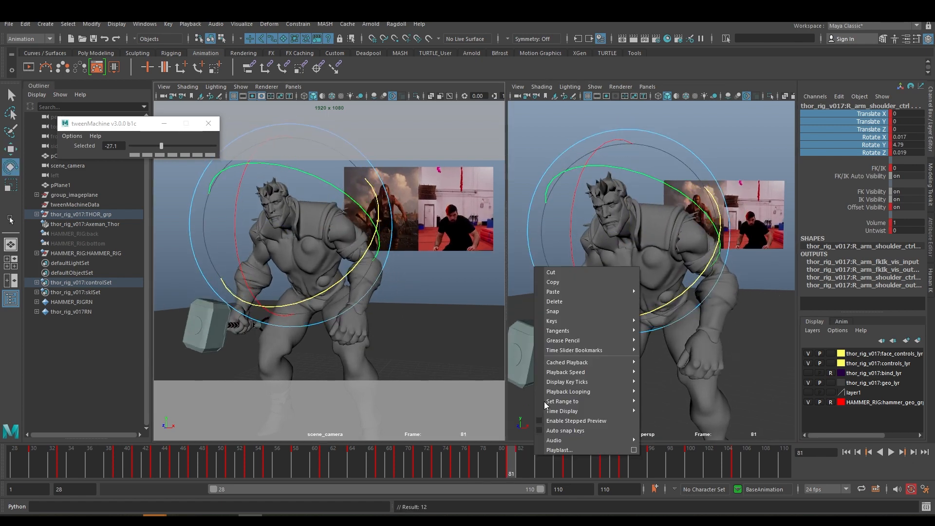
click(553, 301)
Play back the drop into the landing to review the right shoulder motion
key(alt+comma)
key(alt+comma)
click(890, 452)
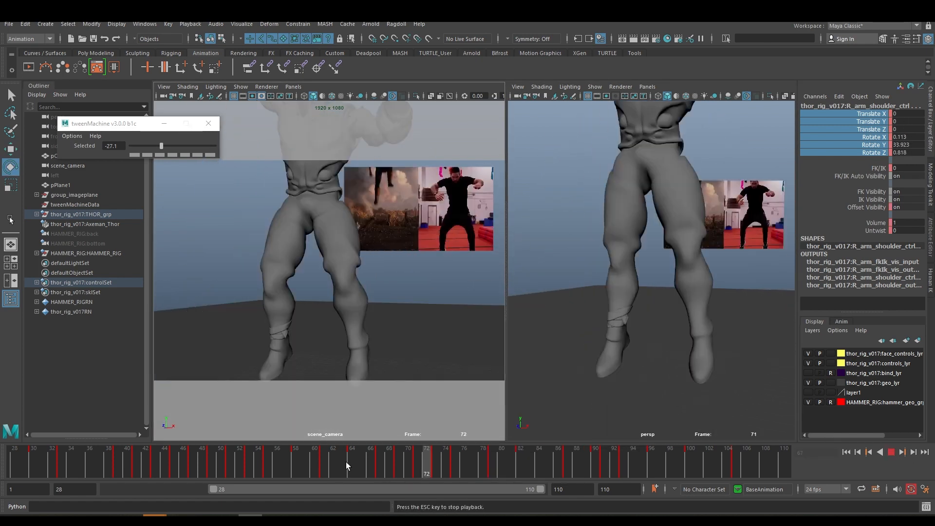
click(481, 463)
Select the upper spine FK control at frame 77 and delete its key near frame 81
alt+drag(681, 273, 594, 273)
click(311, 267)
key(e)
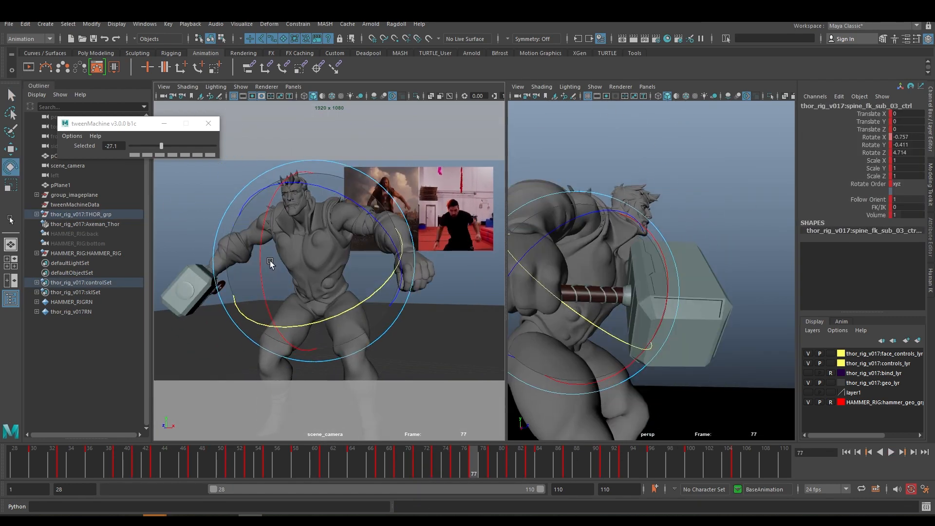
key(alt+period)
key(alt+period)
key(alt+period)
right_click(517, 463)
click(531, 320)
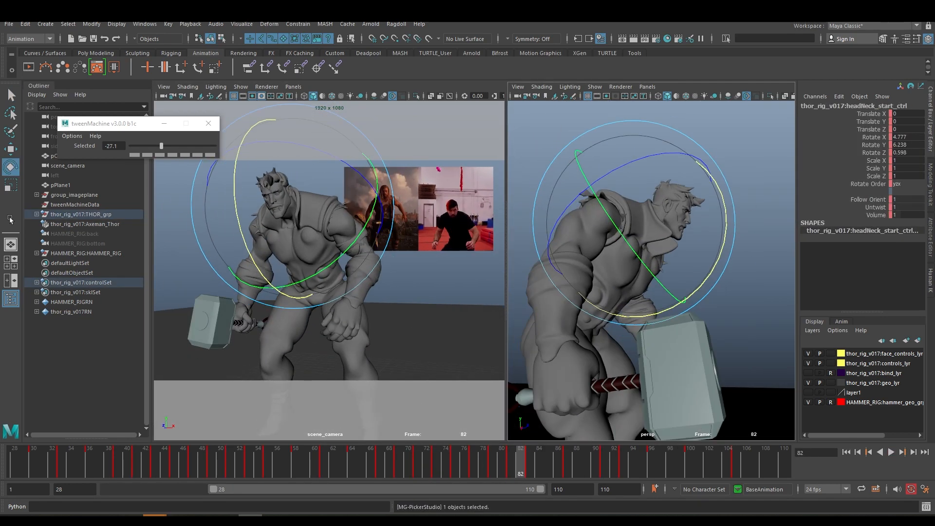
Delete the neck control keys near frames 82 and 84
key(alt+period)
key(alt+period)
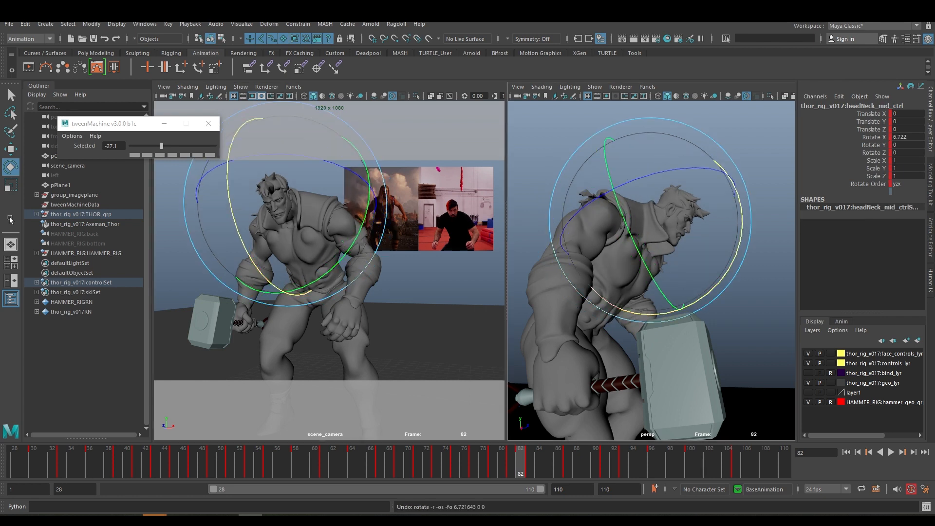
key(q)
right_click(516, 459)
click(545, 308)
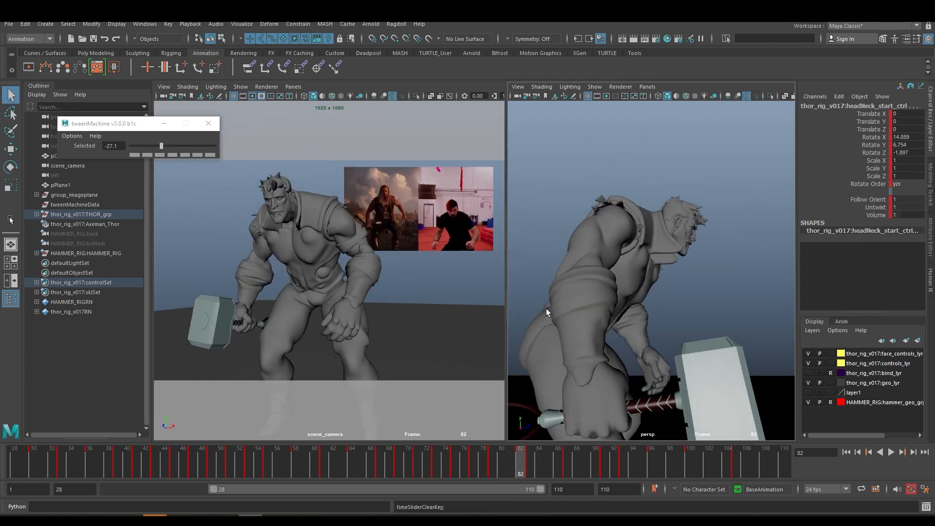
key(alt+period)
right_click(536, 460)
click(577, 308)
Play back and scrub the landing and rise between about frames 75 and 105 to review the head motion
key(alt+v)
key(alt+v)
click(68, 166)
drag(455, 453, 736, 467)
key(ctrl+z)
key(w)
alt+drag(706, 258, 540, 258)
drag(737, 469, 463, 472)
Select Thor's head control, key its pose near frame 84 and delete the key near frame 85
click(606, 188)
drag(588, 467, 539, 465)
key(e)
alt+middle_drag(709, 224, 712, 204)
key(s)
right_click(551, 457)
click(576, 304)
Rotate and key the head control at frame 90, then delete its keys near frames 89 and 94
drag(580, 305, 619, 307)
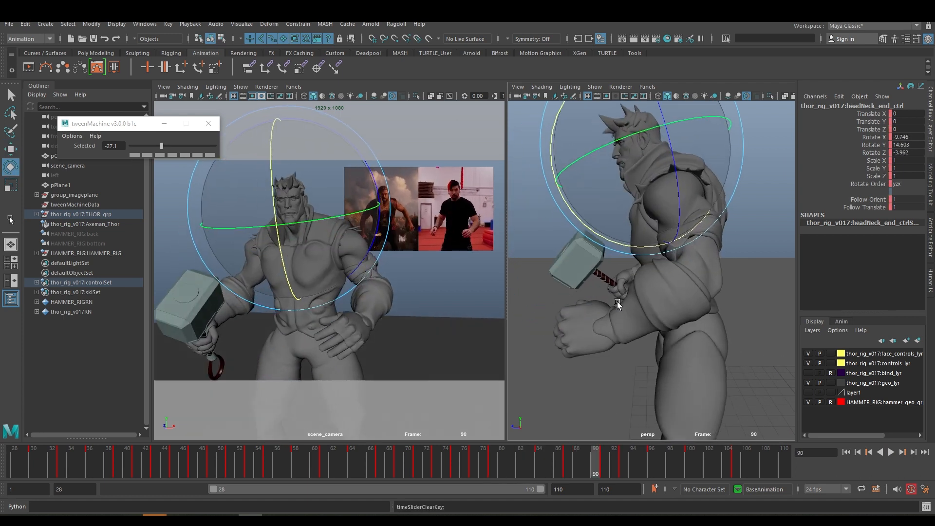
key(s)
key(comma)
right_click(586, 456)
click(610, 305)
key(period)
key(period)
right_click(633, 456)
click(658, 303)
Rotate and key the head control near frame 100, blend its pose with tweenMachine at 90.6, and play back
key(period)
key(period)
key(period)
drag(307, 214, 328, 225)
key(s)
key(period)
key(s)
drag(137, 148, 210, 146)
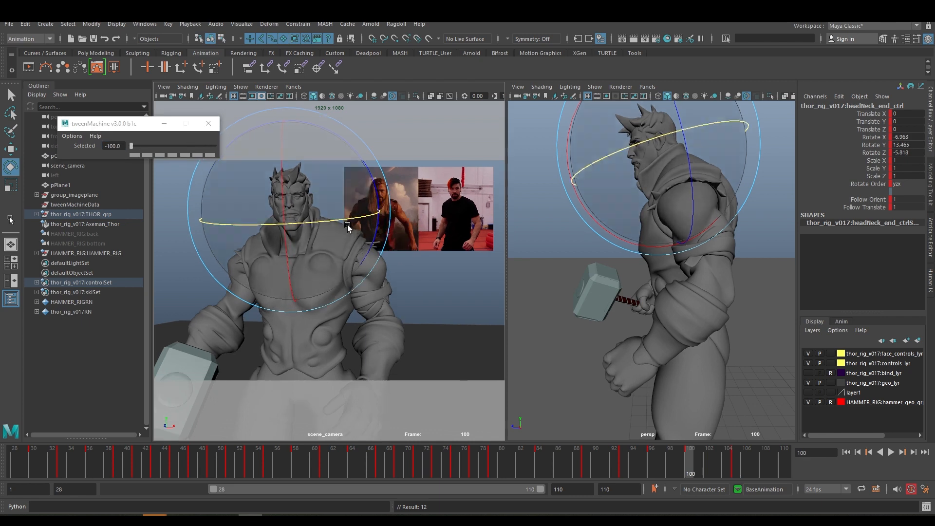
key(alt+v)
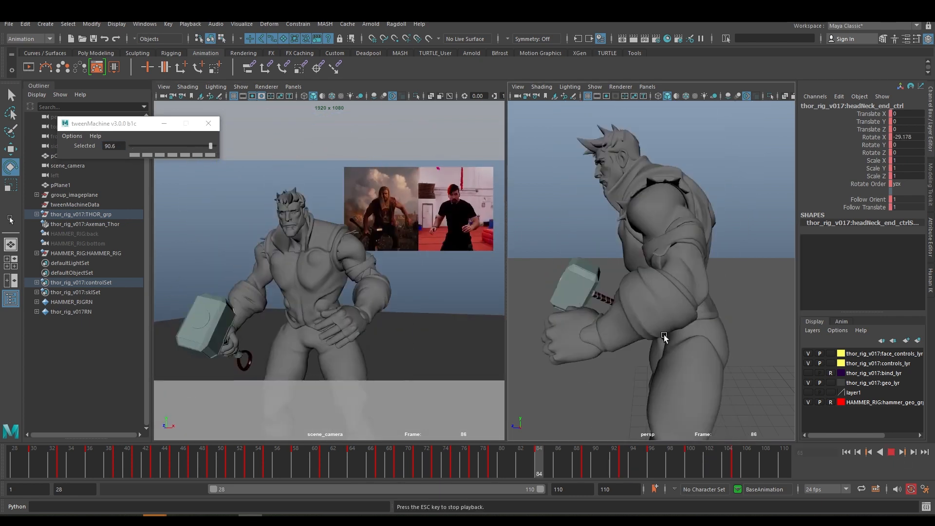
Select the COG control near frame 87 and adjust its Rotate X curve in the Graph Editor
click(579, 460)
scroll(600, 422, down, 5)
click(645, 302)
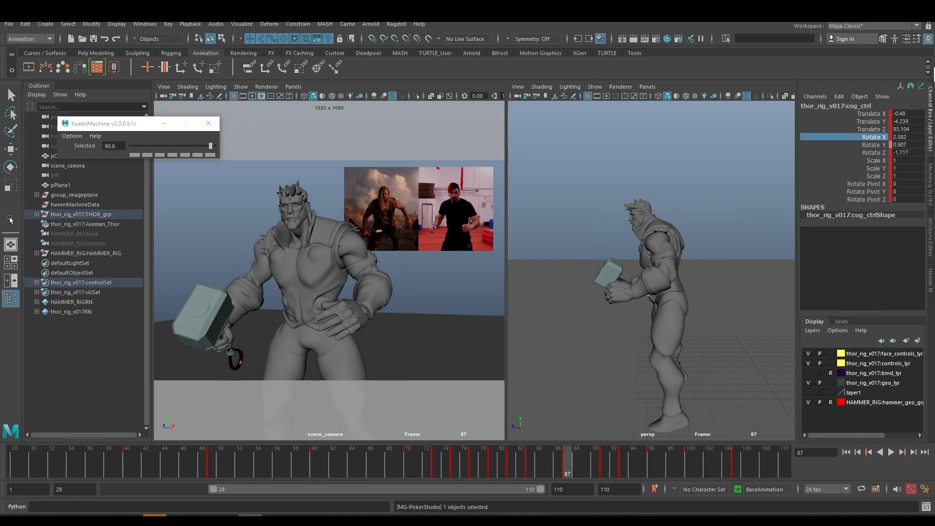
drag(669, 152, 626, 202)
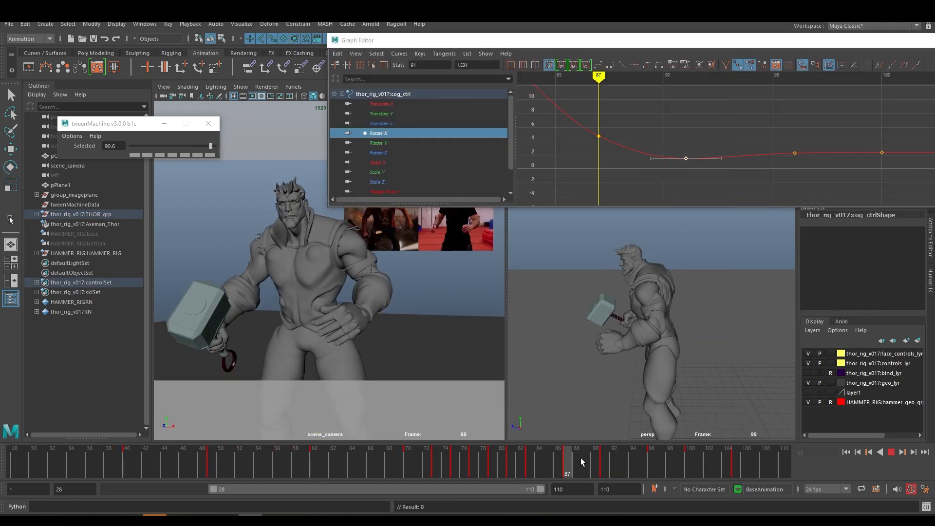
click(647, 399)
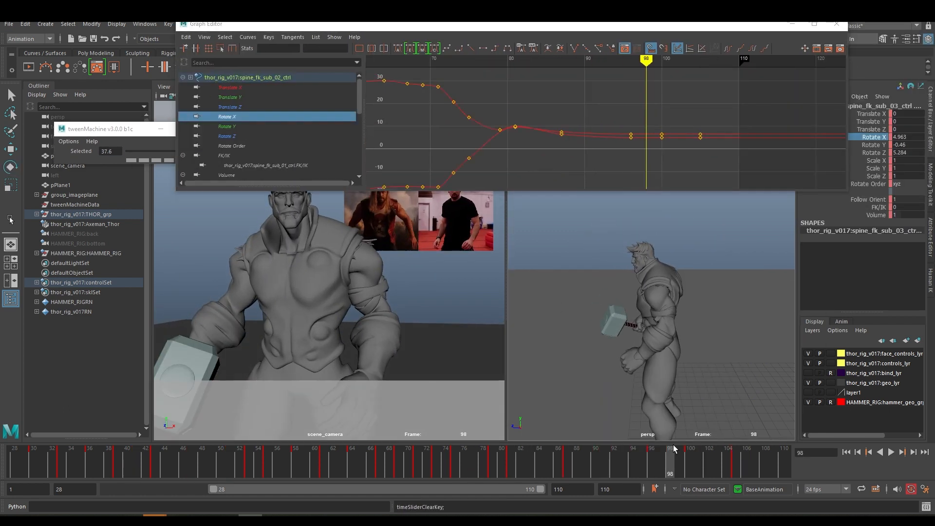
Refine the left arm's FK rotation curves through the rise and tween the upper arm to 36.5
click(877, 453)
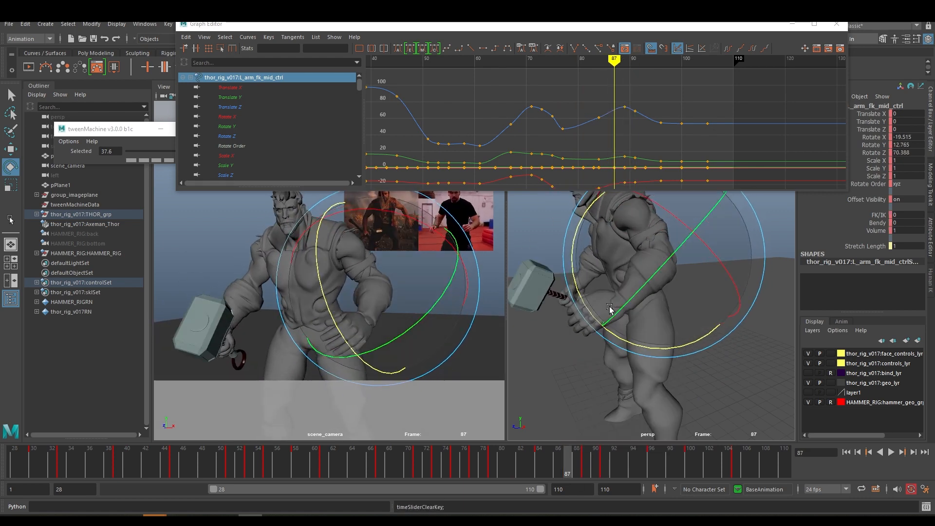
right_click(615, 468)
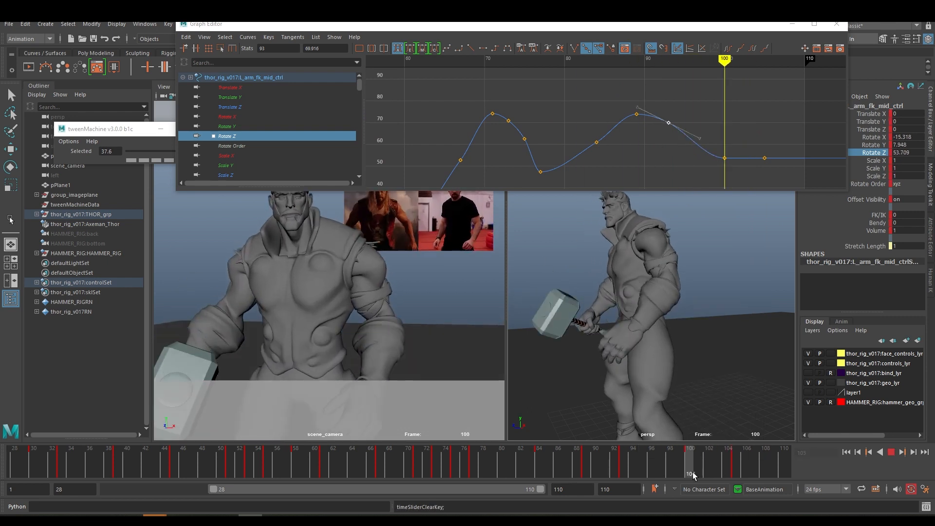
click(687, 287)
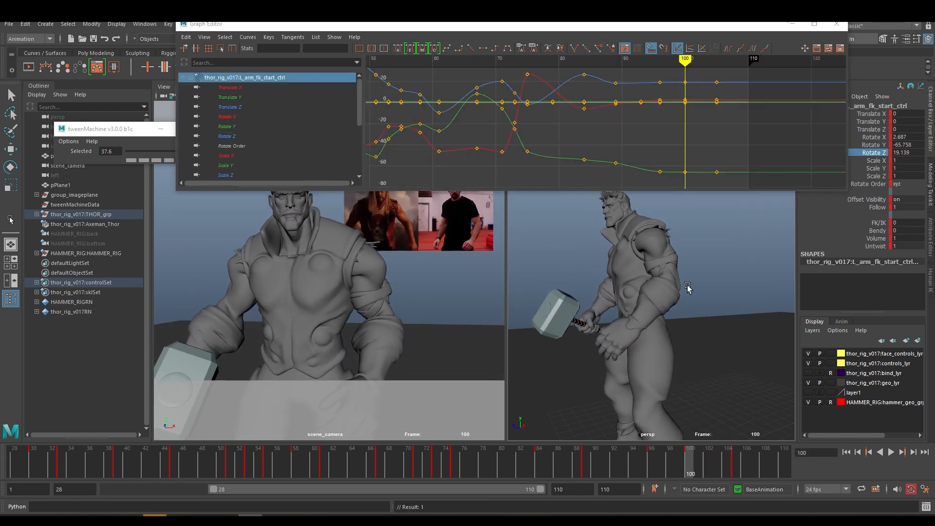
drag(167, 153, 165, 151)
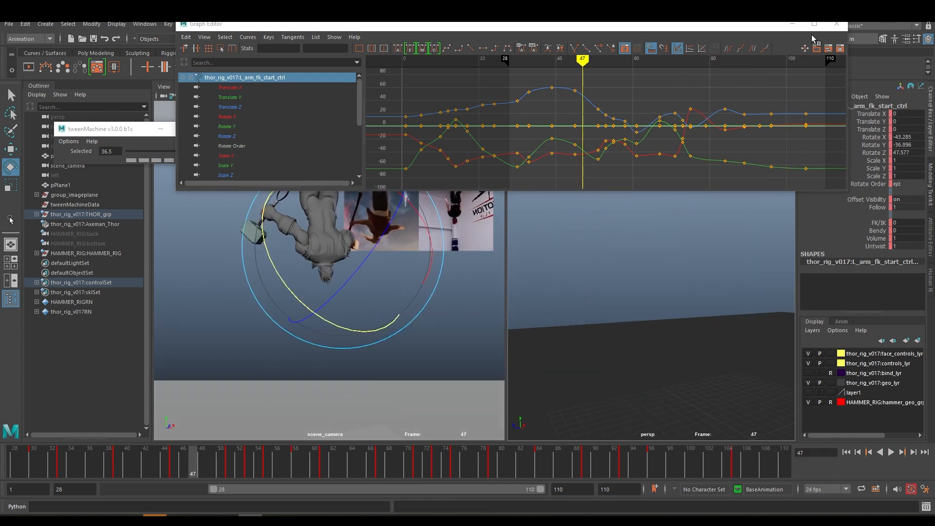
Play back the full animation and scrub the landing and rise between about frames 74 and 101
click(890, 452)
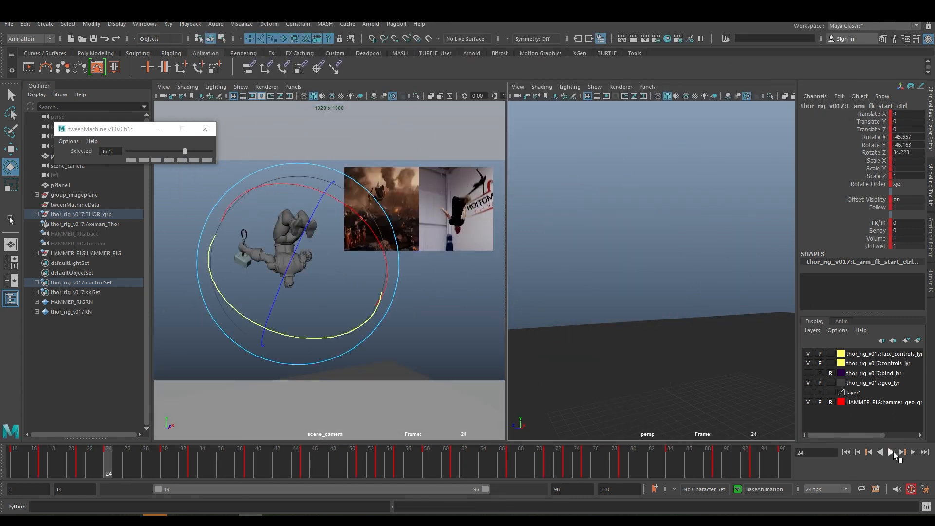
click(890, 451)
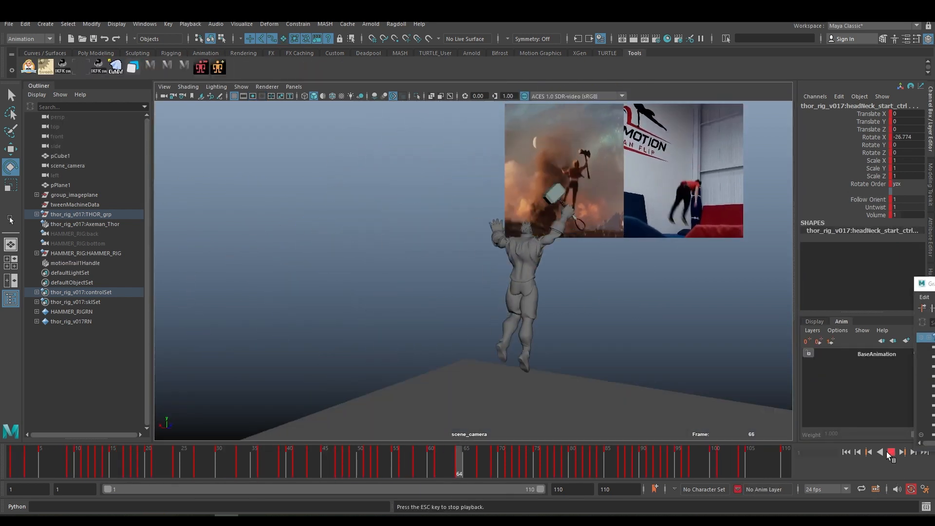
drag(532, 463, 720, 460)
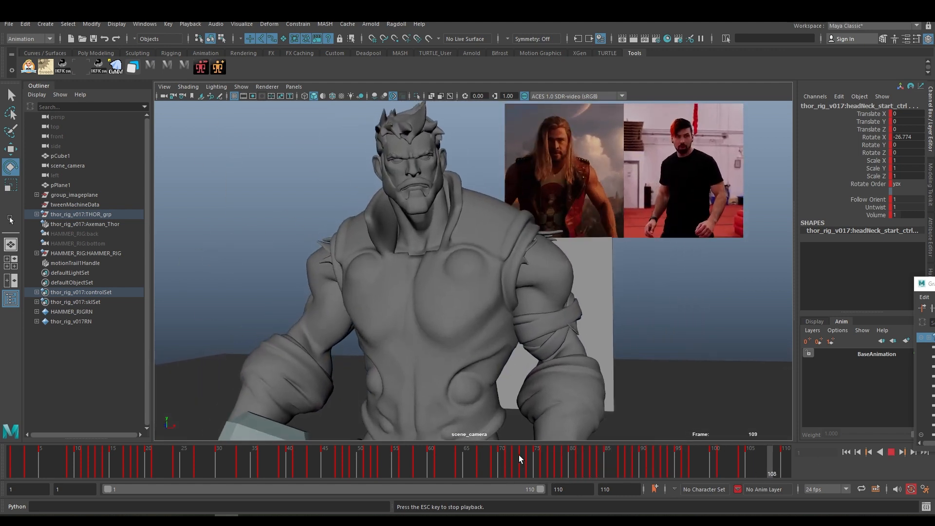
drag(519, 454, 699, 461)
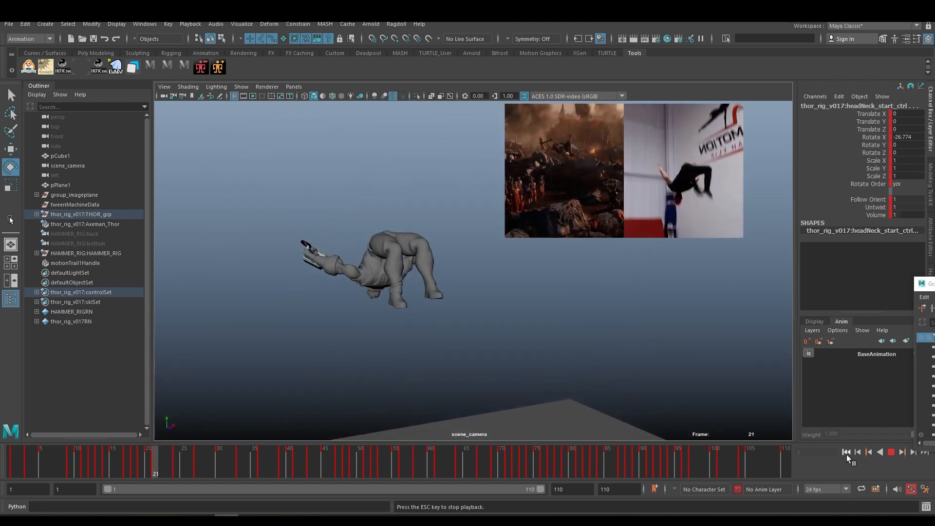
click(890, 452)
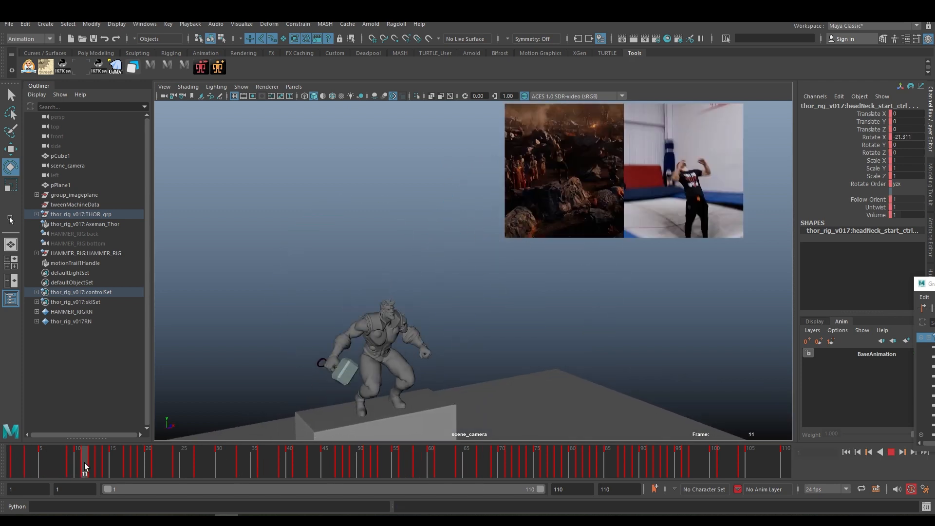
Scrub the takeoff, flip and landing through the scene camera and play back the full shot
drag(103, 463, 28, 463)
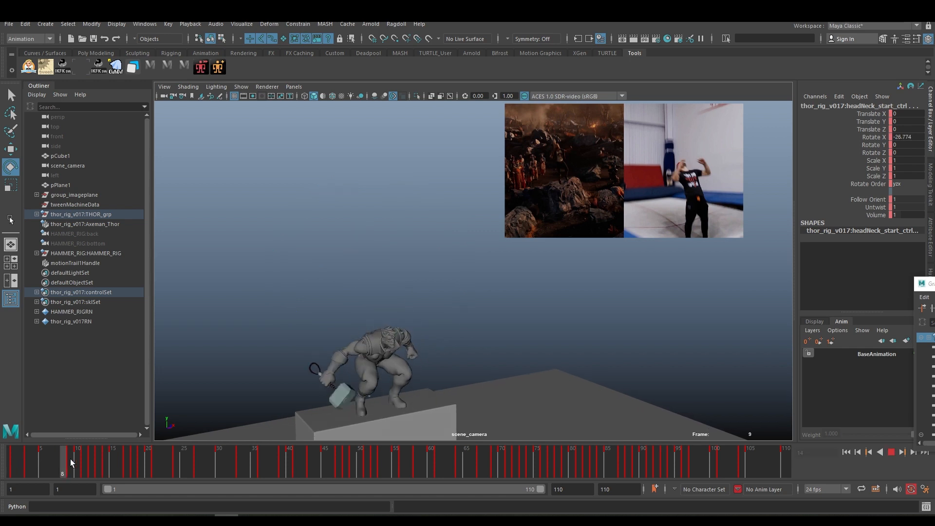
drag(124, 459, 224, 463)
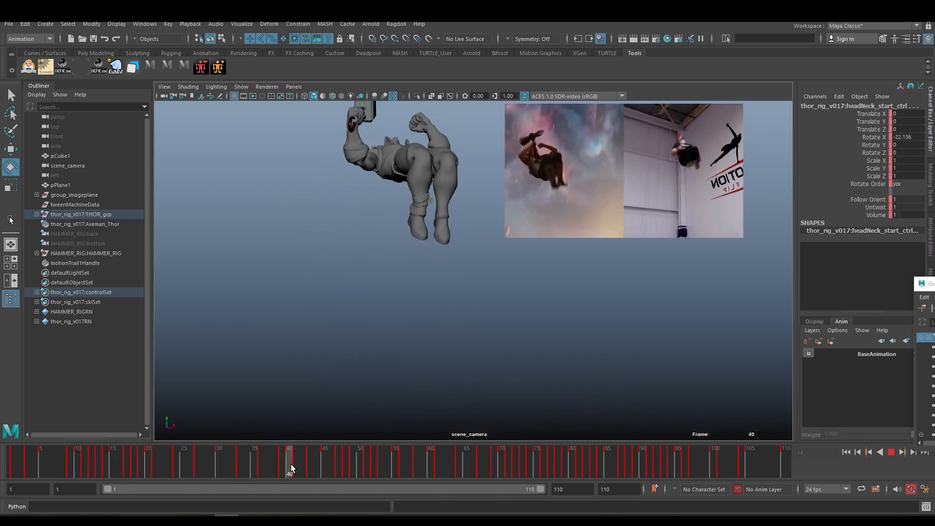
drag(290, 468, 329, 466)
drag(396, 462, 621, 452)
drag(354, 453, 742, 467)
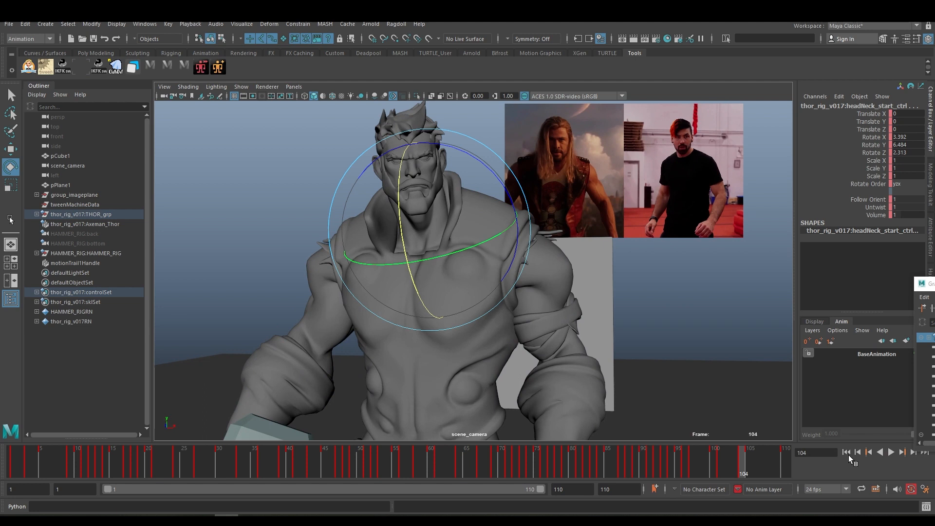
click(891, 452)
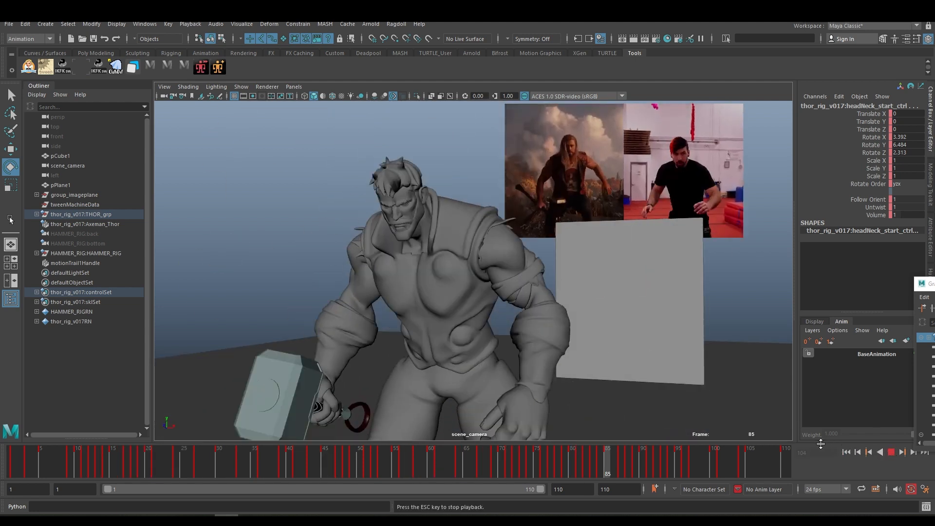
drag(631, 457, 756, 461)
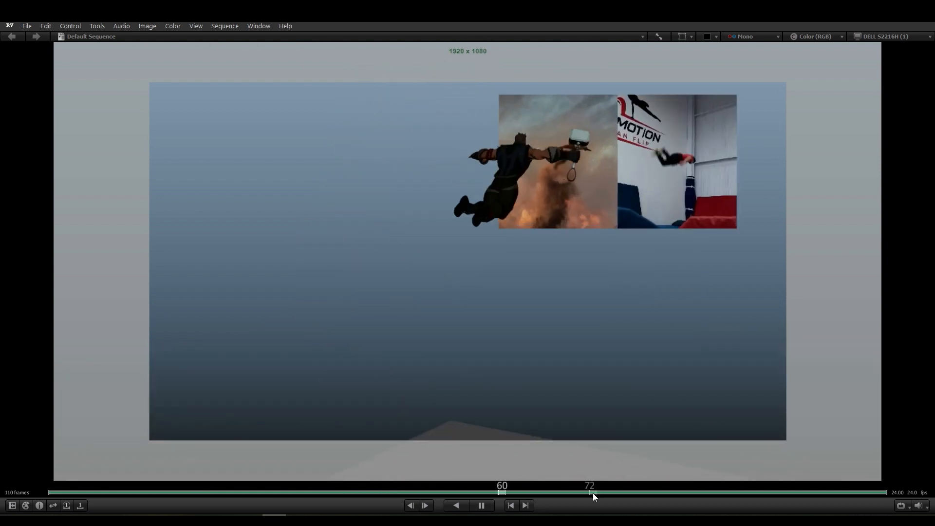
Review the textured playblast in RV, scrubbing through the landing and starting and stopping playback
click(592, 493)
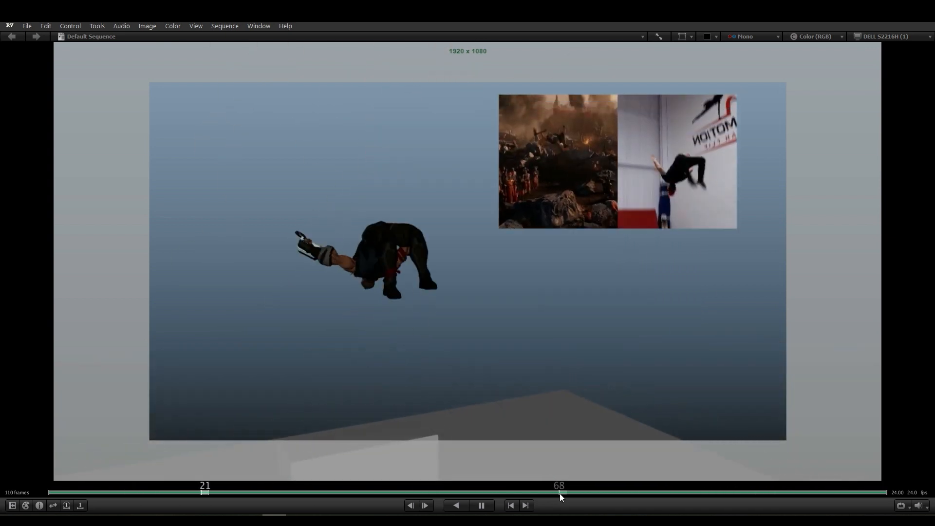
drag(559, 493, 879, 500)
drag(57, 490, 564, 493)
key(space)
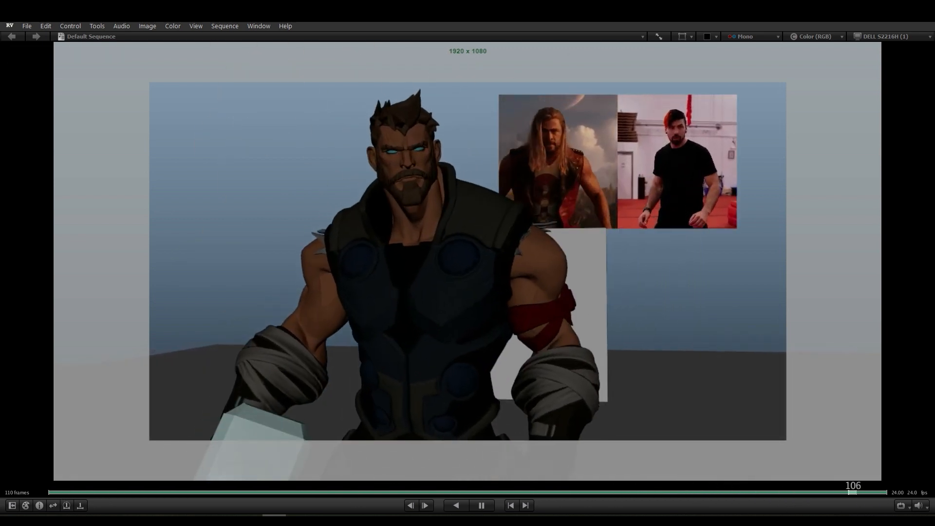
key(space)
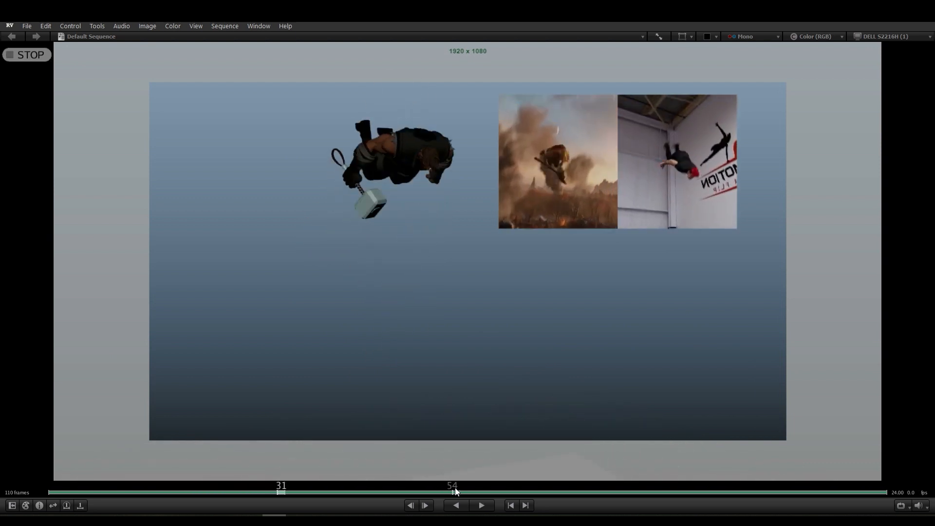